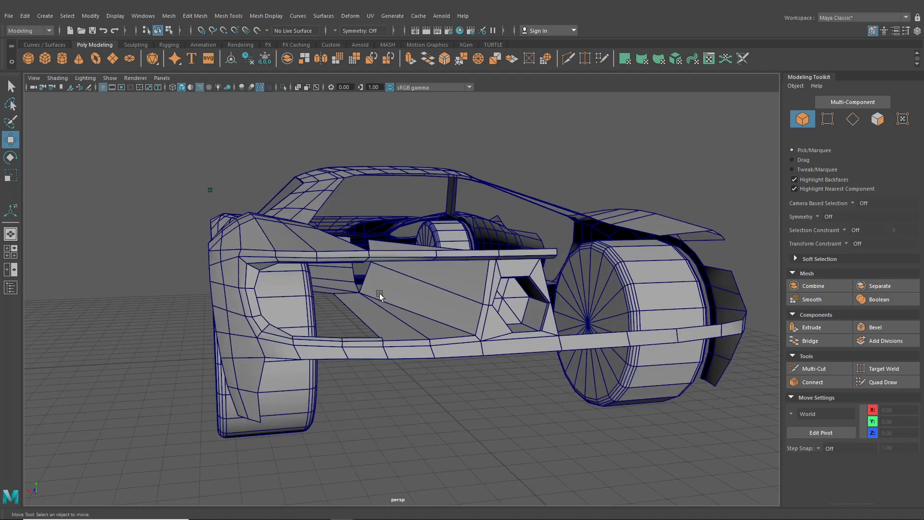
Examine the car's rear bodywork in perspective and compare its panel lines with the top-view blueprint
alt+drag(299, 296, 231, 293)
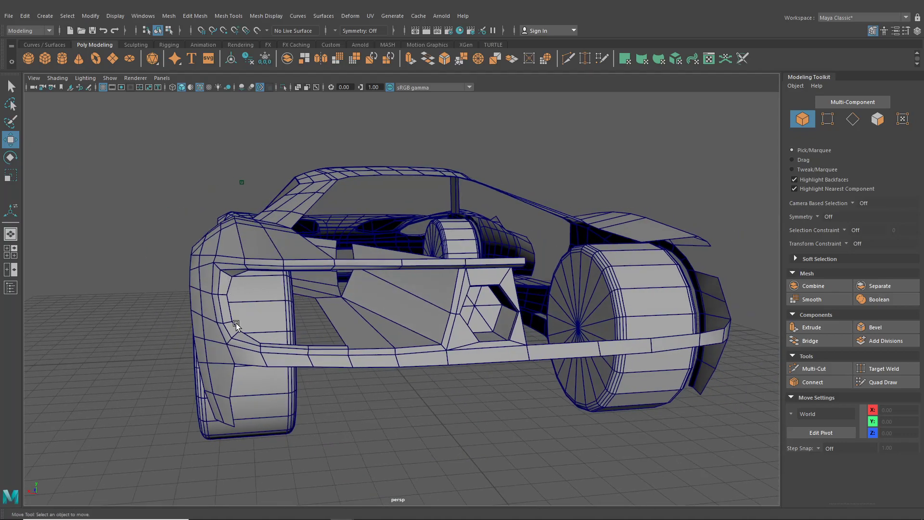
alt+drag(237, 326, 289, 300)
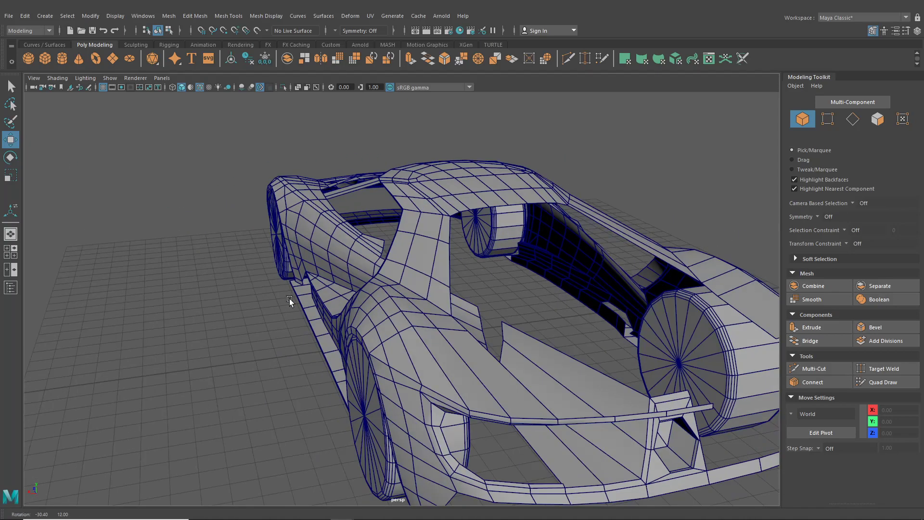
alt+drag(637, 430, 350, 341)
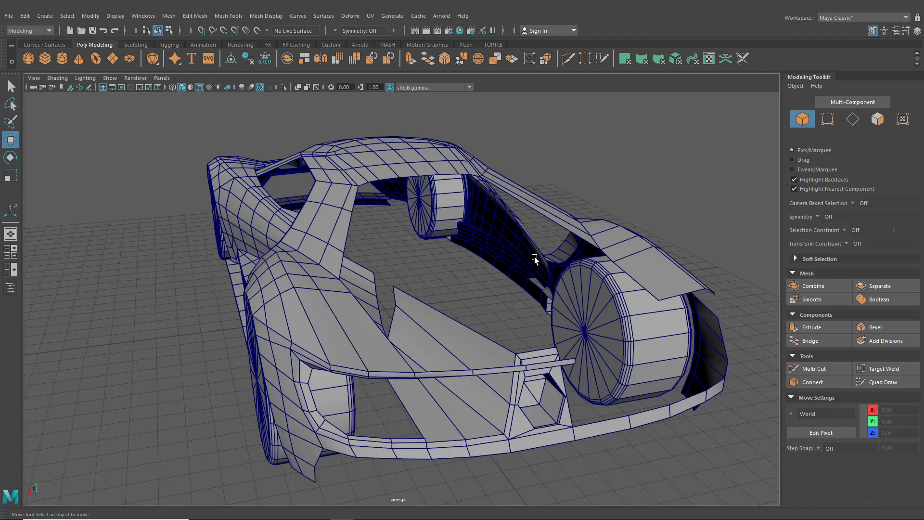
alt+drag(503, 320, 505, 309)
click(14, 256)
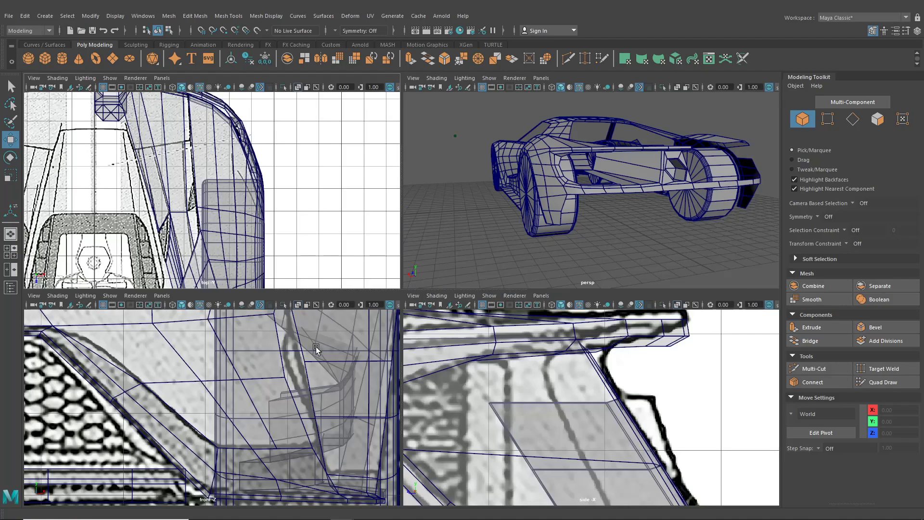
key(space)
scroll(248, 239, down, 3)
alt+middle_drag(248, 240, 284, 220)
scroll(298, 241, up, 2)
click(339, 288)
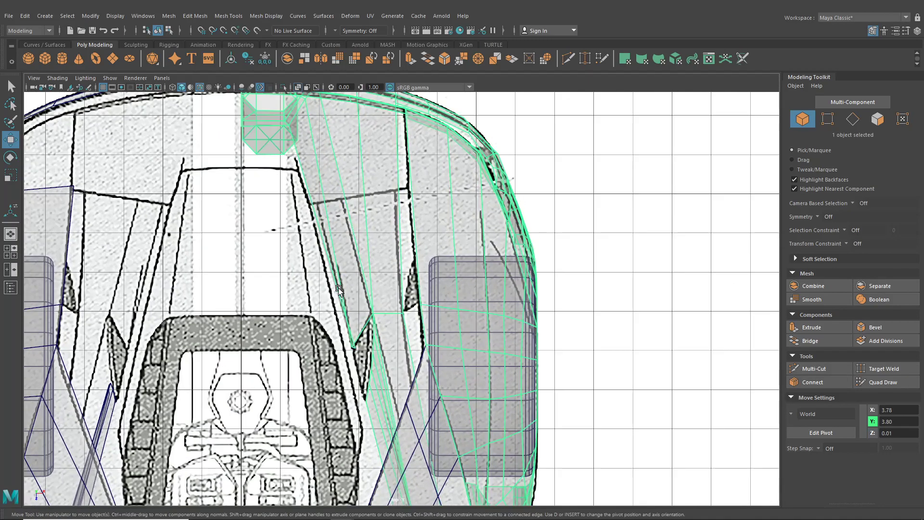
alt+middle_drag(339, 288, 367, 267)
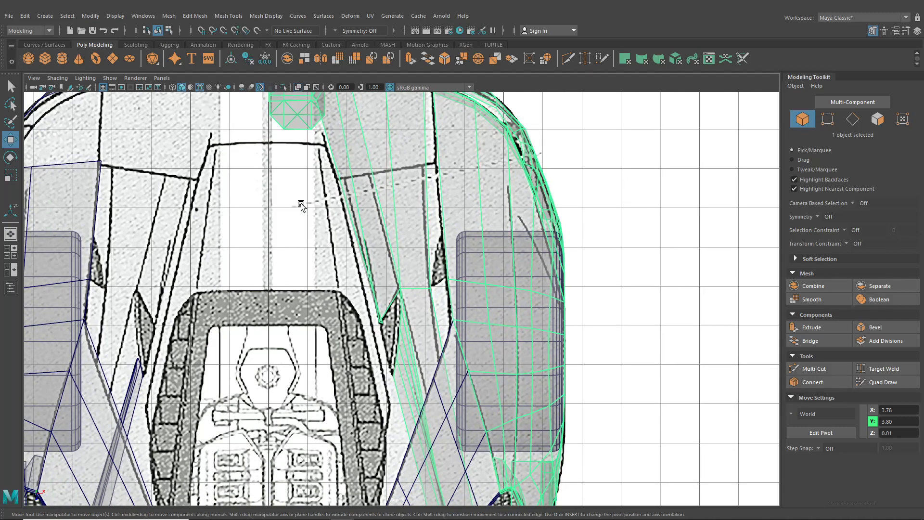
alt+drag(372, 337, 399, 403)
alt+middle_drag(399, 403, 387, 275)
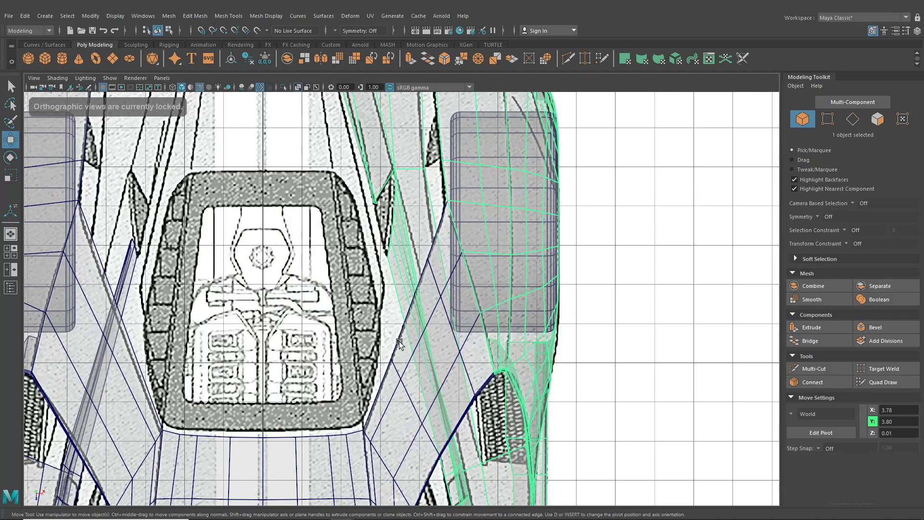
alt+middle_drag(399, 341, 413, 341)
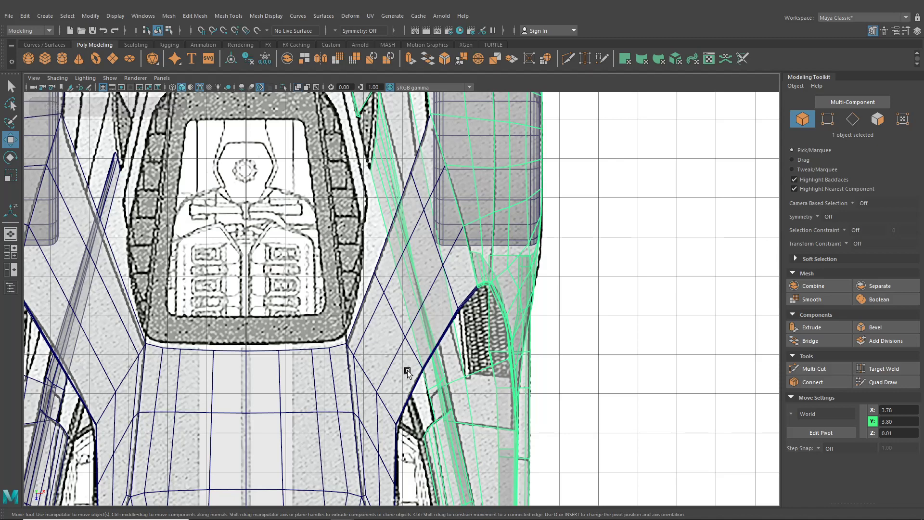
alt+middle_drag(403, 319, 368, 372)
alt+middle_drag(315, 296, 348, 290)
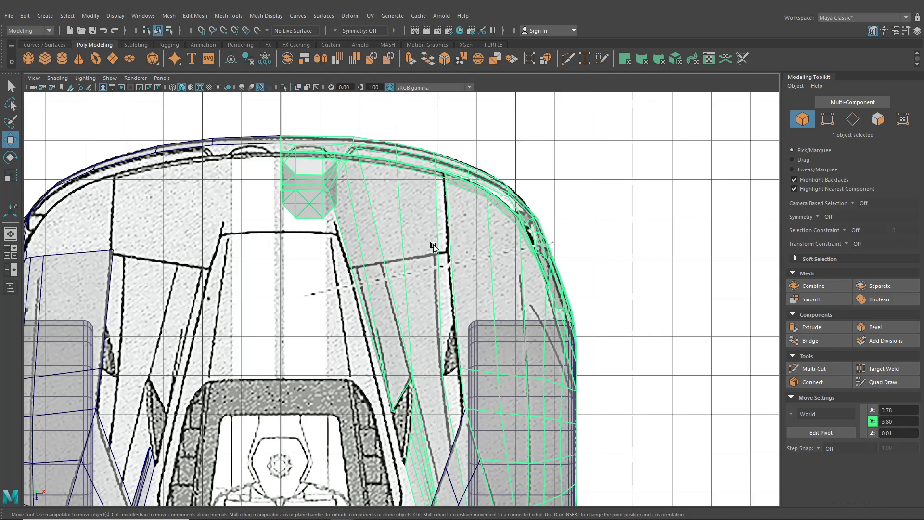
alt+middle_drag(405, 246, 402, 270)
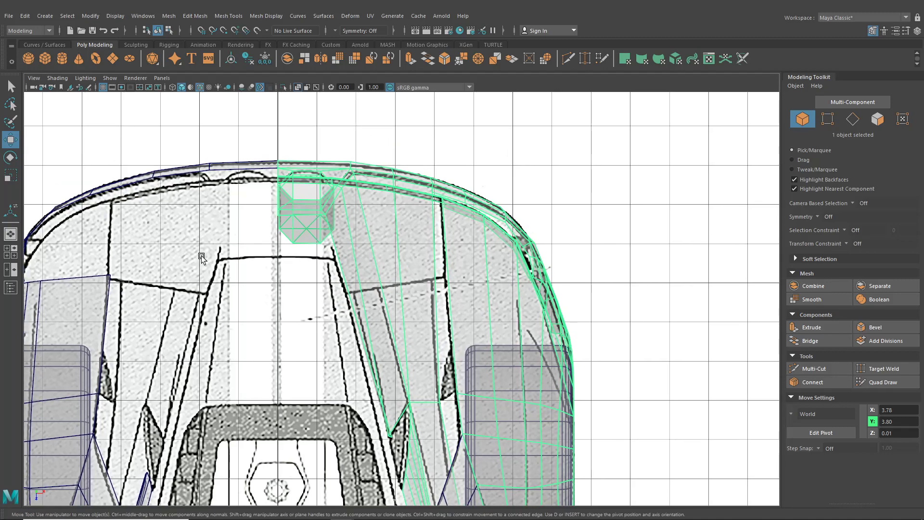
Select the modelled body half and Multi-Cut a new edge across the rear fender's inner strip, level with the blueprint's panel line
click(8, 236)
alt+drag(241, 260, 313, 342)
click(177, 394)
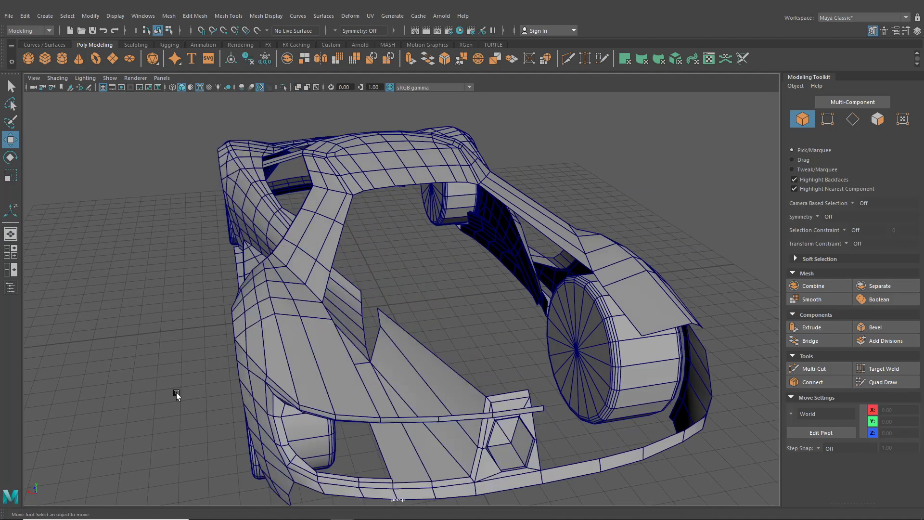
alt+drag(178, 394, 319, 367)
click(320, 367)
click(11, 251)
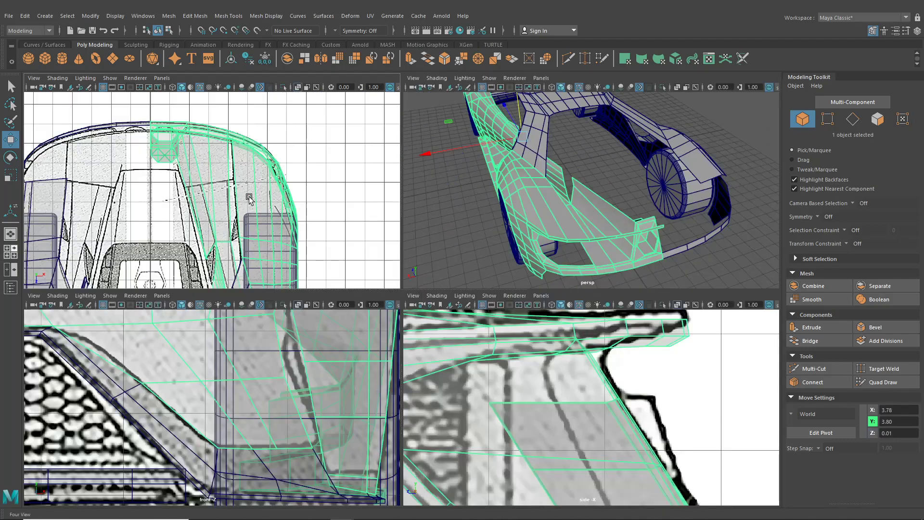
key(space)
scroll(387, 267, up, 3)
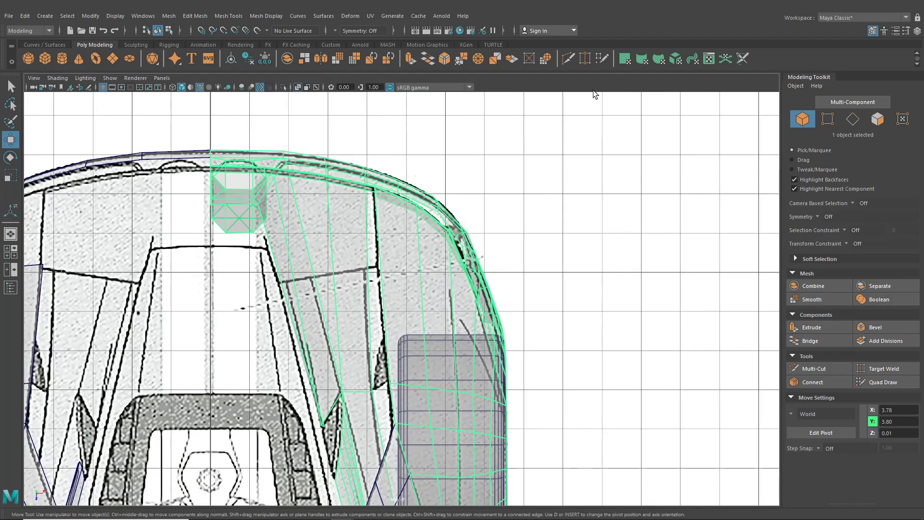
click(567, 58)
scroll(380, 265, up, 2)
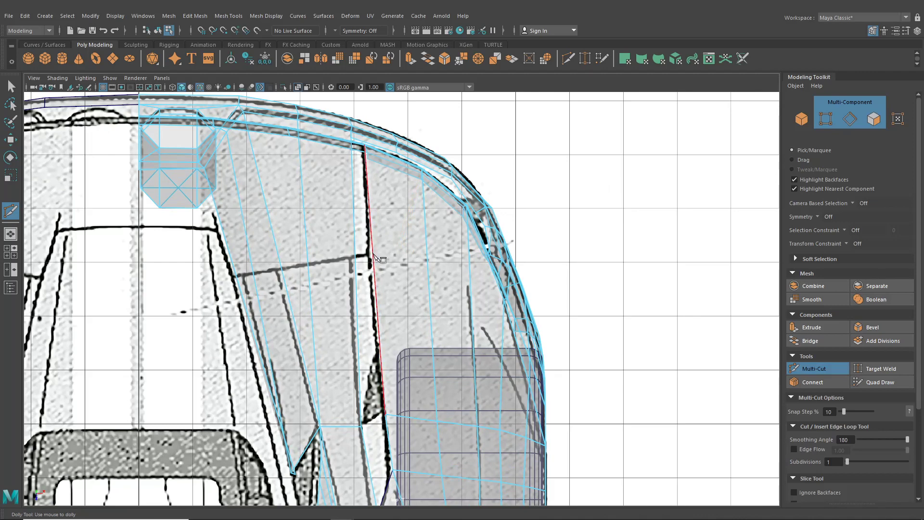
click(404, 265)
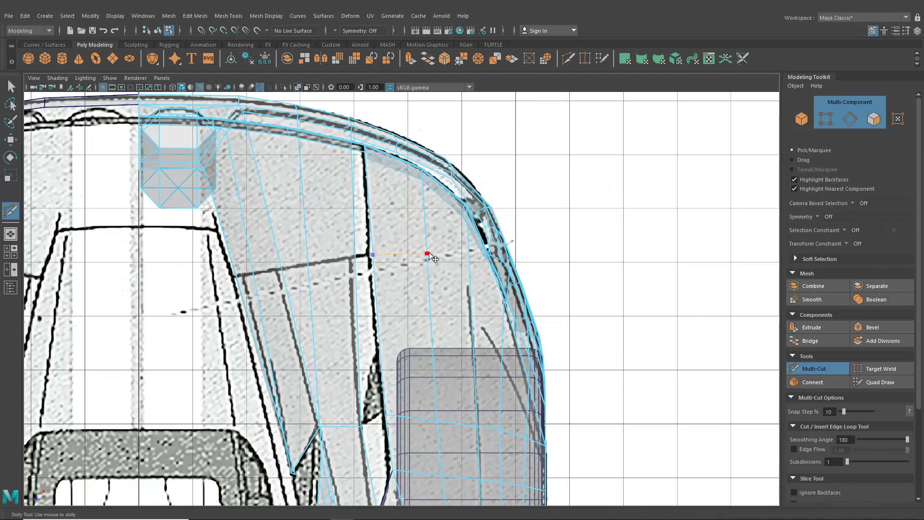
right_click(412, 289)
Continue the Multi-Cut across the remaining fender strips to the vertex on the outer edge above the rear opening
click(12, 236)
alt+drag(430, 276, 455, 283)
alt+middle_drag(534, 337, 518, 273)
scroll(519, 273, up, 3)
alt+drag(519, 273, 579, 279)
alt+middle_drag(579, 278, 443, 250)
scroll(500, 263, up, 4)
click(528, 265)
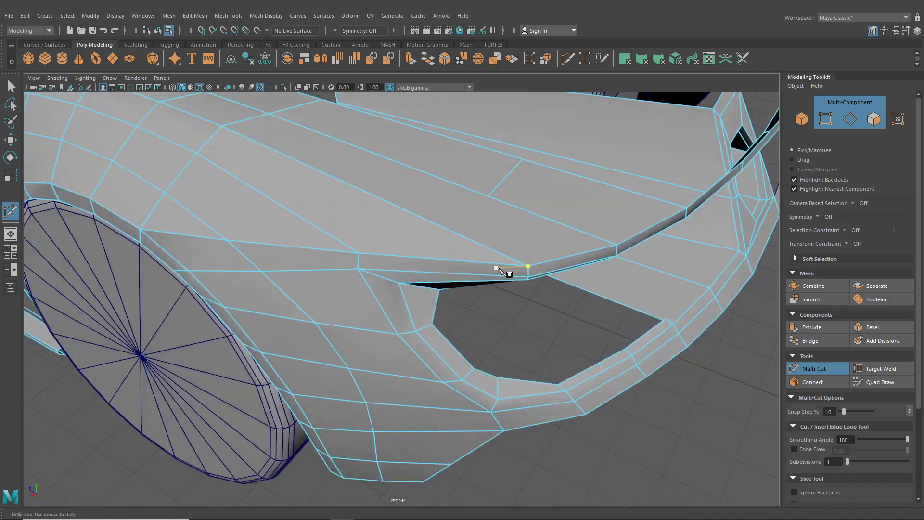
alt+drag(499, 268, 563, 242)
alt+middle_drag(562, 243, 565, 239)
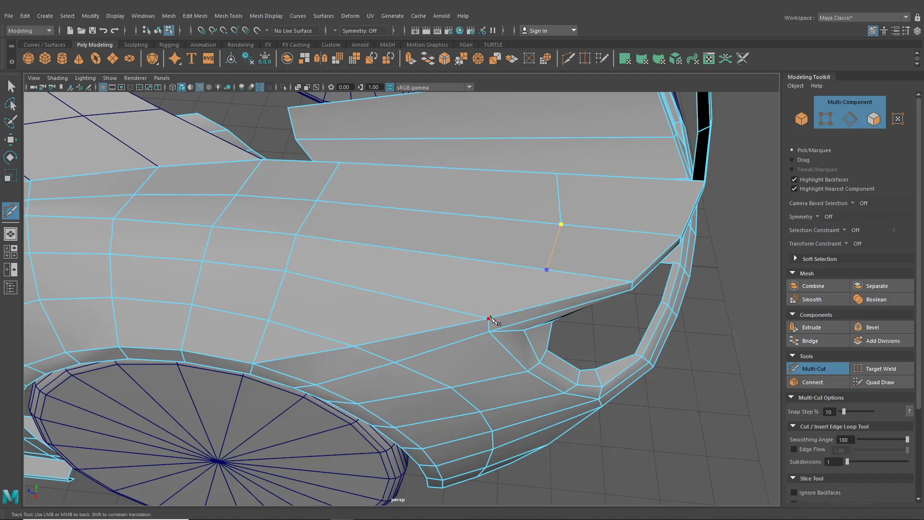
mouse_move(498, 315)
alt+mouse_down()
mouse_move(489, 308)
mouse_move(486, 324)
alt+mouse_up()
alt+middle_drag(486, 324, 508, 326)
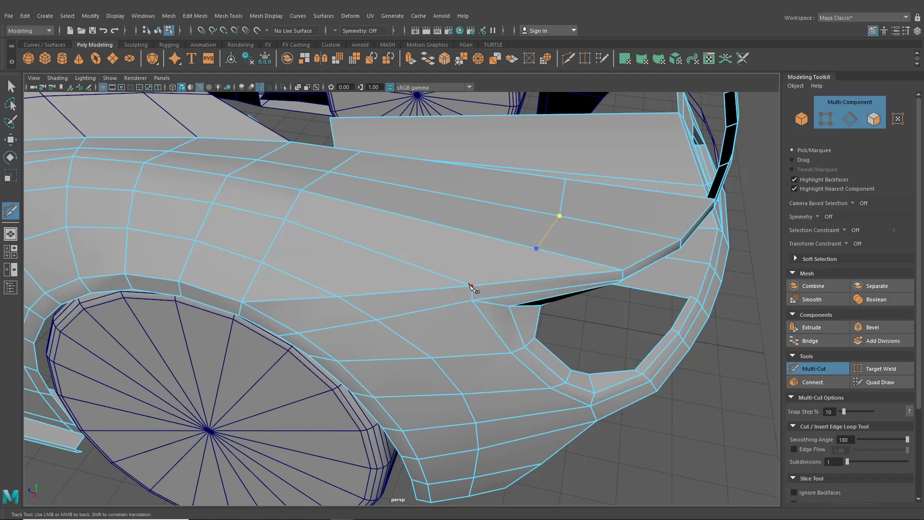
alt+drag(463, 328, 2, 250)
click(5, 250)
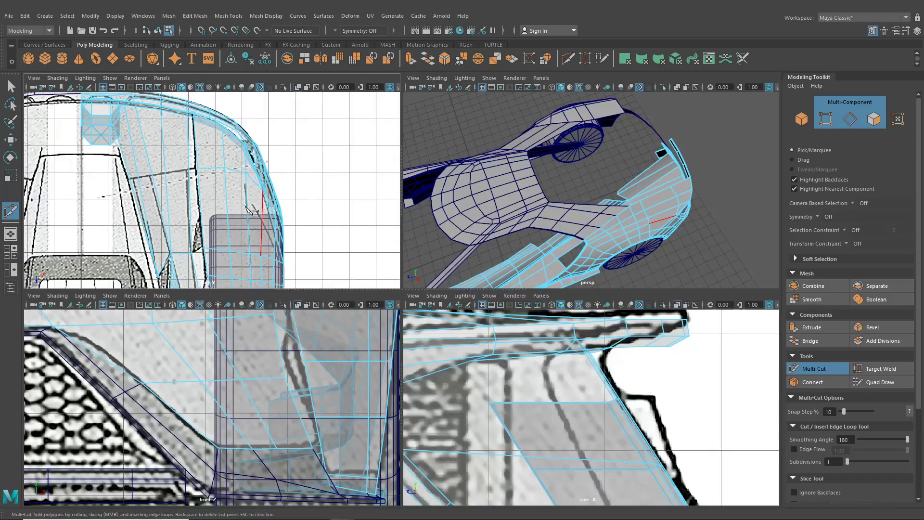
key(space)
key(q)
key(F10)
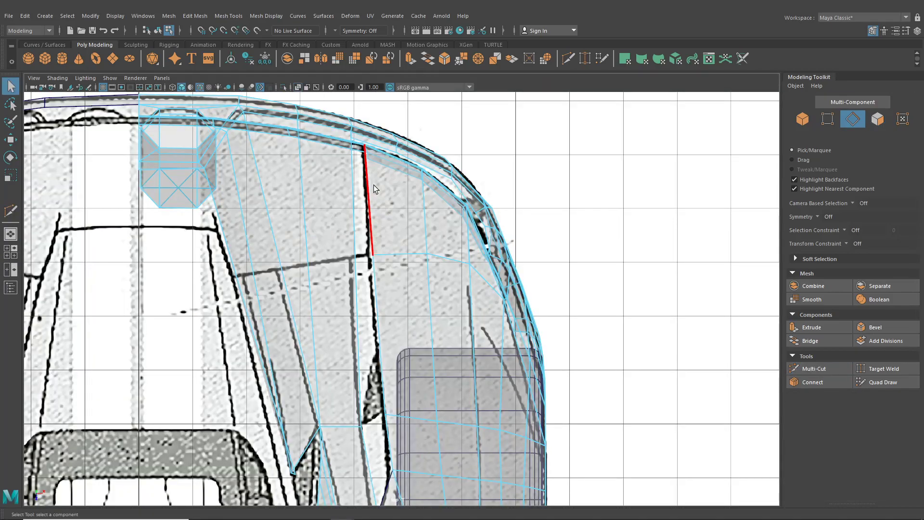
alt+middle_drag(181, 118, 237, 173)
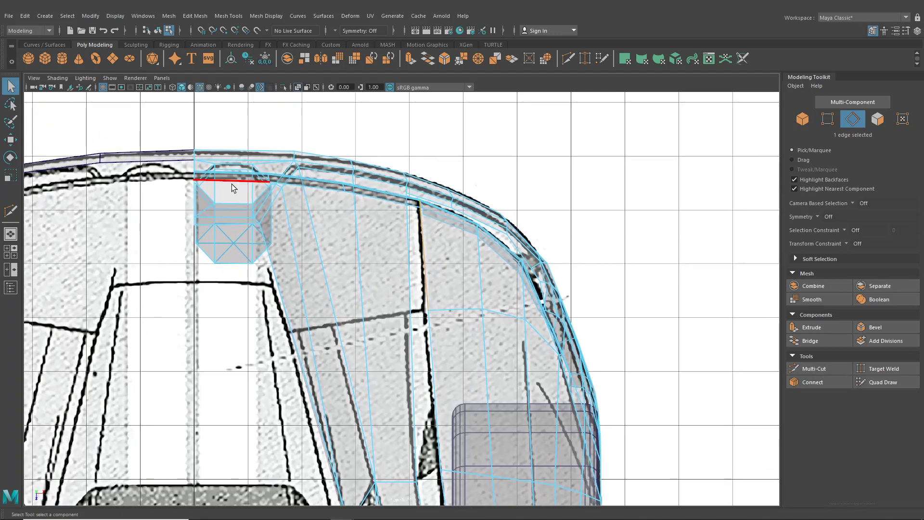
shift+click(282, 183)
shift+click(364, 196)
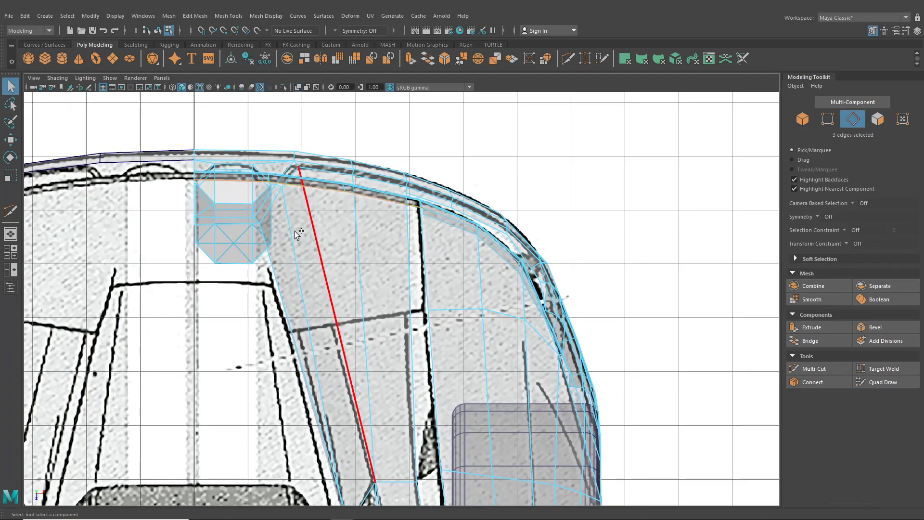
Extrude the three rear trim edges between the centre line and fender, and move them forward to the deck line on the blueprint
click(10, 234)
alt+drag(400, 266, 375, 250)
scroll(384, 259, up, 3)
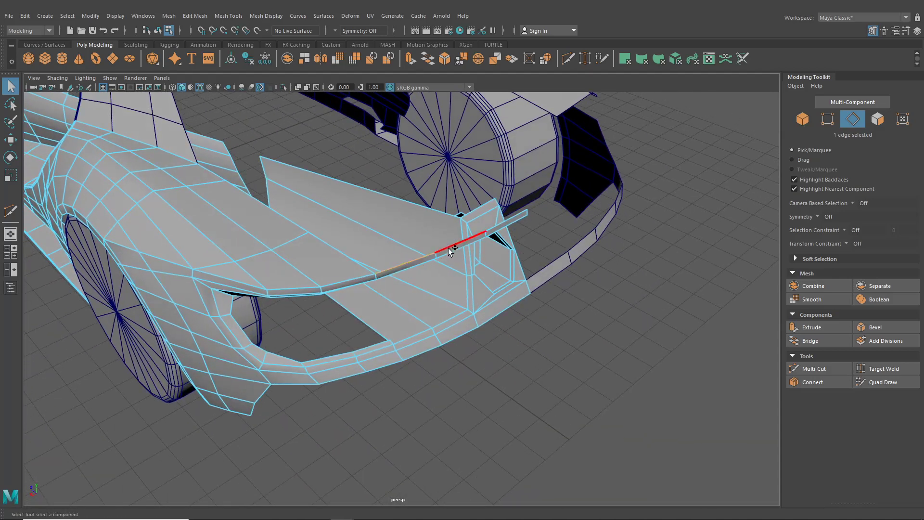
key(ctrl+e)
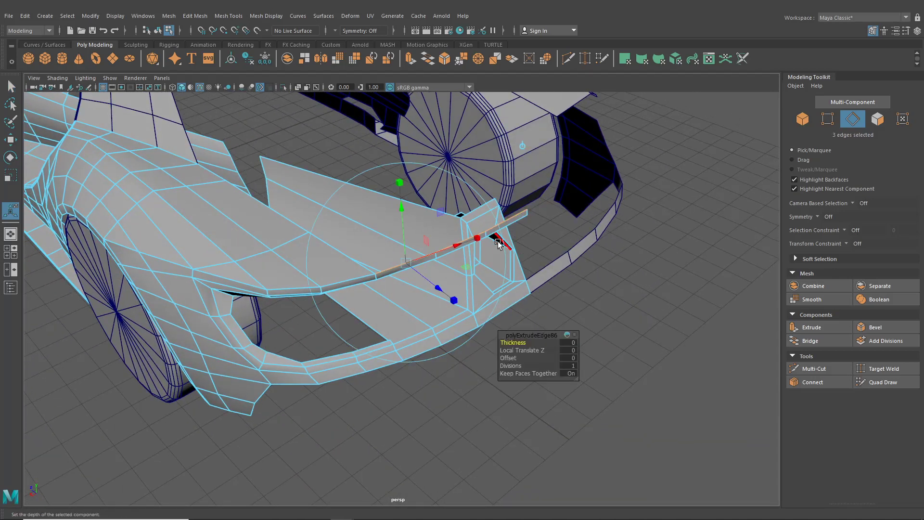
click(522, 147)
drag(420, 221, 385, 198)
key(space)
key(space)
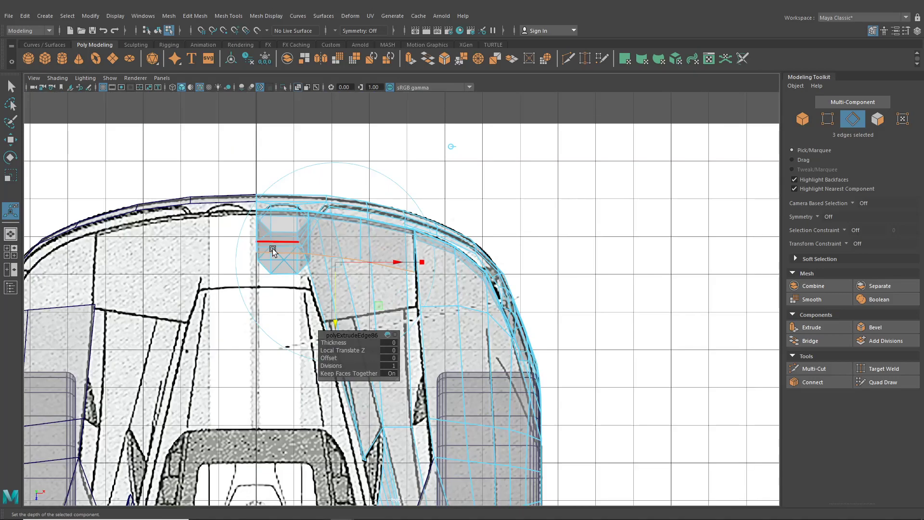
drag(334, 274, 316, 310)
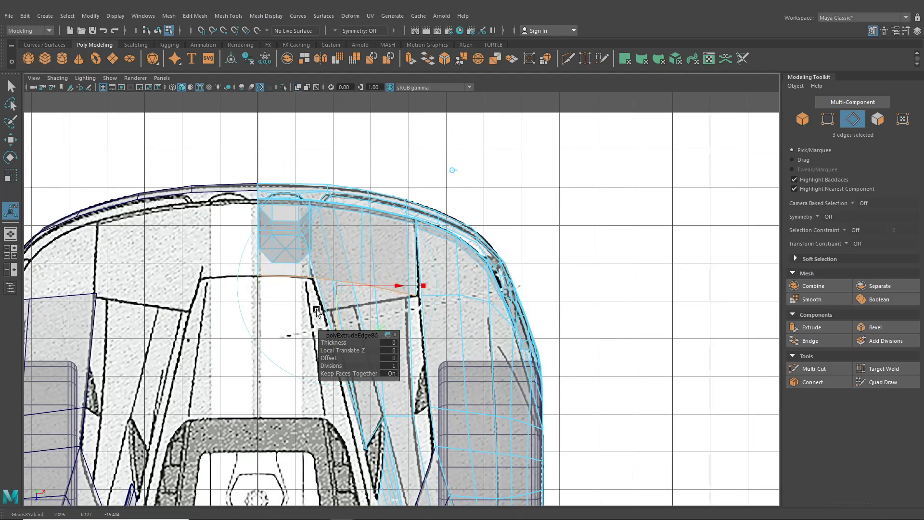
Target-weld the extruded strip's outer corner vertex to the neighbouring cut vertex on the fender
click(9, 236)
alt+drag(334, 256, 428, 185)
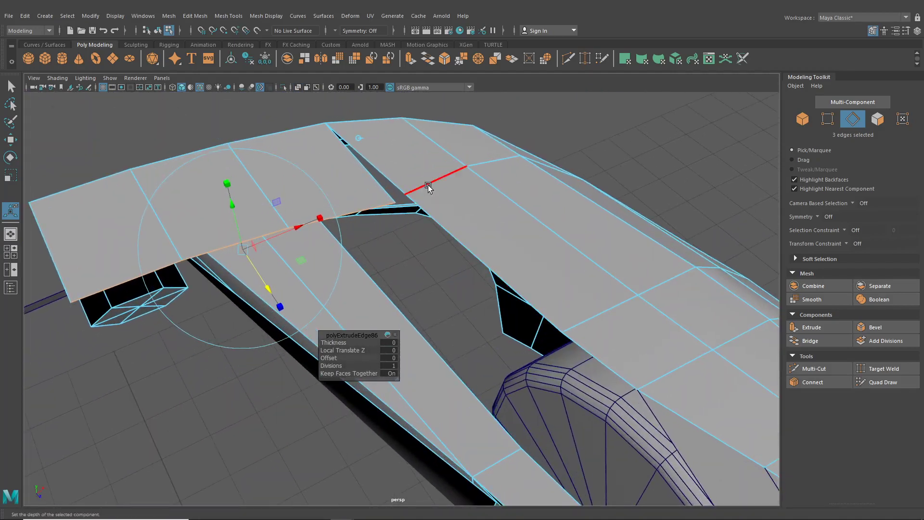
right_drag(428, 184, 388, 184)
click(584, 58)
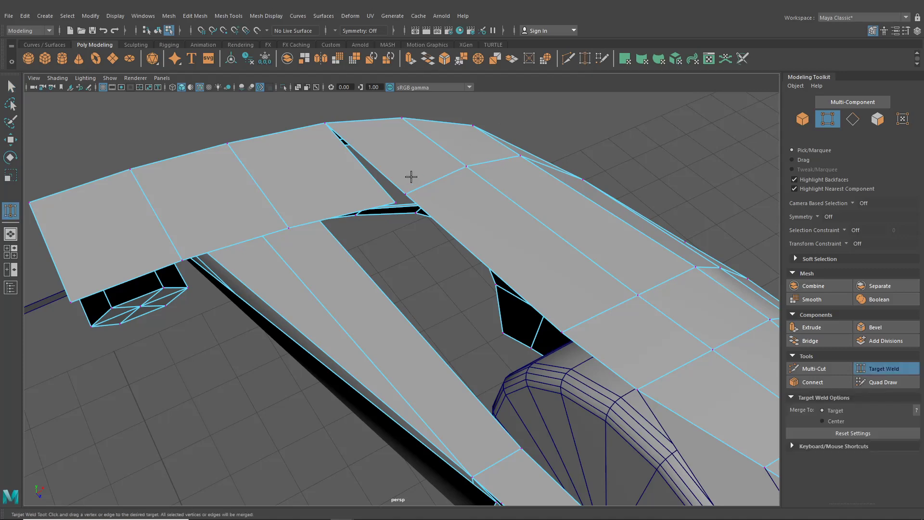
drag(409, 191, 406, 194)
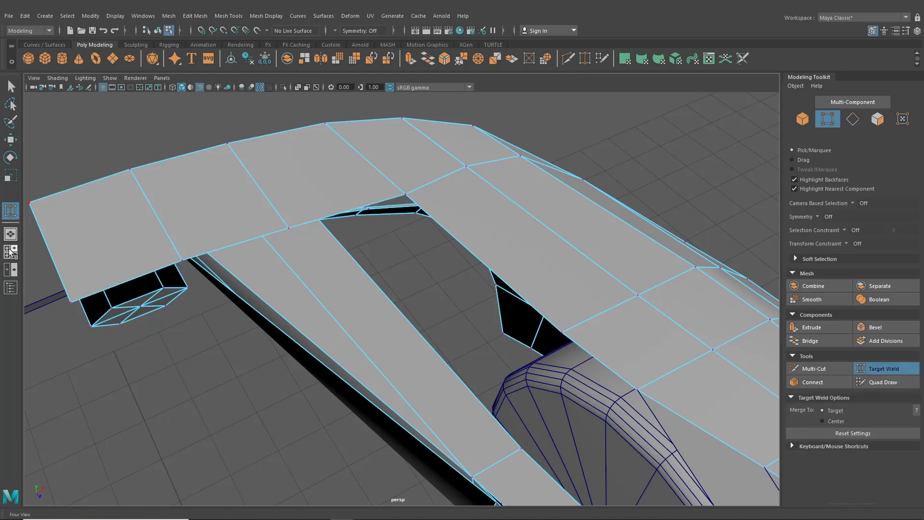
Move the extruded strip's two intermediate front vertices onto the slanted panel line of the top-view blueprint
click(11, 251)
key(space)
key(w)
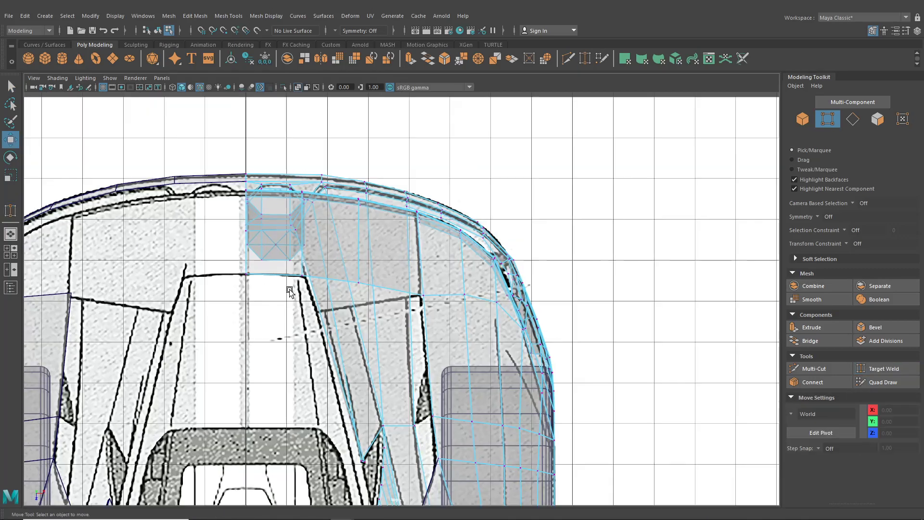
scroll(293, 290, up, 1)
click(353, 283)
drag(353, 282, 360, 305)
click(281, 270)
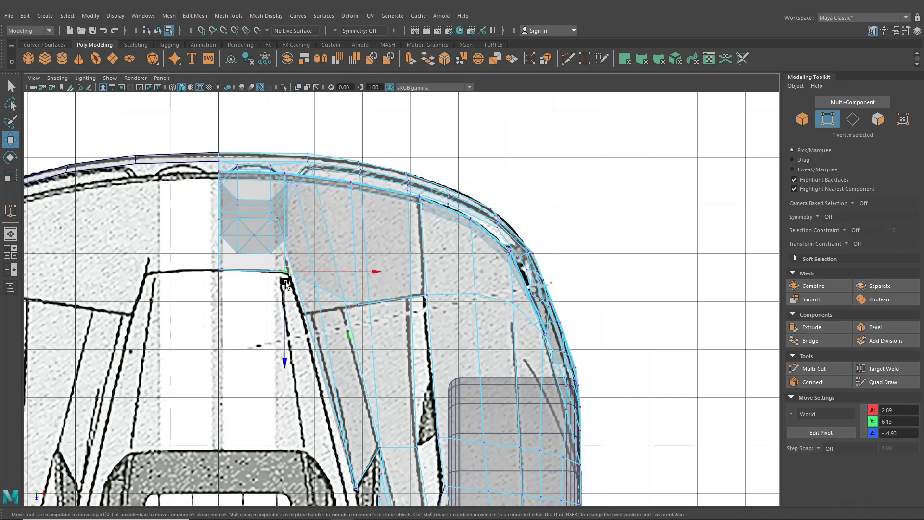
middle_drag(281, 271, 302, 317)
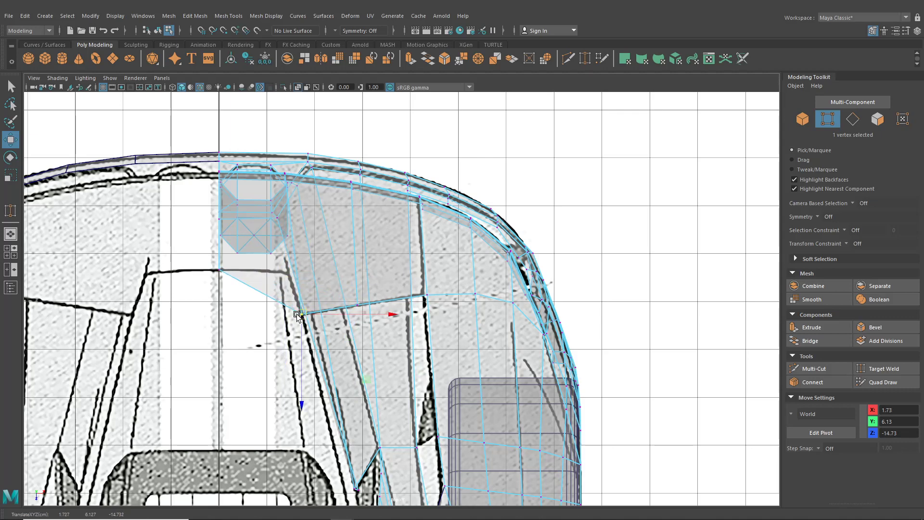
alt+middle_drag(302, 295, 357, 292)
scroll(357, 293, up, 5)
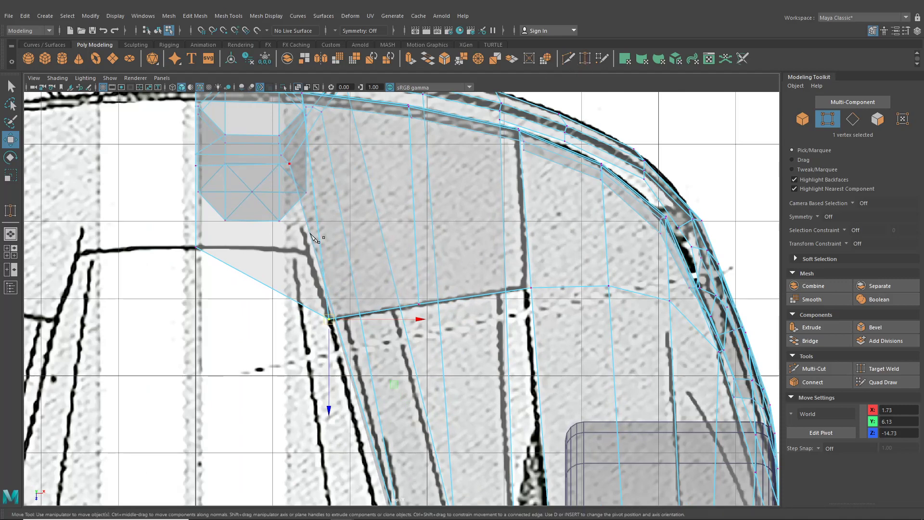
click(568, 59)
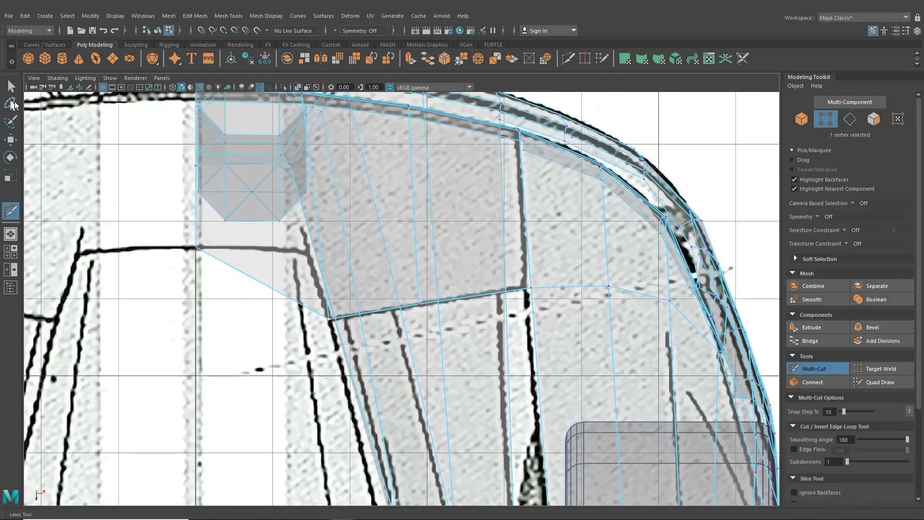
click(10, 88)
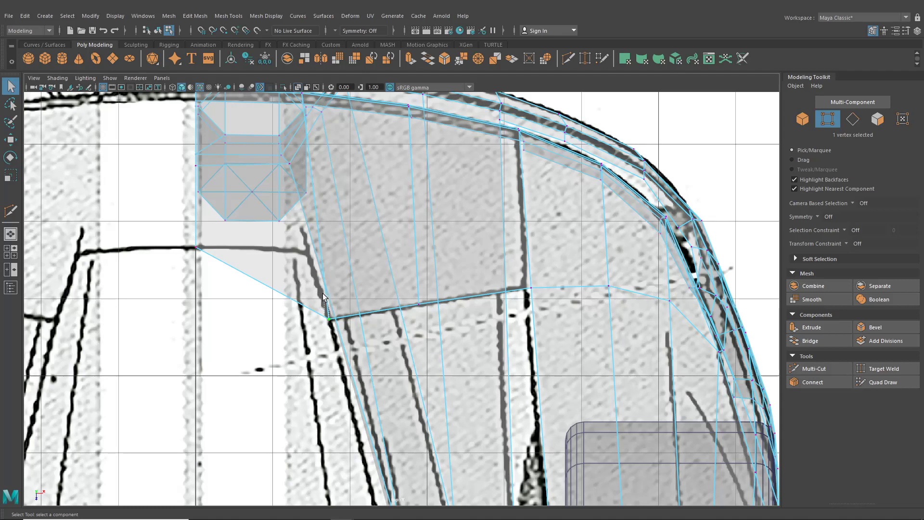
Move the strip's inner, intermediate and outer front vertices rearward, lining them up almost straight across from the blueprint's centre deck line
click(10, 140)
drag(329, 319, 302, 251)
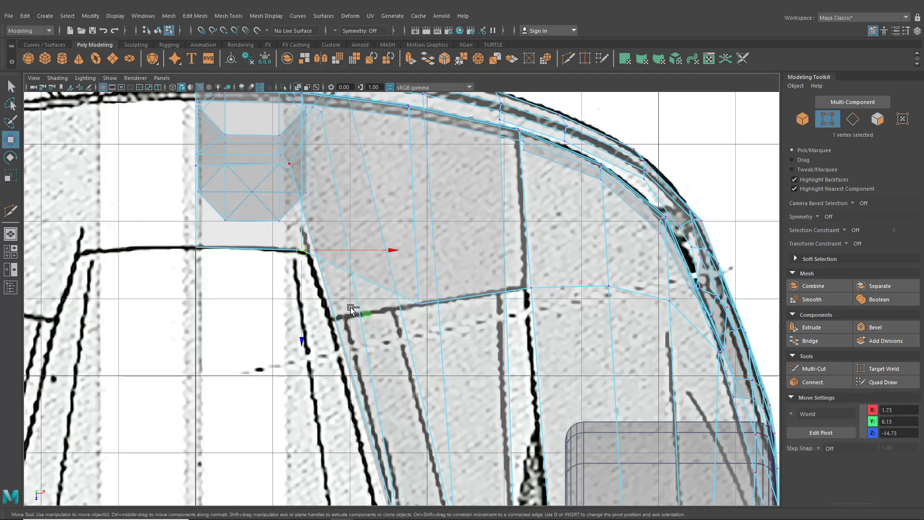
click(419, 304)
drag(418, 303, 408, 263)
click(371, 341)
key(ctrl+z)
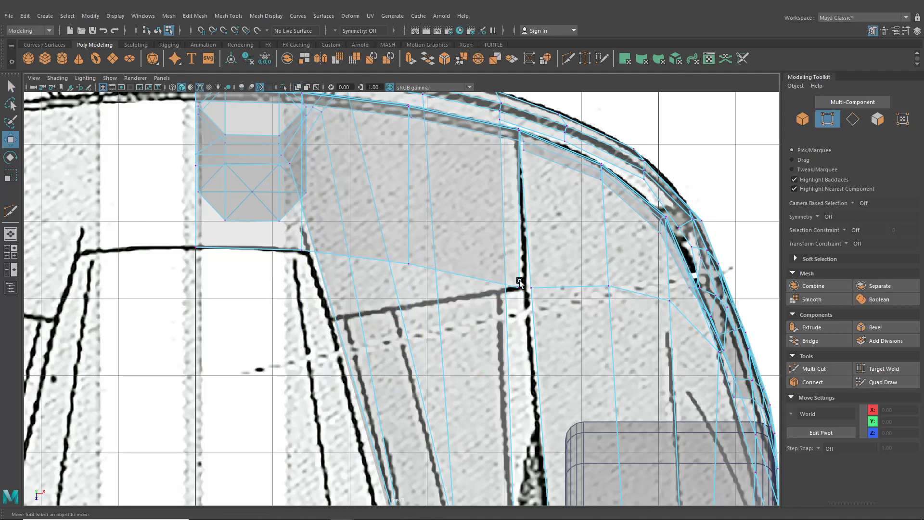
drag(521, 288, 523, 246)
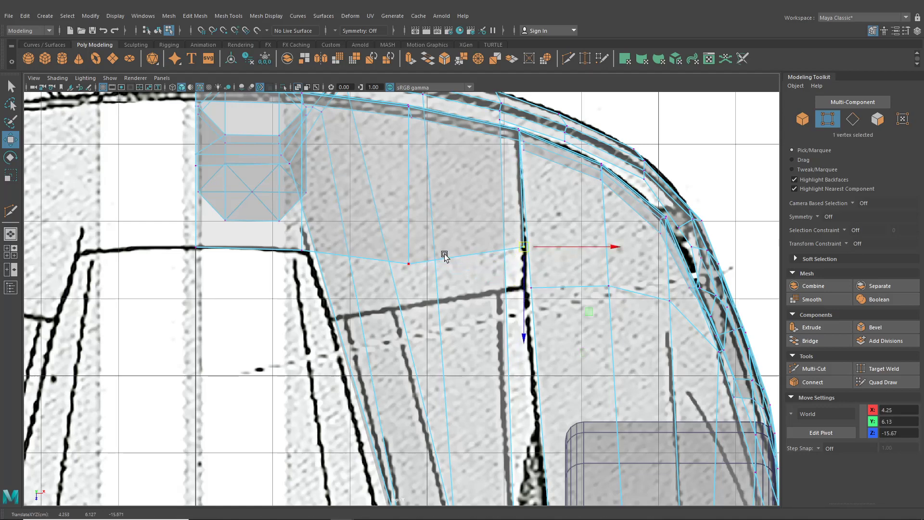
click(408, 263)
drag(408, 263, 407, 250)
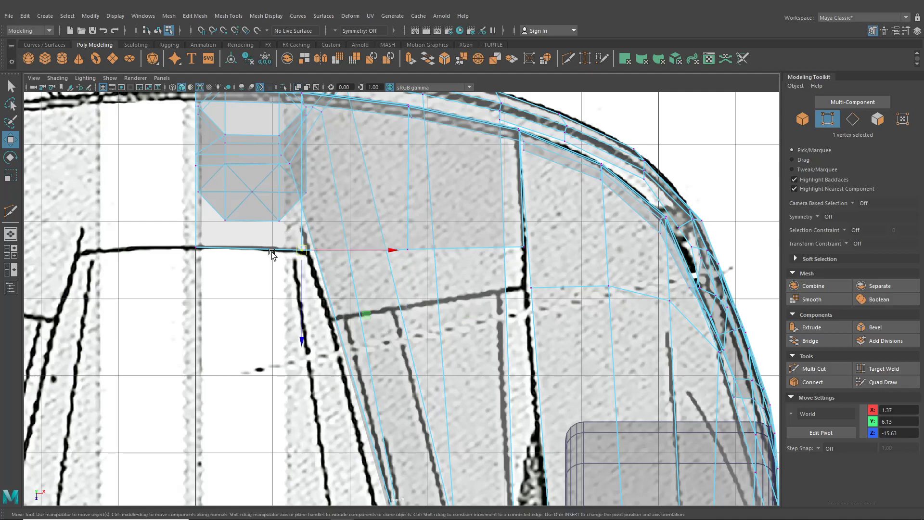
Fine-tune the sideways positions of the strip's inner, intermediate and outer front vertices against the top-view blueprint
click(299, 250)
drag(319, 251, 325, 251)
alt+middle_drag(320, 212, 334, 281)
alt+middle_drag(444, 322, 406, 294)
drag(388, 289, 412, 292)
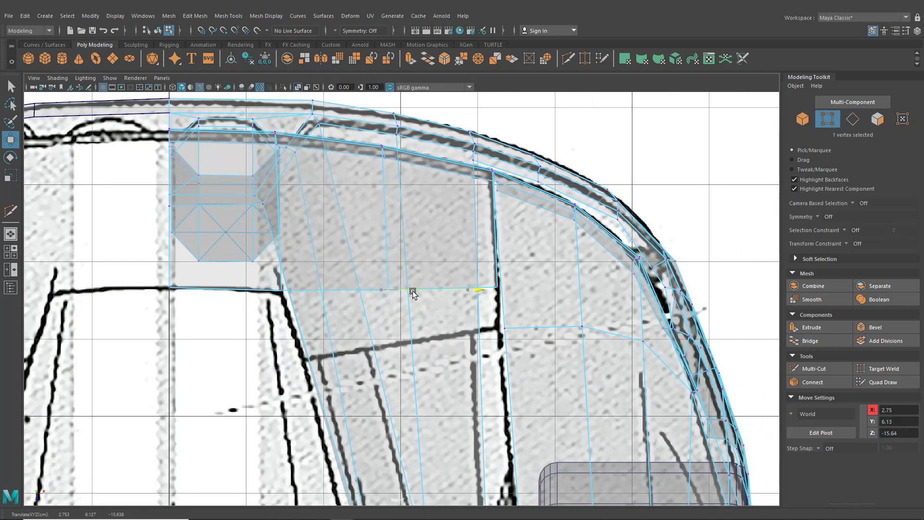
drag(491, 289, 512, 289)
Cut a new edge line with Multi-Cut across the two inner fender strips, starting beside the deck strip's outer front corner
click(10, 233)
alt+drag(365, 345, 473, 392)
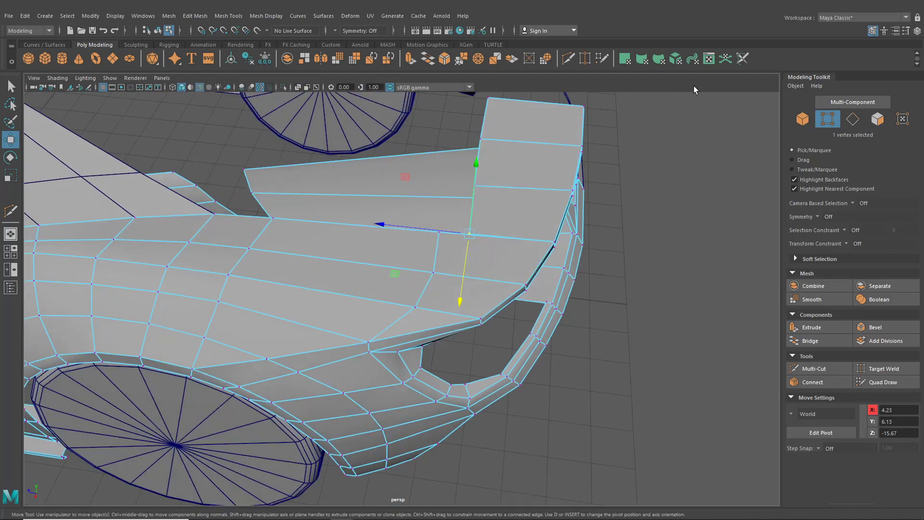
click(569, 59)
scroll(480, 266, up, 3)
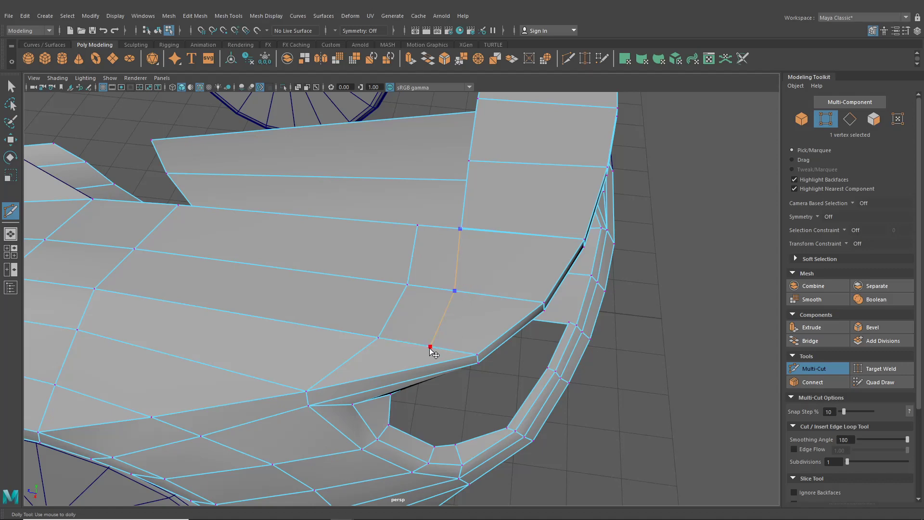
alt+drag(423, 351, 412, 368)
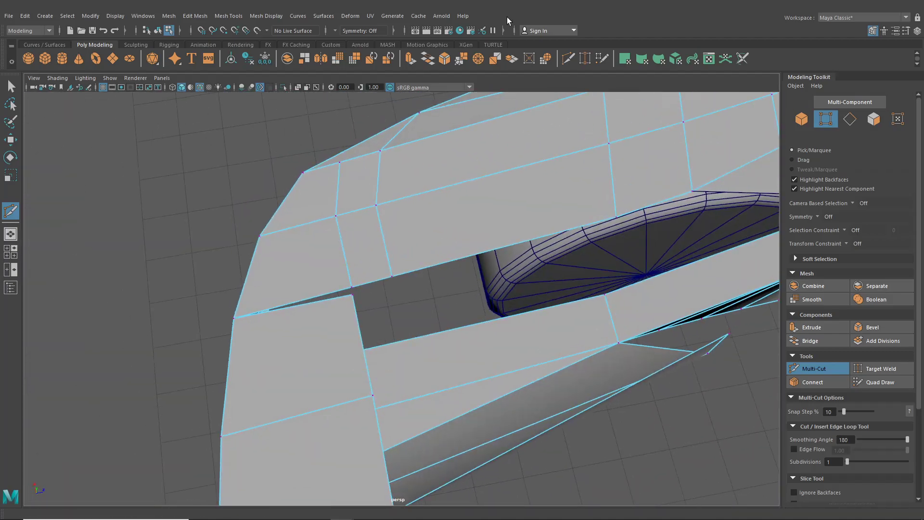
Target-weld the deck strip's outer front corner to the new cut vertex on the fender's inner edge
click(583, 59)
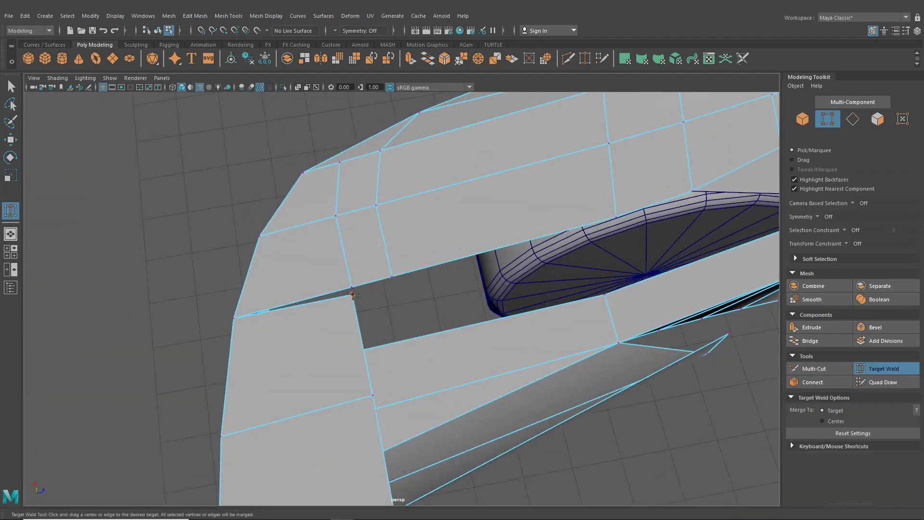
drag(353, 293, 354, 298)
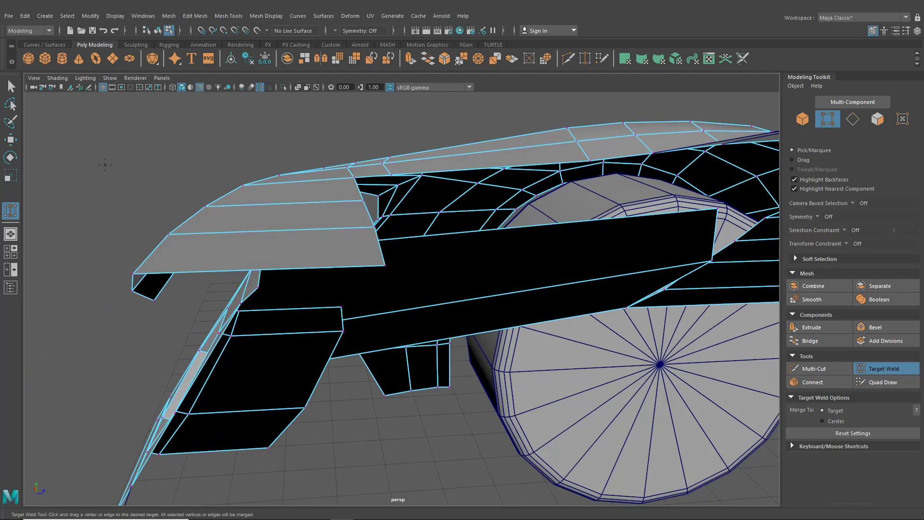
click(9, 144)
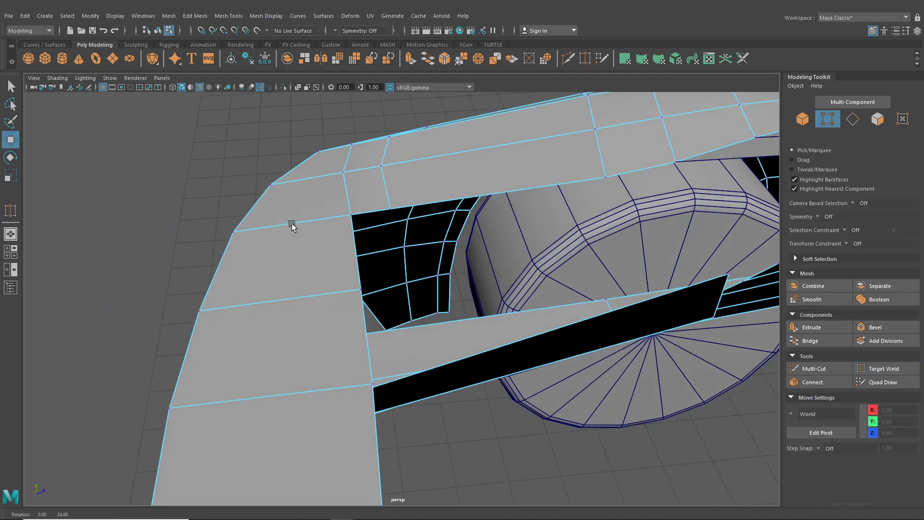
Slide the new cut's outer and middle vertices towards the neighbouring cut, with the transform constraint set to Edge
alt+drag(289, 223, 423, 200)
click(381, 195)
click(846, 243)
click(861, 253)
click(382, 241)
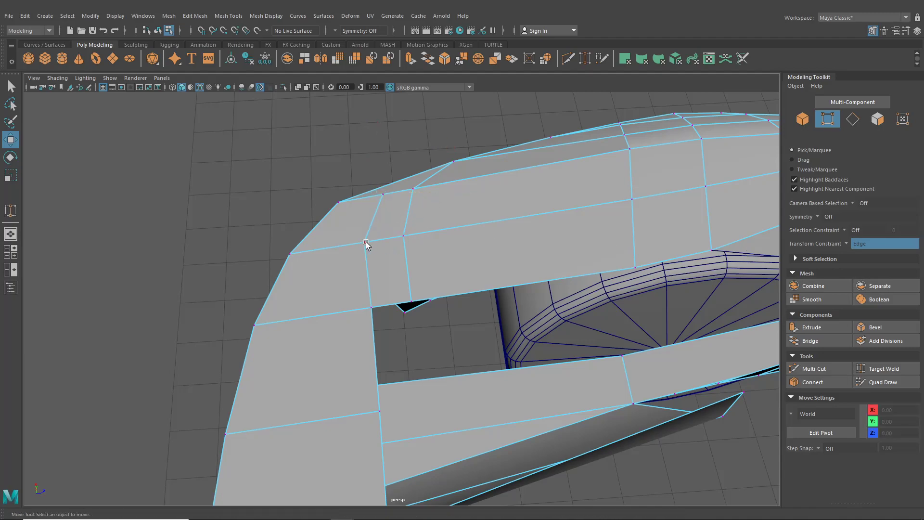
click(366, 242)
drag(391, 239, 479, 265)
Turn the transform constraint off and bring up the top view of the rear deck at full size
click(846, 244)
click(859, 249)
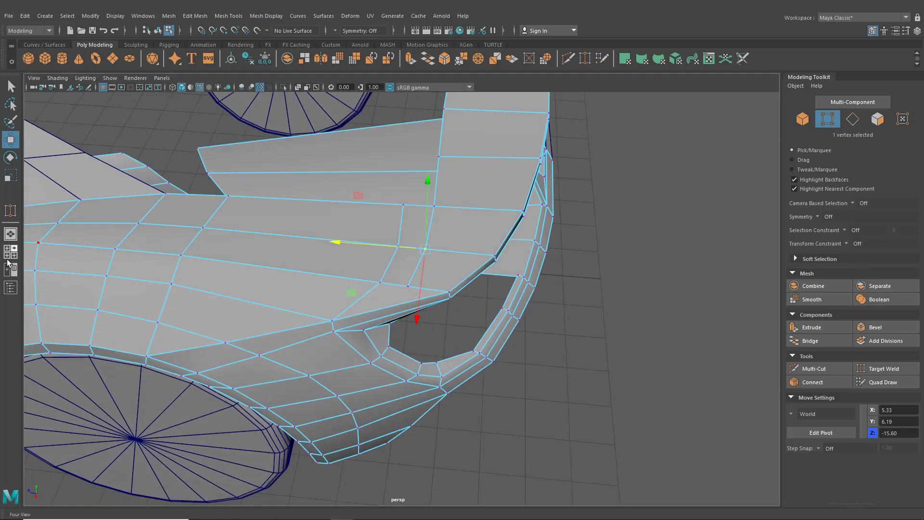
click(9, 259)
key(space)
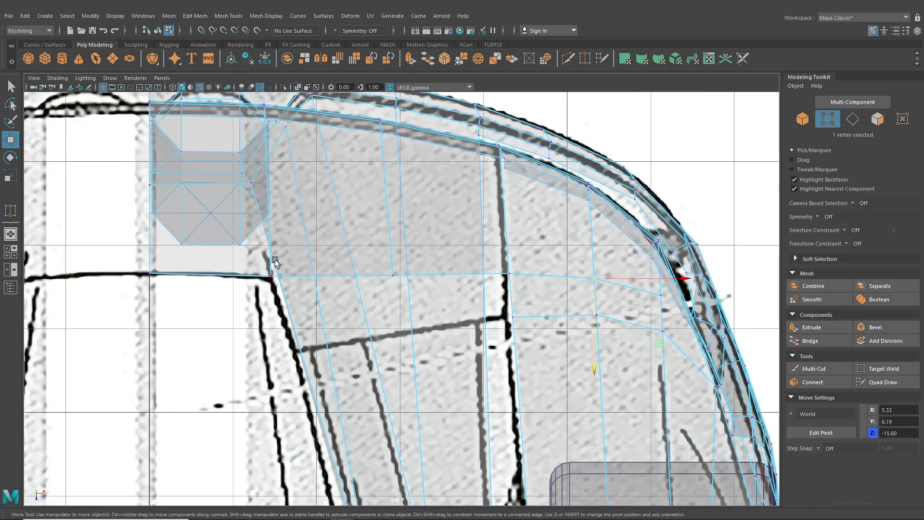
right_drag(278, 268, 289, 220)
click(309, 275)
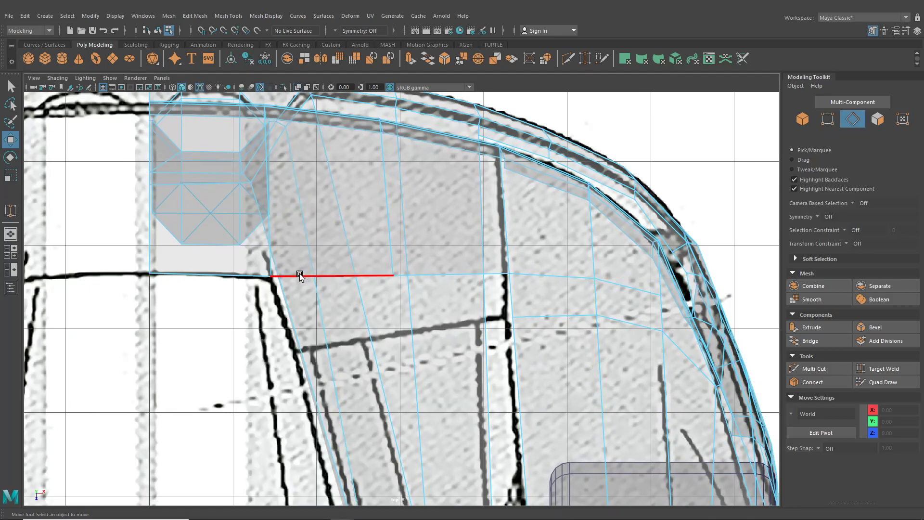
click(299, 275)
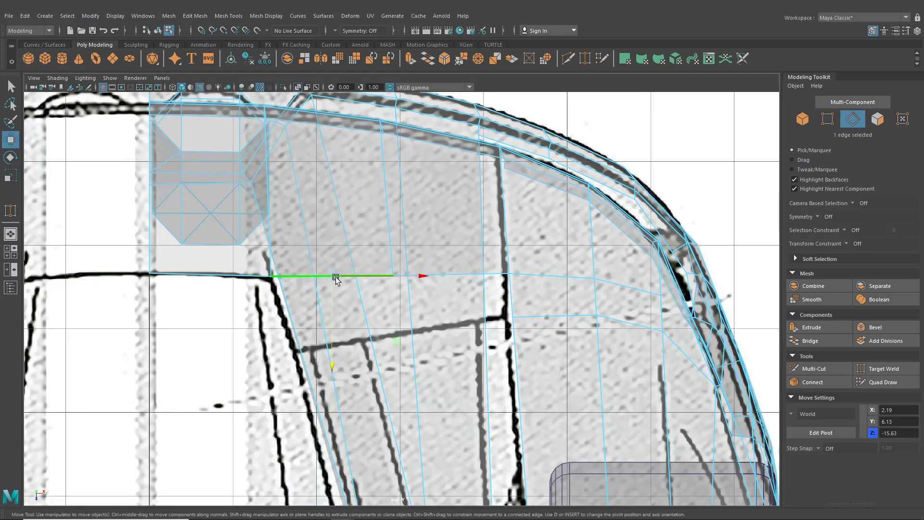
right_drag(332, 251, 303, 255)
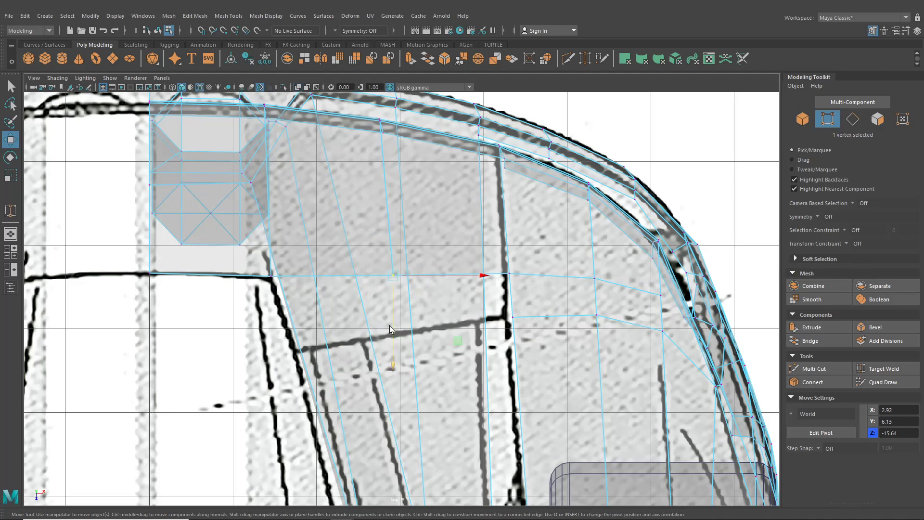
Move the strip's intermediate, inner and centre-line front vertices further rearward, placing the centre-line one at about Z -15.95
drag(390, 325, 389, 314)
drag(246, 265, 271, 280)
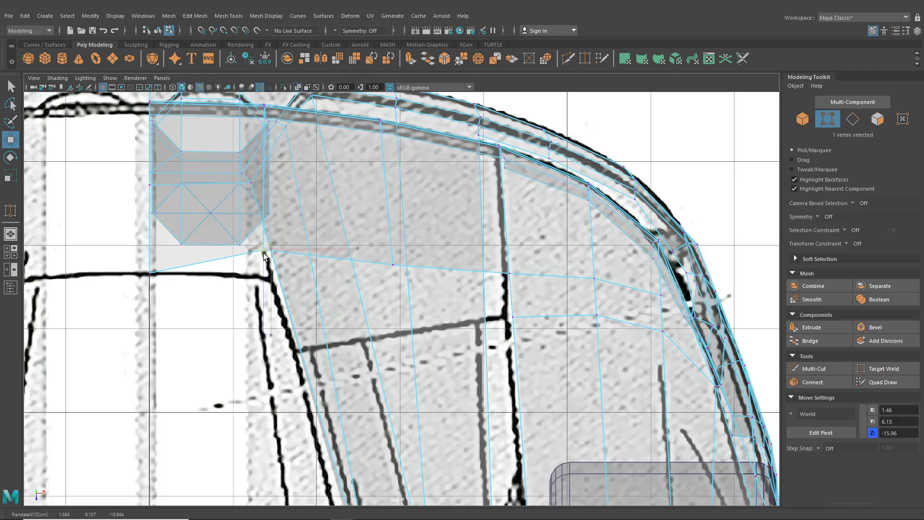
click(396, 271)
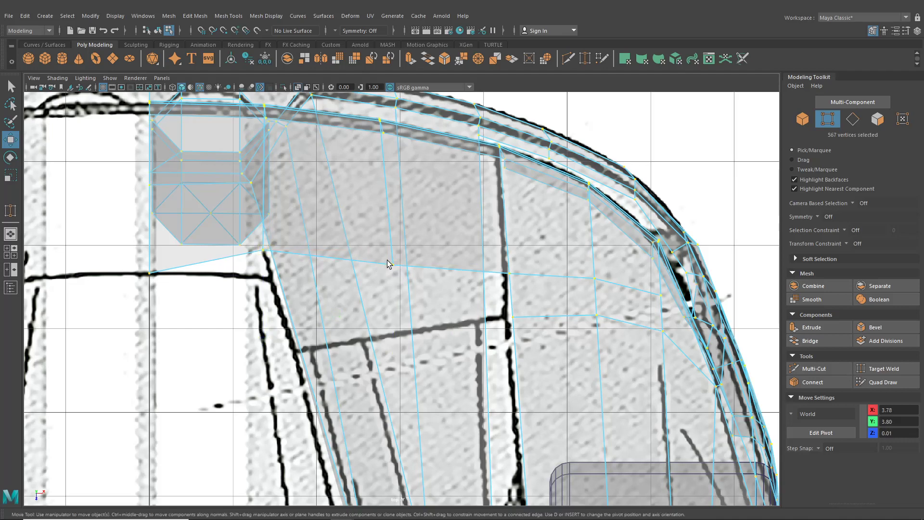
click(392, 267)
drag(392, 264, 360, 261)
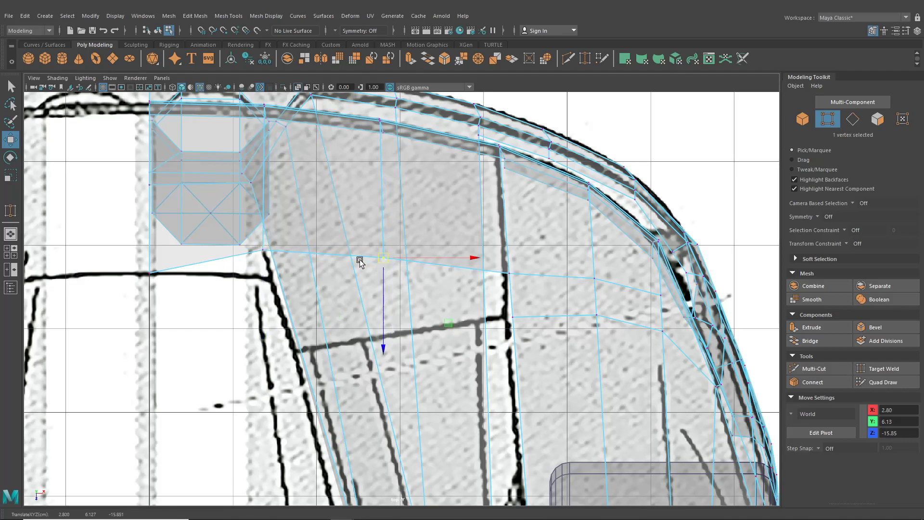
click(149, 273)
drag(149, 298, 149, 274)
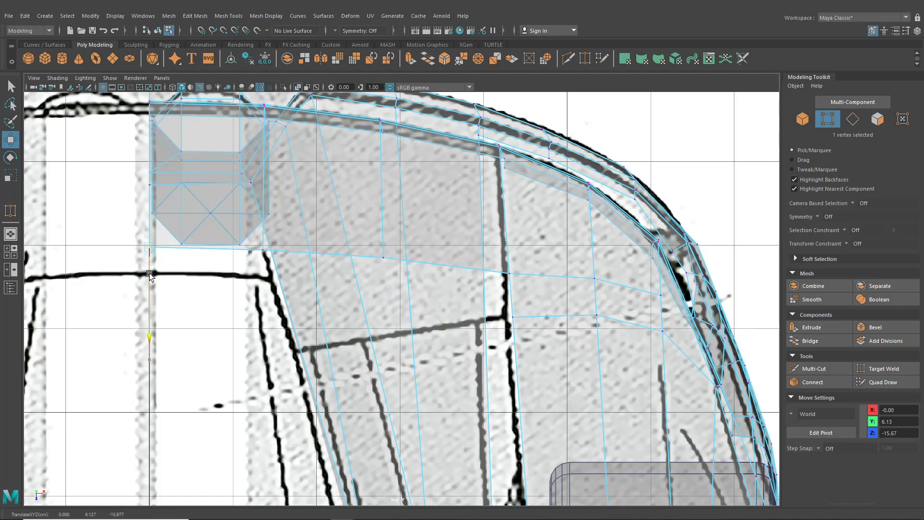
Raise the strip's centre-line front vertex in the side view to about Y 6.23, onto the blueprint's deck profile
click(10, 252)
alt+middle_drag(554, 367, 605, 465)
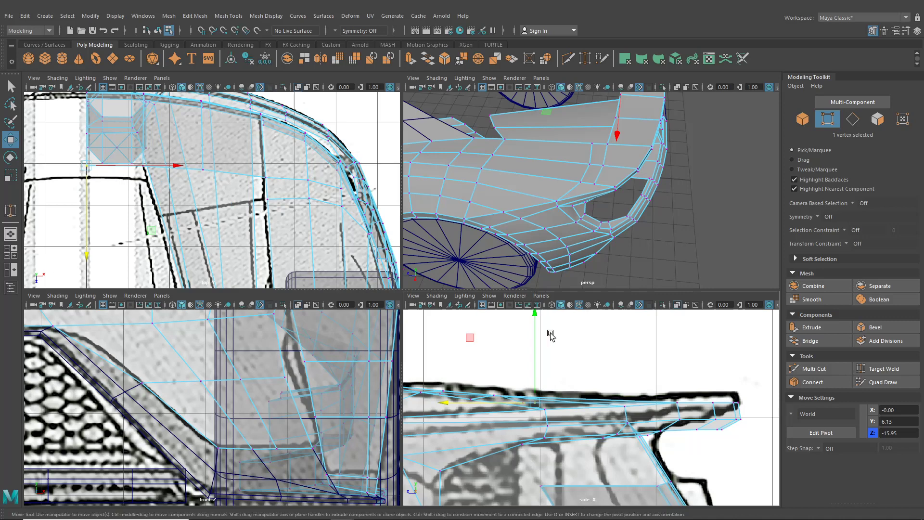
drag(535, 351, 538, 341)
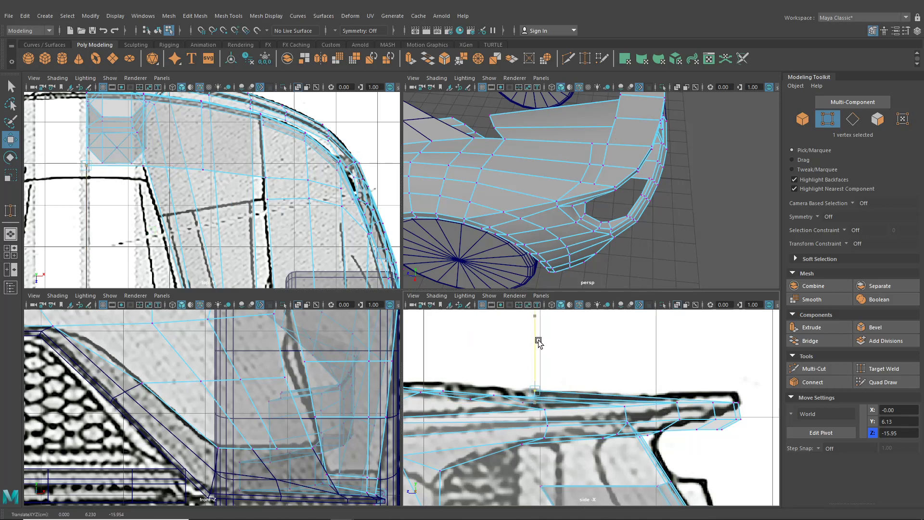
Replace the front view with the back1 orthographic view and fine-tune the centre-line vertex's height to about Y 6.22
scroll(284, 421, down, 10)
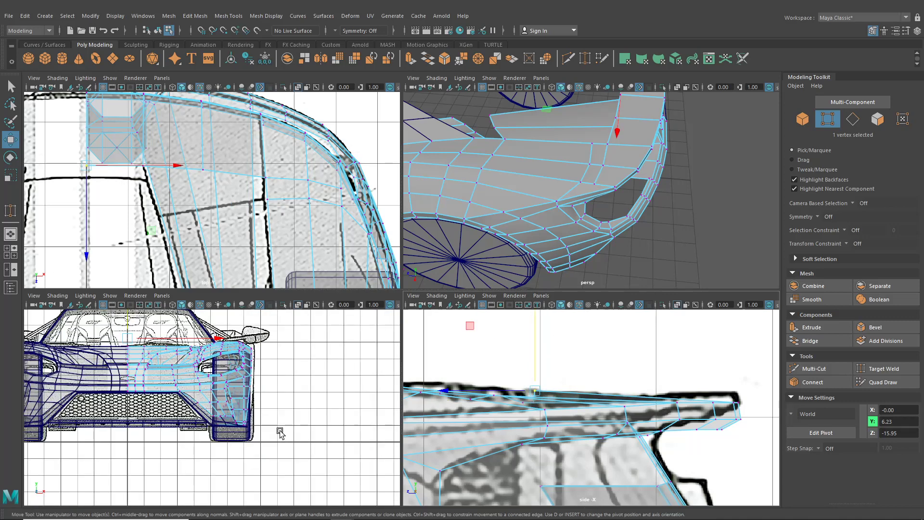
scroll(284, 420, up, 3)
click(162, 295)
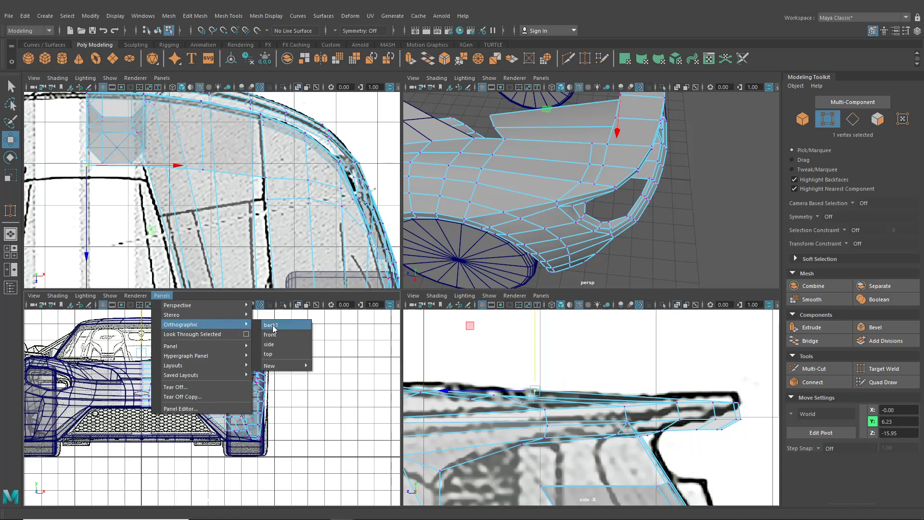
click(269, 324)
alt+middle_drag(307, 416, 131, 415)
drag(323, 351, 323, 351)
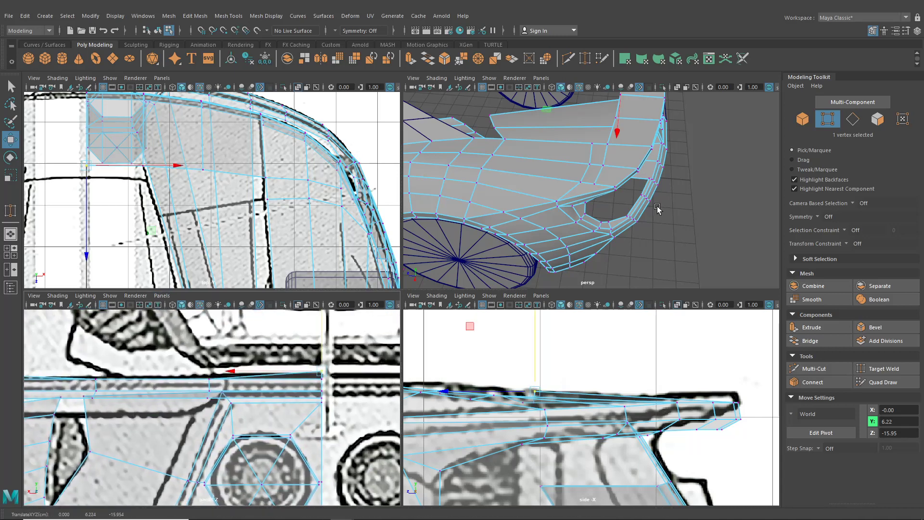
Raise the strip's remaining front vertices to about Y 6.22 and the fender vertex ahead of the welded corner to 6.23
key(f)
alt+drag(495, 226, 552, 240)
click(572, 234)
click(574, 253)
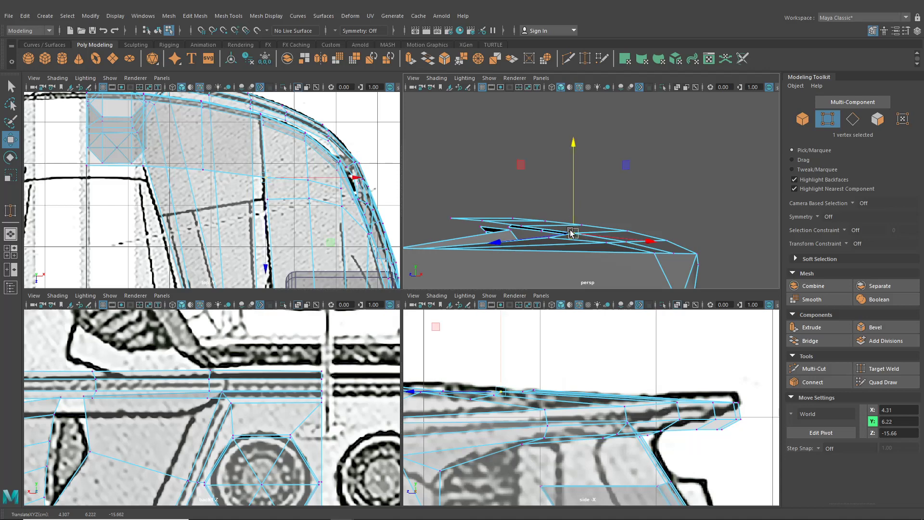
drag(552, 221, 404, 356)
key(f)
key(space)
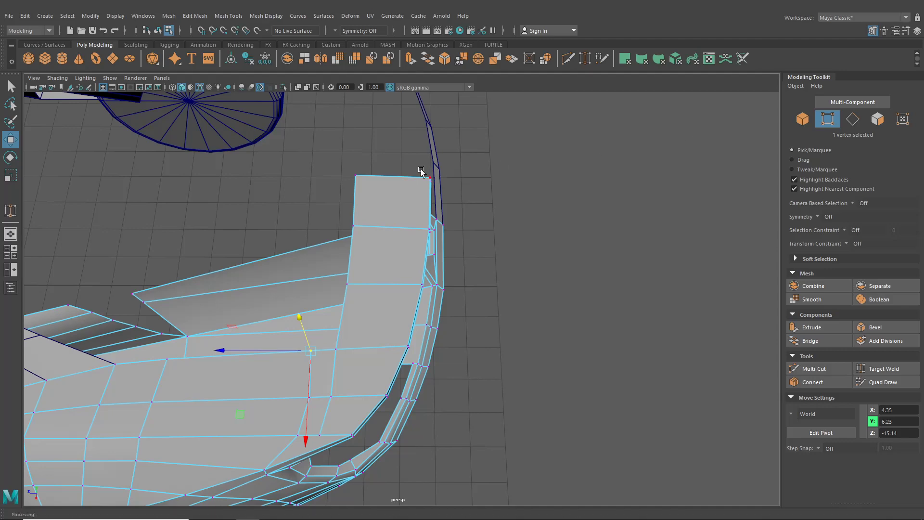
Extrude the strip's two front edges between the inner corner and the fender, and pull them forward alongside the fender's inner edge
alt+drag(421, 169, 360, 227)
key(F8)
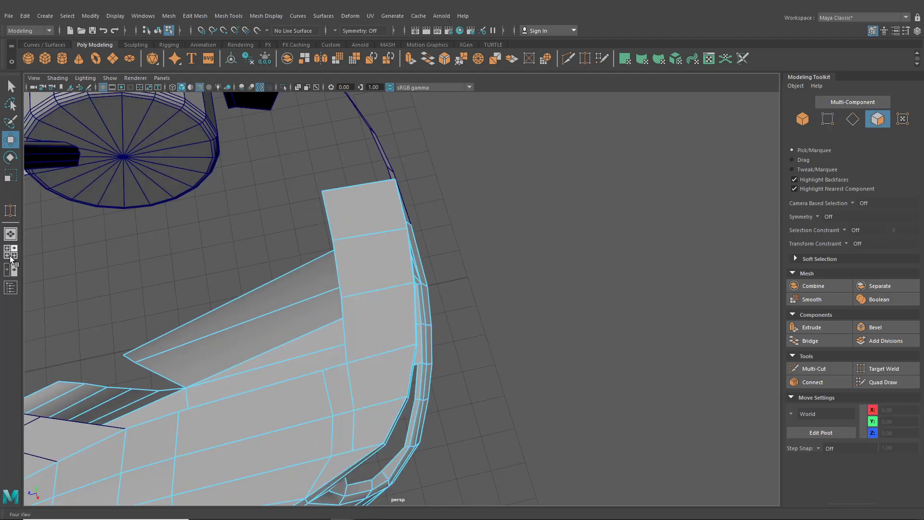
key(space)
key(space)
alt+middle_drag(277, 259, 306, 259)
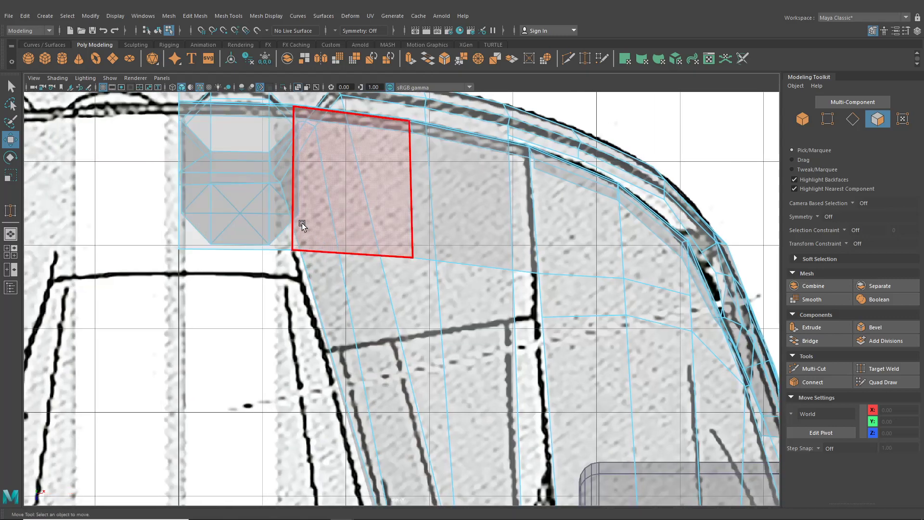
right_drag(302, 223, 302, 197)
click(311, 250)
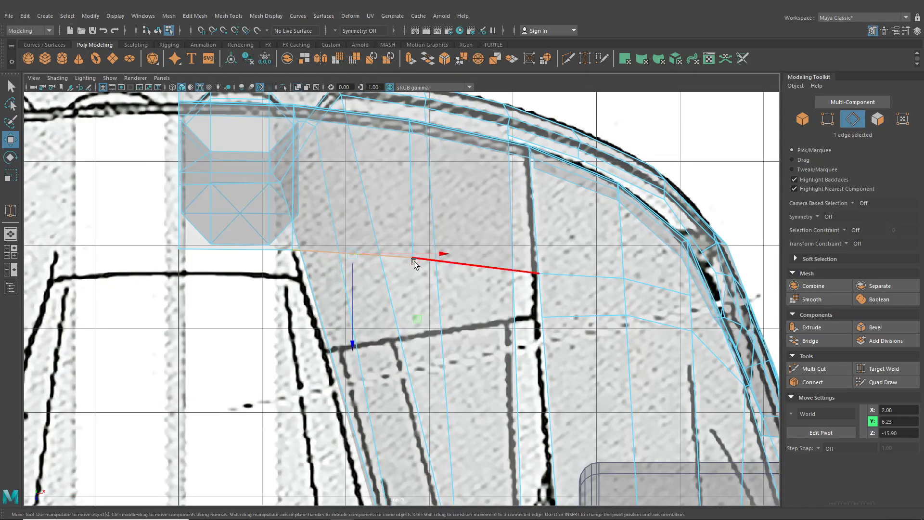
shift+click(438, 260)
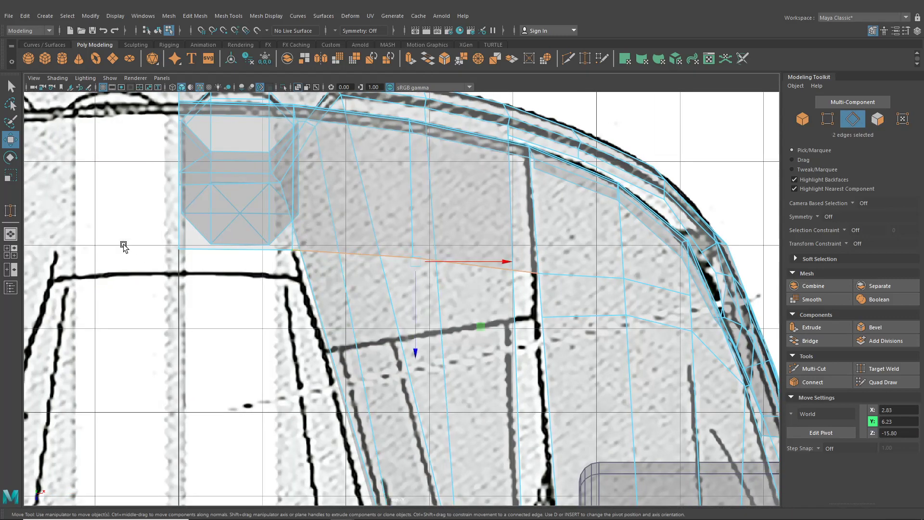
click(10, 234)
alt+drag(309, 284, 293, 272)
key(ctrl+e)
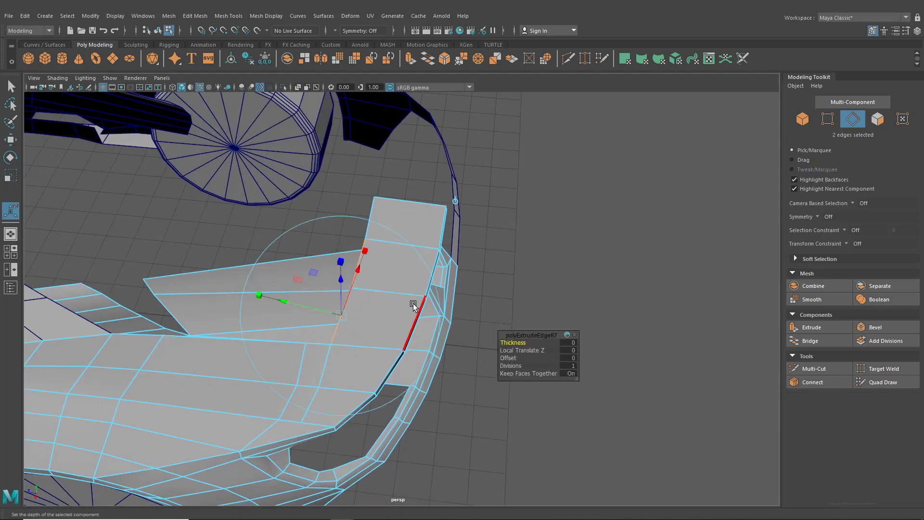
alt+drag(289, 305, 397, 274)
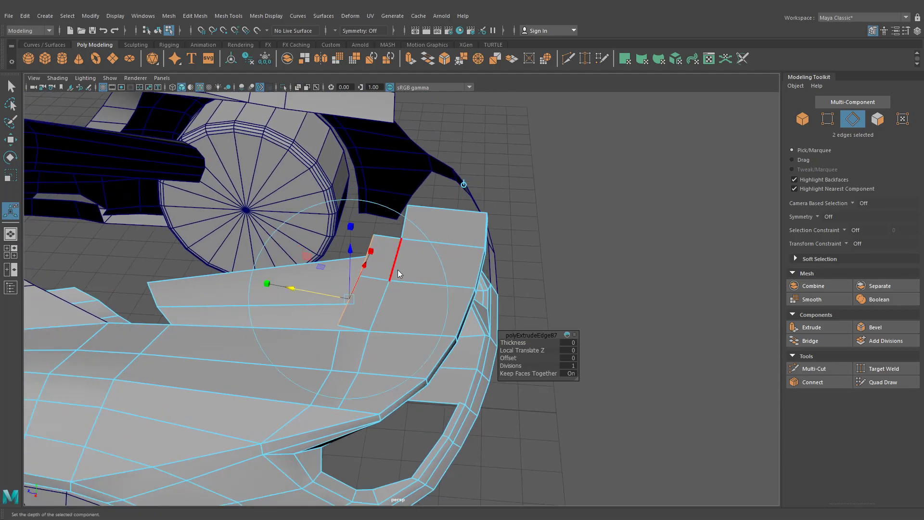
right_drag(353, 261, 345, 253)
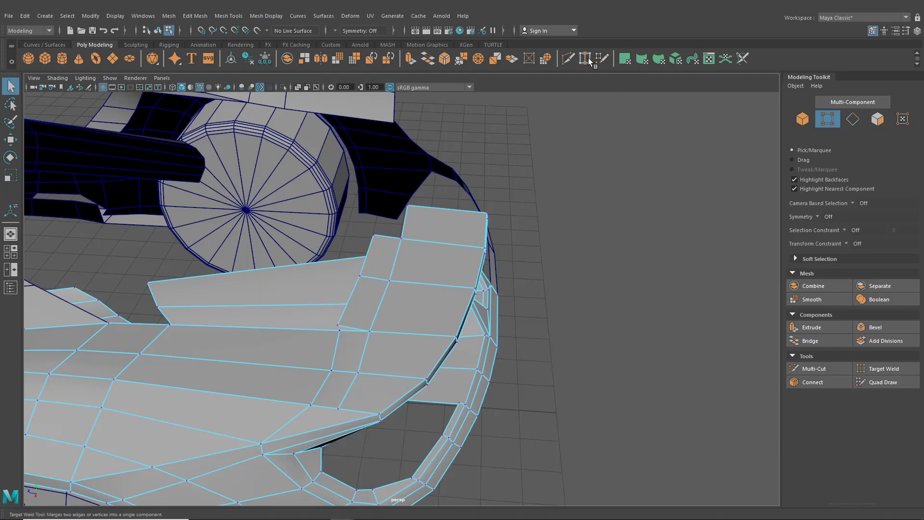
Target-weld the outer front vertex of the newly extruded deck faces to the adjacent vertex on the fender's inner edge
alt+right_drag(423, 260, 457, 258)
alt+drag(457, 259, 428, 244)
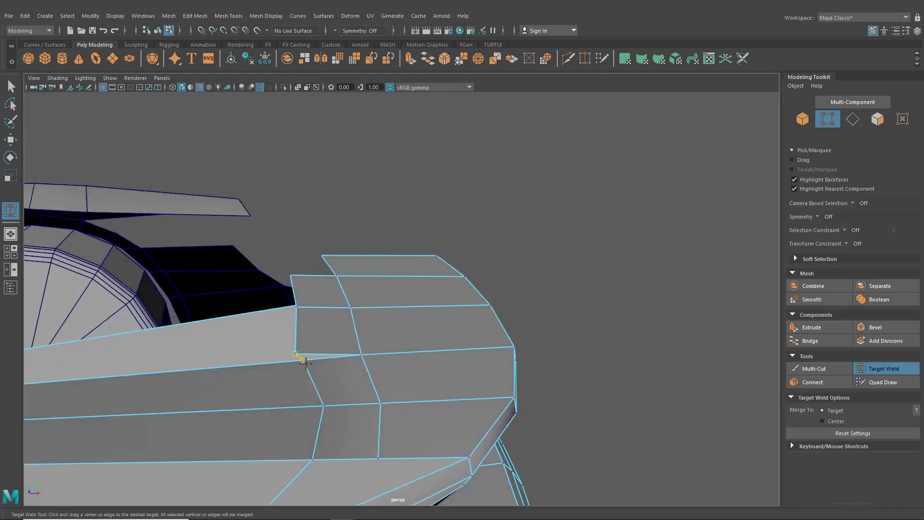
drag(305, 361, 306, 362)
Move the extruded faces' inner and middle front vertices onto the top blueprint's slanted panel line, the middle one at about X 2.84, Z -14.89
key(space)
key(space)
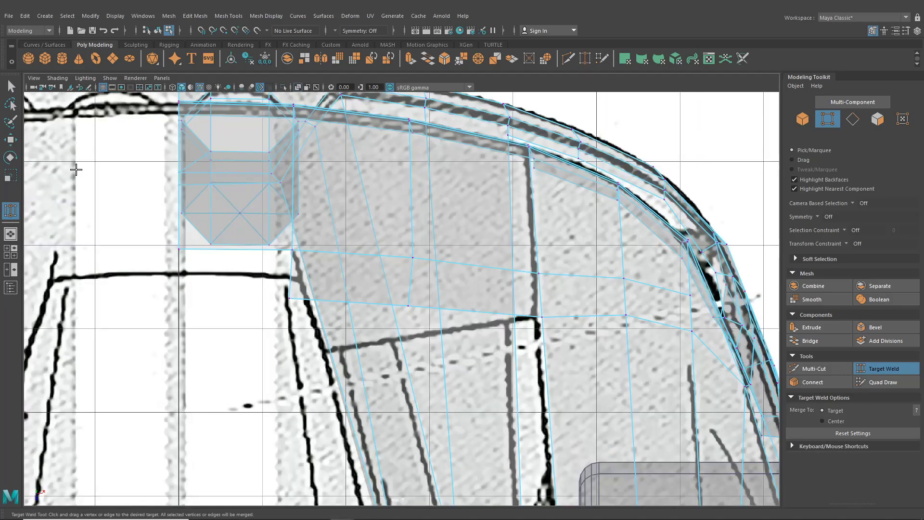
key(w)
drag(292, 302, 327, 351)
click(410, 311)
drag(414, 322, 419, 345)
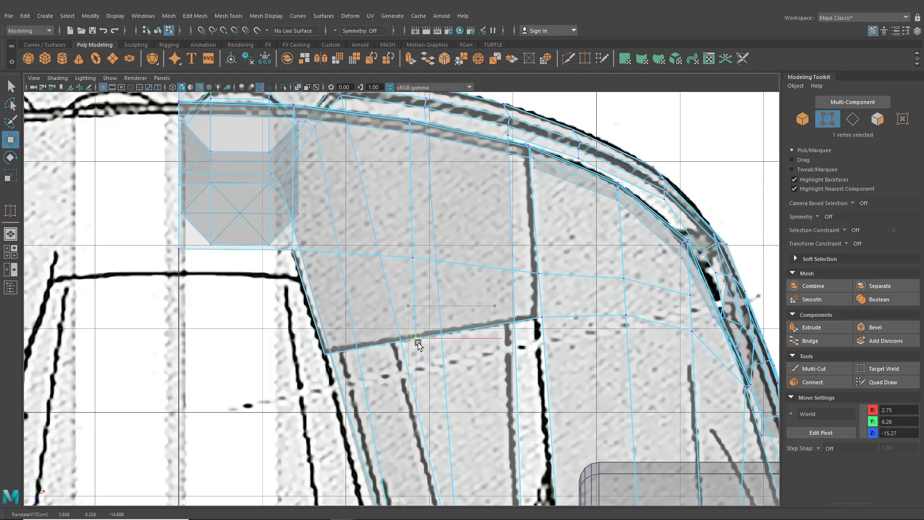
click(10, 234)
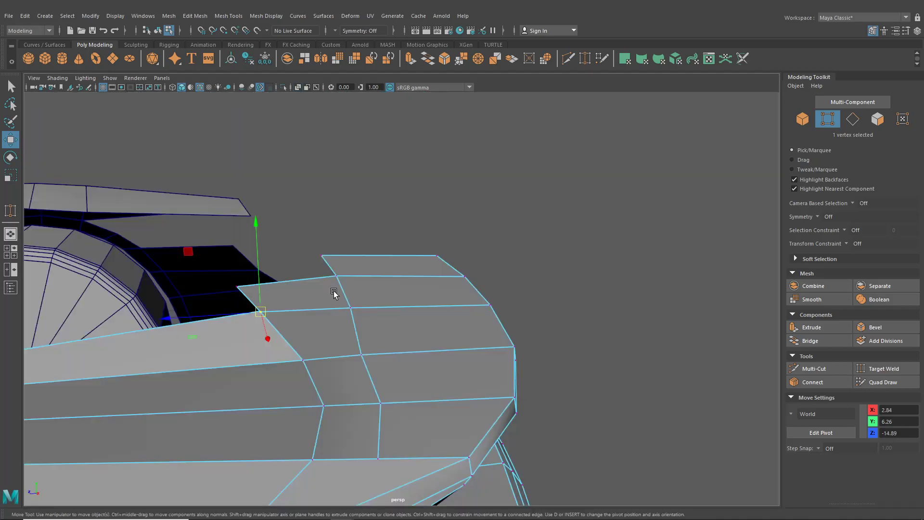
alt+drag(334, 291, 22, 247)
Align the inner-corner, centre-line and middle vertices of the deck's crosswise edge row with the top blueprint's line, at about Z -15.6 to -15.7
click(14, 248)
scroll(296, 264, up, 5)
key(space)
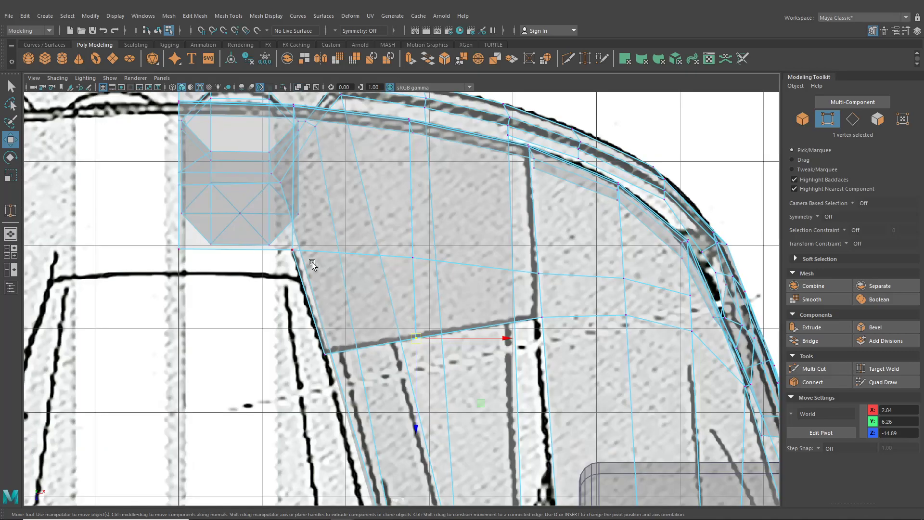
drag(296, 261, 299, 283)
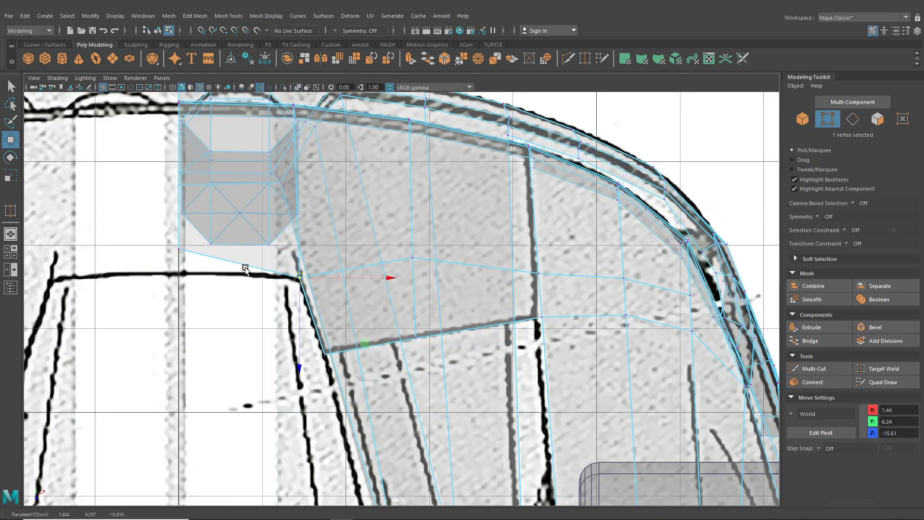
drag(245, 268, 181, 262)
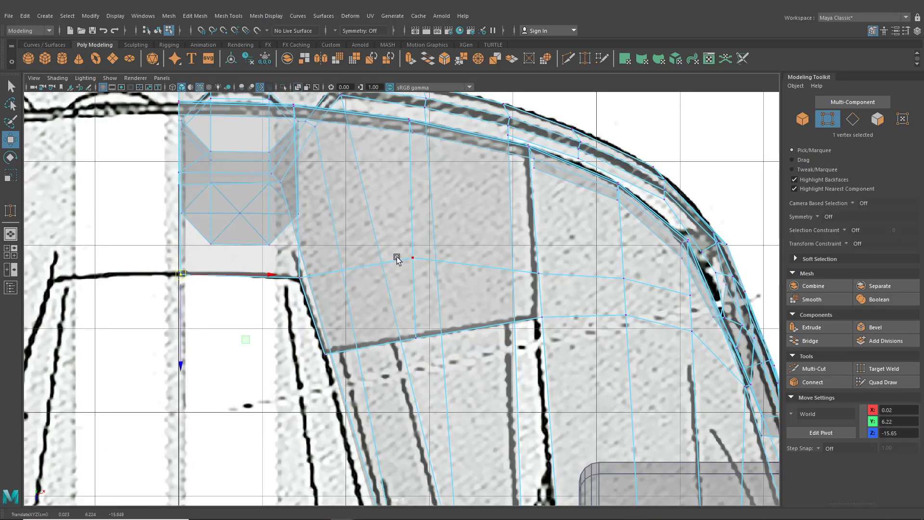
click(412, 258)
drag(410, 262, 410, 275)
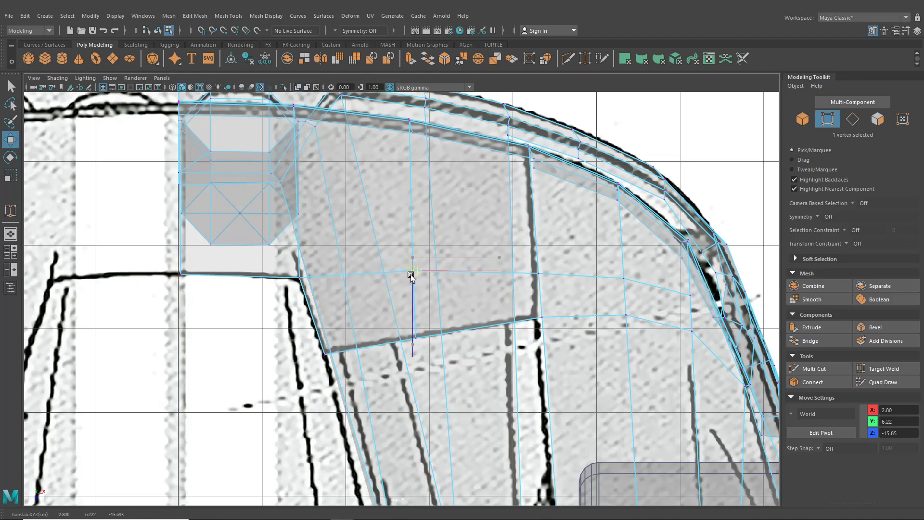
click(8, 234)
alt+drag(373, 292, 270, 284)
alt+drag(368, 321, 444, 341)
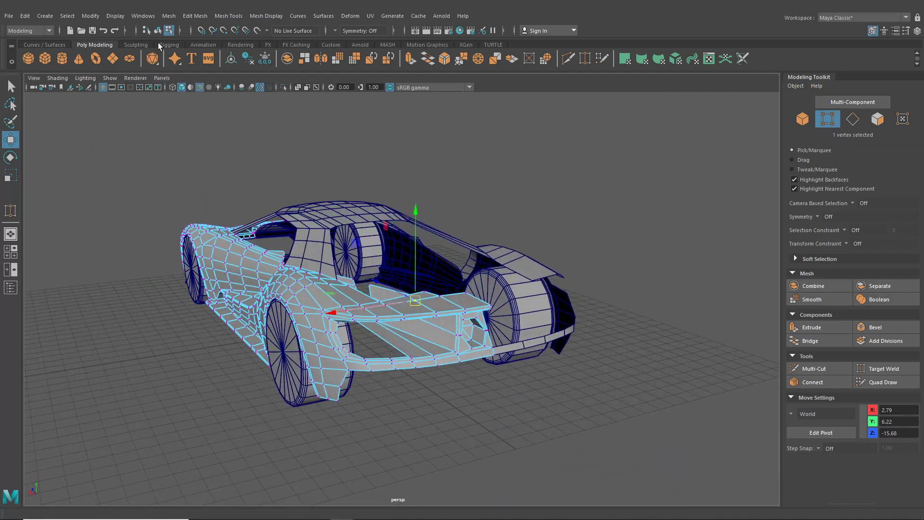
Reselect the body half and snap the deck's centre-line front vertex to the grid at X 0
click(158, 31)
scroll(231, 305, up, 6)
click(29, 241)
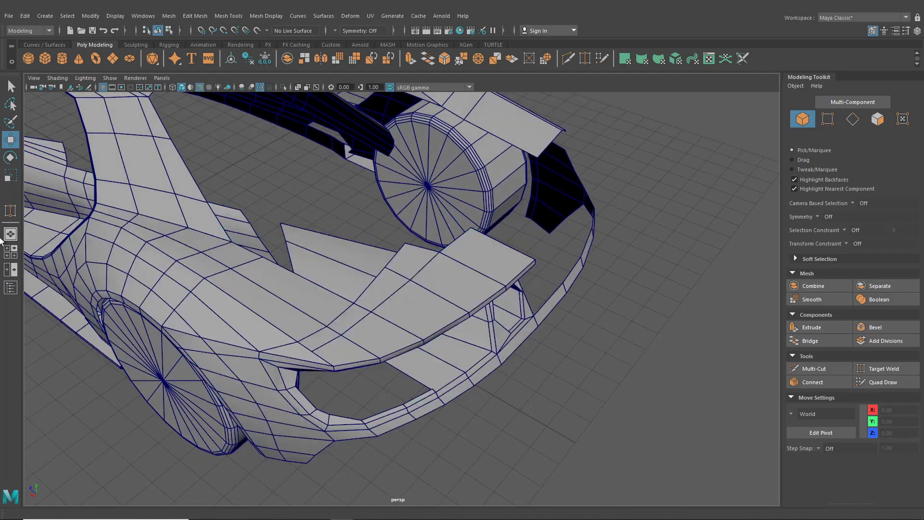
click(14, 253)
key(space)
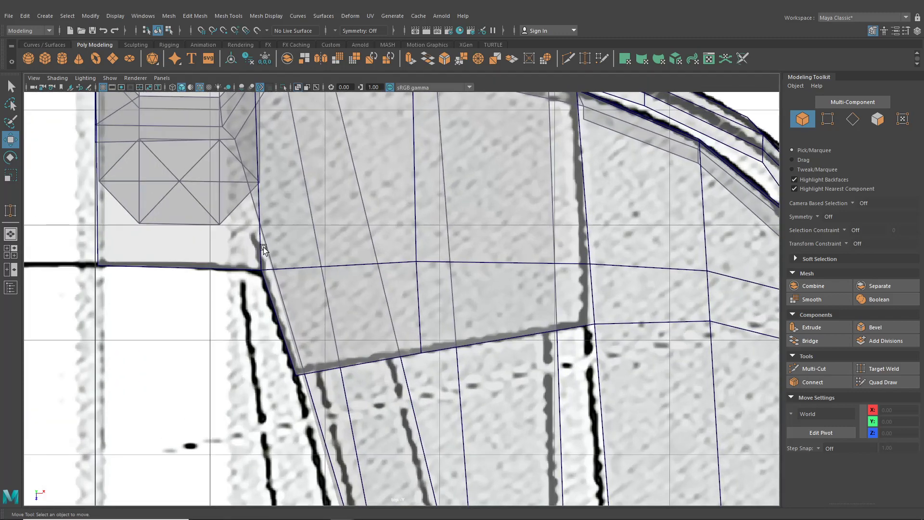
click(258, 243)
alt+middle_drag(258, 243, 334, 303)
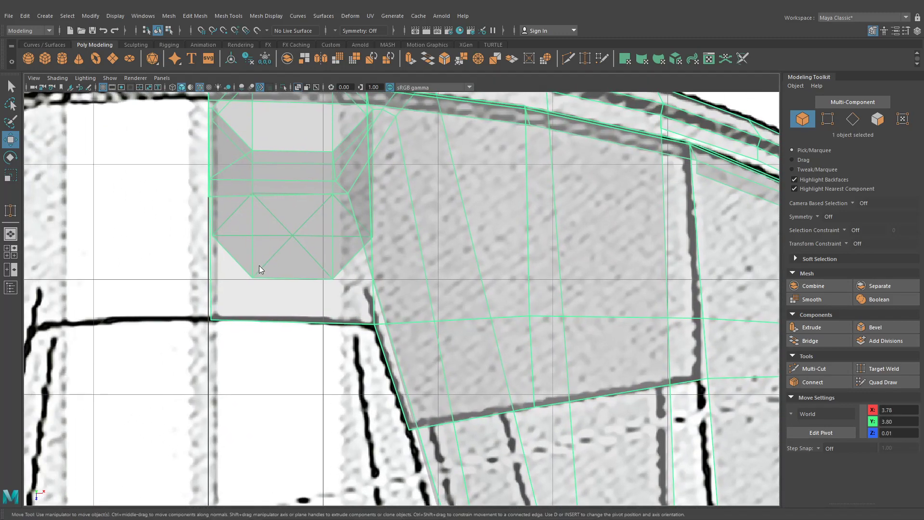
right_drag(258, 266, 197, 303)
click(212, 319)
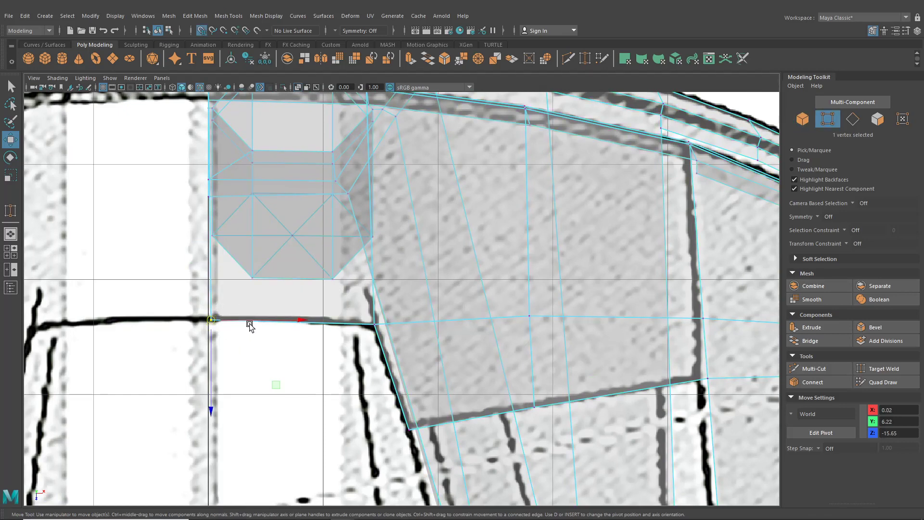
drag(250, 325, 211, 320)
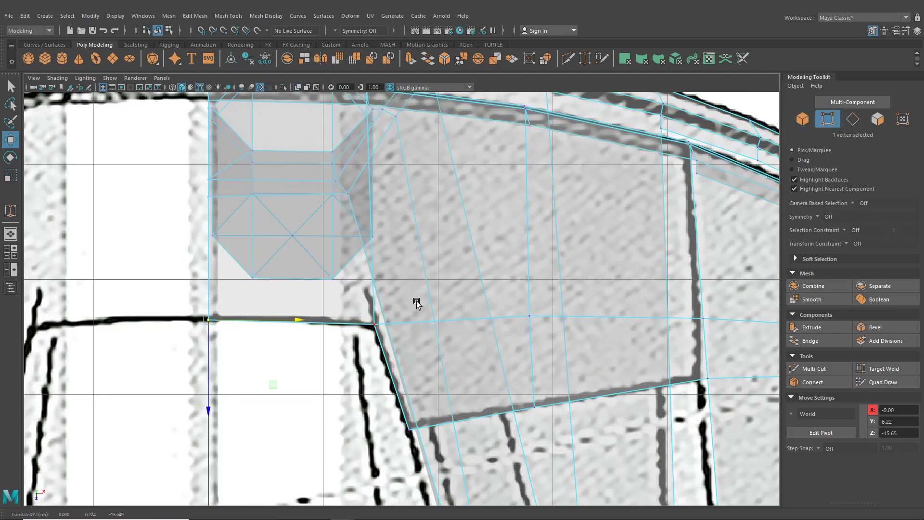
Examine the deck's shape in perspective and compare its front edge with the top blueprint around the engine cover
scroll(417, 303, down, 5)
scroll(521, 295, up, 4)
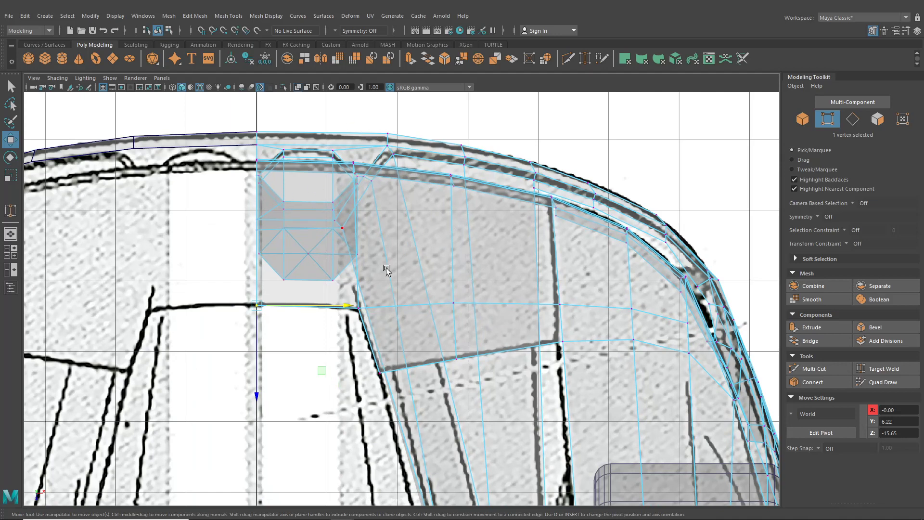
click(10, 234)
alt+drag(385, 264, 260, 307)
click(10, 252)
key(space)
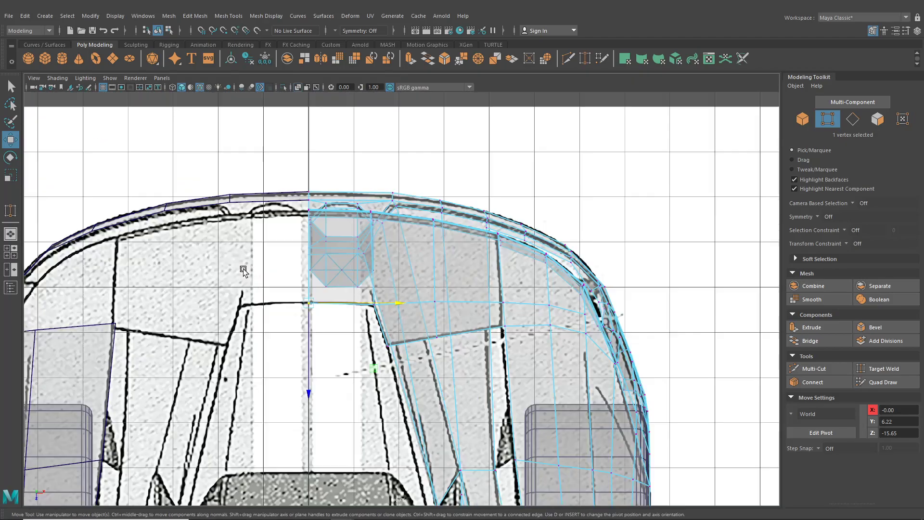
scroll(260, 274, down, 1)
scroll(289, 279, up, 1)
scroll(337, 295, up, 2)
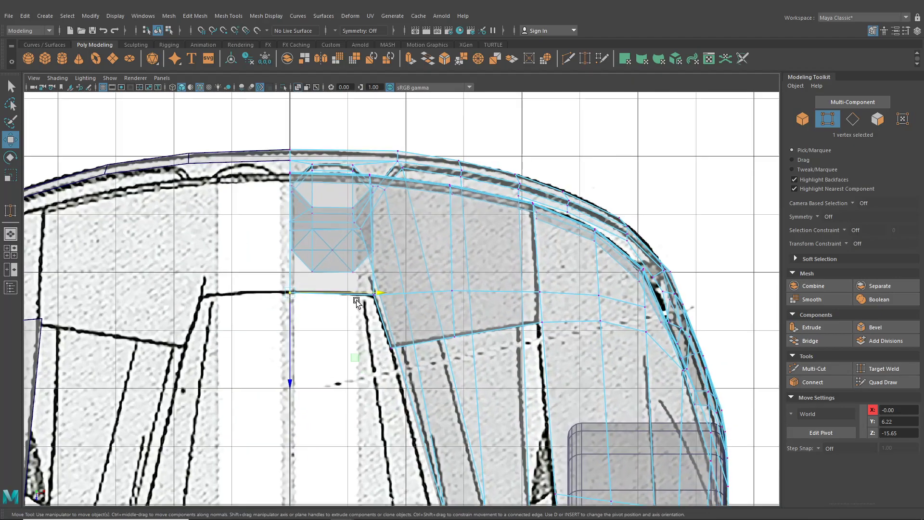
scroll(349, 294, up, 1)
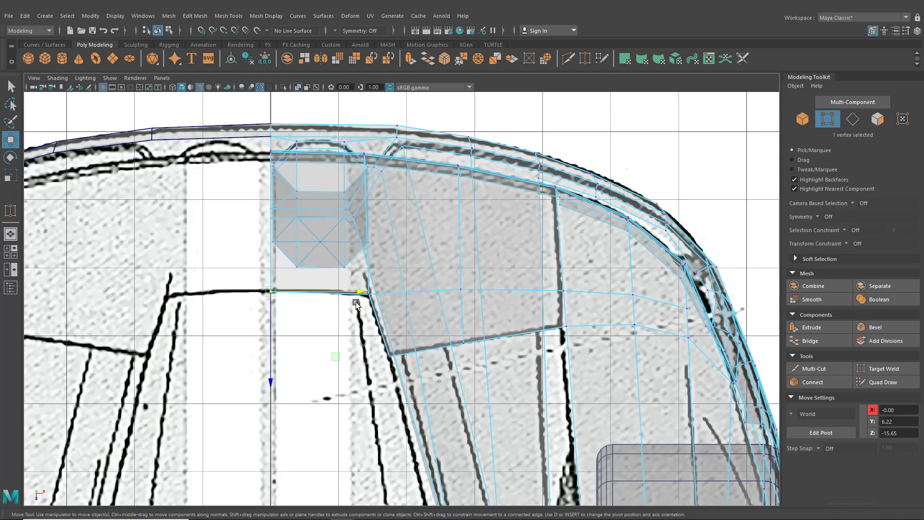
alt+middle_drag(354, 328, 357, 282)
scroll(400, 399, down, 4)
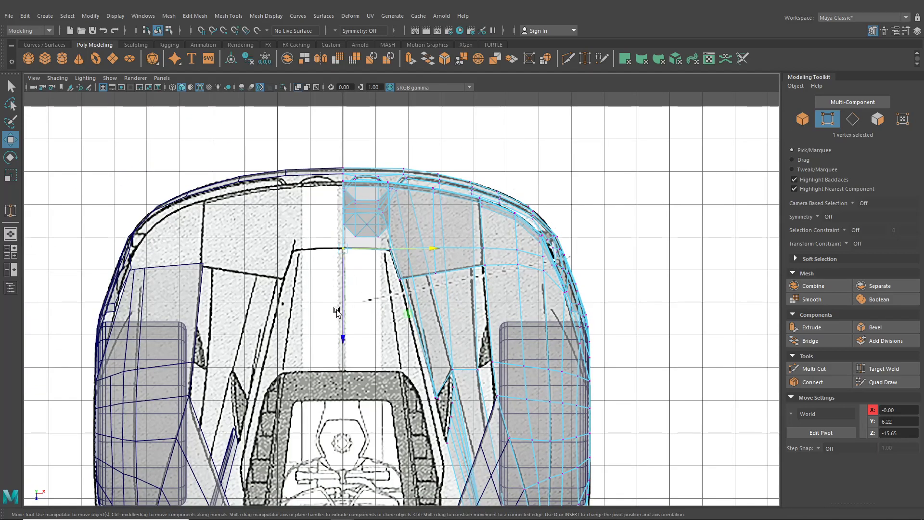
Extrude the deck's front edge beside the centre line and pull it forward to the engine window frame, at about Z -11.86
scroll(337, 311, up, 3)
right_drag(328, 213, 324, 187)
click(345, 222)
key(ctrl+e)
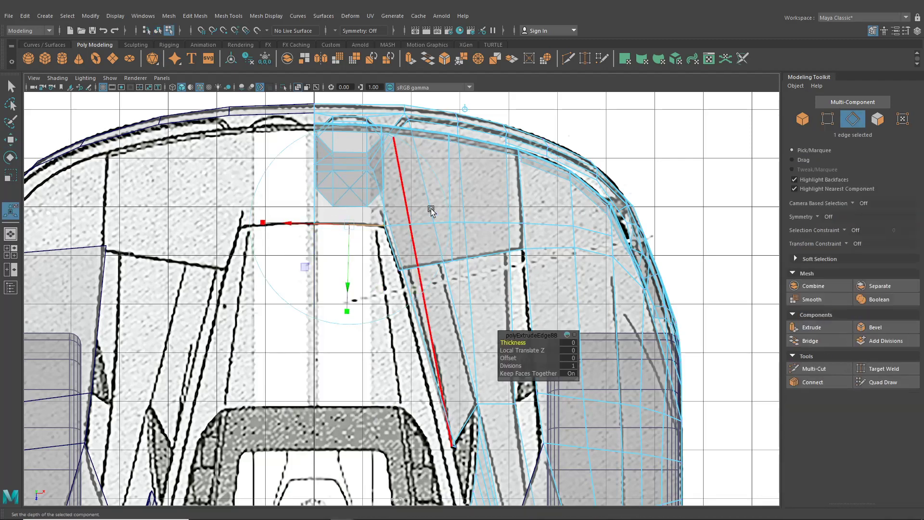
drag(351, 289, 360, 471)
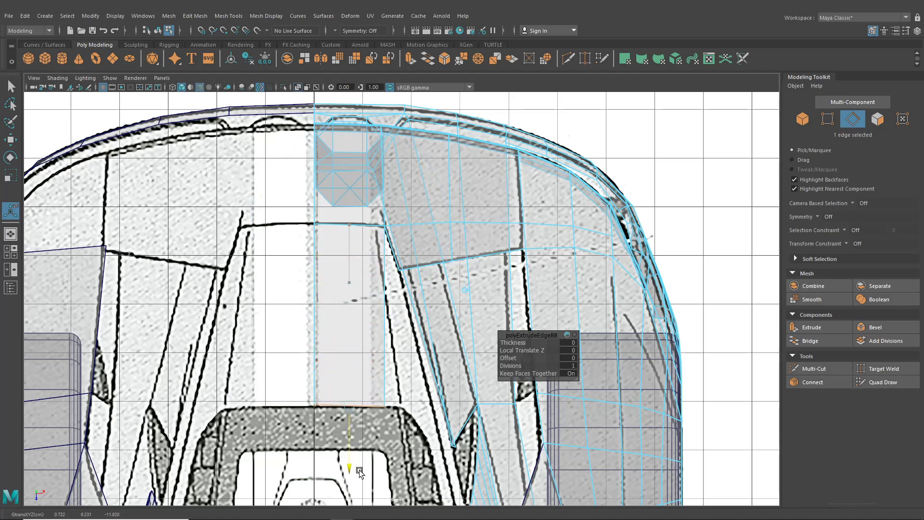
Change the front view to the back1 orthographic view and raise the extruded edge to about Y 6.33 on the blueprint
key(space)
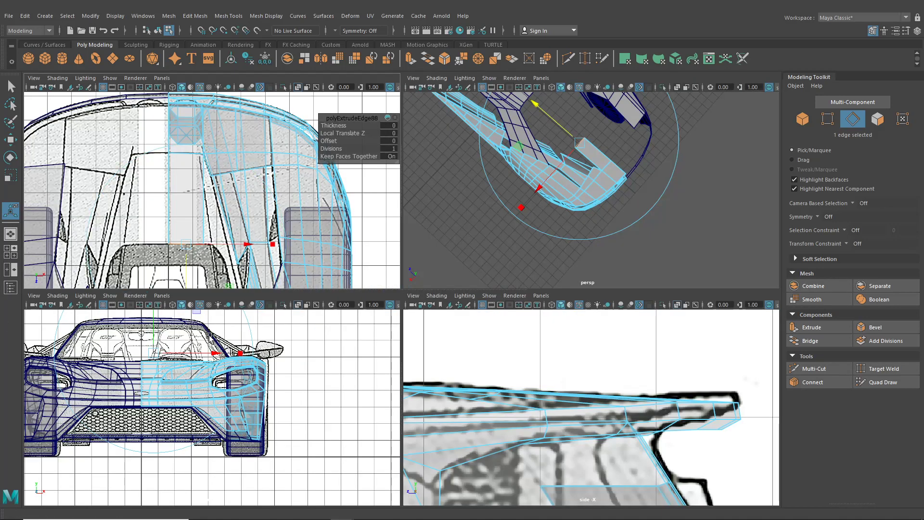
click(162, 295)
mouse_move(179, 324)
click(272, 324)
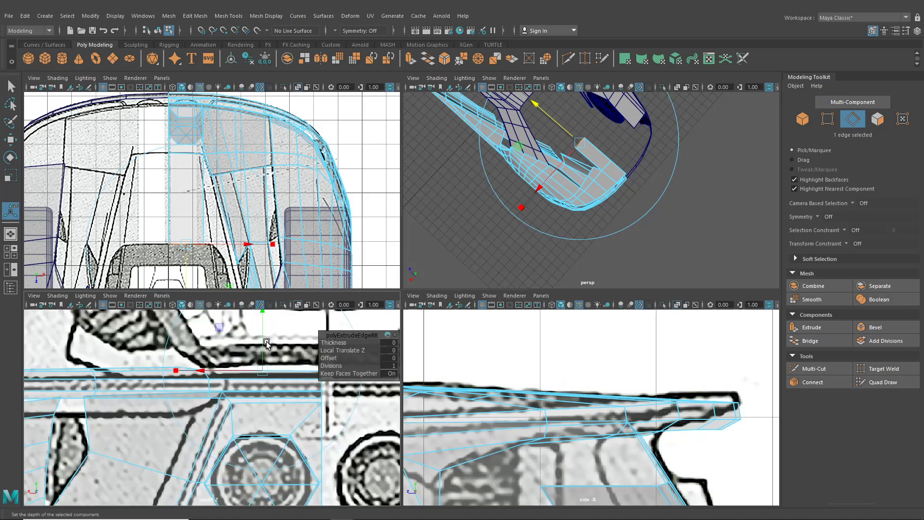
drag(263, 410, 260, 397)
Lower the outer vertex of the extruded edge to about Y 6.27 in the back view
right_drag(272, 426, 227, 256)
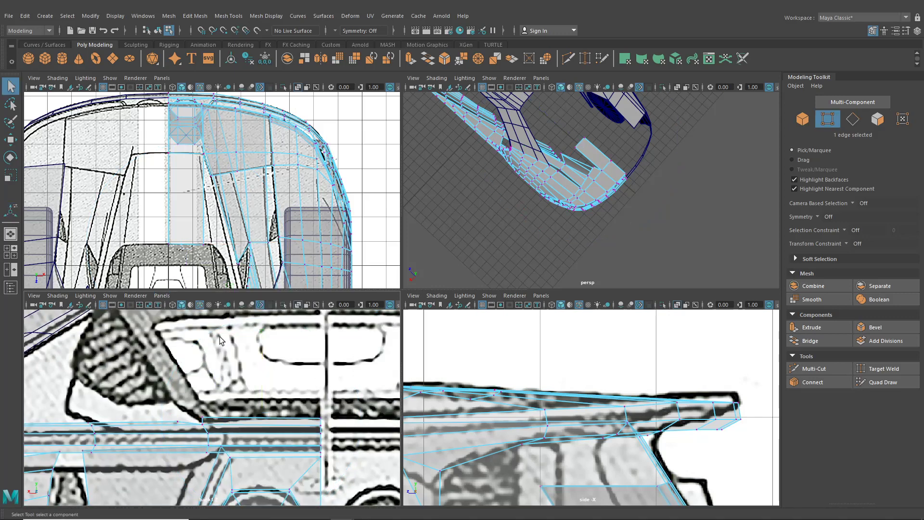
click(206, 414)
click(11, 141)
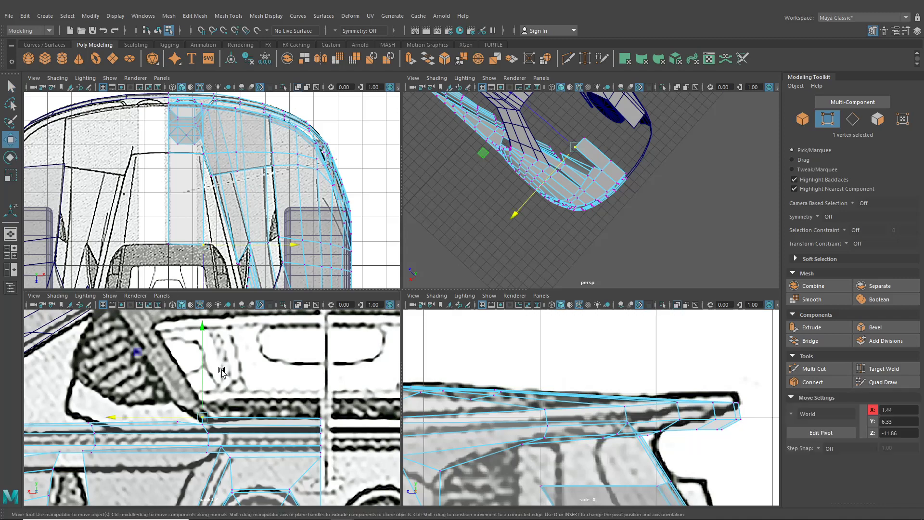
Insert a lengthwise edge loop through the centre strip at about X 1.0, nearer its outer side than the centre line
key(space)
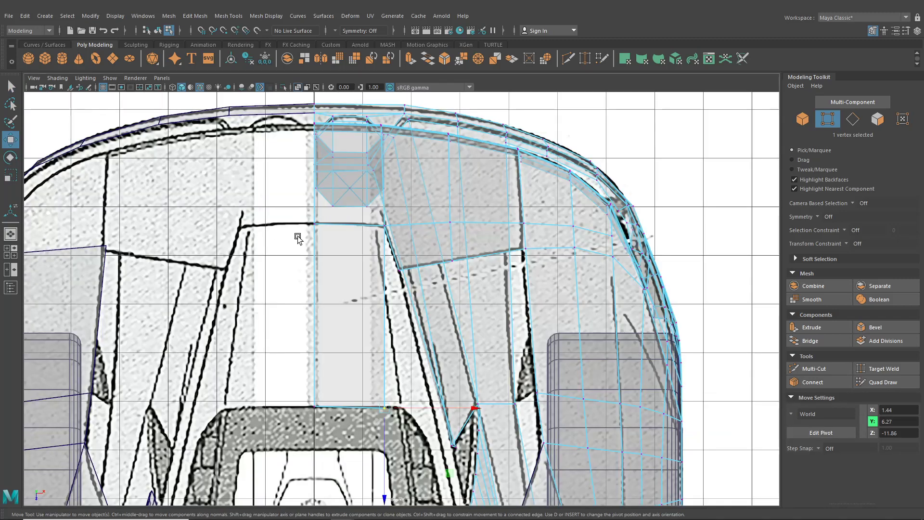
scroll(358, 260, up, 6)
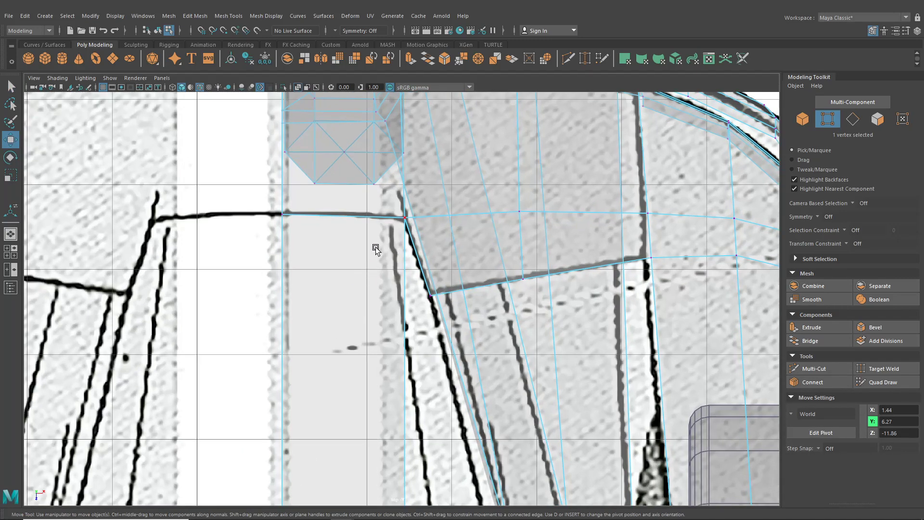
scroll(375, 248, up, 1)
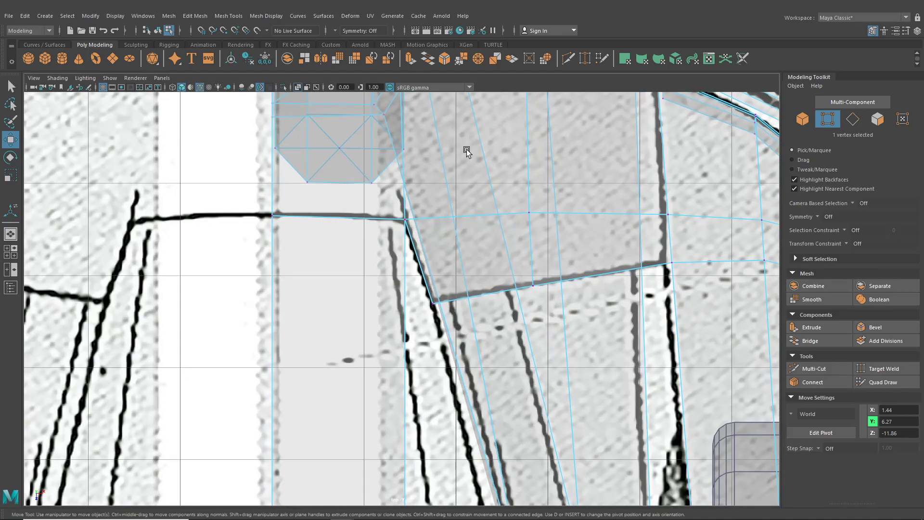
alt+middle_drag(466, 149, 469, 263)
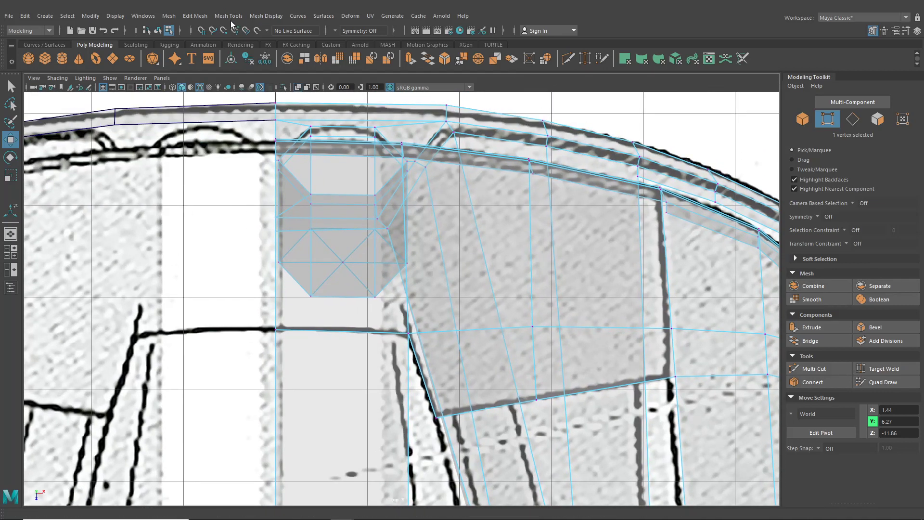
click(229, 18)
click(255, 85)
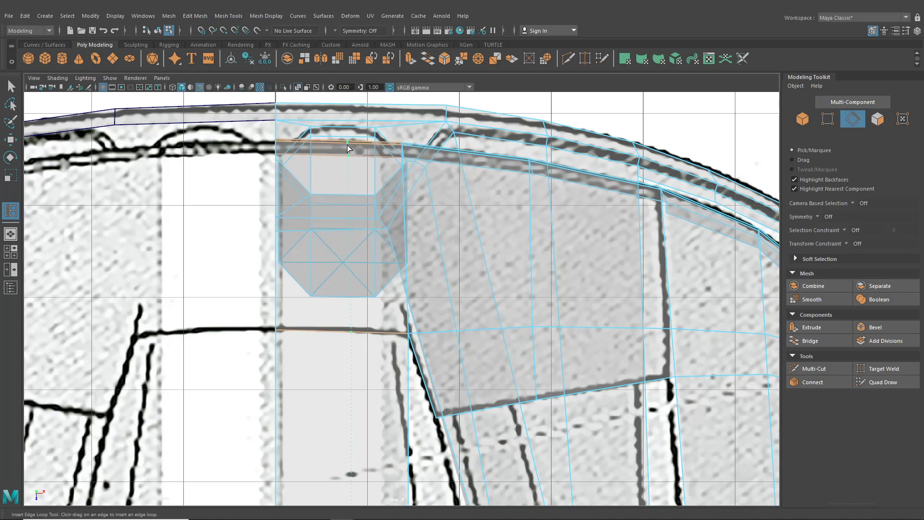
click(367, 146)
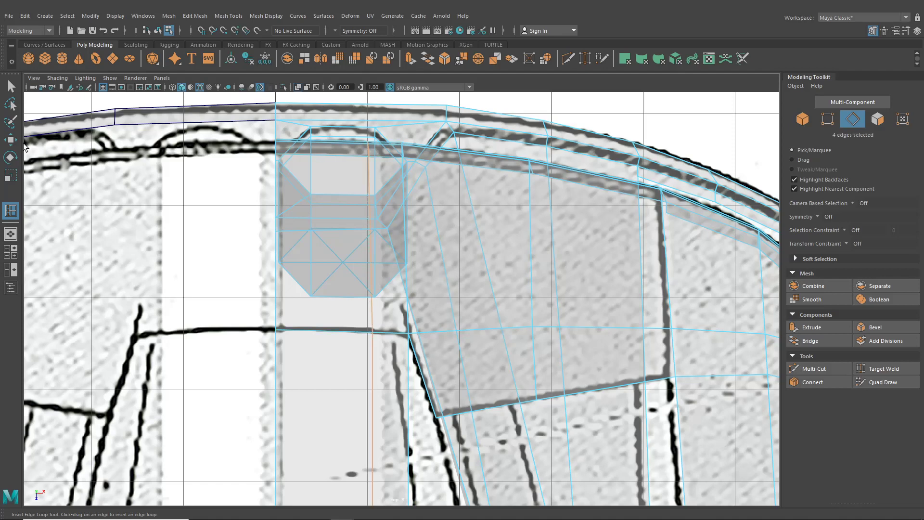
Select the three vertices at the new loop's rear end and shift them slightly rearward to about Z -17.63
key(w)
right_drag(317, 180, 351, 144)
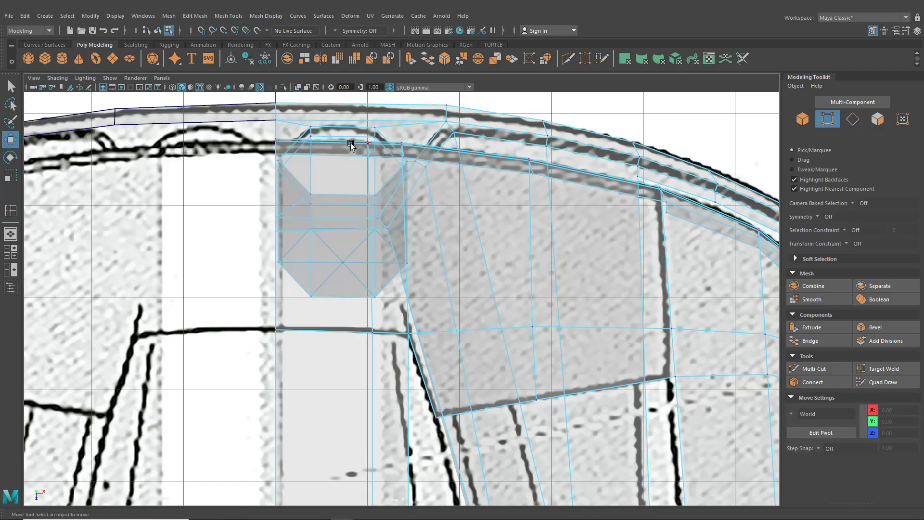
drag(364, 149, 373, 151)
click(11, 234)
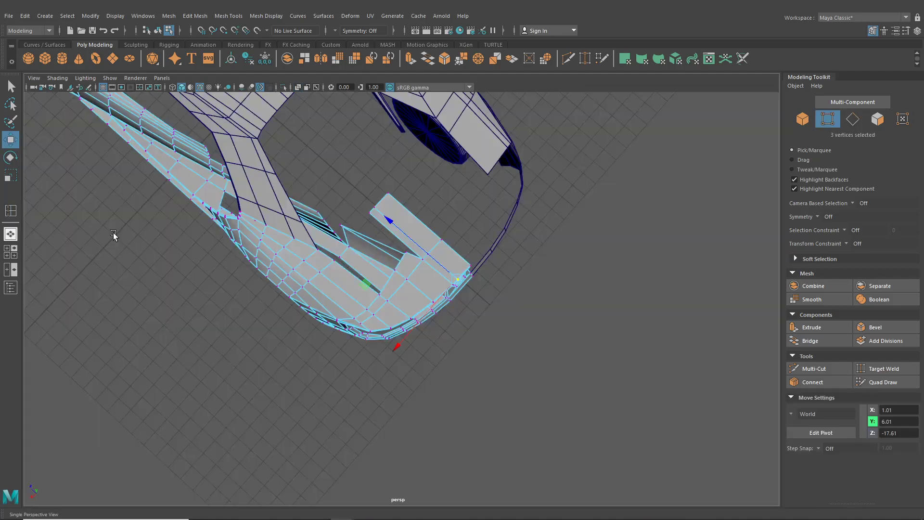
alt+drag(353, 252, 388, 299)
scroll(419, 220, up, 5)
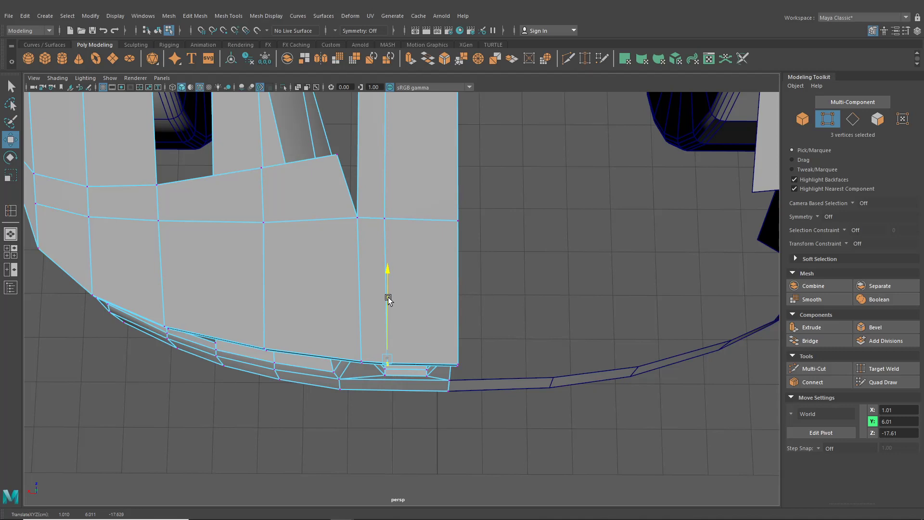
Delete the front segment of the new lengthwise edge loop on the centre strip
scroll(388, 297, down, 5)
double_click(402, 190)
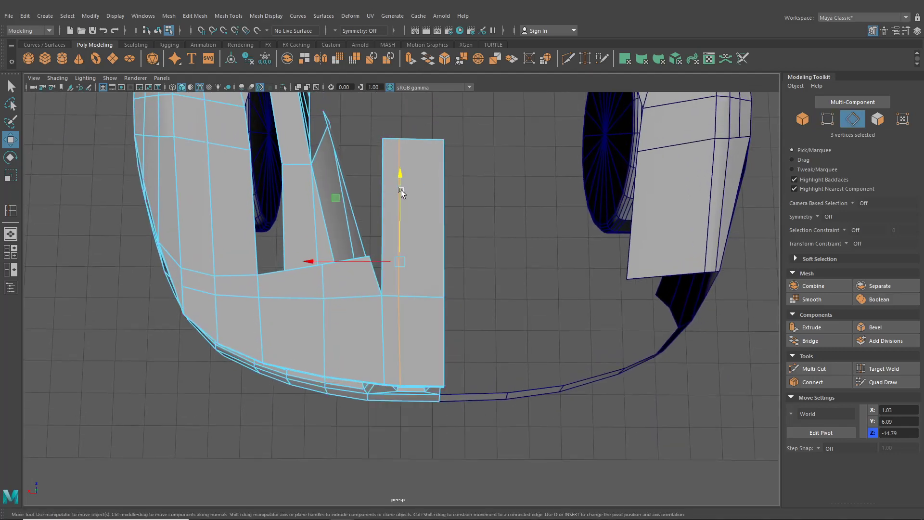
click(399, 153)
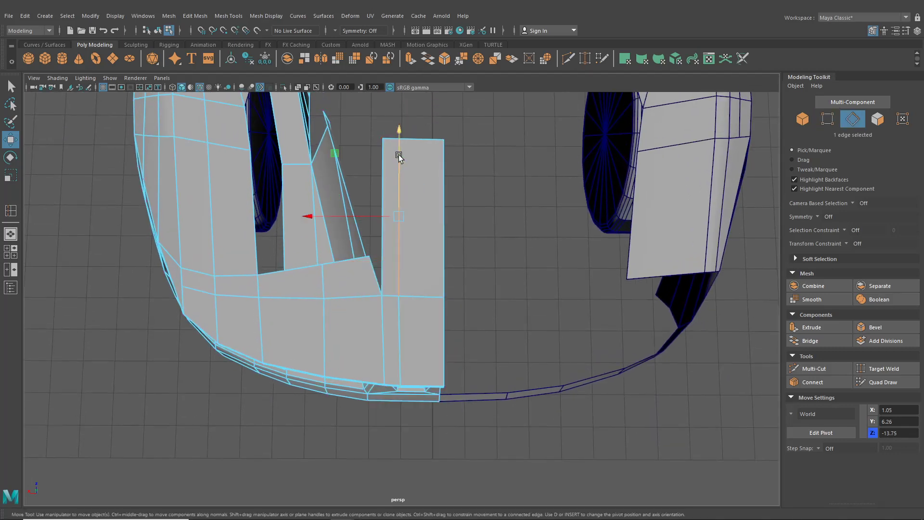
key(Delete)
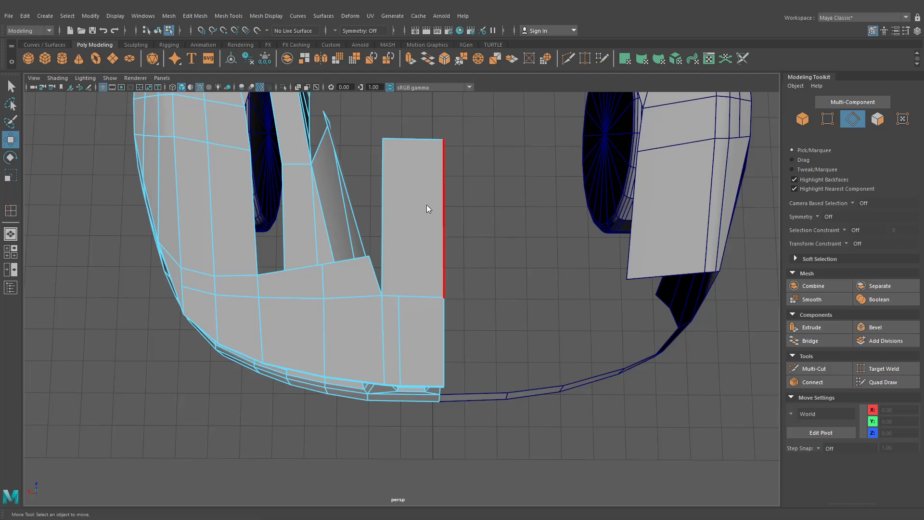
Set the transform constraint to Edge Slide and slide the shortened loop's front vertex outward to about X 1.28 in the top view
right_drag(427, 206, 388, 206)
click(399, 139)
click(405, 165)
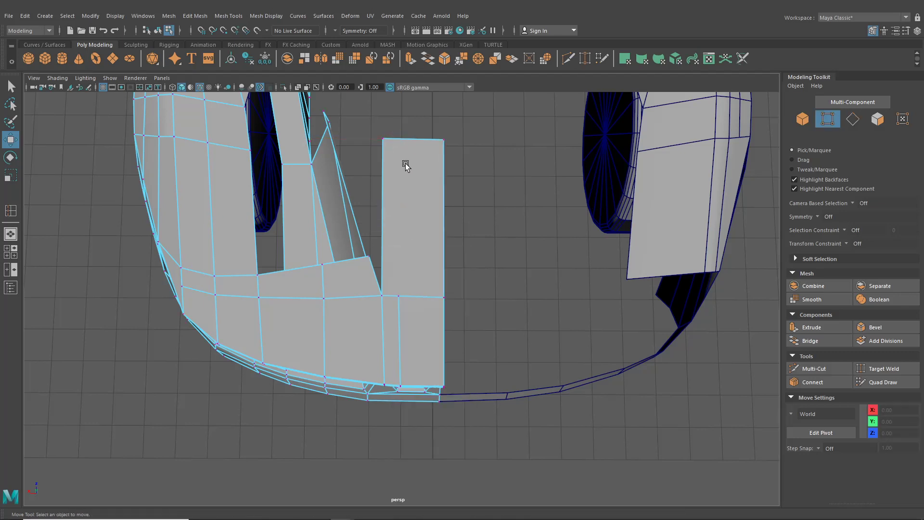
click(398, 297)
key(space)
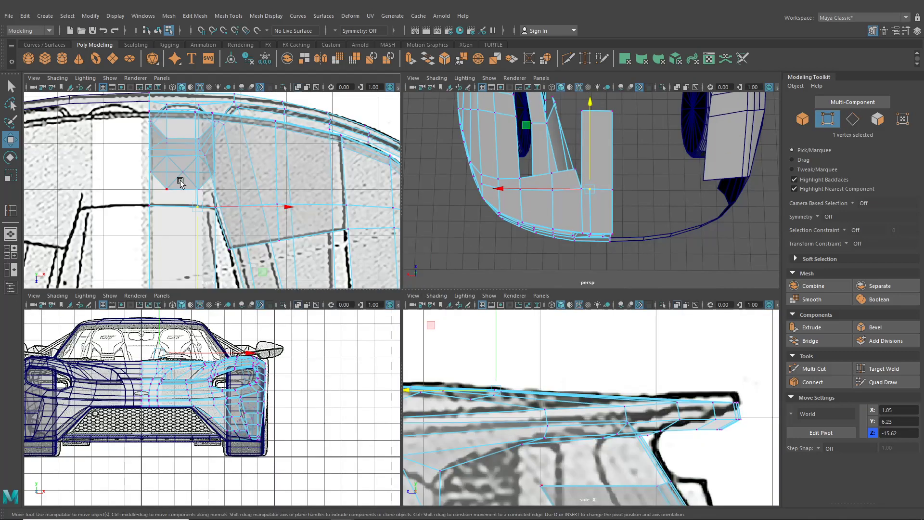
key(space)
alt+middle_drag(410, 246, 410, 228)
scroll(411, 228, up, 1)
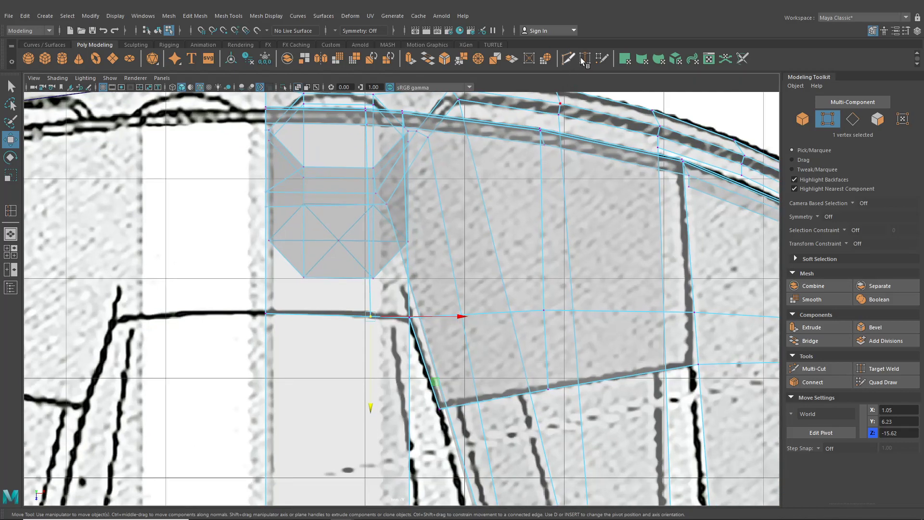
click(850, 243)
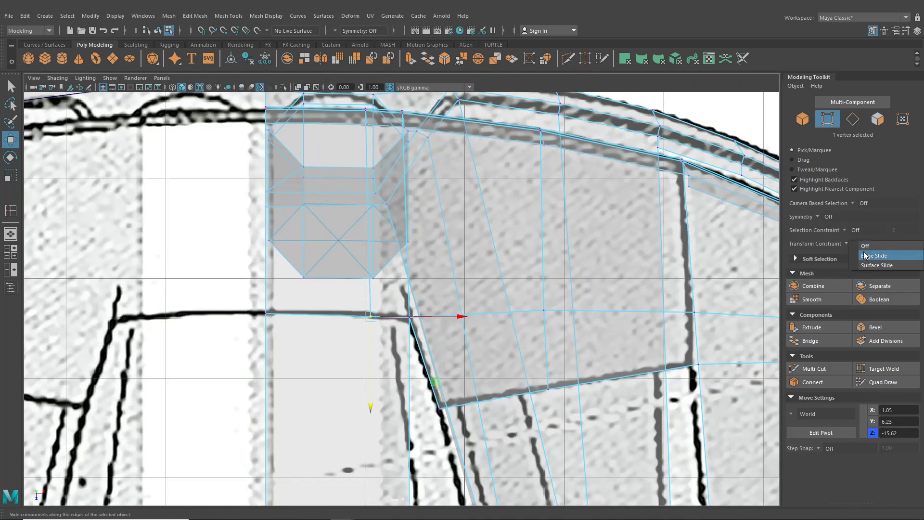
click(866, 255)
scroll(321, 275, up, 2)
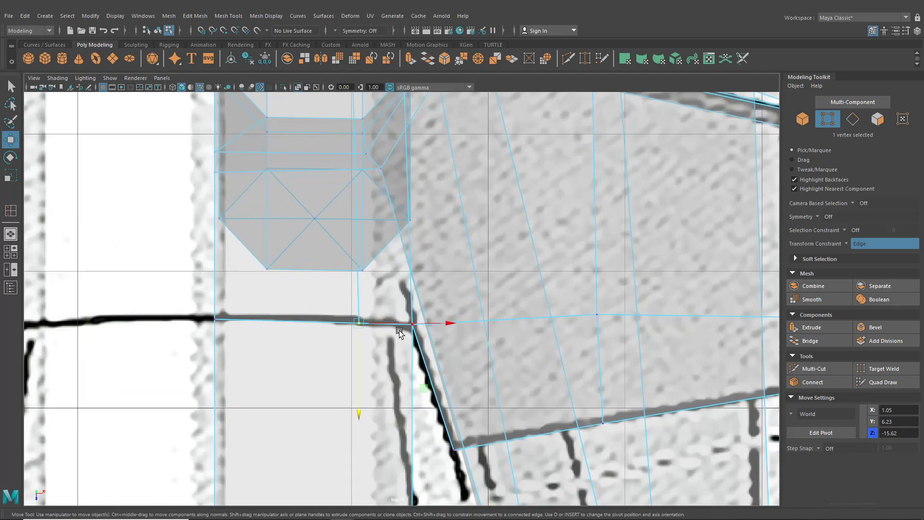
drag(398, 324, 431, 330)
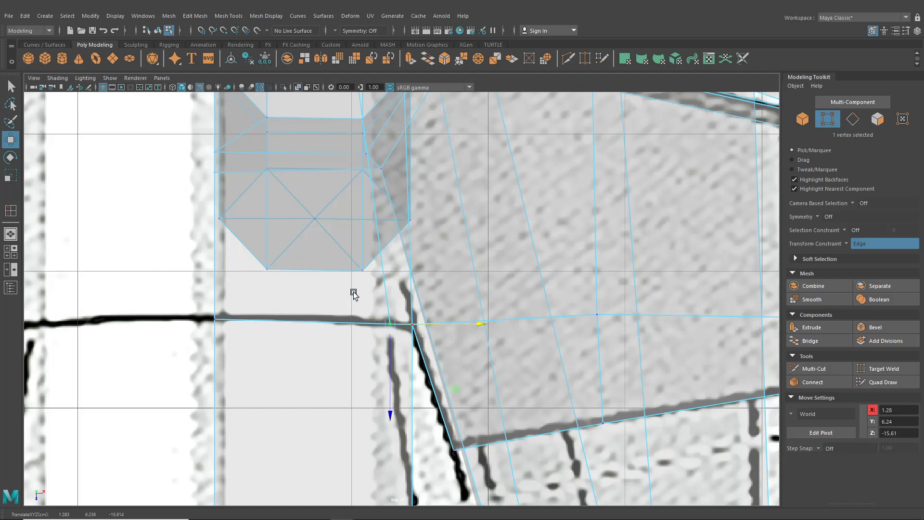
alt+middle_drag(343, 315, 339, 273)
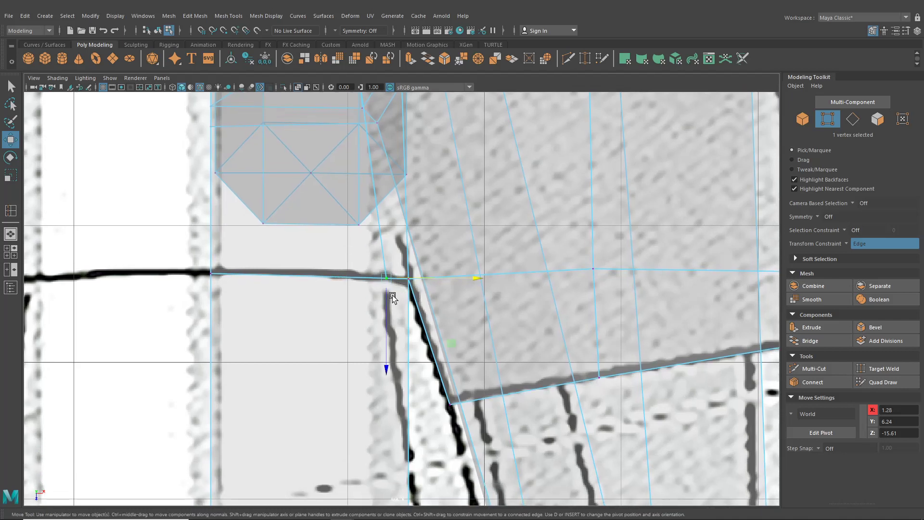
Turn off the transform constraint and move the strip's front outer corner vertex outward along the engine cover's edge on the blueprint
scroll(497, 190, down, 5)
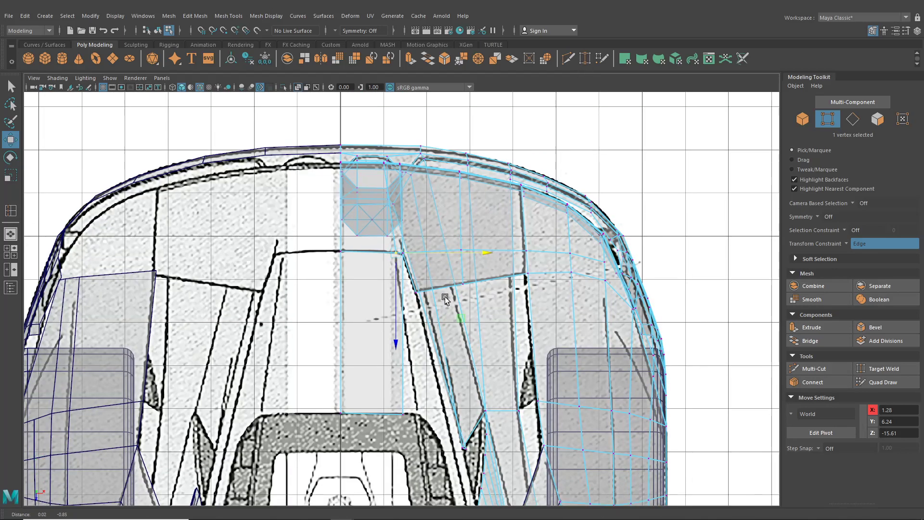
scroll(433, 313, up, 3)
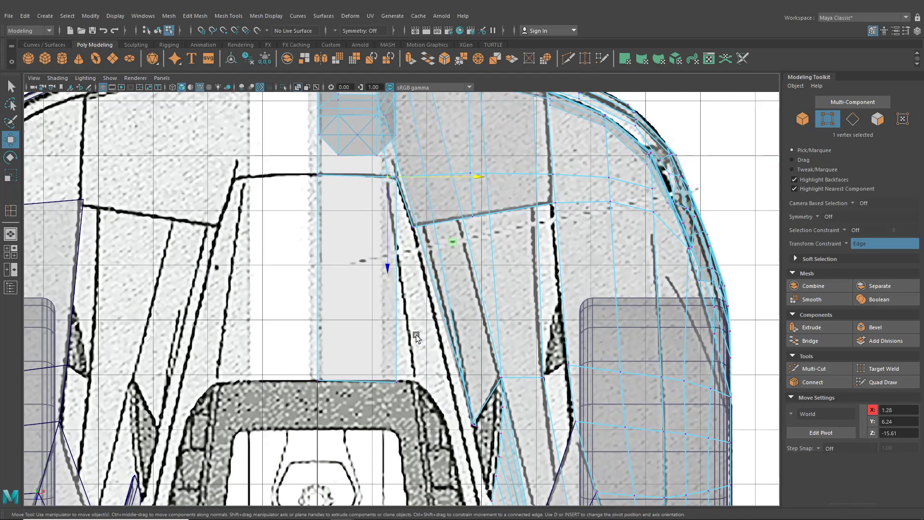
click(847, 244)
click(861, 253)
drag(397, 382, 451, 380)
Cut an edge with Multi-Cut from the slid vertex diagonally to the strip's front edge, following the blueprint line
click(567, 62)
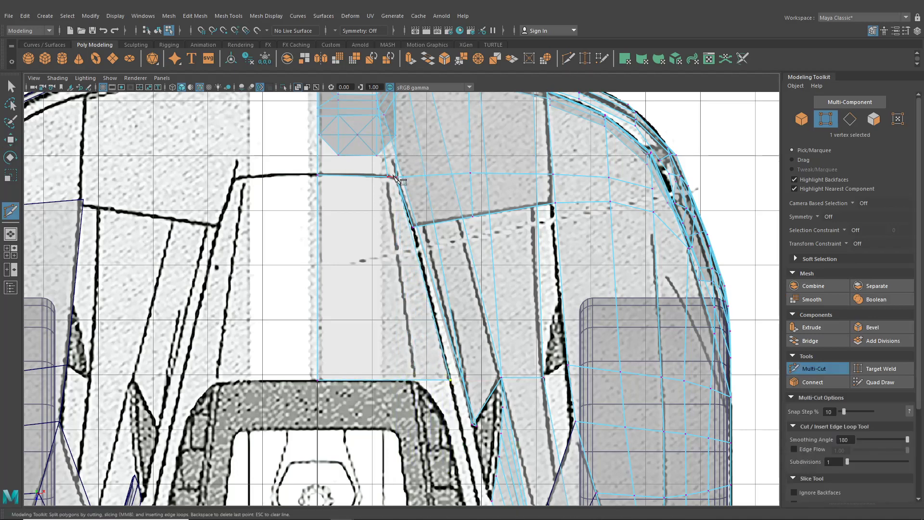
click(388, 178)
click(416, 380)
key(w)
Move the strip's front outer corner vertex rearward to about X 2.33, Z -12.34 on the blueprint panel line
scroll(355, 320, up, 3)
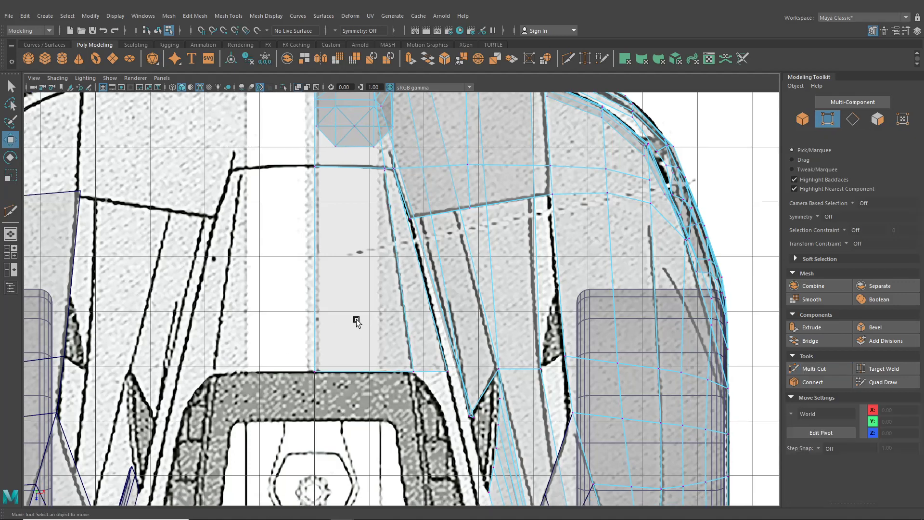
click(442, 354)
drag(442, 354, 437, 325)
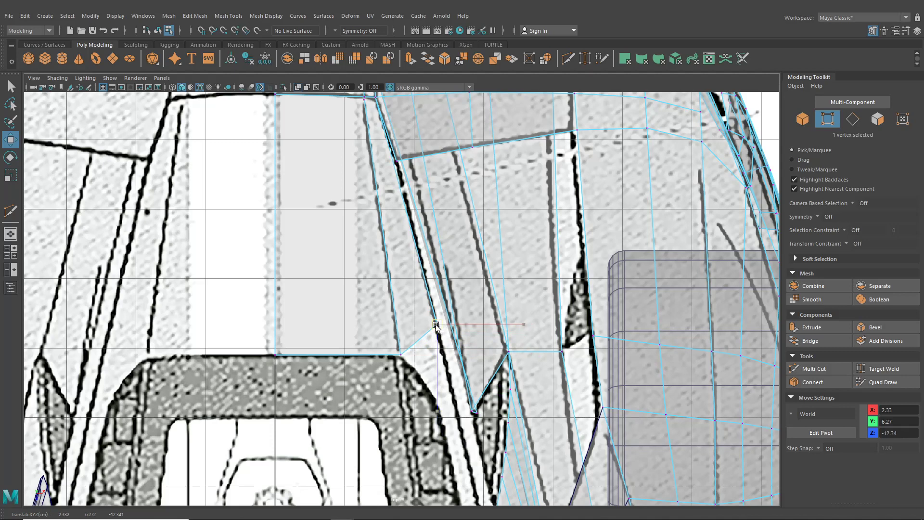
Show all four views and change the front view to the back orthographic view
click(10, 251)
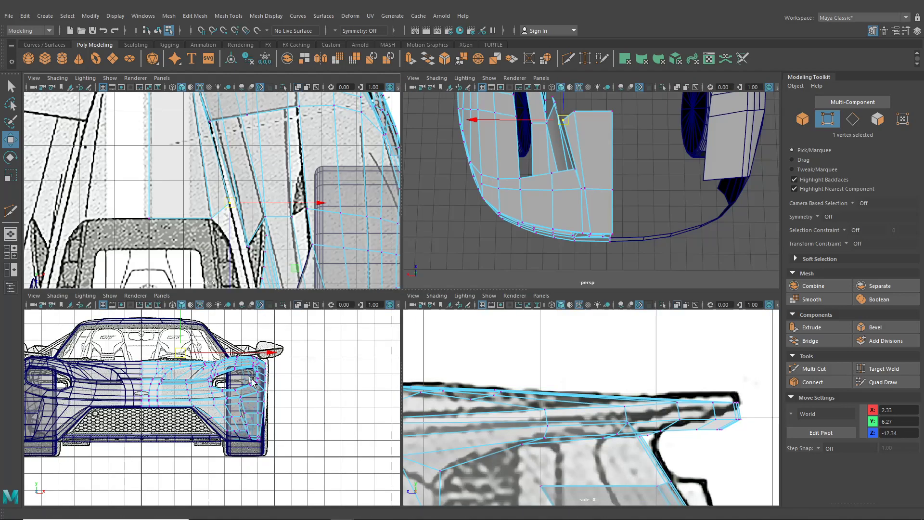
click(166, 295)
mouse_move(217, 330)
click(270, 325)
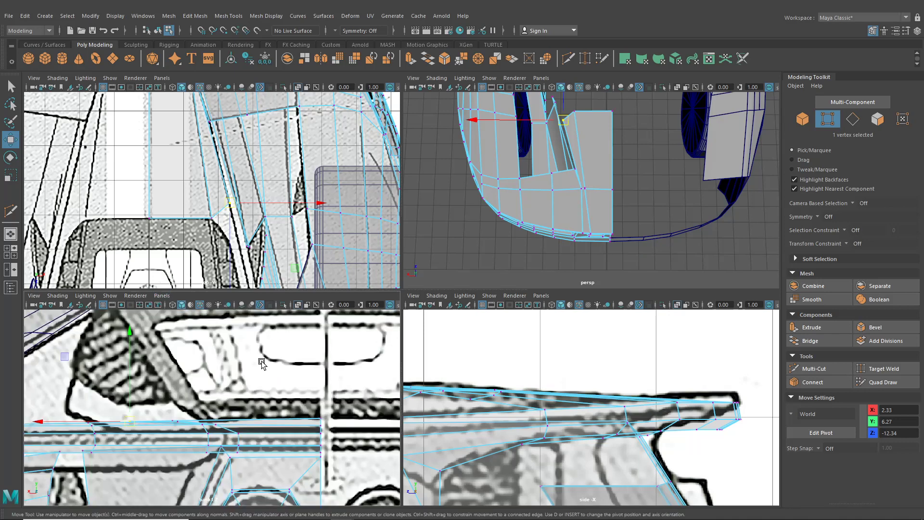
alt+middle_drag(595, 352, 607, 369)
alt+middle_drag(575, 123, 571, 157)
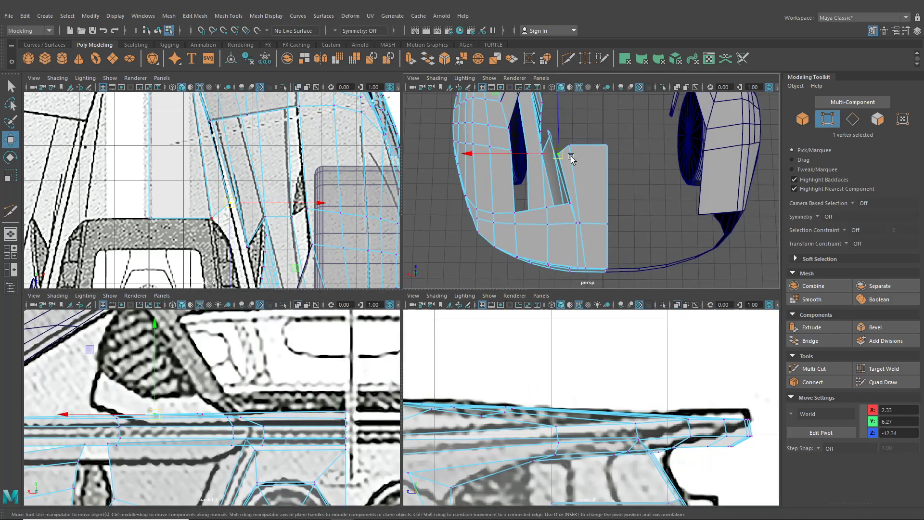
Lower the cut edge's front vertex to about Y 6.25 and nudge it to about X 1.80, Z -11.89 on the blueprints
click(569, 148)
drag(196, 378, 198, 374)
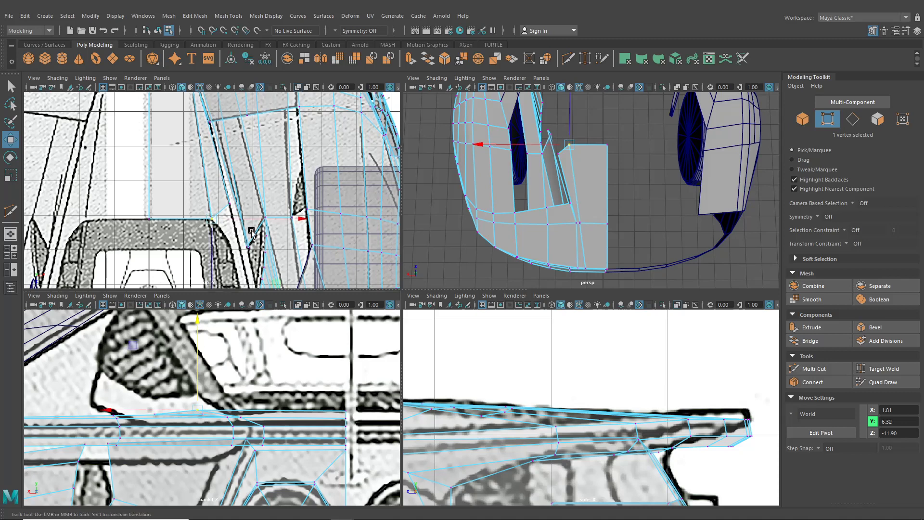
alt+middle_drag(254, 232, 269, 215)
scroll(269, 215, up, 2)
drag(204, 372, 203, 383)
key(f)
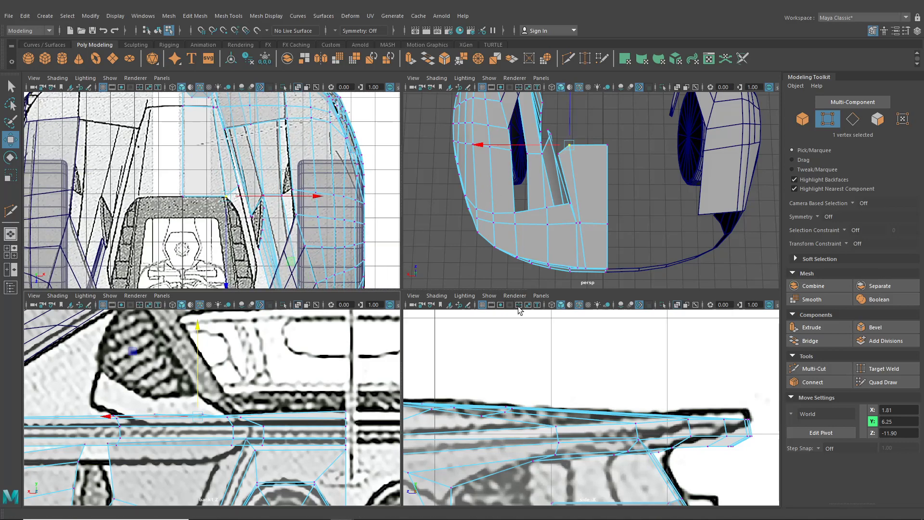
alt+middle_drag(481, 364, 573, 390)
alt+middle_drag(459, 390, 649, 421)
scroll(568, 390, up, 3)
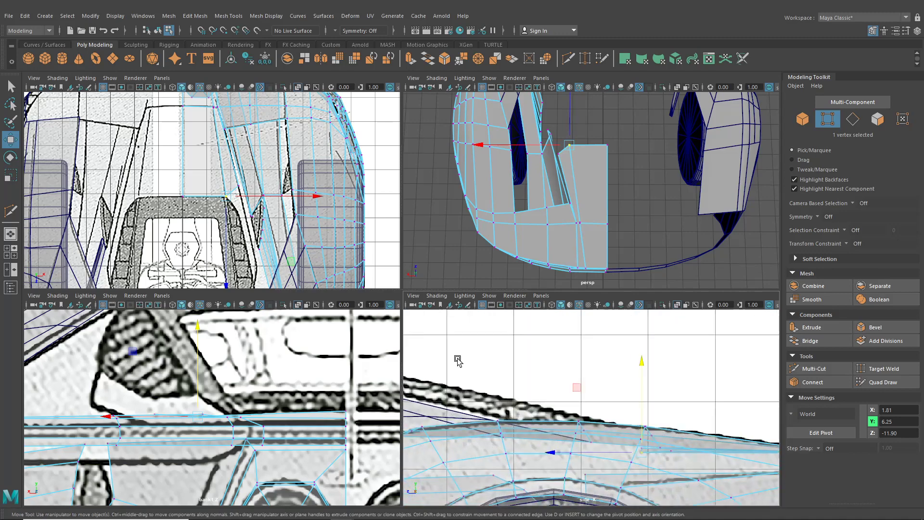
scroll(277, 228, up, 5)
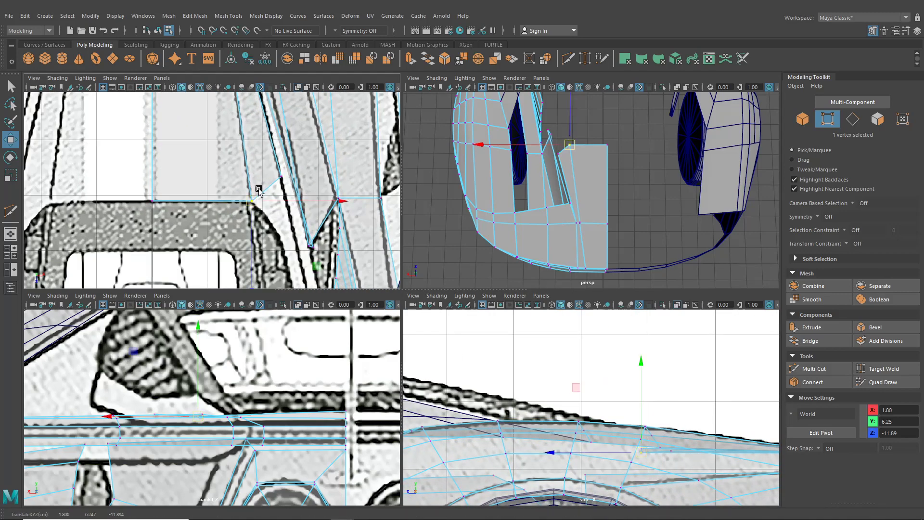
Lower the deck's front outer corner vertex to about Y 5.93 and shift it to about X 2.47, Z -12.32
alt+drag(561, 179, 686, 122)
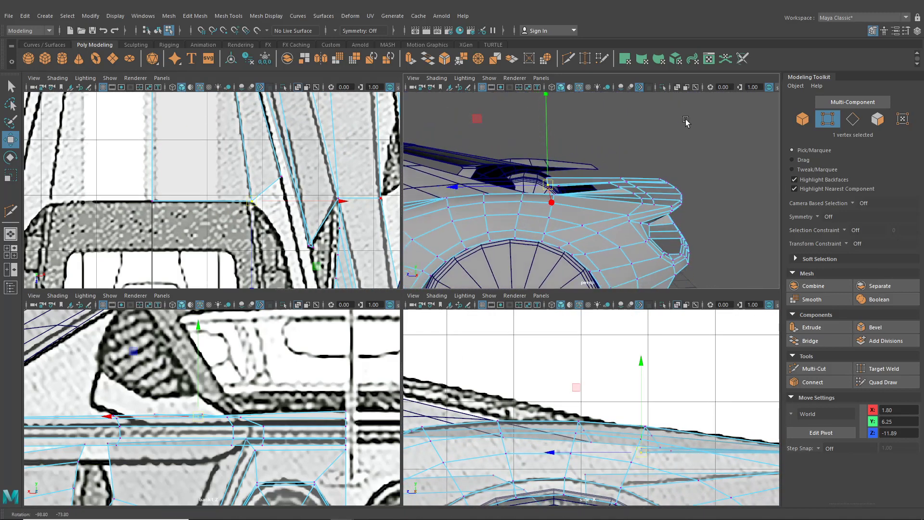
scroll(504, 159, up, 5)
mouse_move(505, 159)
alt+mouse_down()
mouse_move(493, 153)
mouse_move(509, 172)
alt+mouse_up()
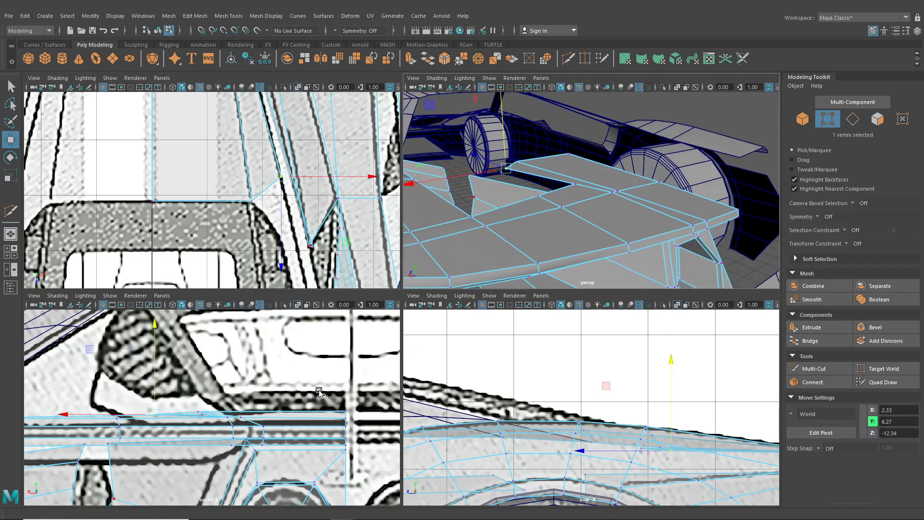
alt+middle_drag(187, 369, 274, 341)
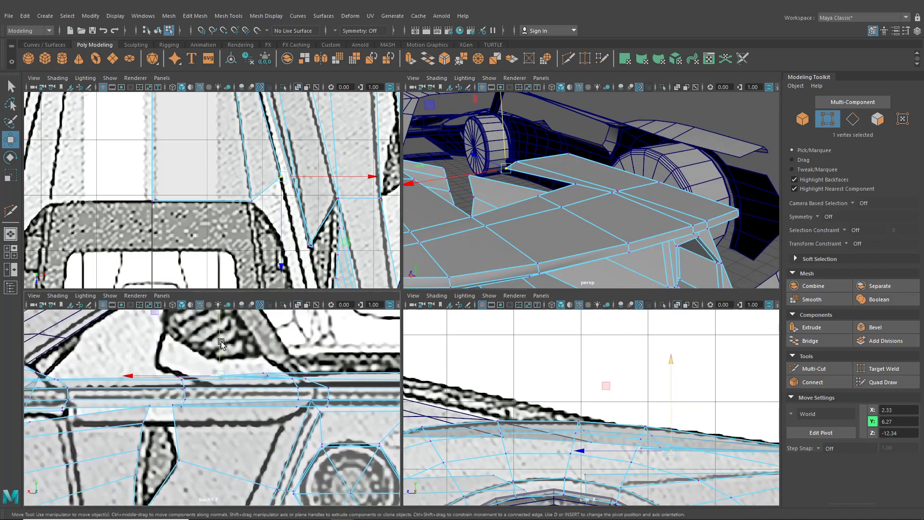
drag(221, 342, 228, 377)
scroll(229, 377, down, 3)
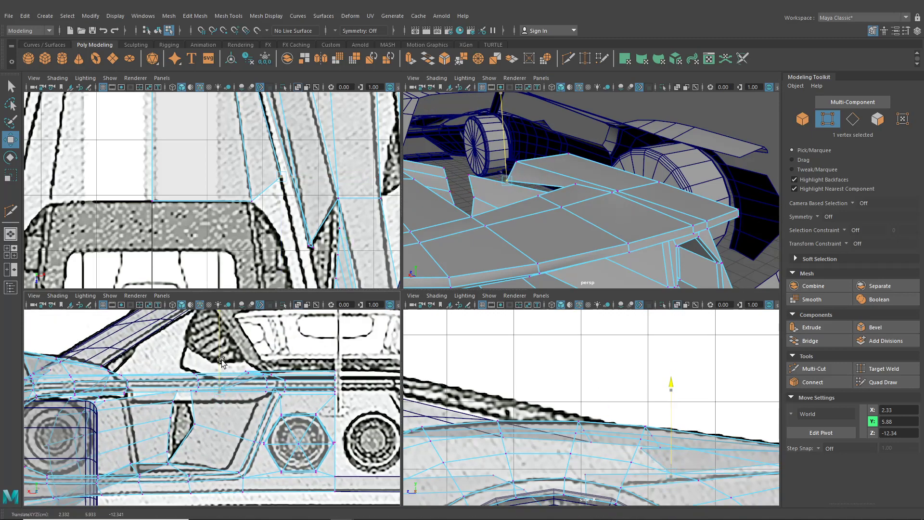
key(space)
alt+drag(504, 202, 382, 210)
scroll(384, 210, down, 5)
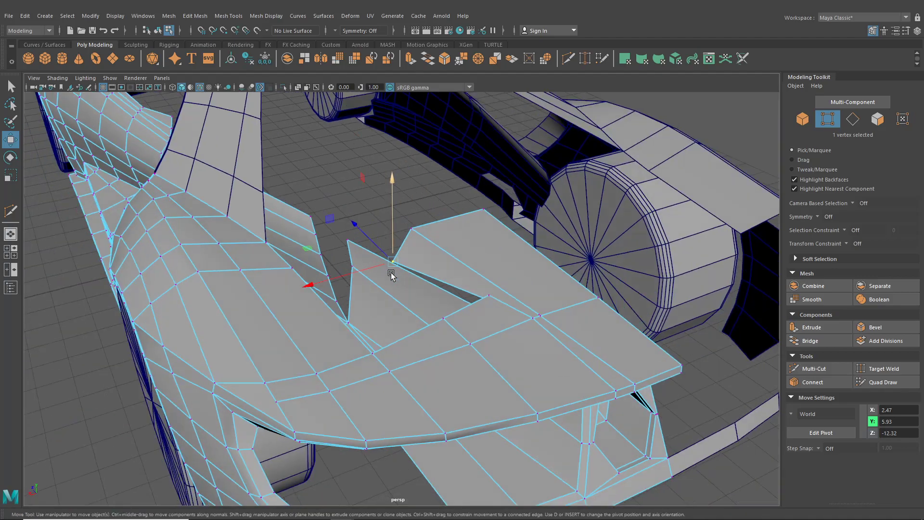
Cut a new edge with Multi-Cut from the vertex above the rear wheel arch up across the fender to its upper border
alt+drag(391, 273, 336, 238)
alt+drag(362, 310, 397, 302)
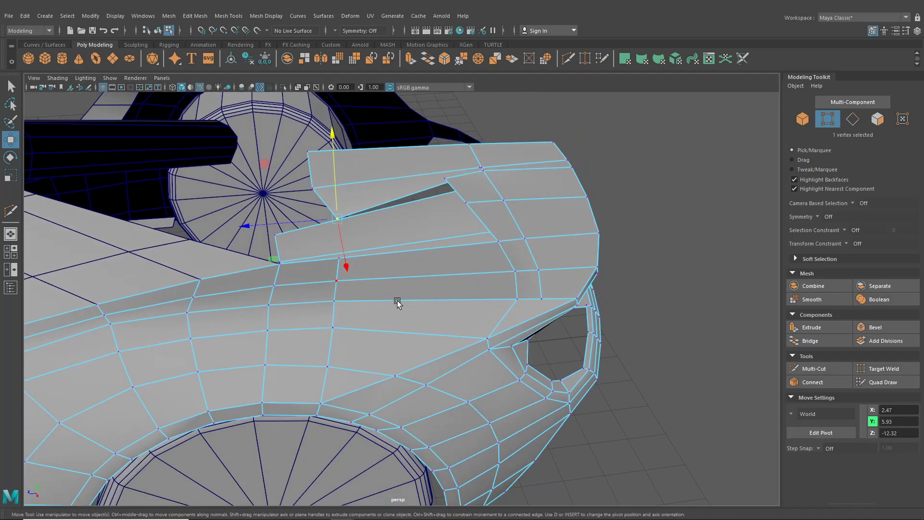
key(ctrl+shift+x)
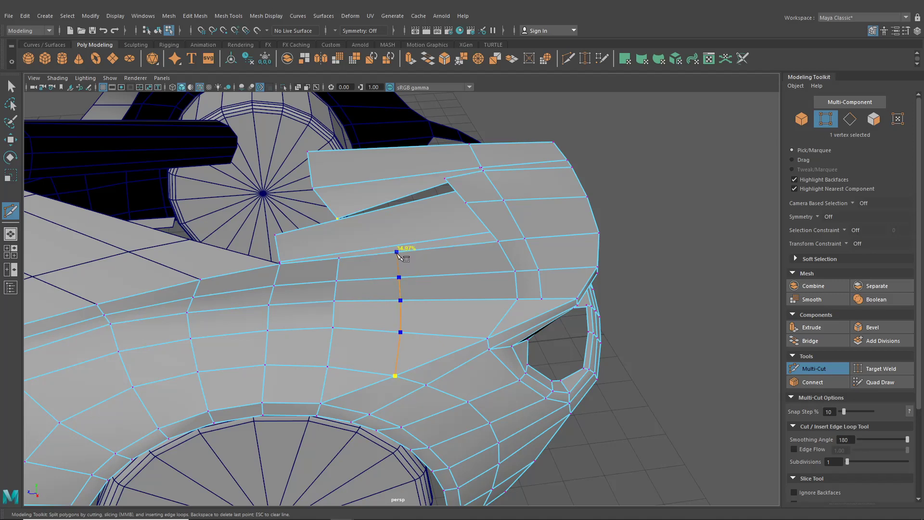
alt+drag(425, 322, 304, 89)
Insert an edge loop across the sloped panel beside the deck, next to the deck's front outer corner vertex
click(229, 16)
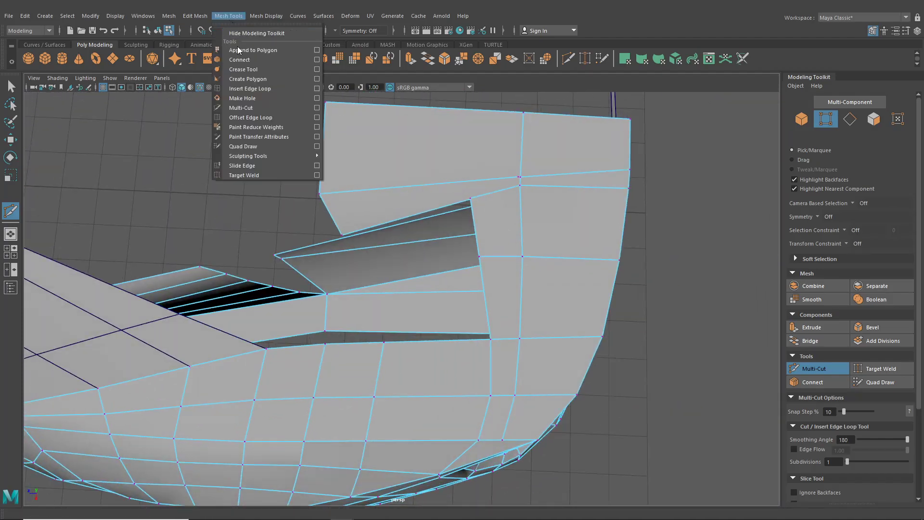
click(256, 89)
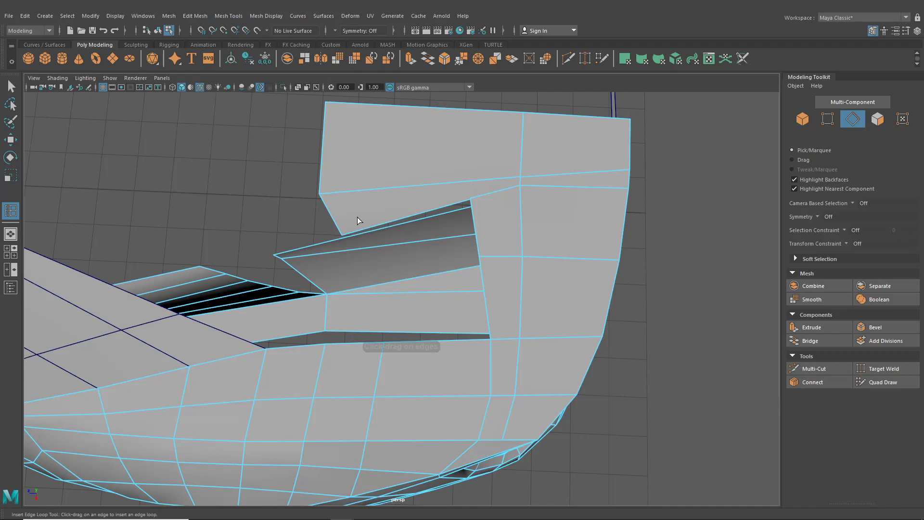
click(357, 254)
mouse_move(357, 254)
alt+mouse_down()
mouse_move(449, 233)
mouse_move(485, 212)
mouse_move(497, 242)
mouse_move(497, 215)
mouse_move(417, 232)
alt+mouse_up()
click(10, 139)
alt+drag(362, 231, 380, 253)
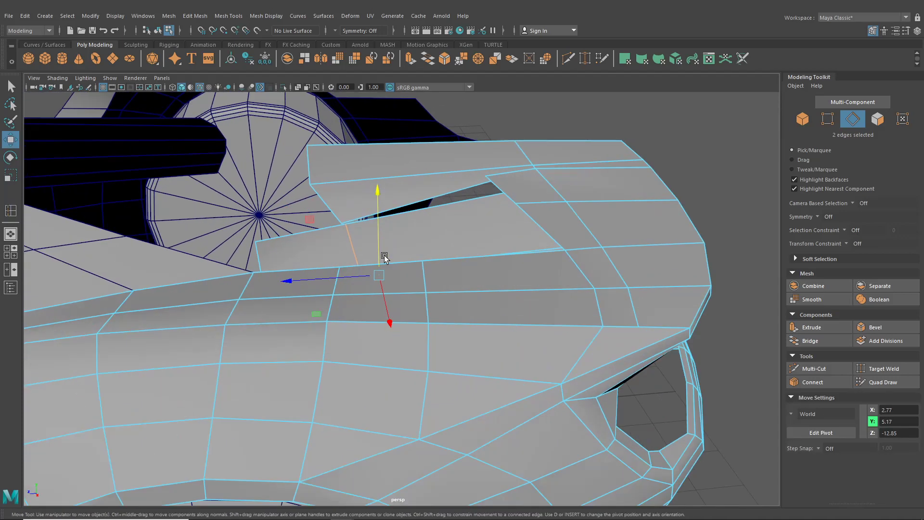
right_drag(362, 220, 329, 219)
click(339, 224)
alt+drag(342, 228, 365, 252)
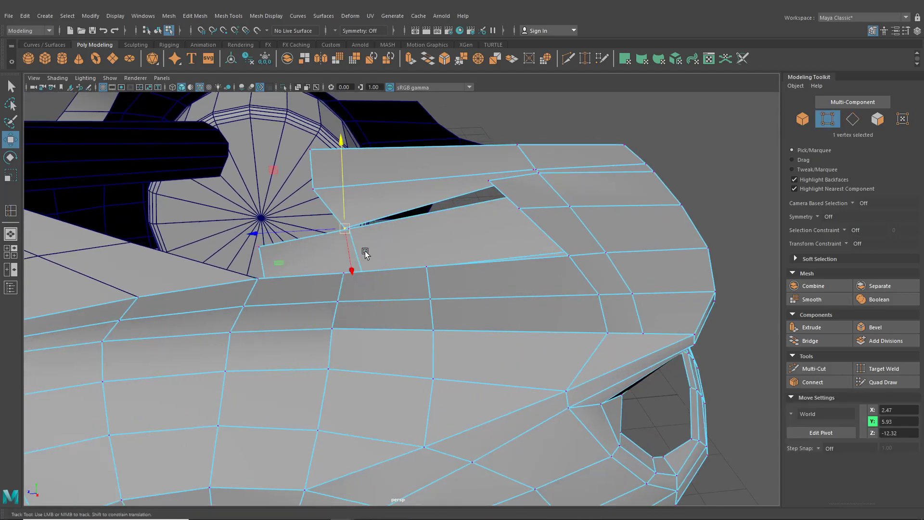
scroll(365, 252, up, 3)
alt+middle_drag(365, 252, 408, 257)
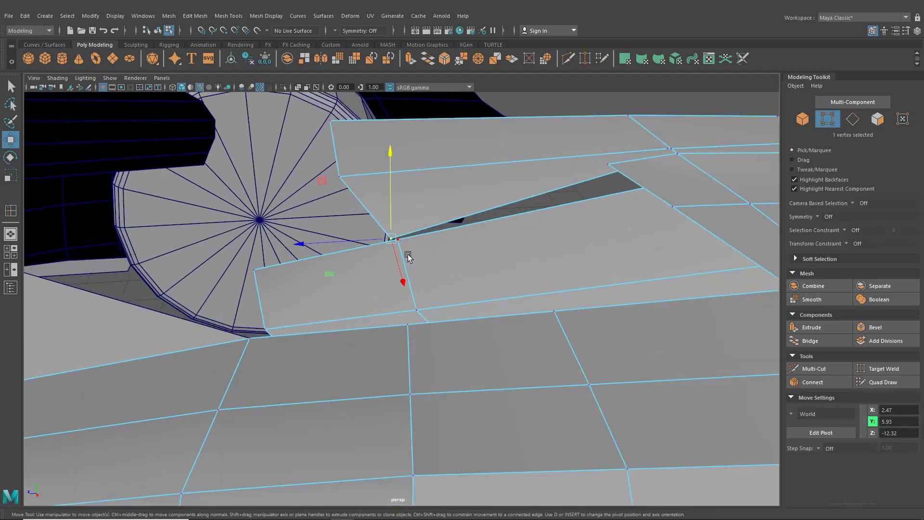
click(583, 62)
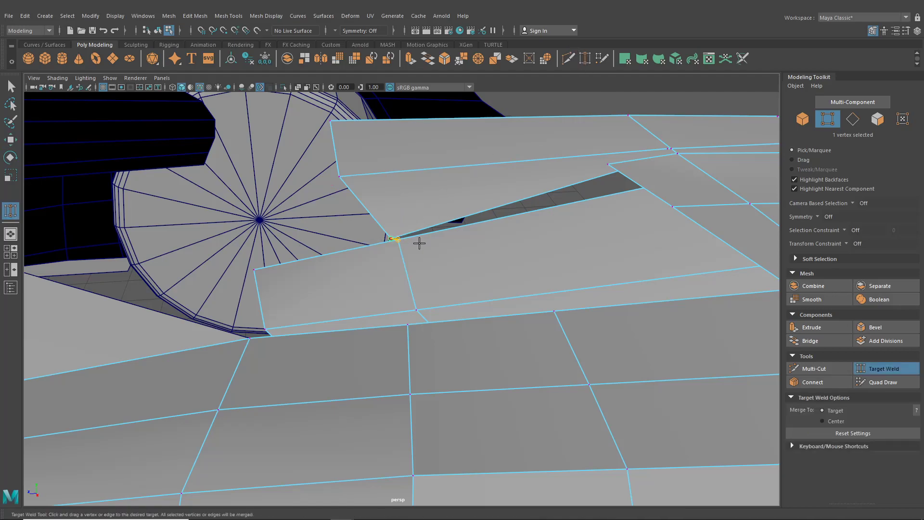
alt+drag(419, 243, 252, 277)
alt+middle_drag(253, 277, 261, 274)
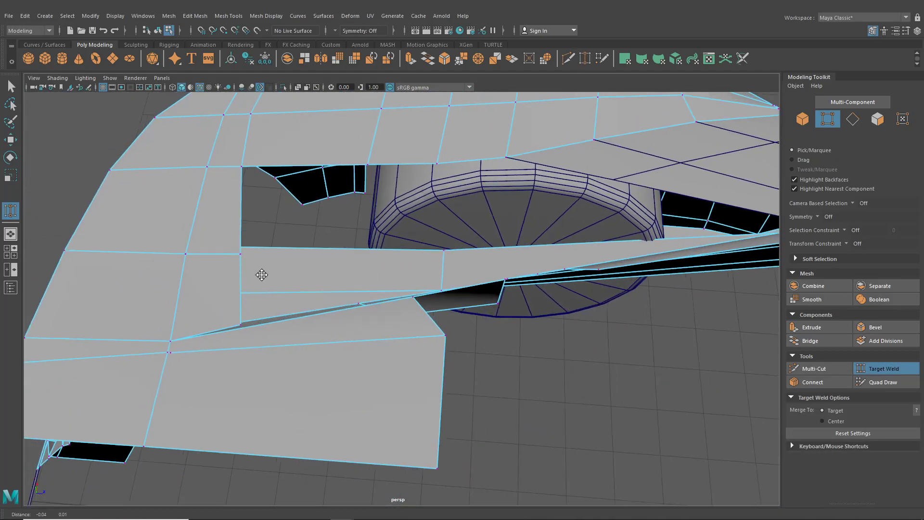
alt+drag(261, 275, 360, 260)
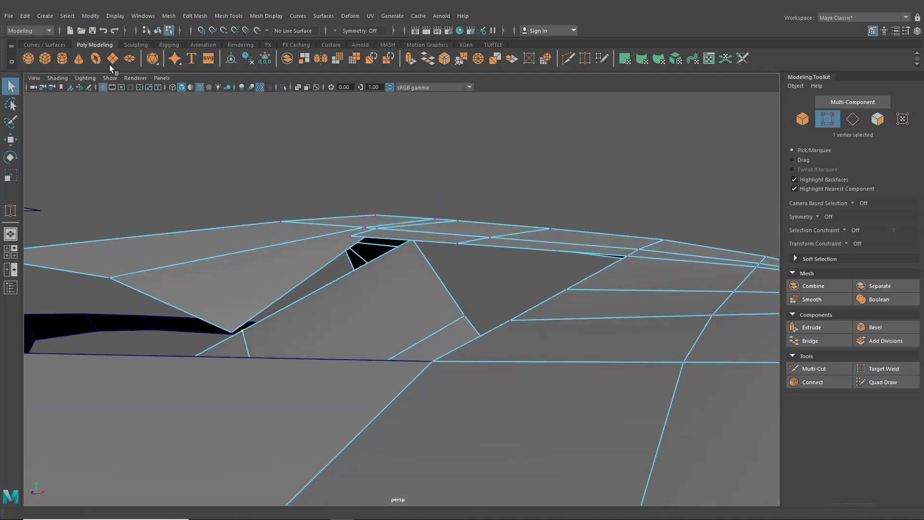
Extrude the deck's edge along the open gap and target-weld the new strip's vertices to the adjoining sloped panel
right_drag(290, 254, 291, 218)
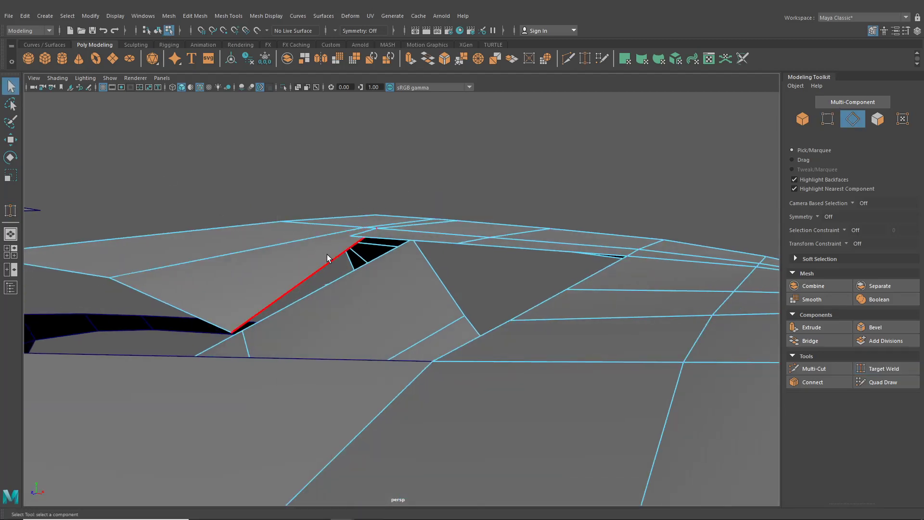
key(ctrl+e)
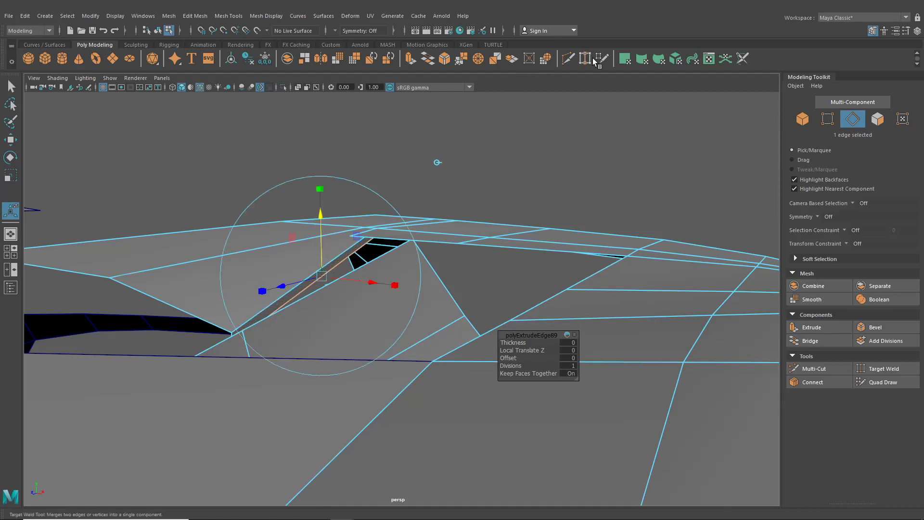
key(y)
right_drag(282, 241, 241, 243)
alt+drag(243, 296, 335, 303)
alt+drag(337, 303, 391, 221)
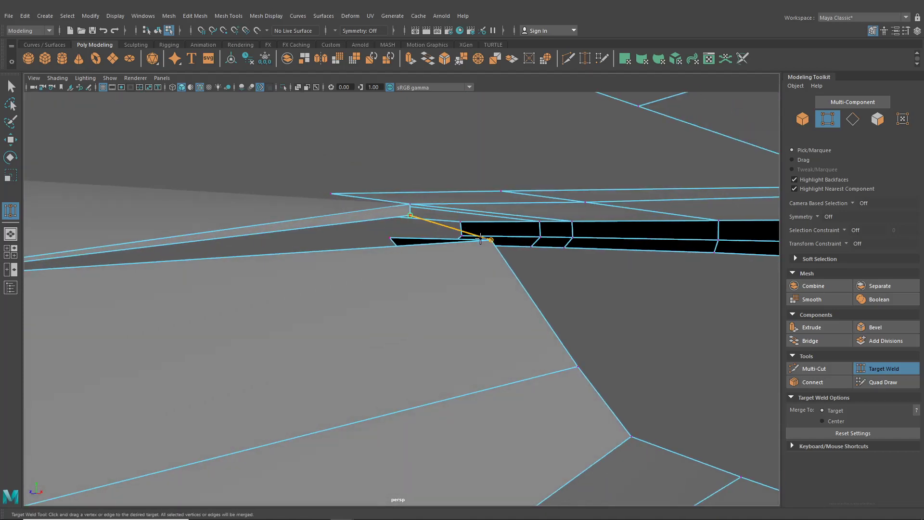
drag(480, 238, 481, 239)
alt+drag(481, 238, 433, 293)
Shift the deck's front outer corner vertex to about X 2.34, Z -12.25, following the top-view blueprint
scroll(305, 288, down, 5)
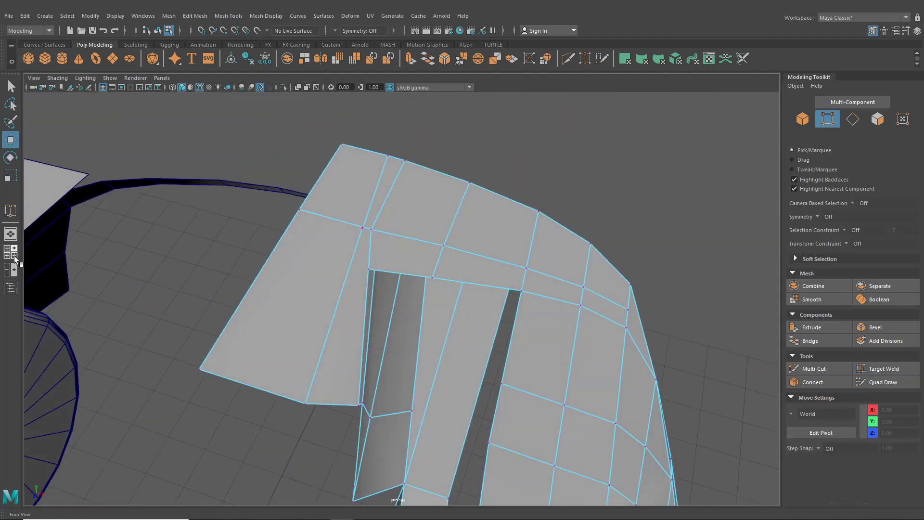
click(11, 251)
key(space)
alt+middle_drag(308, 240, 203, 238)
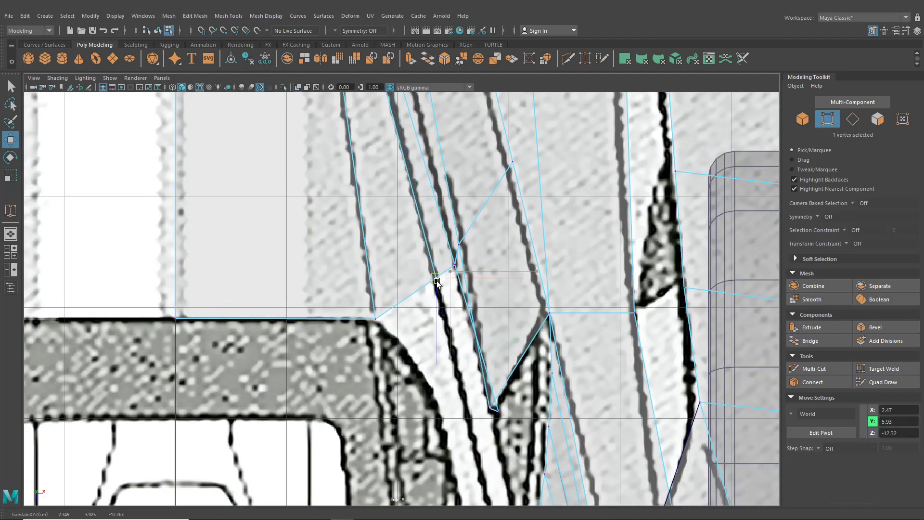
alt+middle_drag(437, 282, 434, 338)
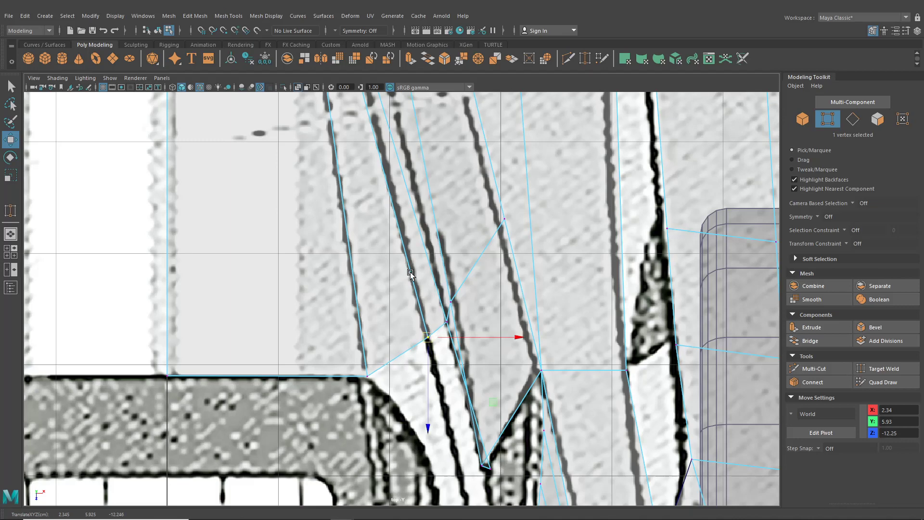
alt+right_drag(410, 273, 403, 251)
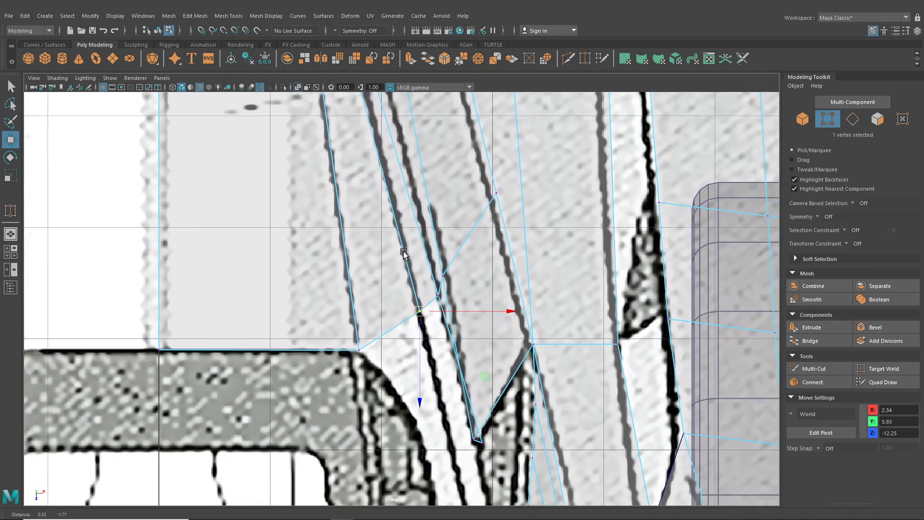
alt+middle_drag(403, 251, 391, 198)
alt+middle_drag(410, 257, 402, 245)
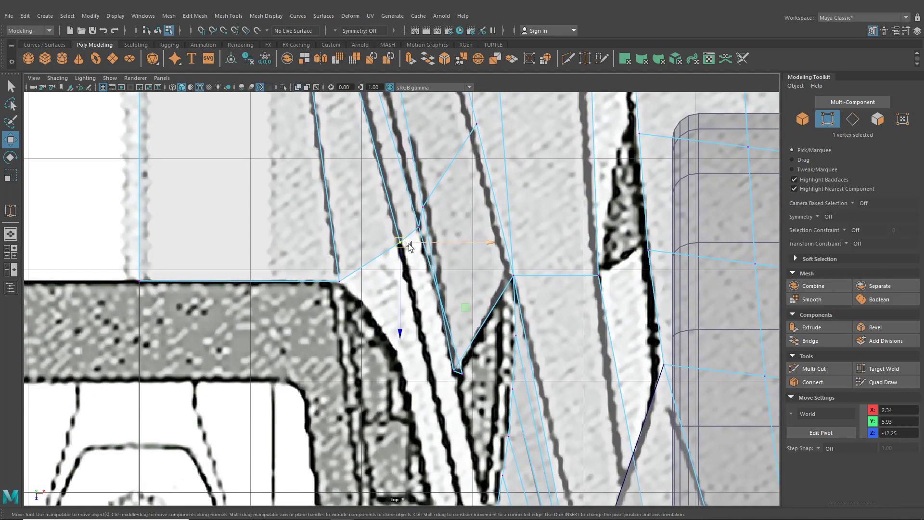
scroll(405, 244, down, 6)
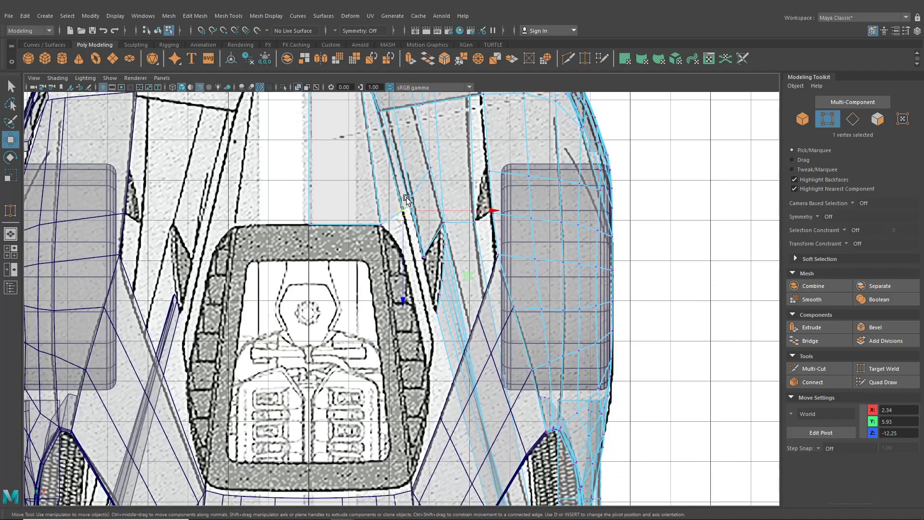
Raise the deck's front outer corner vertex to about Y 6.07
click(7, 248)
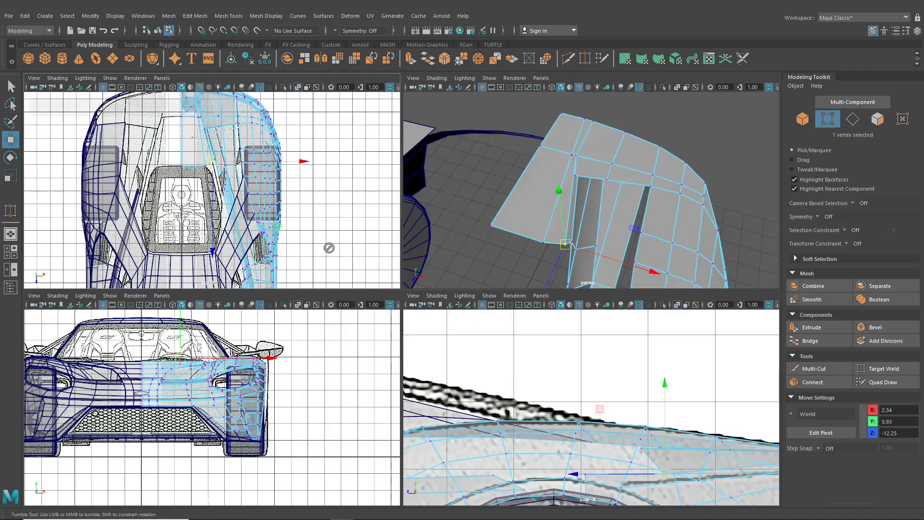
key(space)
alt+drag(490, 243, 389, 244)
alt+right_drag(390, 244, 443, 311)
alt+drag(443, 312, 410, 375)
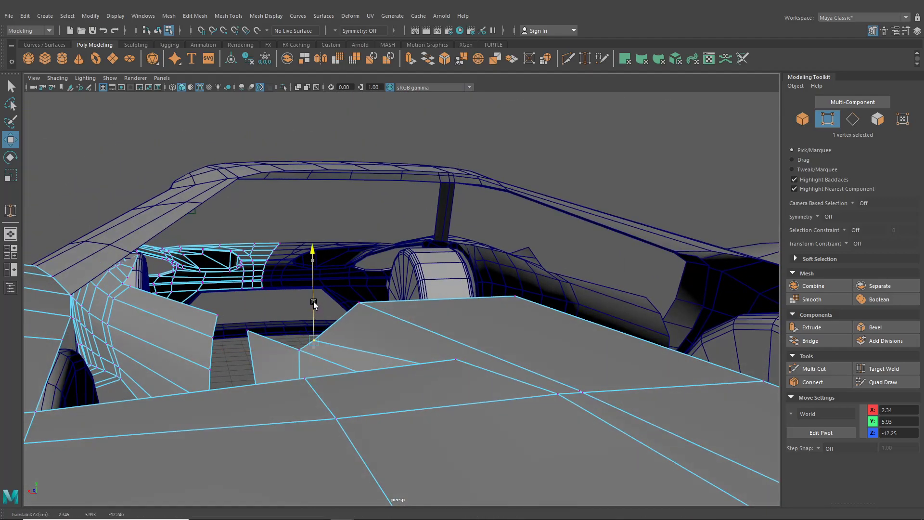
Extrude the four lower edges of the rear deck's trailing lip and offset the new strip downward and inward
alt+drag(340, 311, 432, 286)
scroll(454, 318, down, 5)
scroll(521, 326, down, 5)
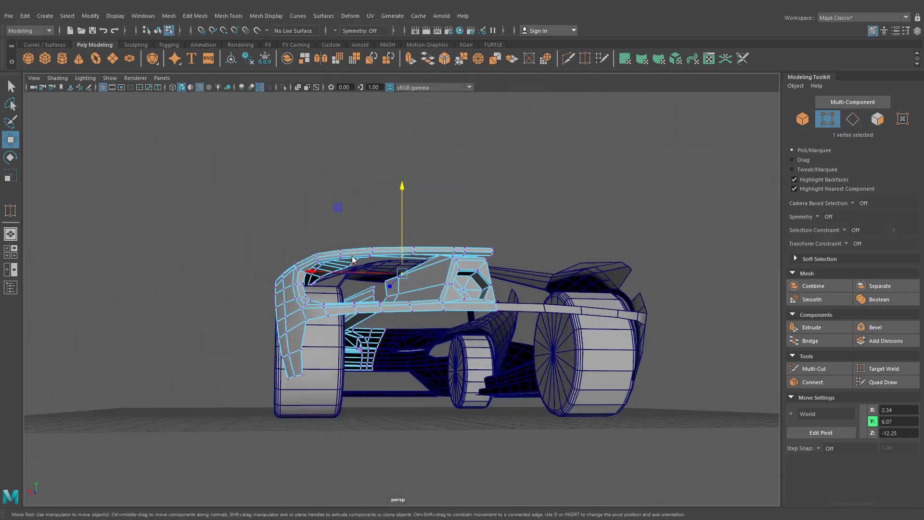
right_drag(352, 258, 341, 219)
scroll(390, 222, up, 5)
alt+drag(393, 222, 368, 176)
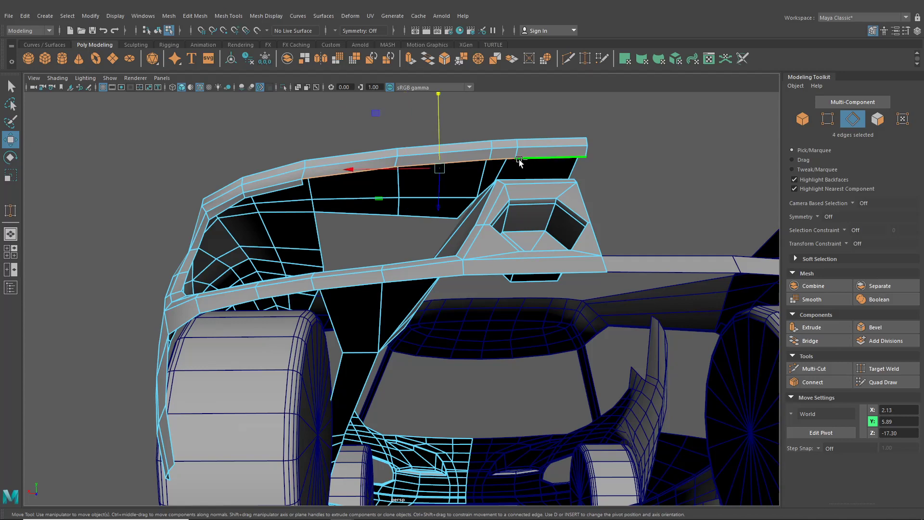
key(ctrl+e)
alt+drag(519, 162, 487, 136)
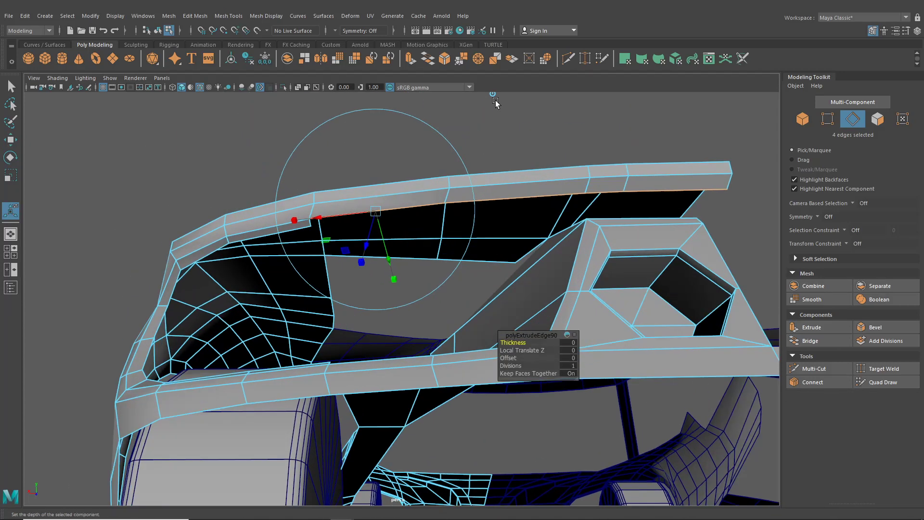
alt+drag(466, 166, 512, 156)
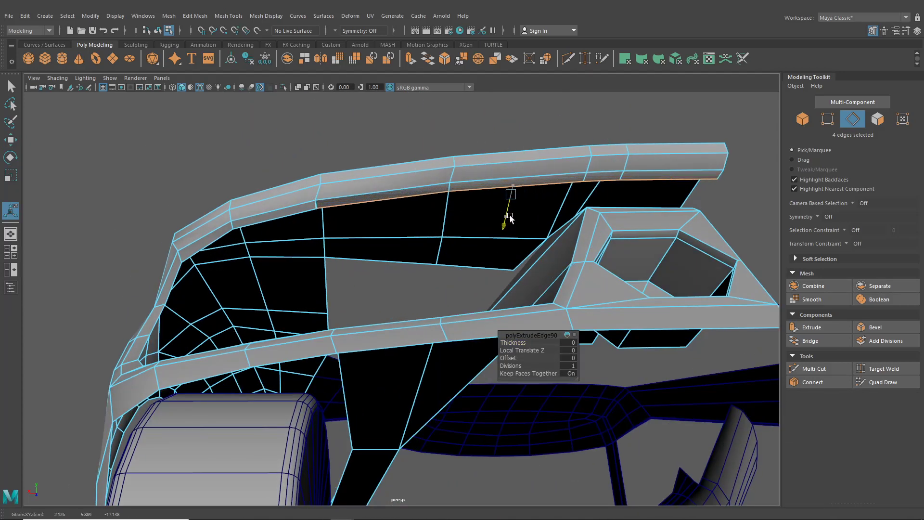
alt+drag(509, 218, 412, 237)
Target-weld the outer end vertex of the extruded lip strip to the adjacent body vertex above the rear light opening
right_drag(405, 236, 356, 233)
click(585, 59)
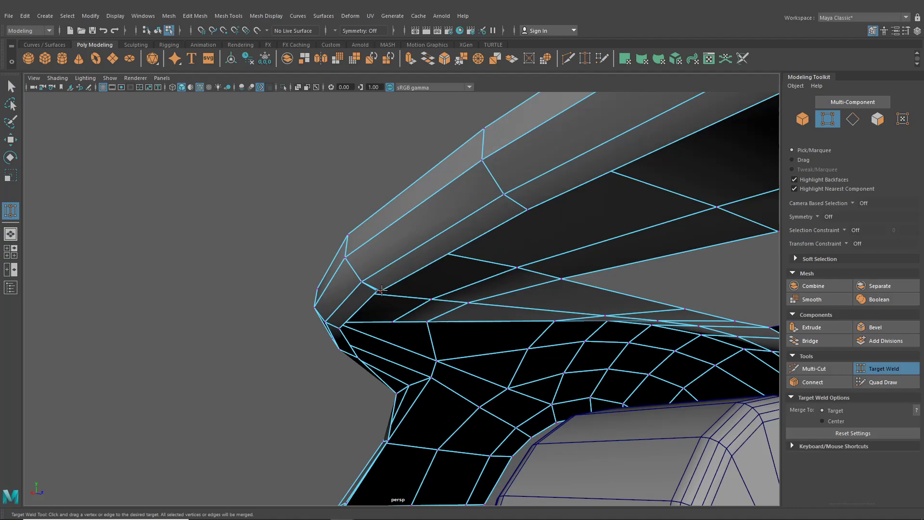
drag(375, 291, 377, 293)
alt+right_drag(377, 304, 339, 300)
alt+drag(339, 301, 488, 335)
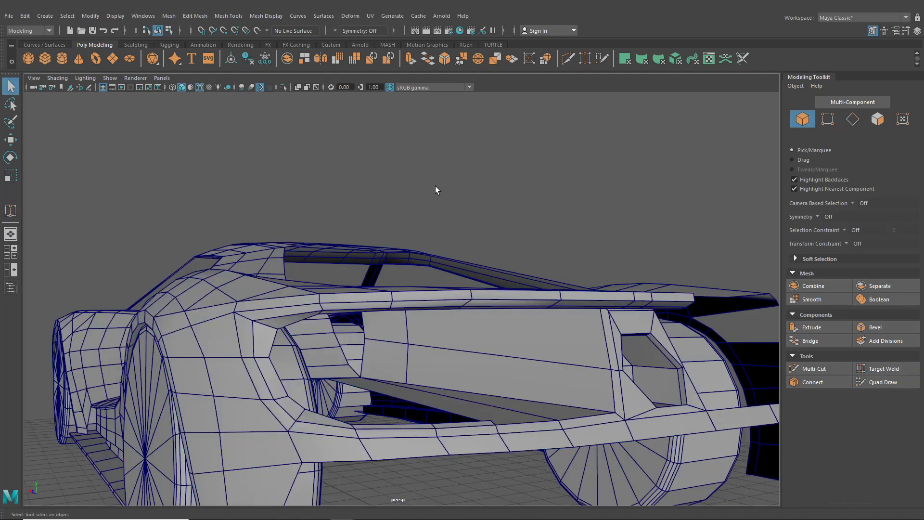
Examine the rear body, its deck and the trailing lip from several angles in object mode
alt+drag(435, 185, 284, 258)
alt+drag(343, 310, 506, 378)
alt+right_drag(506, 379, 425, 402)
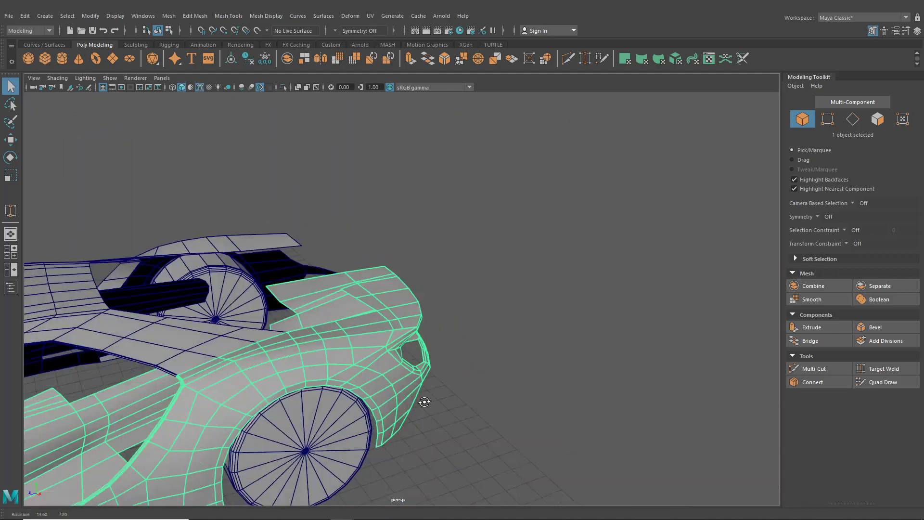
alt+drag(425, 402, 452, 427)
click(452, 426)
alt+right_drag(450, 402, 497, 378)
alt+drag(498, 378, 361, 123)
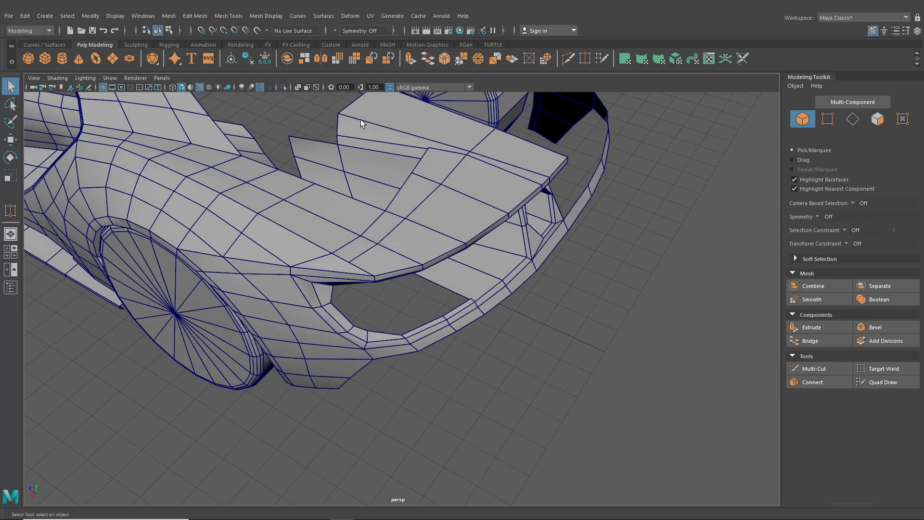
Insert an edge loop across the inner panel behind the lower rear bar, close to the bar's inner border
click(231, 18)
click(251, 89)
click(530, 267)
alt+drag(529, 266, 557, 273)
scroll(556, 273, up, 2)
scroll(493, 260, up, 3)
drag(470, 215, 474, 217)
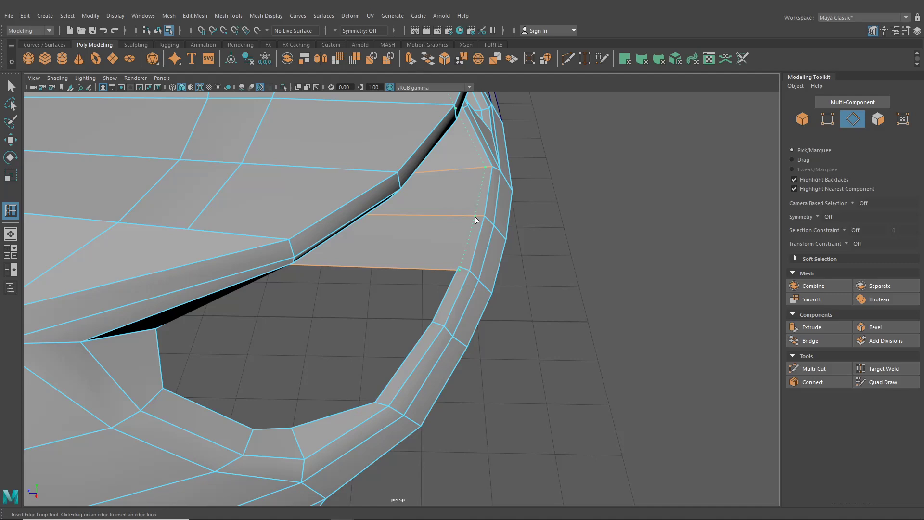
Raise three vertices of the inner panel's border along the lower rear bar to about Y 4.27
click(10, 140)
alt+drag(268, 178, 477, 271)
right_drag(516, 246, 474, 245)
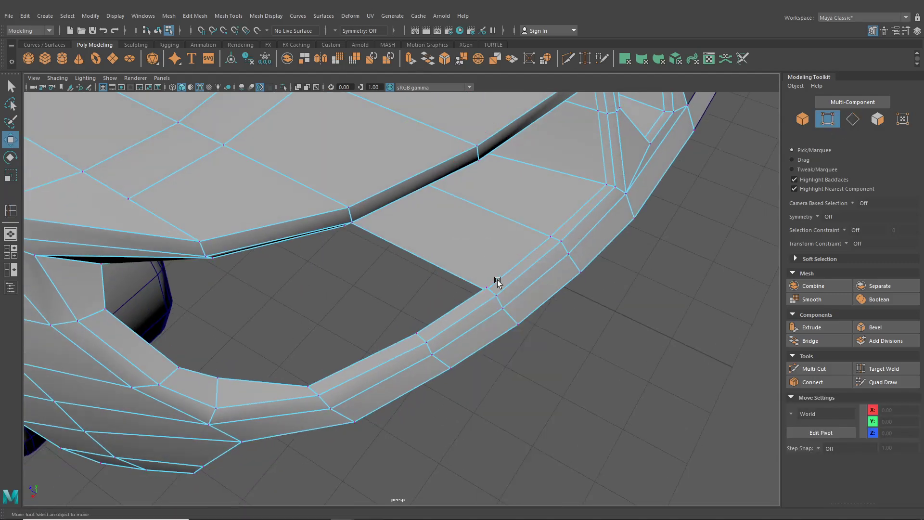
alt+drag(493, 284, 380, 270)
click(419, 342)
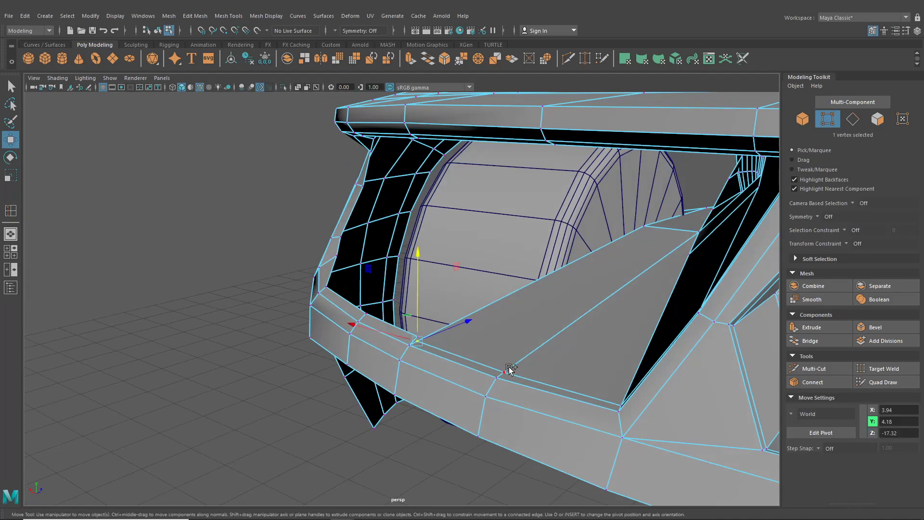
shift+click(508, 370)
alt+drag(596, 386, 628, 390)
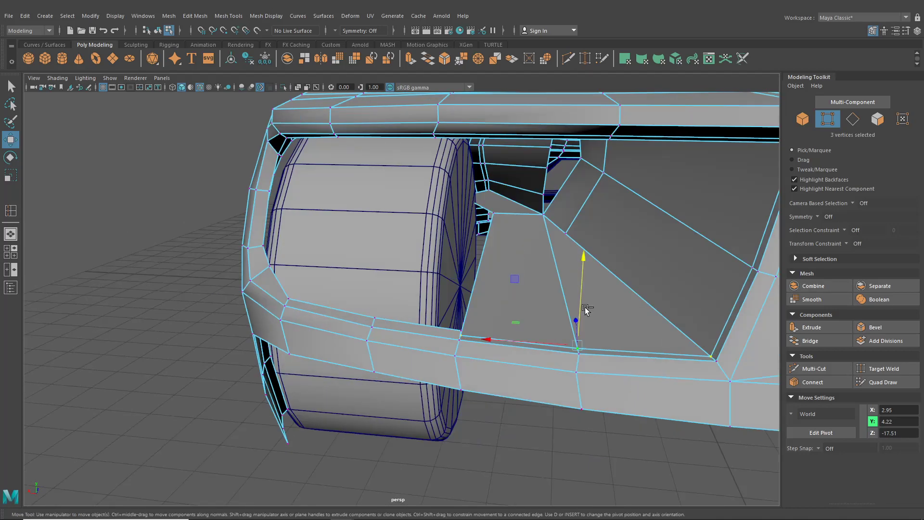
drag(582, 304, 581, 299)
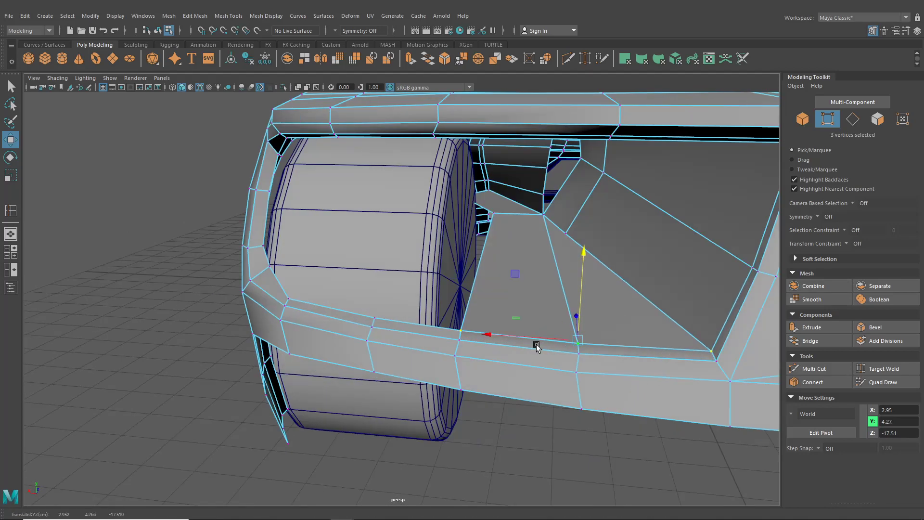
Merge the two near-coincident vertices at the inner panel's outer corner on the lower rear bar
alt+drag(537, 346, 452, 335)
click(268, 17)
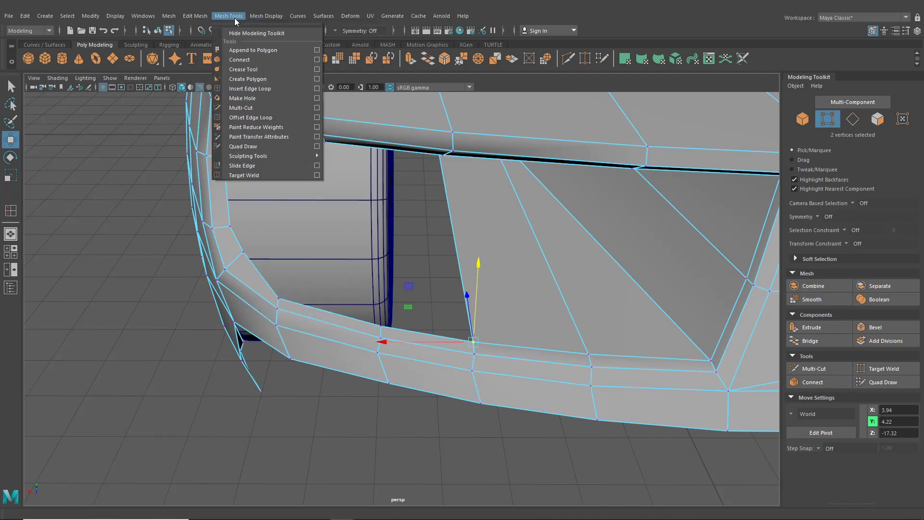
mouse_move(195, 16)
click(205, 118)
Shift the three vertices on the inner wall beside the exhaust surround along X to about 1.61
scroll(520, 313, down, 3)
alt+drag(521, 313, 446, 261)
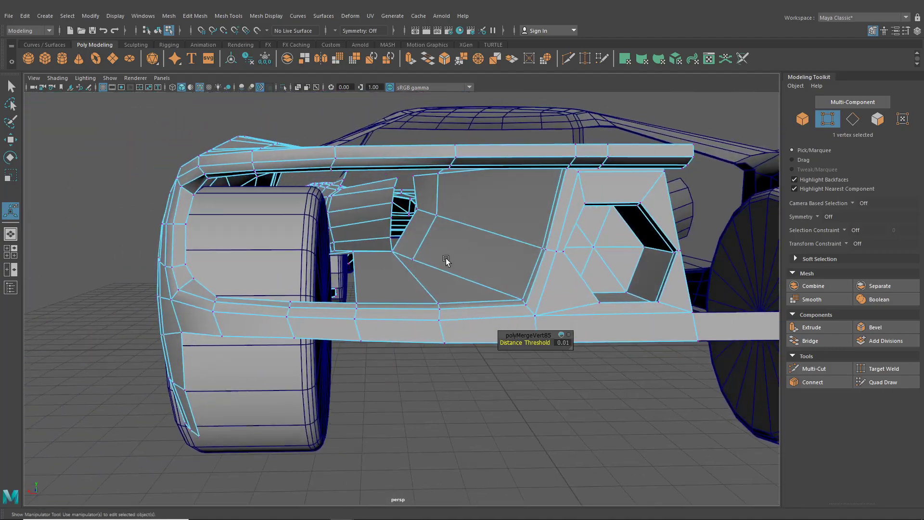
click(535, 246)
alt+drag(535, 246, 460, 270)
alt+drag(501, 195, 397, 288)
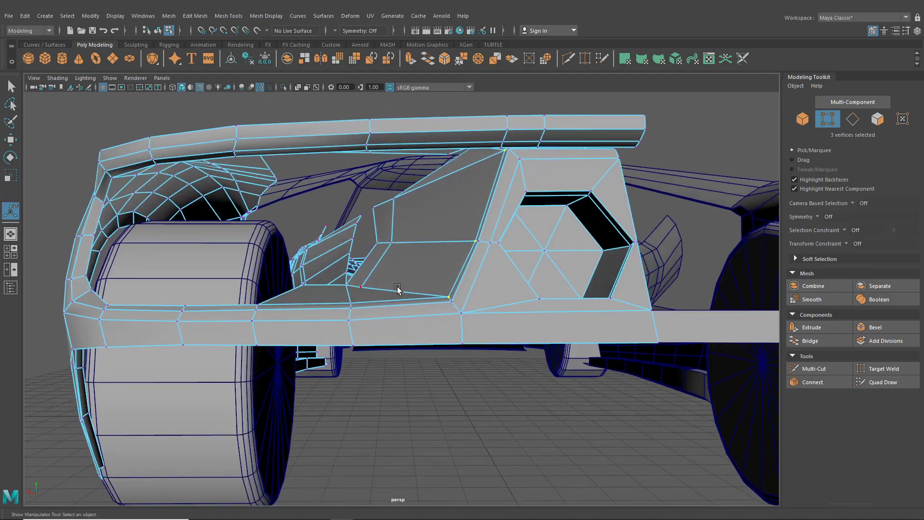
click(11, 140)
drag(413, 218, 452, 212)
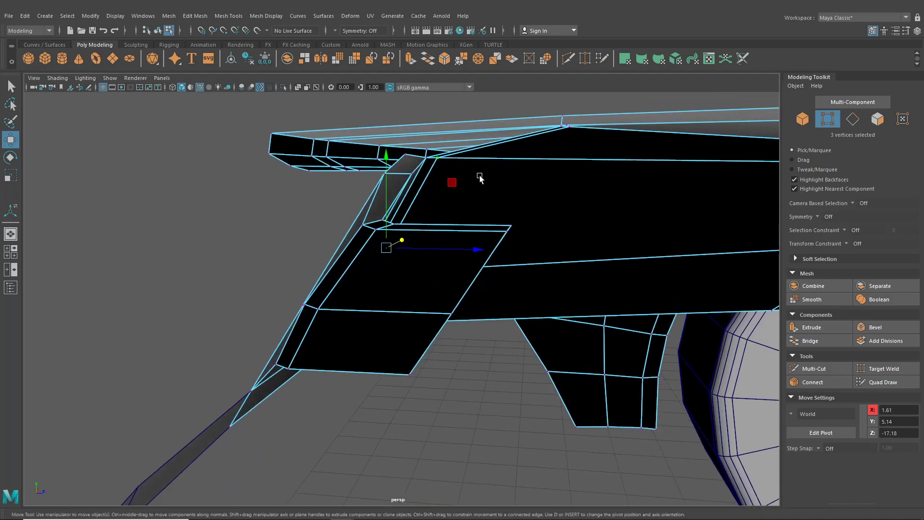
Delete the long narrow face between the inner panel's upper edge and the underside of the rear deck
right_drag(457, 154, 459, 128)
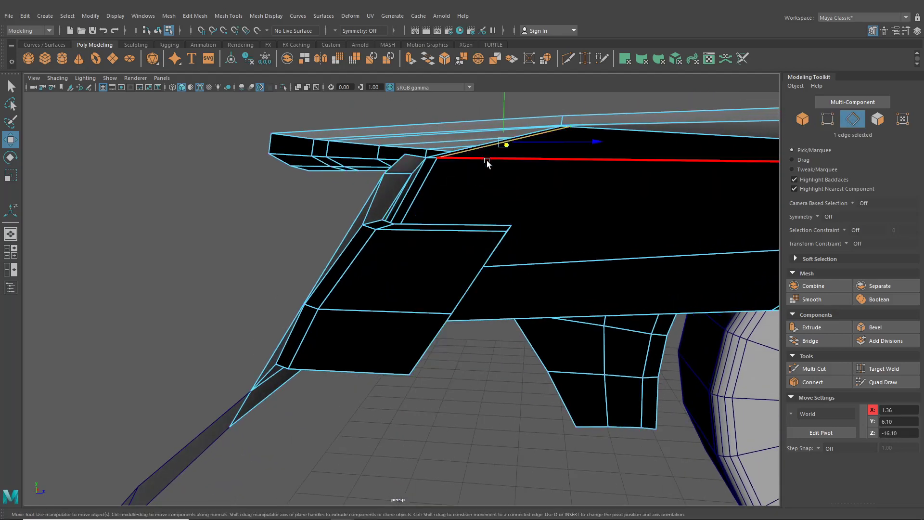
click(486, 160)
alt+drag(514, 159, 475, 182)
right_drag(475, 182, 474, 208)
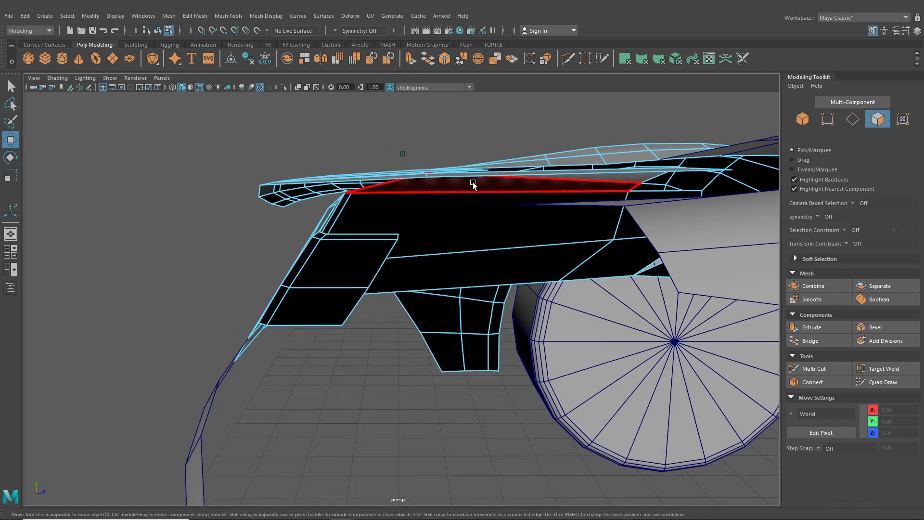
click(473, 182)
alt+drag(473, 181, 667, 219)
key(Delete)
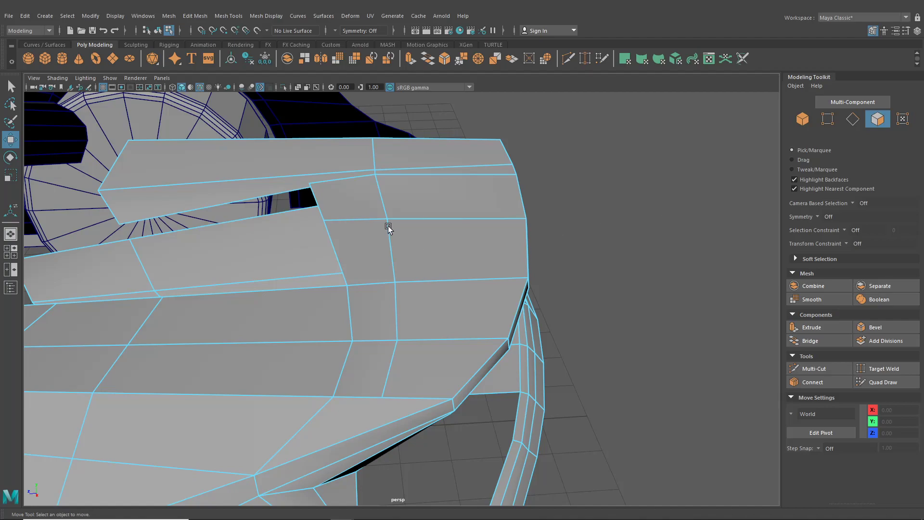
Extract the six top faces of the rear deck's central panel, matching the panel outline in the top blueprint
alt+drag(389, 227, 439, 192)
right_click(439, 191)
click(11, 252)
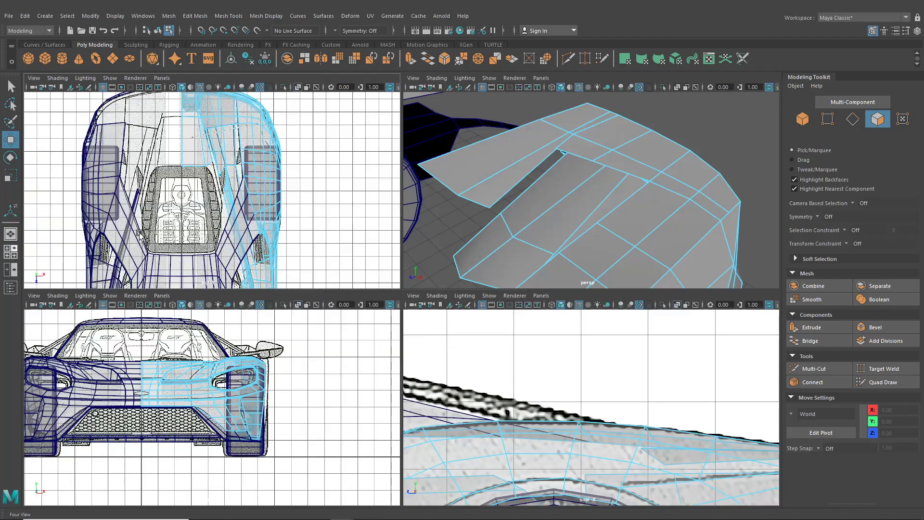
click(193, 140)
key(space)
scroll(355, 203, up, 5)
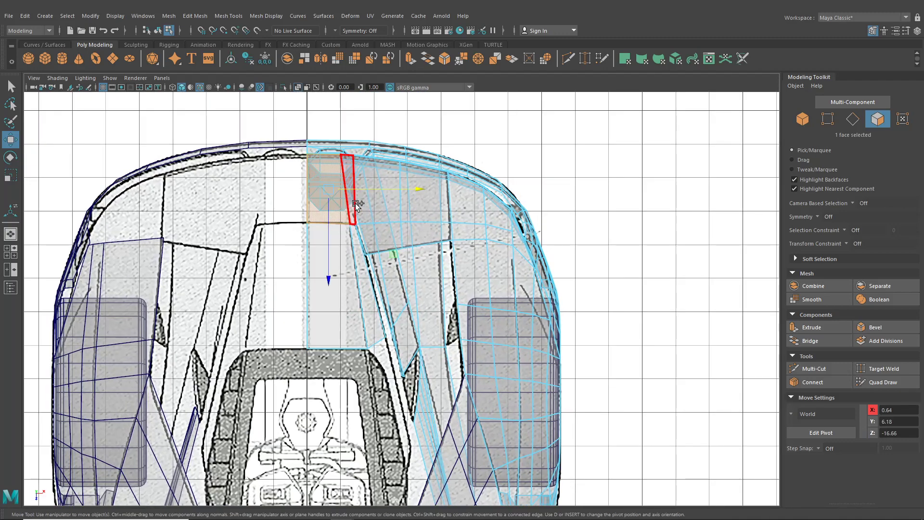
shift+click(419, 214)
shift+click(426, 238)
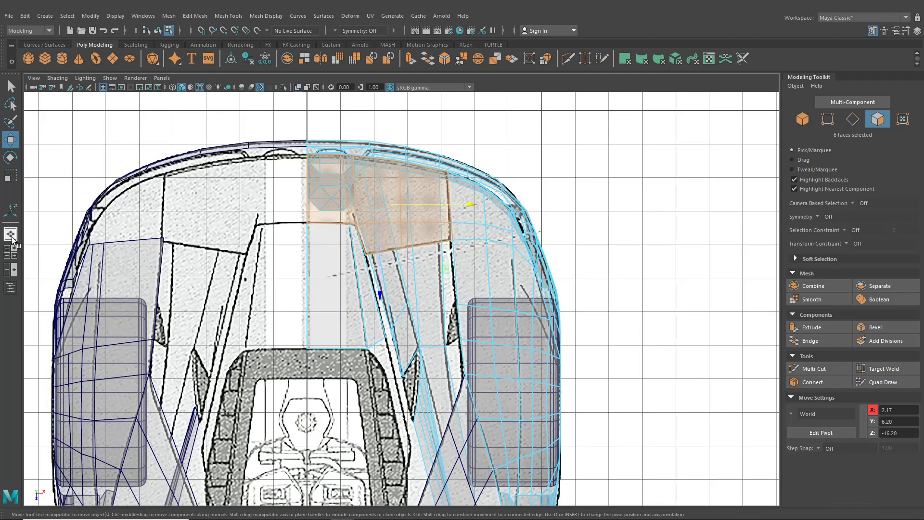
click(11, 235)
click(195, 15)
mouse_move(168, 16)
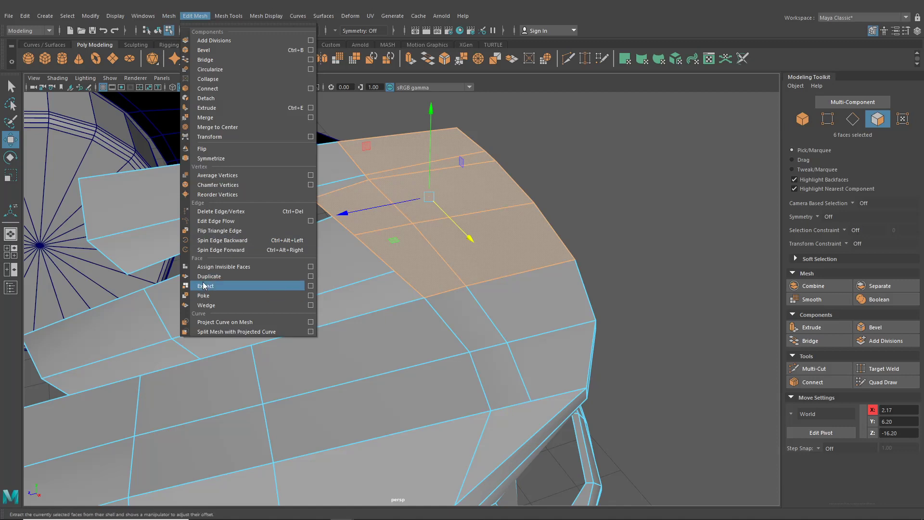
click(203, 286)
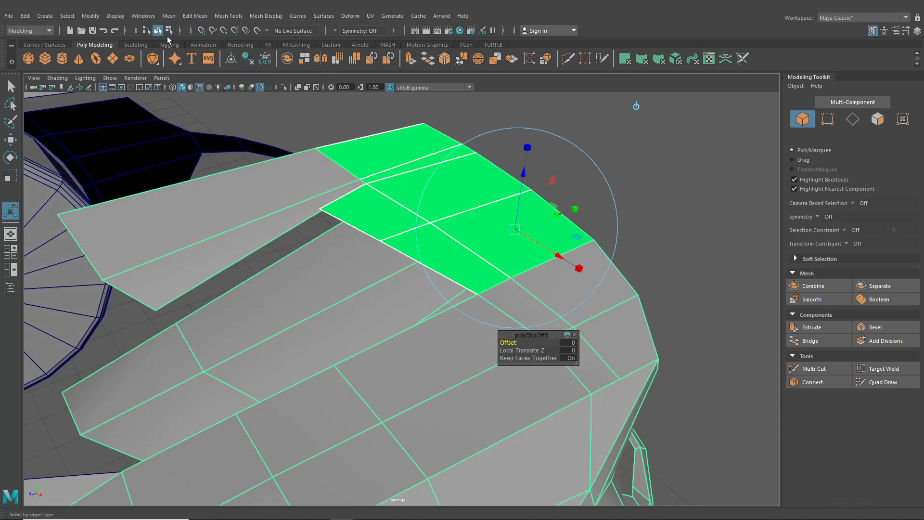
alt+drag(325, 140, 424, 271)
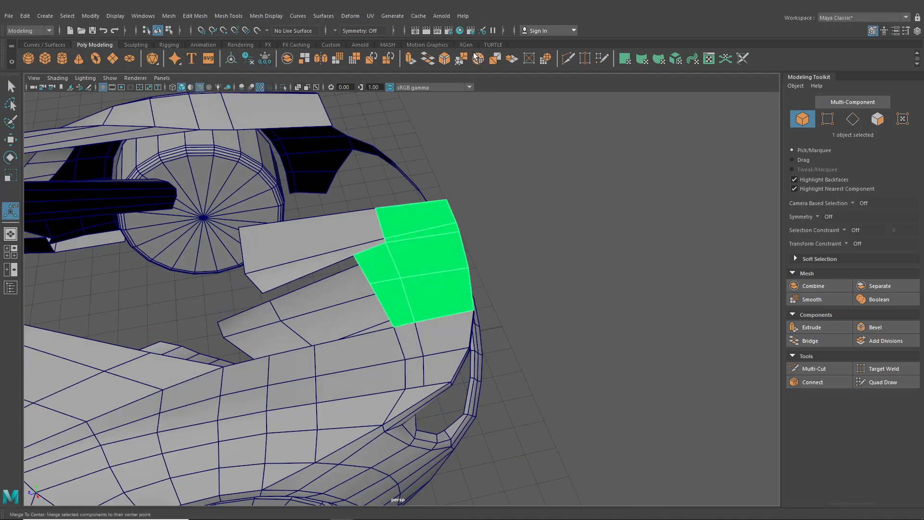
Assign the existing lambert1 material to the extracted deck panel
click(460, 30)
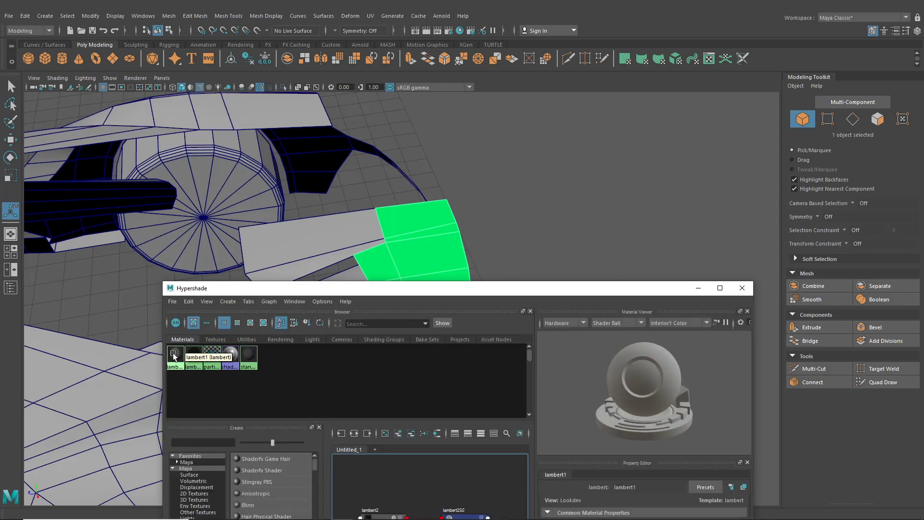
right_click(172, 353)
click(171, 322)
click(733, 288)
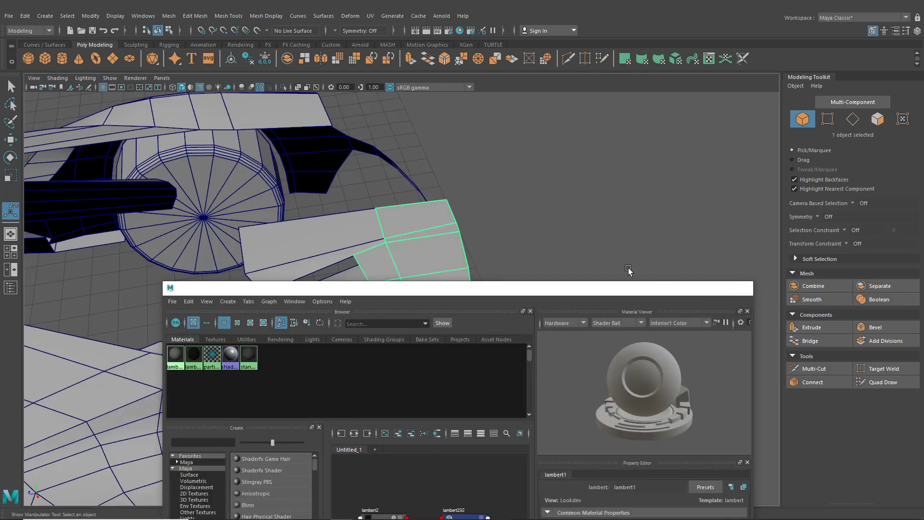
alt+drag(634, 294, 334, 285)
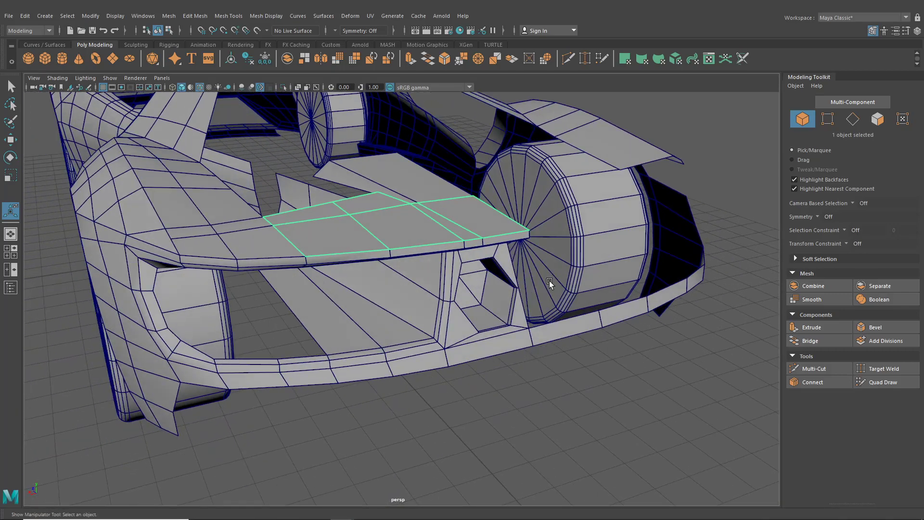
alt+drag(550, 281, 478, 289)
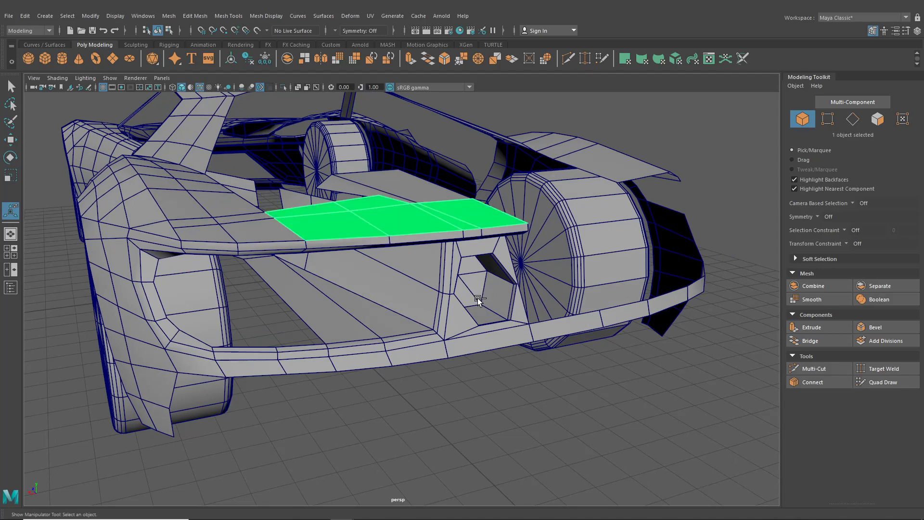
key(F11)
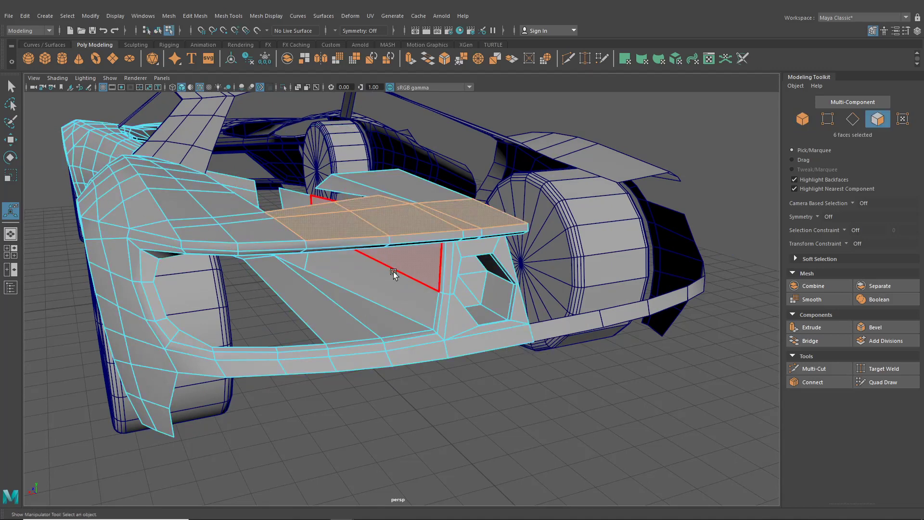
scroll(352, 258, up, 5)
shift+drag(299, 171, 488, 177)
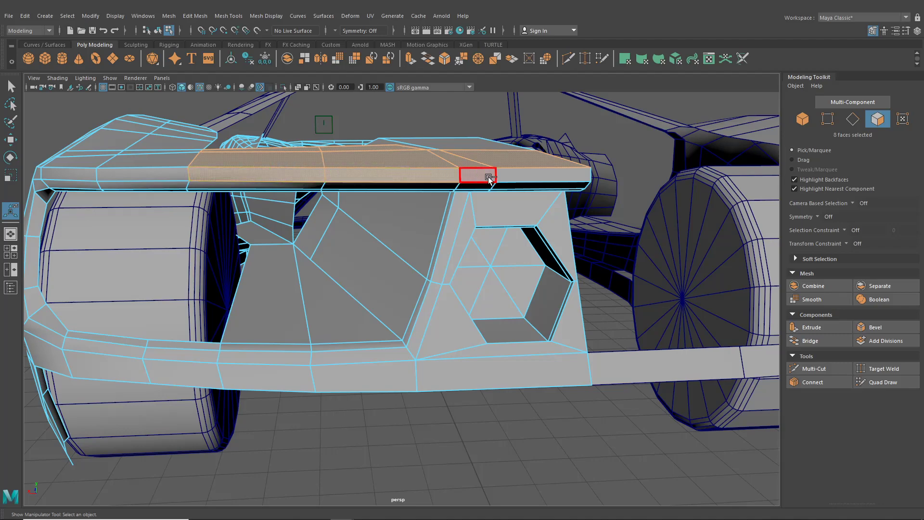
mouse_move(307, 207)
alt+mouse_down()
mouse_move(290, 183)
mouse_move(274, 189)
mouse_move(354, 208)
mouse_move(361, 237)
mouse_move(314, 212)
alt+mouse_up()
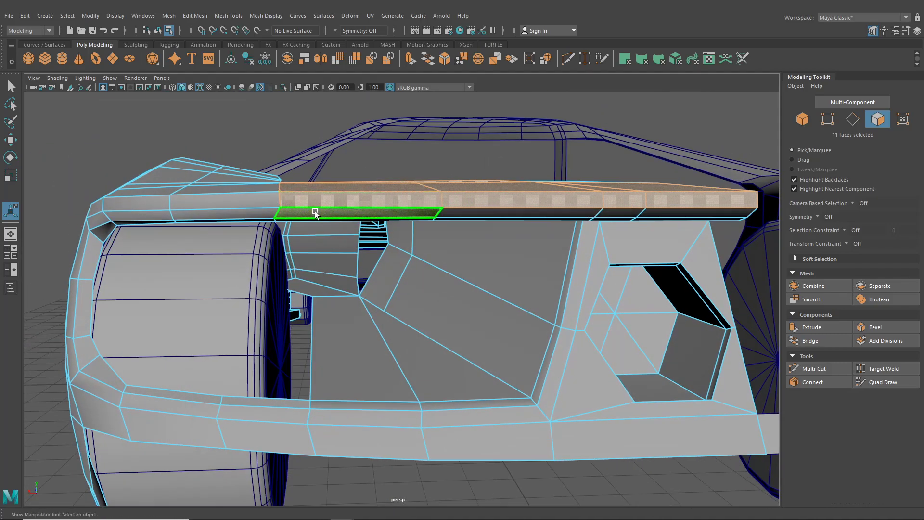
Replace the front view with the back1 orthographic view to compare the rear end with its blueprint
right_drag(315, 211, 330, 239)
alt+drag(330, 240, 302, 212)
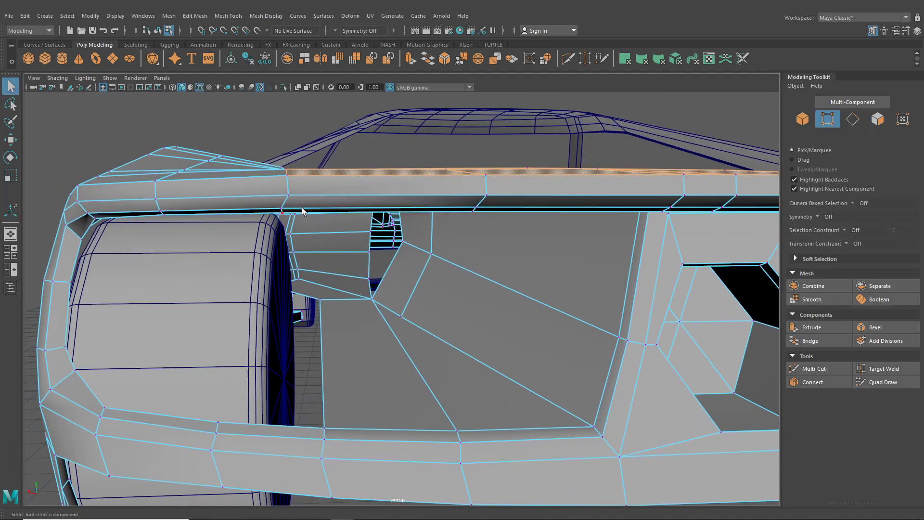
click(9, 255)
key(space)
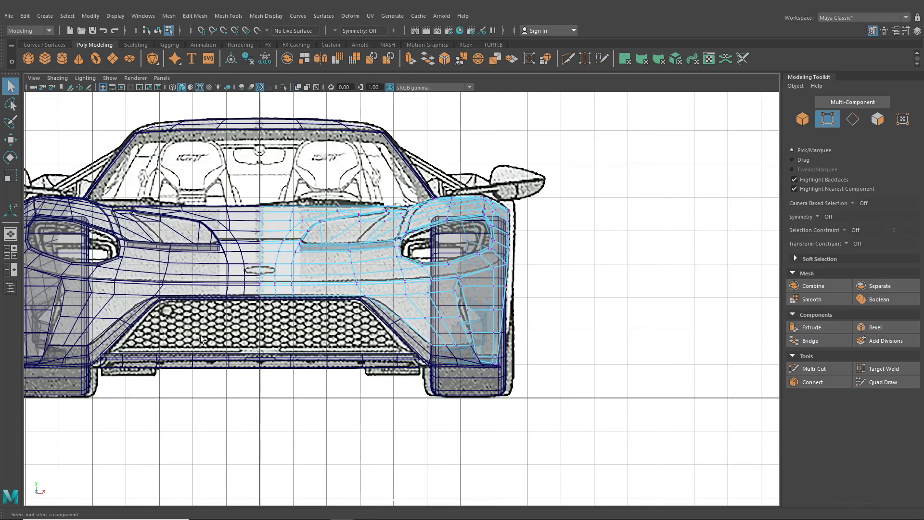
click(162, 77)
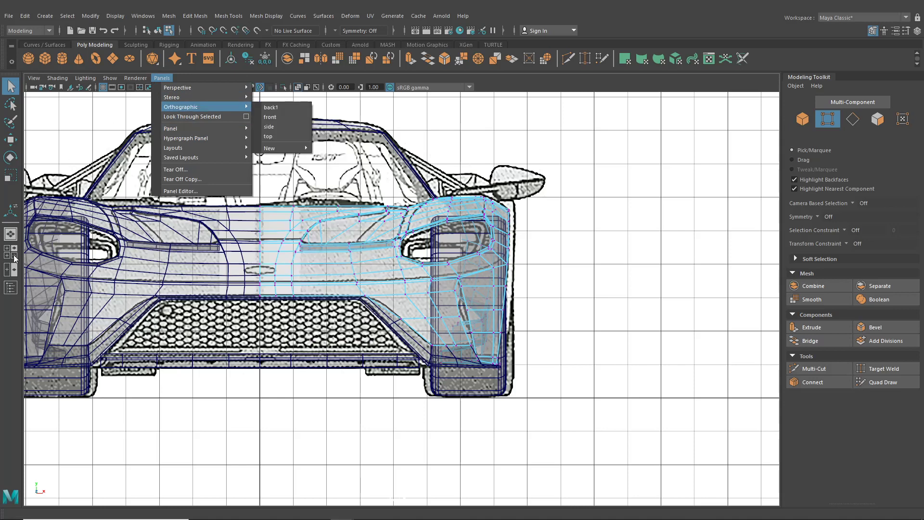
click(14, 260)
click(162, 295)
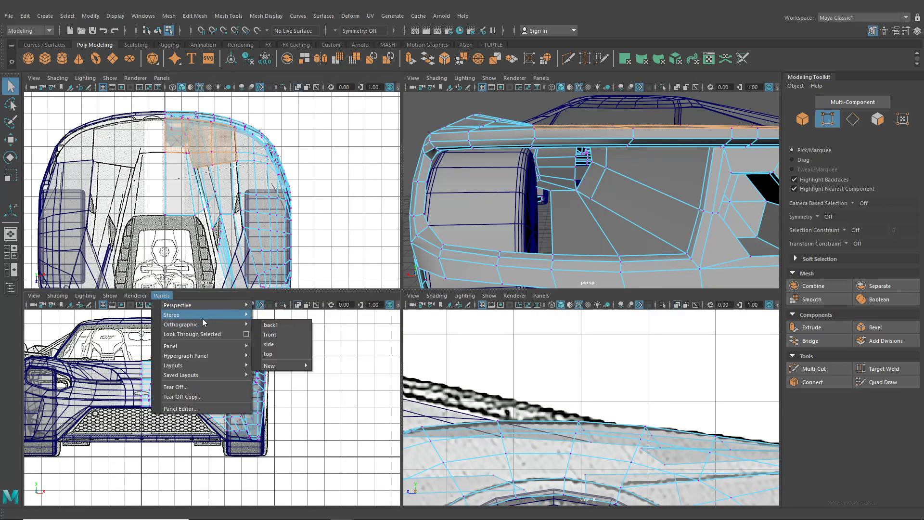
mouse_move(206, 324)
click(278, 327)
scroll(254, 391, up, 10)
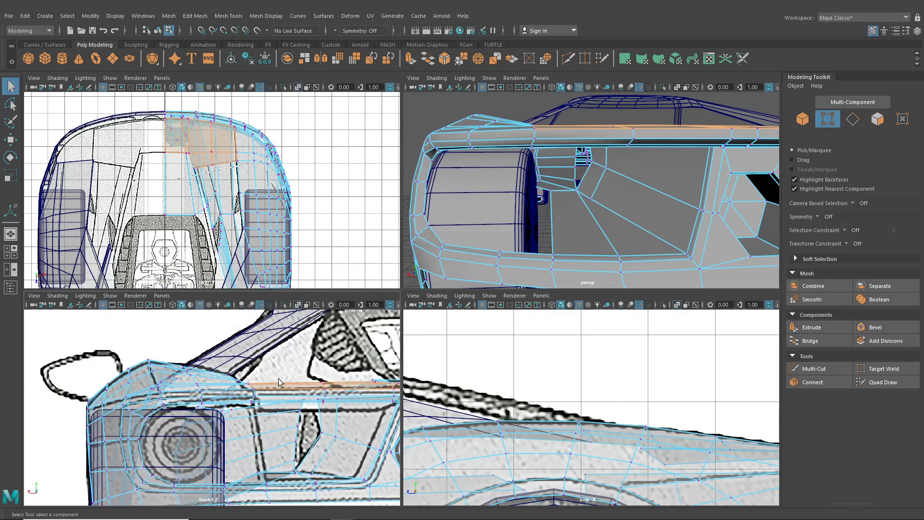
scroll(254, 391, up, 5)
Move the trailing lip's lower-edge vertex at the deck panel seam to about X 4.18, Y 5.85, following the back blueprint
right_click(249, 366)
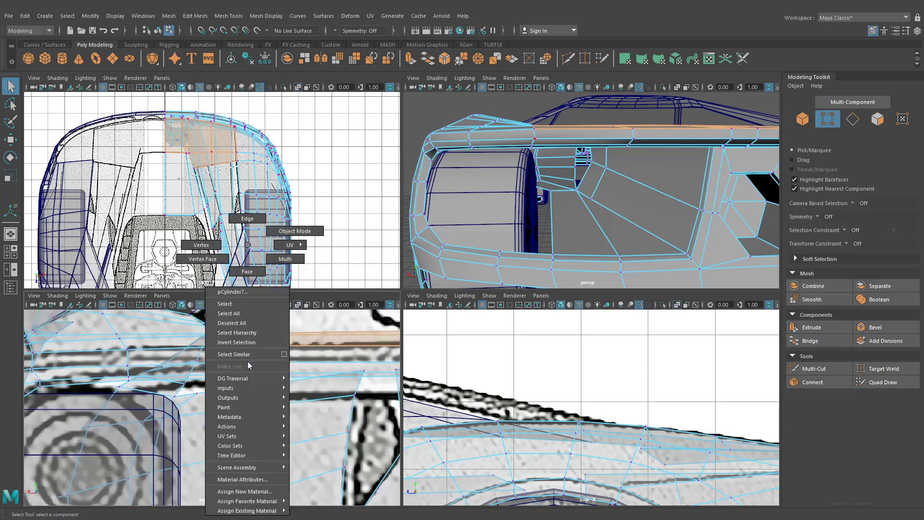
right_drag(211, 263, 203, 247)
scroll(253, 346, up, 1)
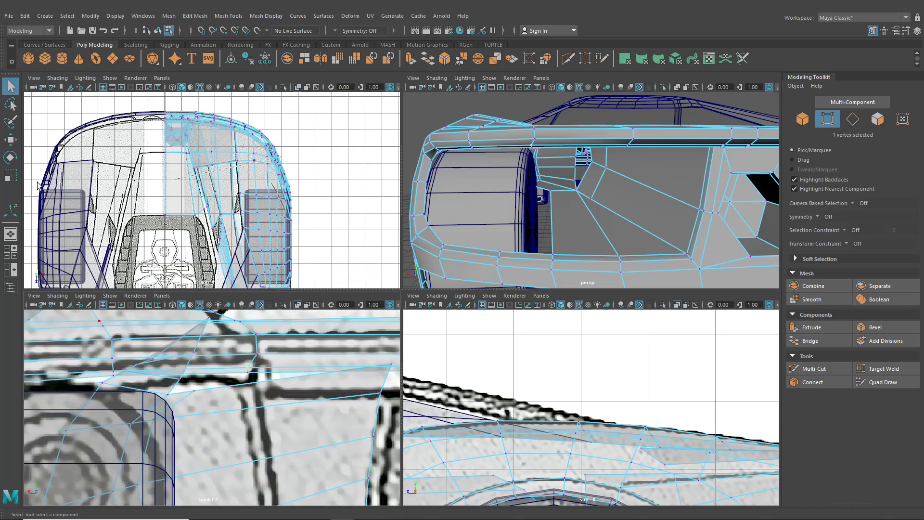
click(11, 141)
mouse_move(206, 371)
mouse_down()
mouse_move(234, 377)
mouse_move(224, 375)
mouse_up()
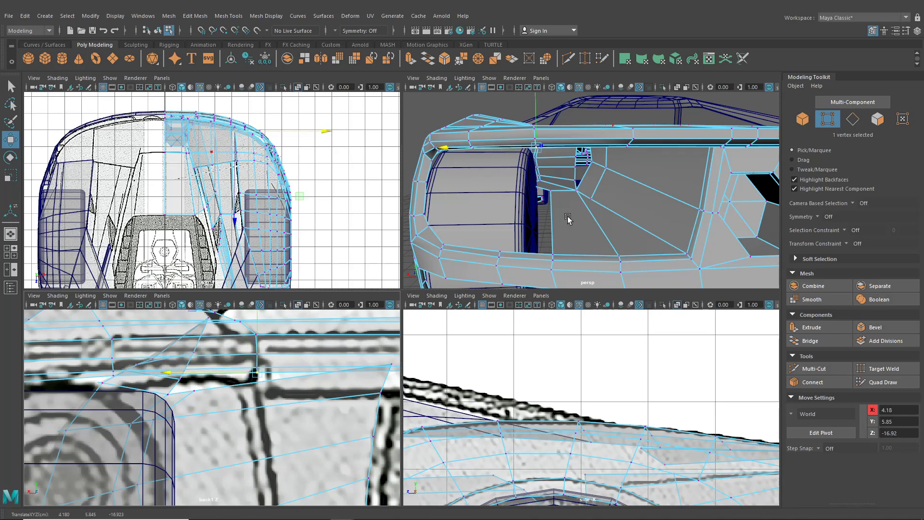
Extract the rear deck's central panel faces together with the adjoining rear and underside faces of the trailing lip
alt+drag(568, 219, 579, 167)
right_drag(579, 167, 566, 130)
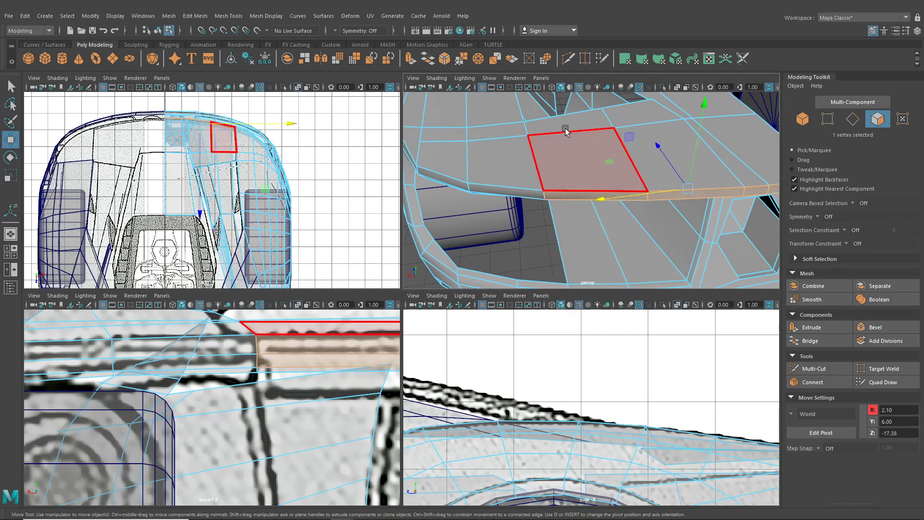
click(566, 132)
alt+drag(600, 203, 587, 137)
click(620, 112)
shift+click(663, 117)
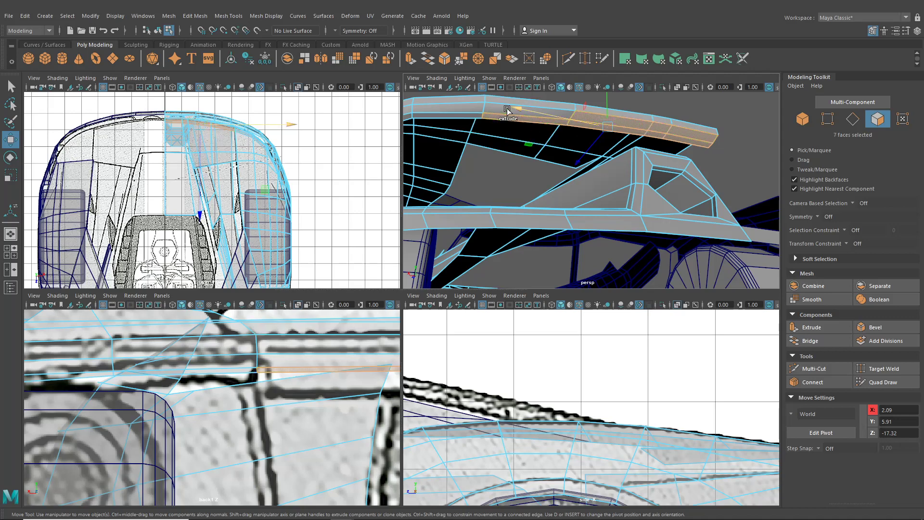
shift+click(499, 108)
alt+drag(499, 108, 496, 171)
shift+click(495, 172)
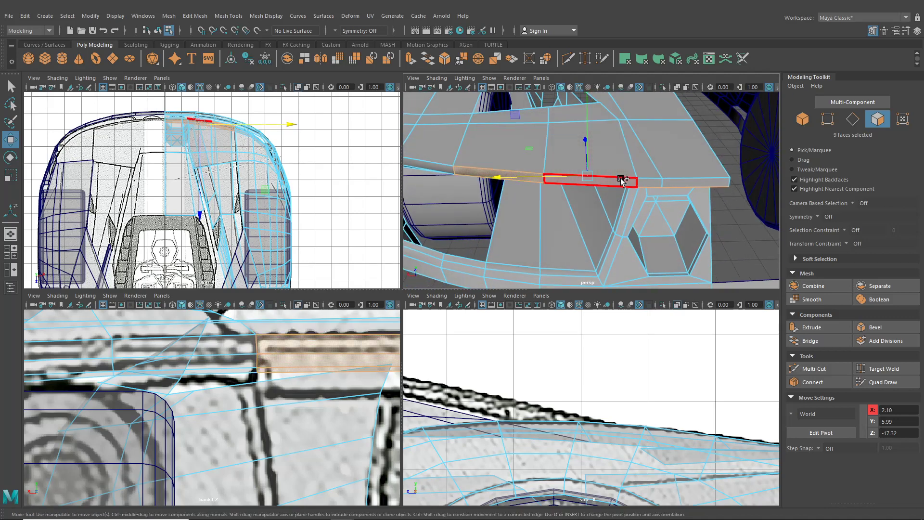
shift+click(670, 181)
shift+click(669, 166)
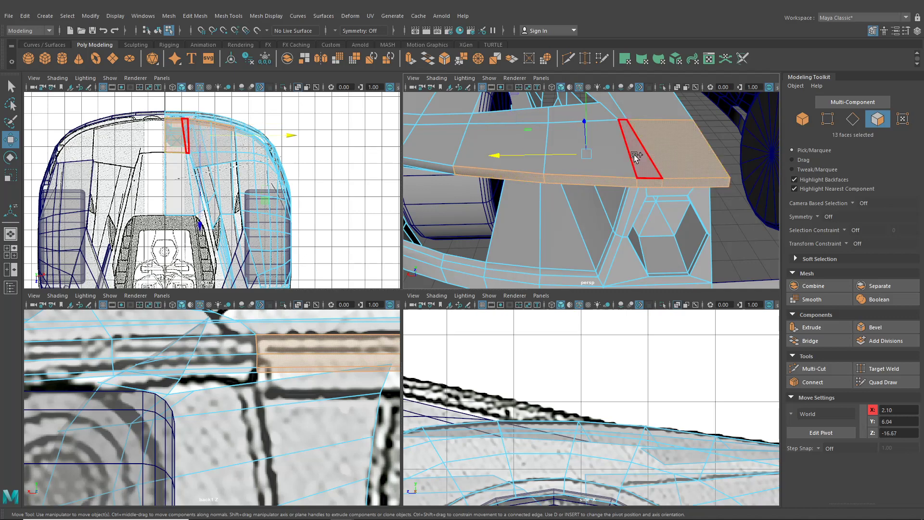
shift+click(603, 154)
shift+click(585, 115)
shift+click(495, 144)
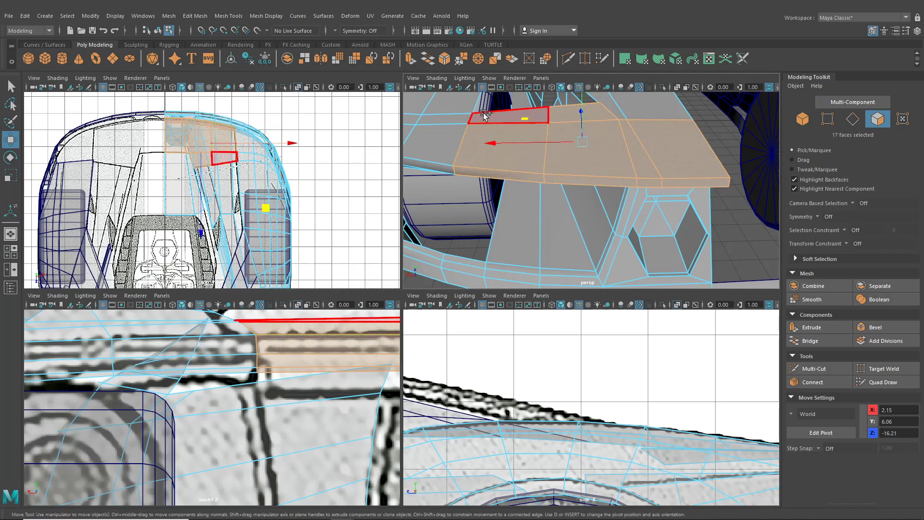
shift+click(484, 116)
alt+drag(484, 116, 651, 166)
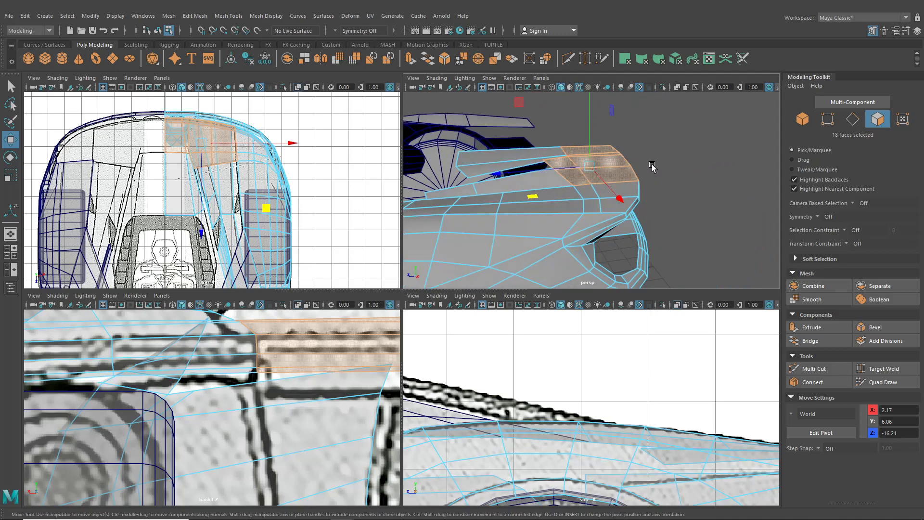
click(194, 16)
mouse_move(175, 18)
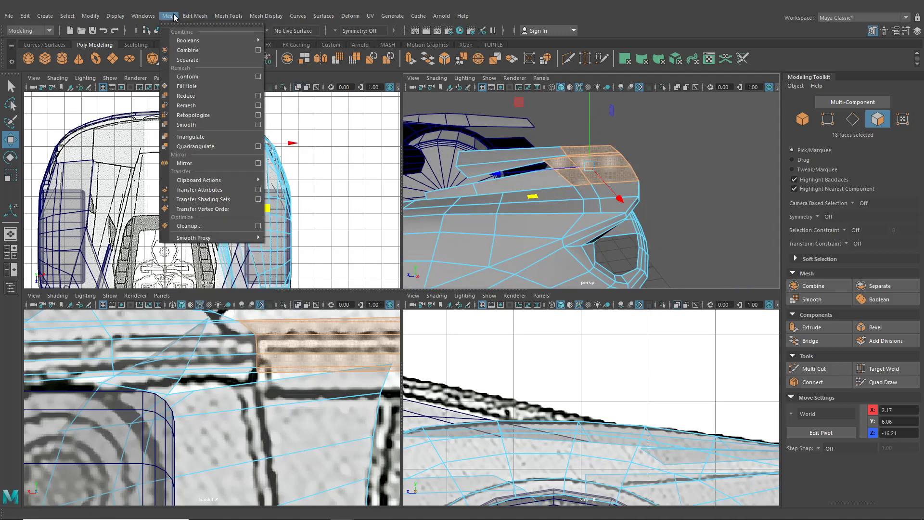
click(232, 281)
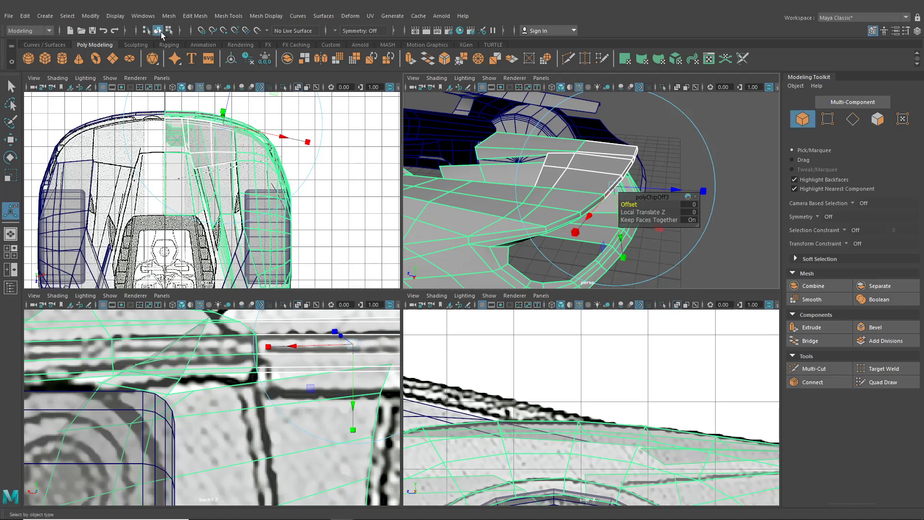
Isolate the remaining rear body mesh in the perspective view, without the extracted deck panel
click(467, 184)
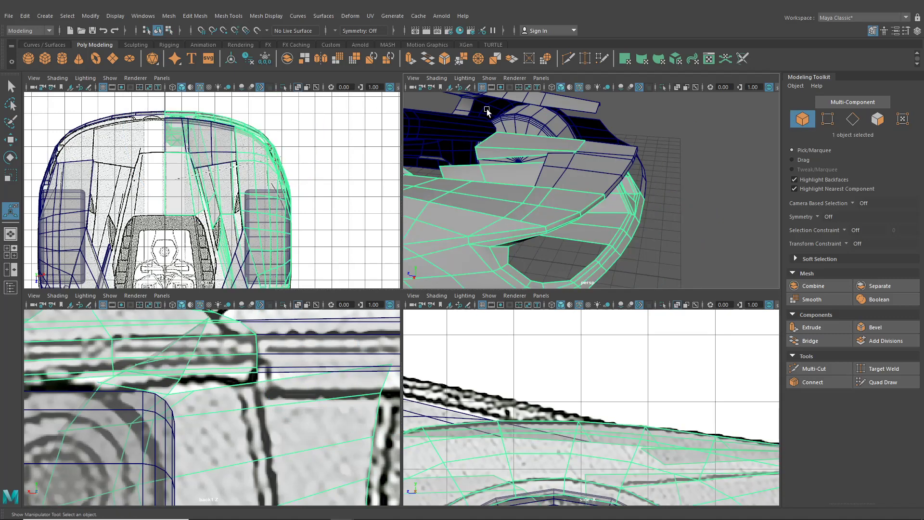
click(659, 88)
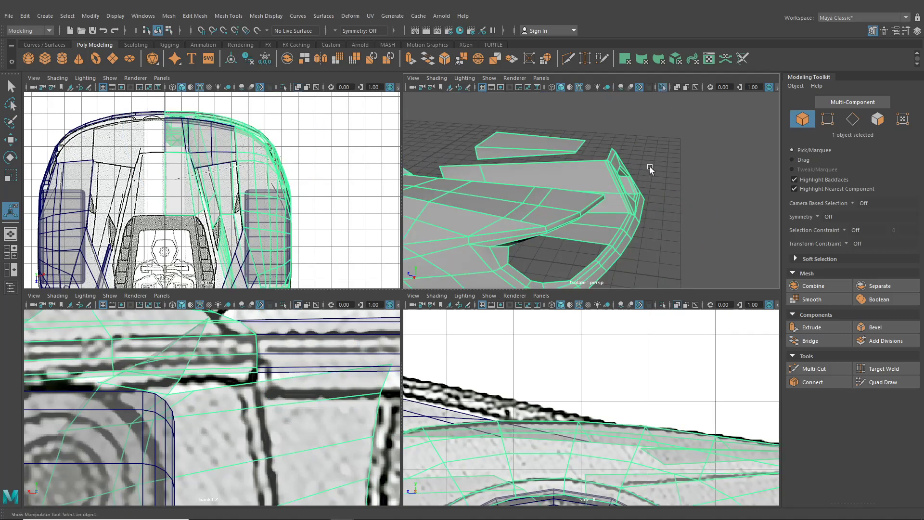
alt+drag(649, 166, 666, 201)
key(space)
Extrude the top open edge of the hexagonal exhaust surround into a narrow strip
alt+drag(613, 227, 500, 246)
click(622, 232)
mouse_move(500, 247)
right_down()
mouse_move(496, 202)
mouse_move(491, 239)
right_up()
alt+drag(490, 239, 501, 261)
click(500, 261)
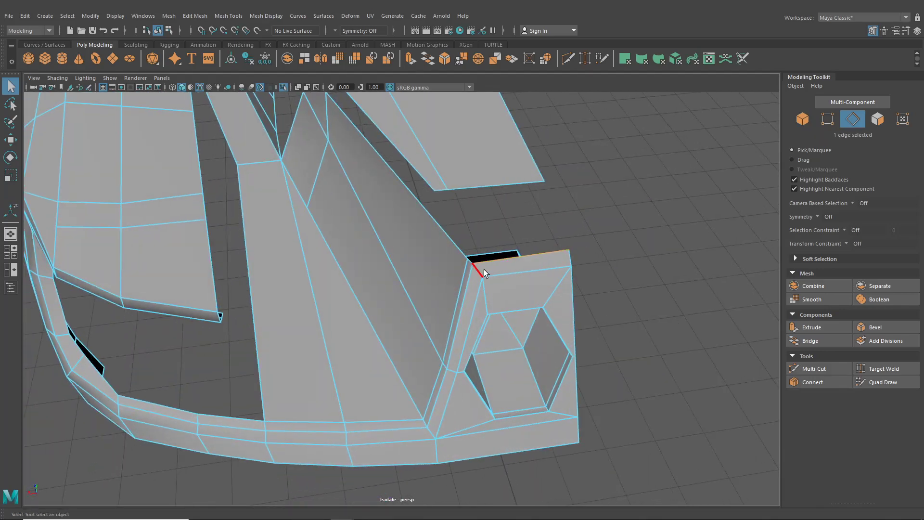
key(ctrl+e)
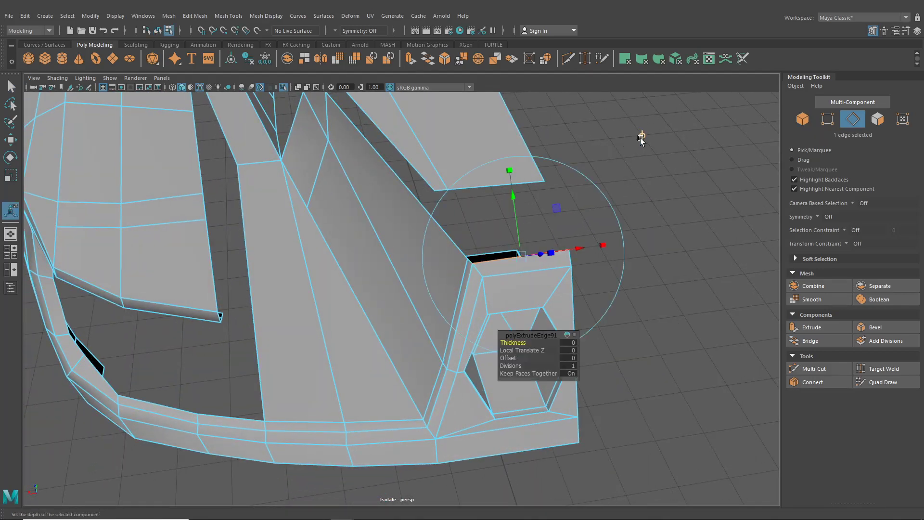
alt+drag(639, 137, 366, 342)
Weld the narrow strip's inner corner vertex to the adjoining corner of the inner side panel
right_drag(366, 245, 330, 280)
right_drag(384, 246, 356, 248)
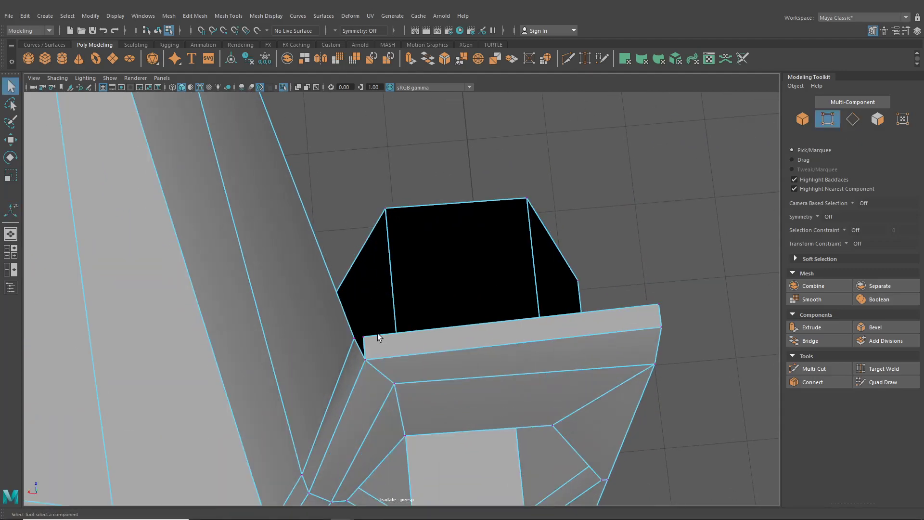
key(g)
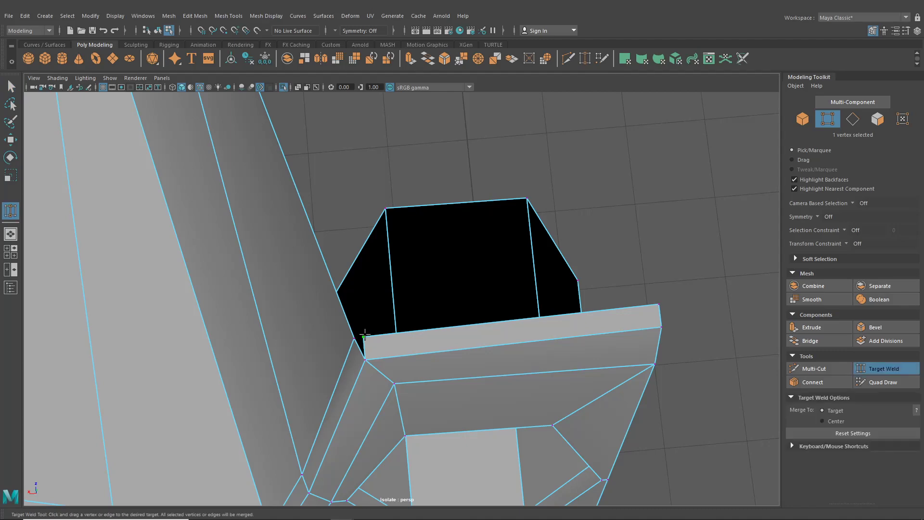
alt+drag(356, 341, 474, 289)
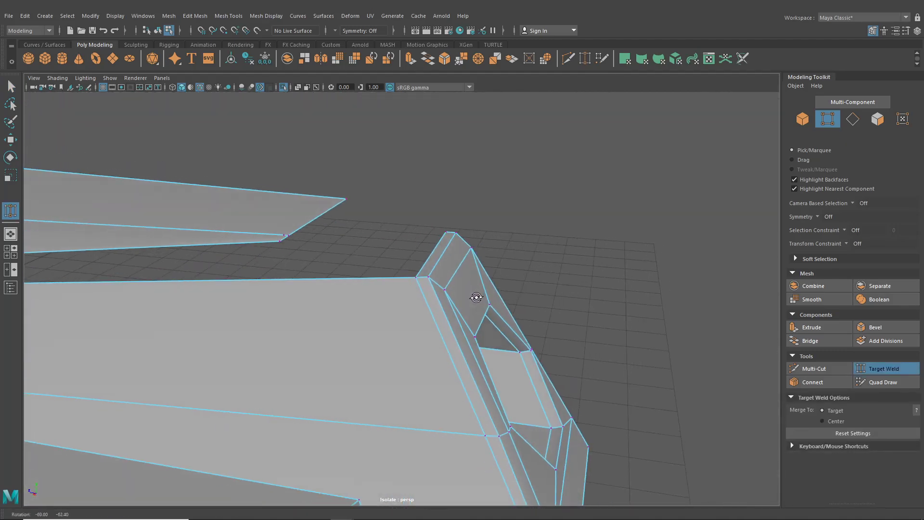
key(q)
Extrude the strip's open edge above the exhaust surround forward to just short of the separate central panel
click(157, 30)
alt+drag(303, 238, 419, 277)
right_drag(420, 278, 415, 229)
click(413, 261)
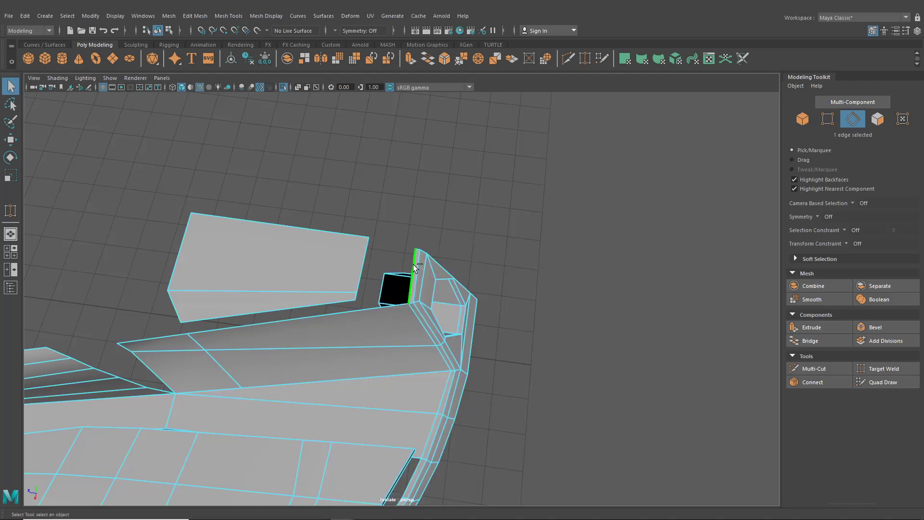
key(ctrl+e)
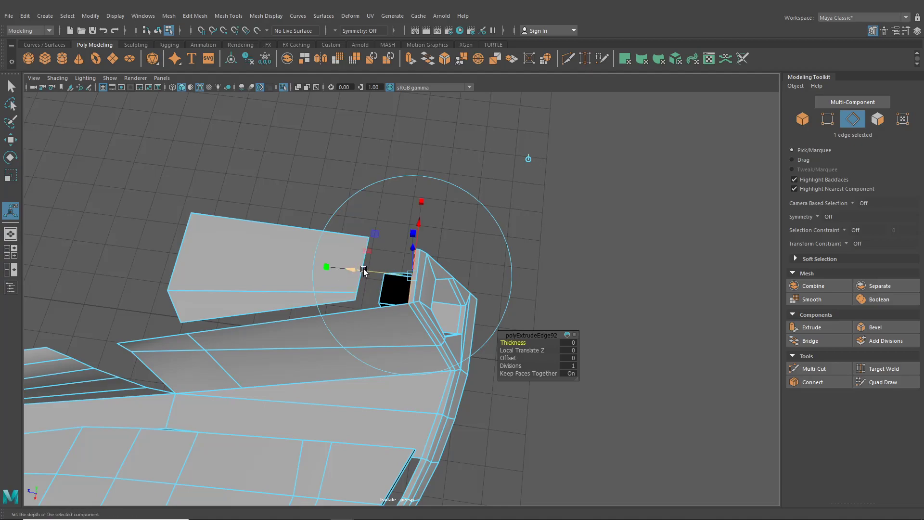
drag(363, 271, 329, 267)
alt+drag(371, 289, 343, 298)
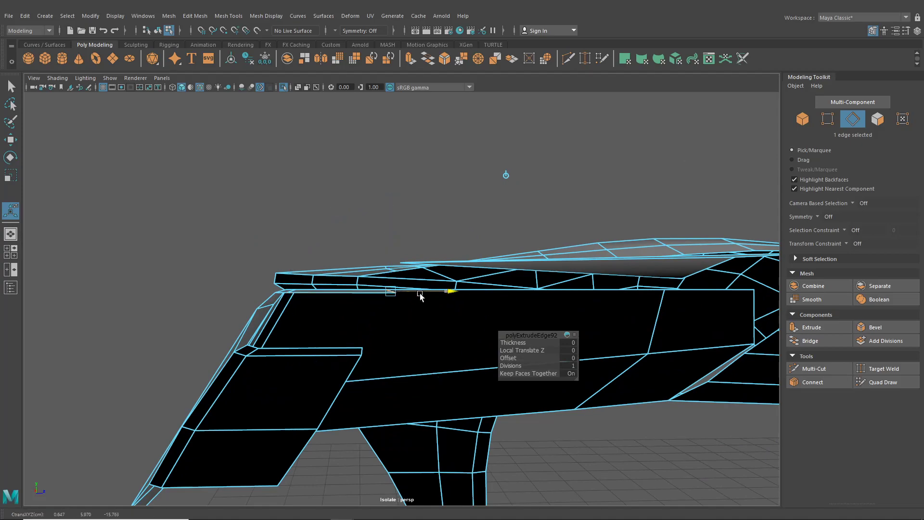
alt+drag(419, 296, 534, 373)
Insert an edge loop across the inner side panel, level with the front end of the extruded strip
click(206, 17)
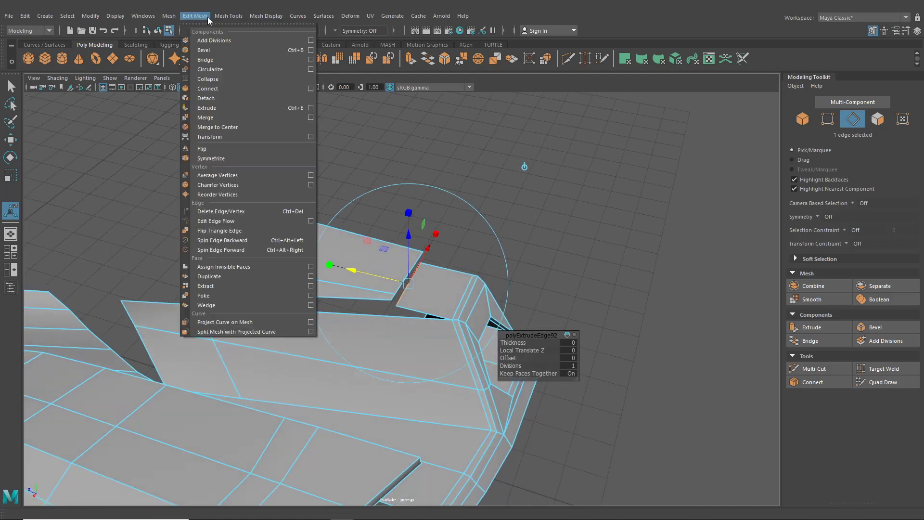
mouse_move(222, 17)
click(243, 89)
alt+drag(380, 247, 397, 319)
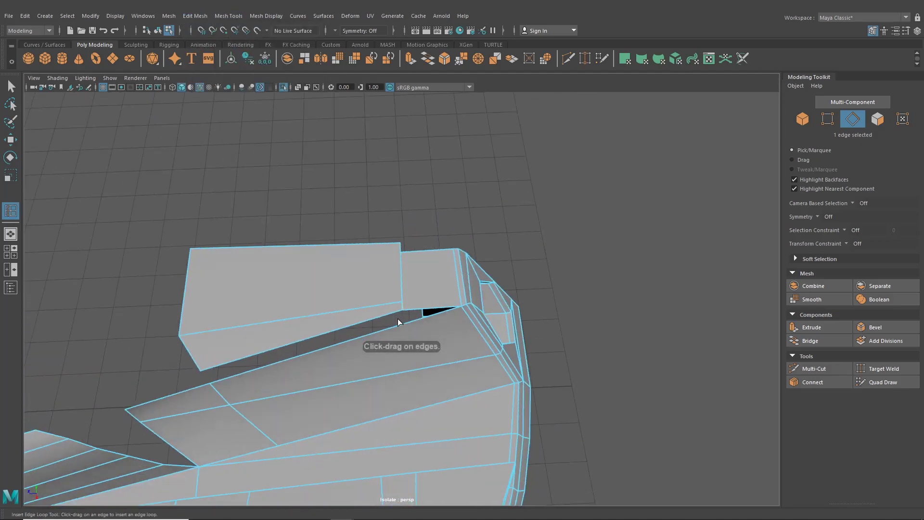
click(405, 324)
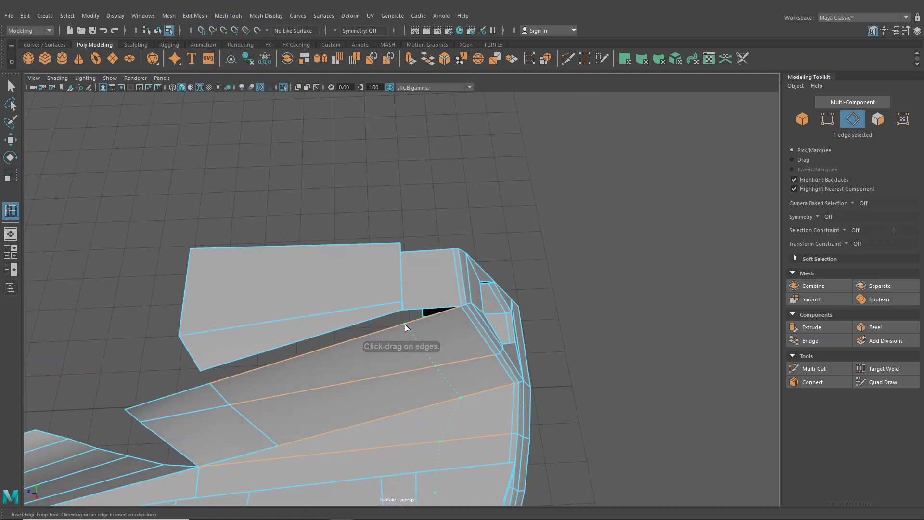
alt+drag(403, 324, 355, 234)
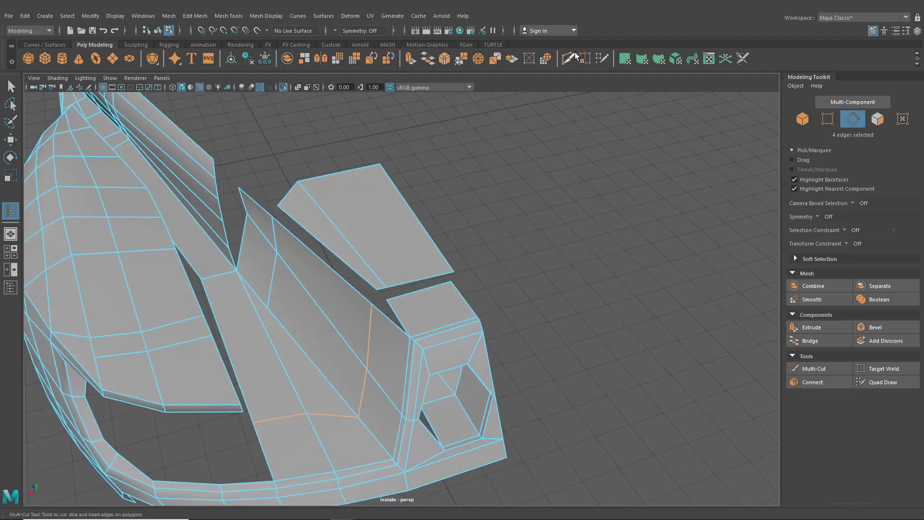
Weld the extruded strip's front inner corner to the new loop's upper vertex on the side panel
key(g)
right_drag(433, 245, 388, 246)
scroll(385, 302, up, 3)
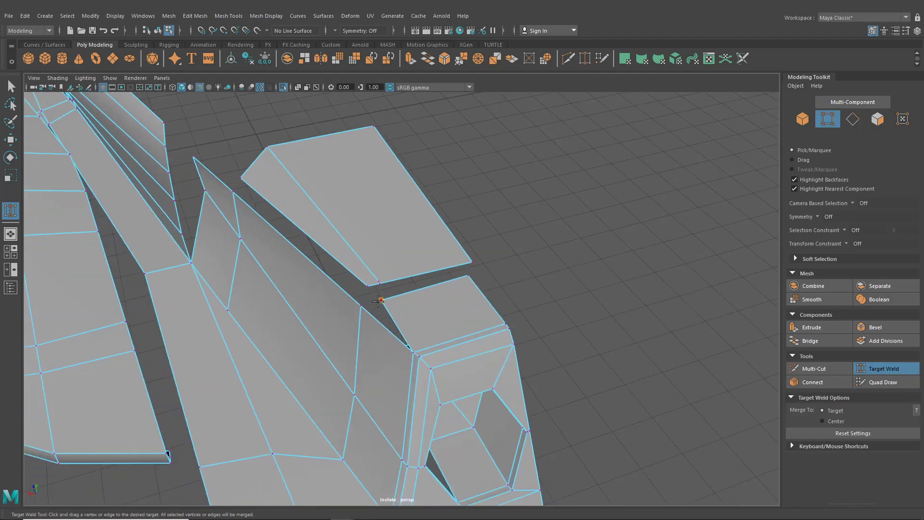
scroll(352, 302, down, 5)
alt+drag(381, 303, 360, 218)
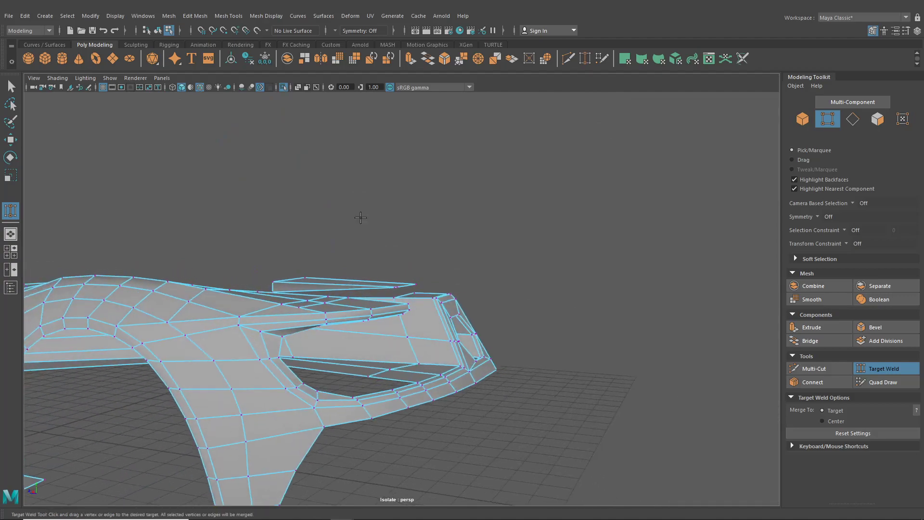
Leave isolation and examine the rear end together with the rest of the car
click(157, 31)
click(503, 279)
scroll(503, 280, up, 5)
alt+drag(503, 280, 472, 347)
scroll(418, 320, down, 4)
click(284, 87)
alt+drag(296, 235, 362, 260)
key(q)
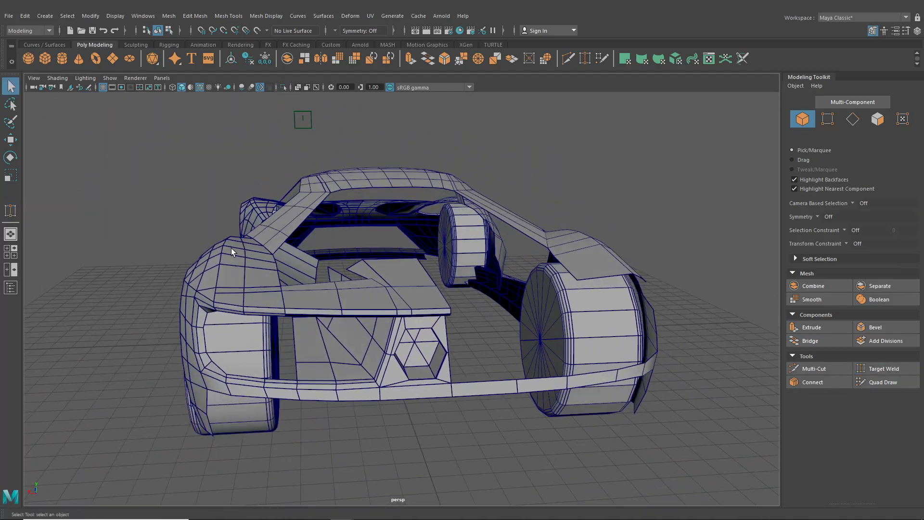
Isolate the rear body mesh and frame it around the trailing lip
click(232, 249)
alt+drag(308, 304, 315, 288)
alt+middle_drag(315, 288, 364, 290)
scroll(364, 289, up, 3)
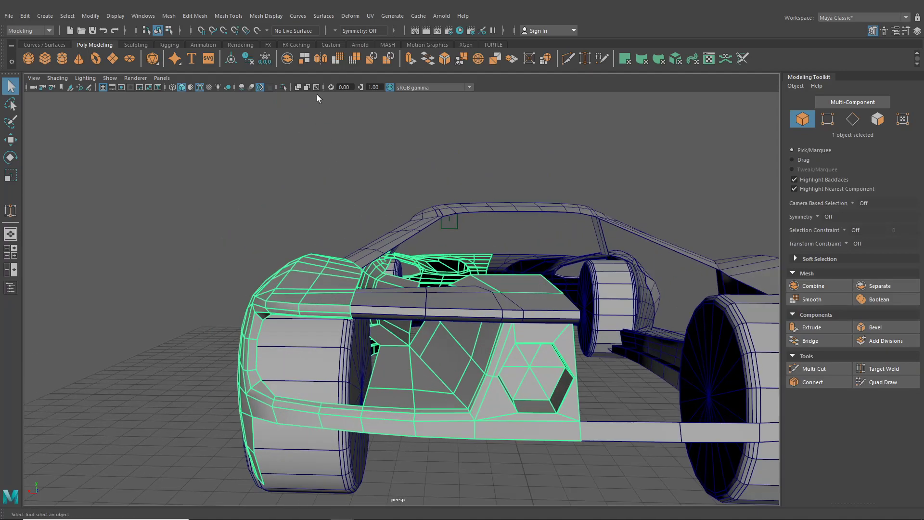
click(284, 89)
key(f)
alt+drag(387, 236, 362, 281)
scroll(367, 288, up, 3)
Extrude the three open edges at the trailing lip's inner end forward along the fender's inner edge
right_drag(360, 265, 327, 301)
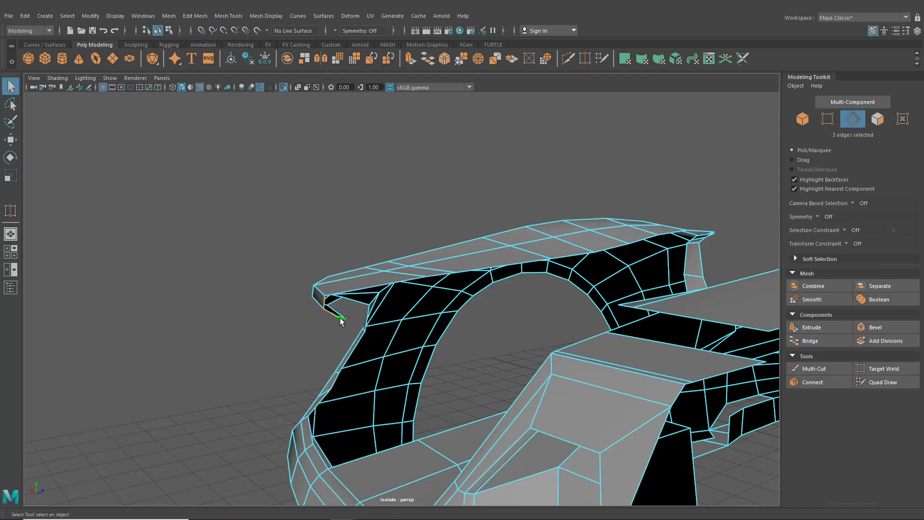
alt+drag(379, 309, 487, 308)
key(ctrl+e)
click(440, 185)
drag(596, 289, 550, 283)
alt+drag(507, 298, 420, 263)
scroll(417, 299, up, 5)
alt+drag(519, 247, 593, 232)
alt+drag(371, 262, 324, 267)
scroll(323, 267, up, 4)
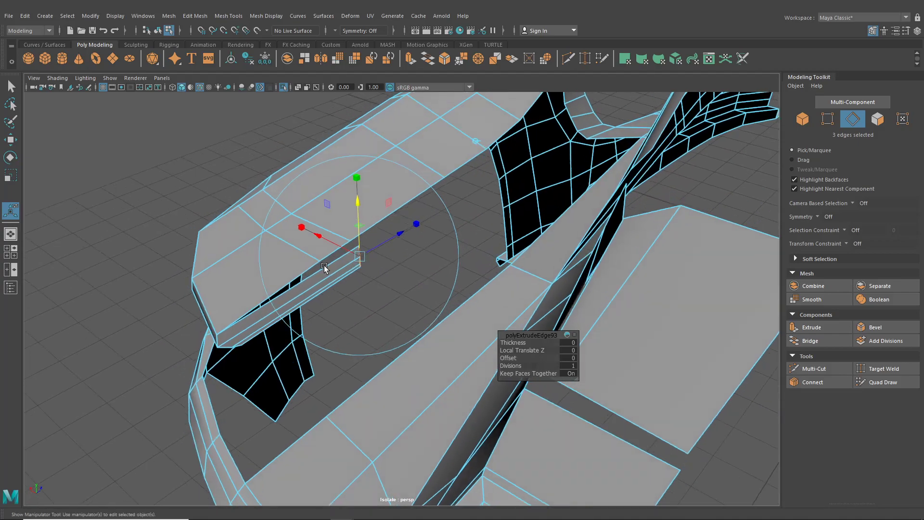
Leave isolation and shift the lip's three extruded edges forward to line up with the fender's inner-edge vertex
click(12, 251)
key(space)
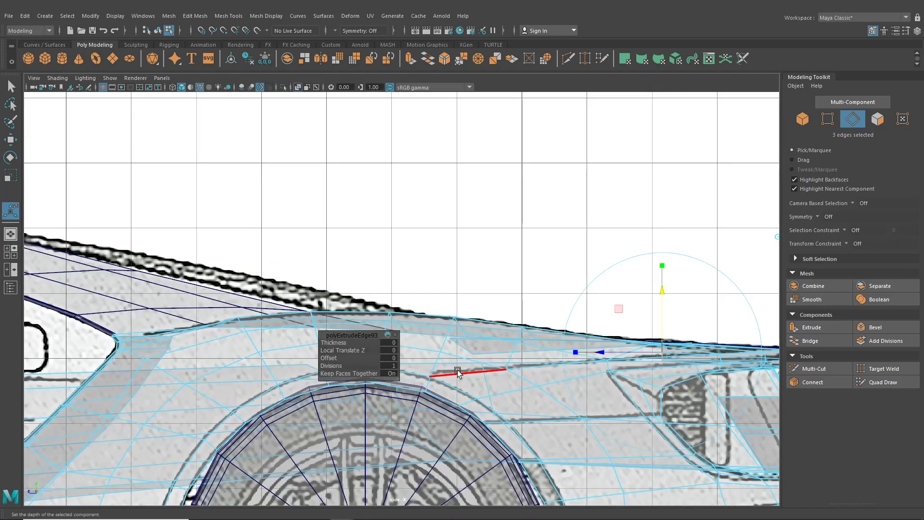
alt+middle_drag(358, 308, 385, 316)
click(11, 235)
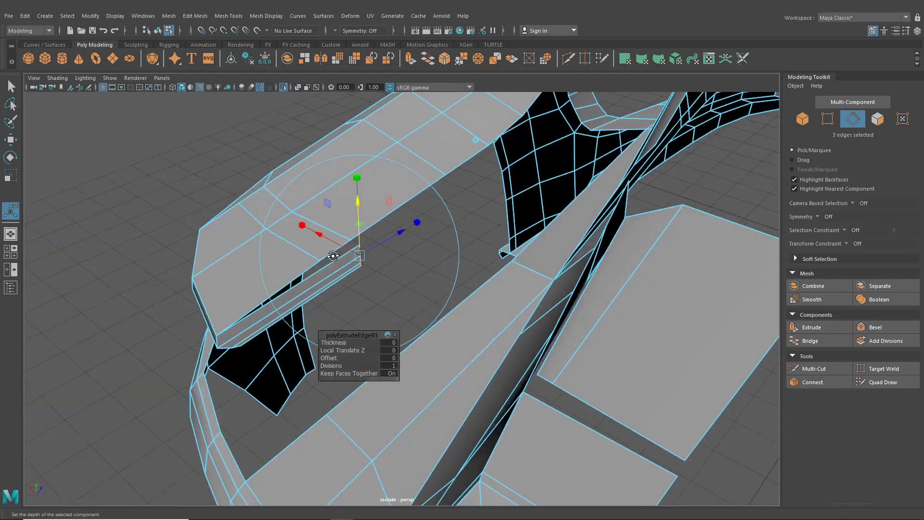
click(283, 88)
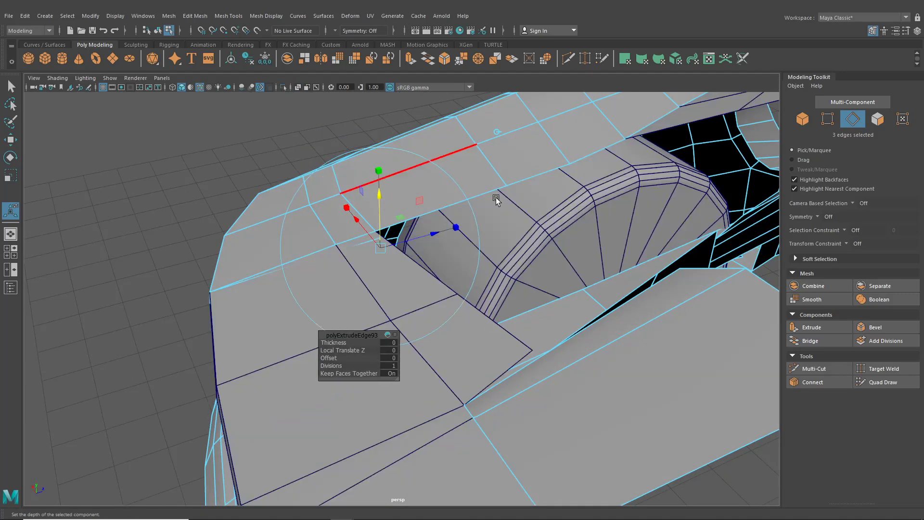
alt+drag(495, 198, 437, 226)
alt+middle_drag(438, 227, 342, 240)
drag(306, 276, 608, 254)
alt+middle_drag(592, 250, 524, 267)
drag(493, 245, 597, 328)
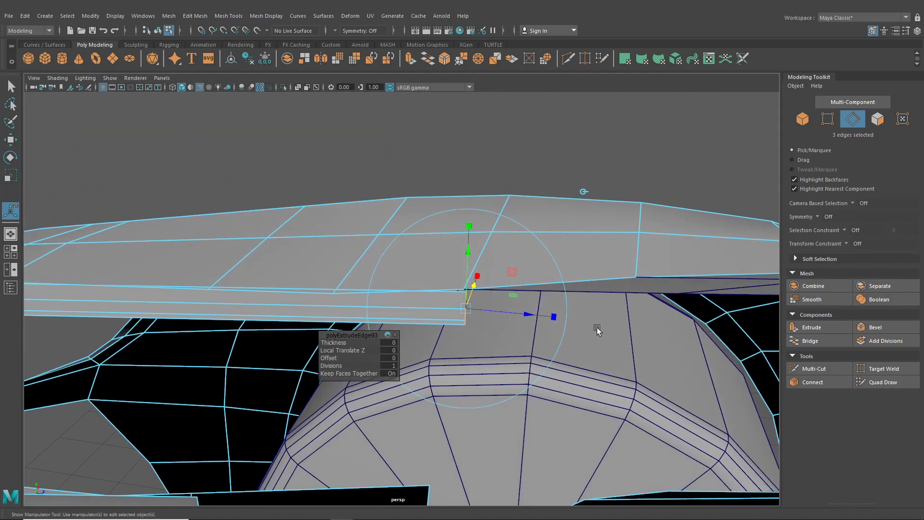
Try to target-weld the extruded lip's upper end vertex to the neighbouring fender vertex
right_drag(393, 234, 392, 214)
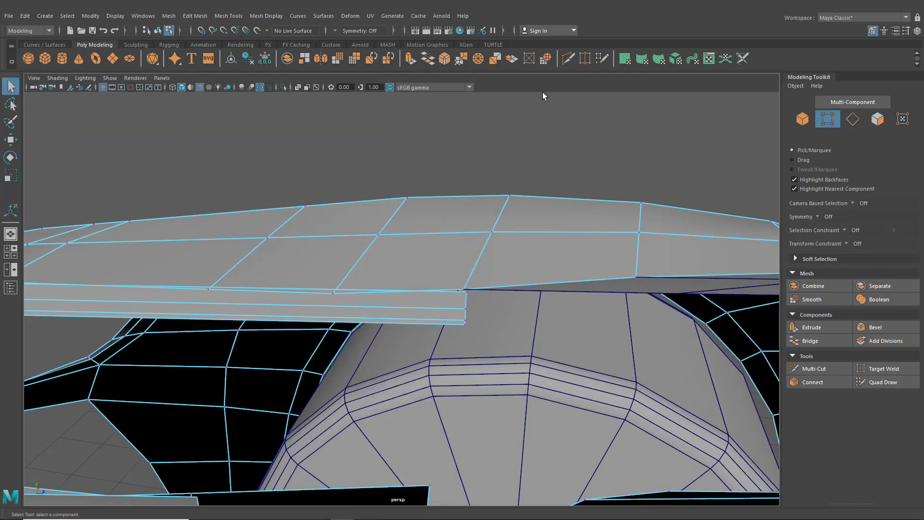
click(585, 59)
scroll(488, 289, up, 3)
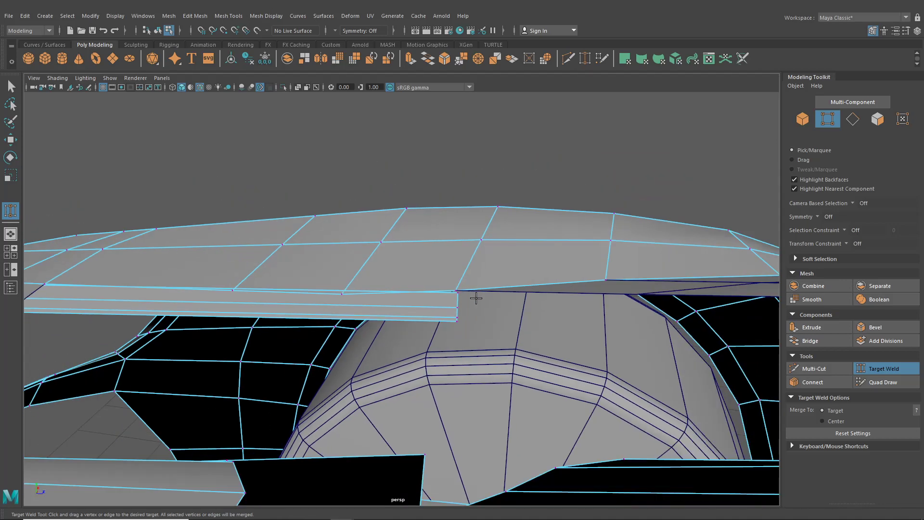
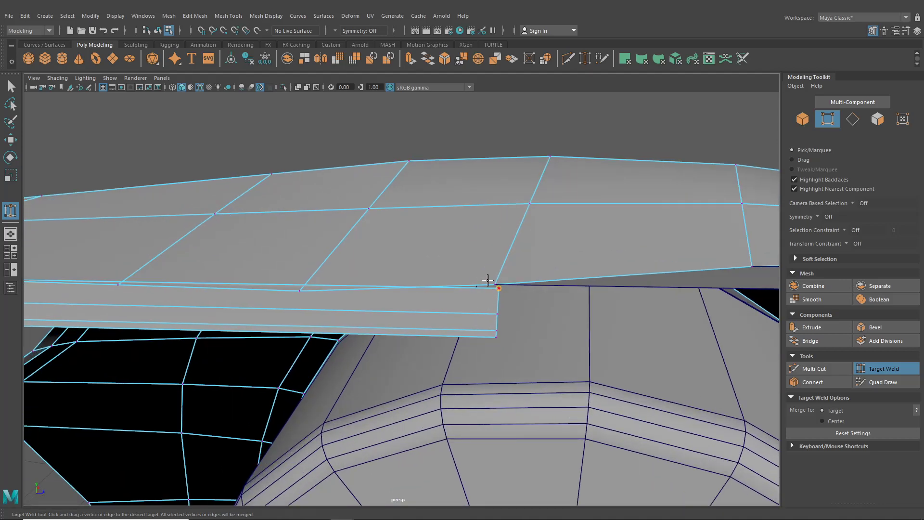
alt+drag(494, 284, 296, 242)
Move the extruded lip's upper end vertex onto the fender vertex at about X 4.72, Y 6.40, Z -11.15 and merge the two
click(11, 140)
click(500, 307)
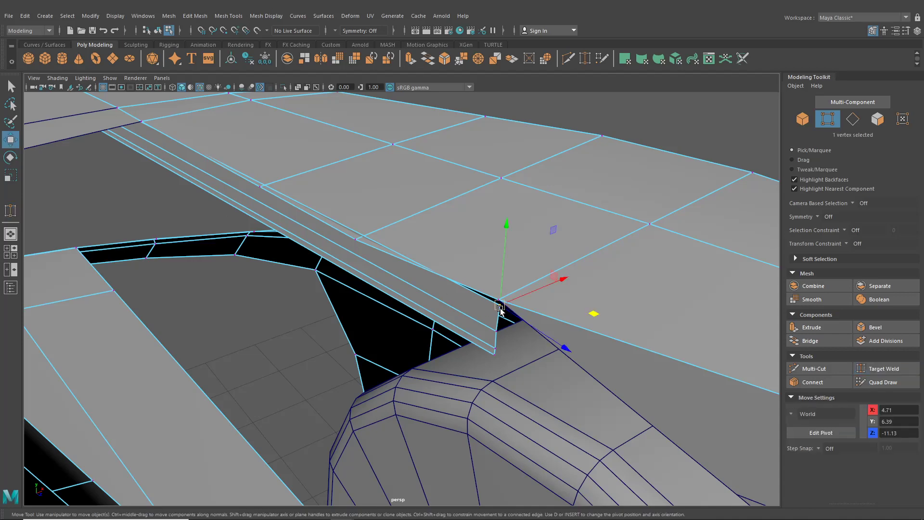
mouse_move(504, 314)
mouse_down()
mouse_move(499, 303)
mouse_move(435, 328)
mouse_move(406, 319)
mouse_up()
drag(429, 389, 429, 387)
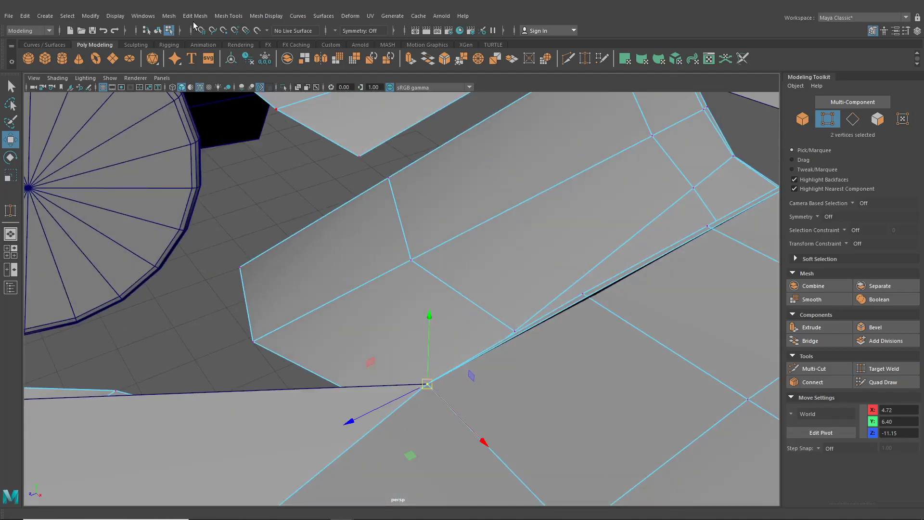
click(229, 16)
mouse_move(195, 17)
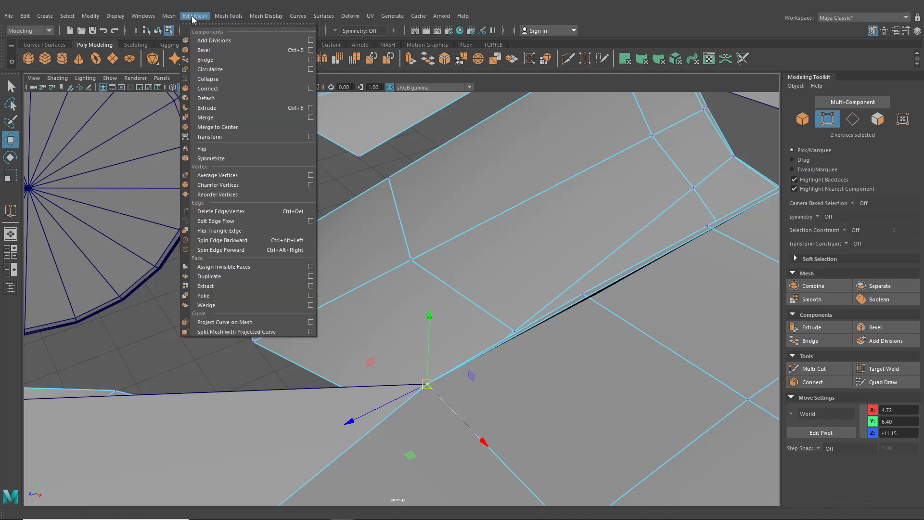
click(221, 120)
alt+drag(326, 232, 342, 143)
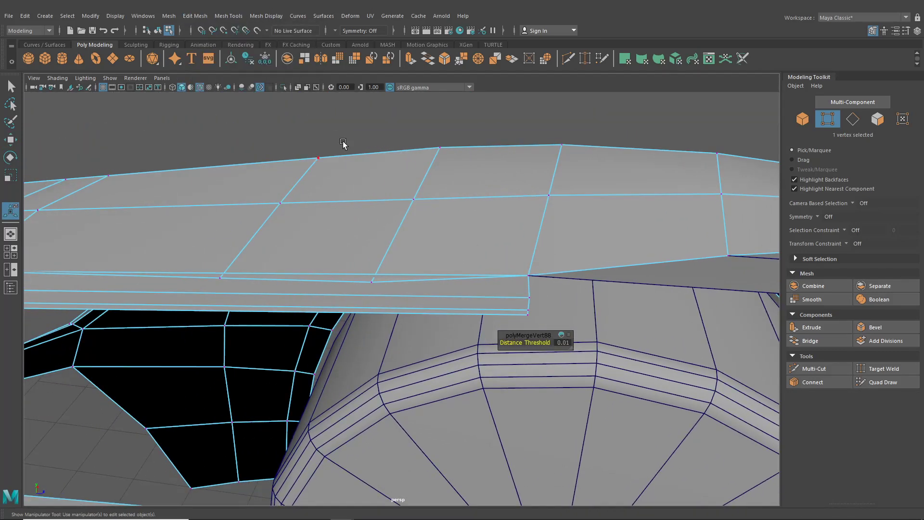
Try an edge loop across the extruded lip strip near its front end, then undo it
click(239, 17)
click(250, 89)
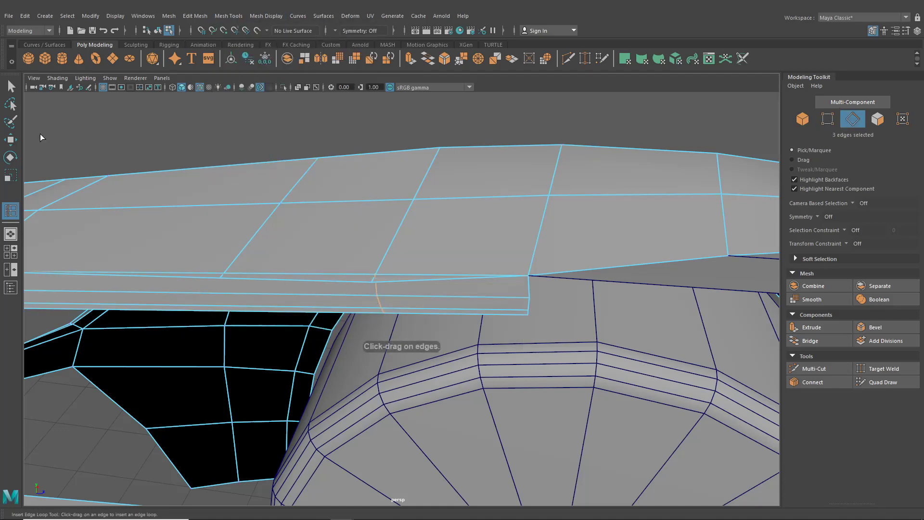
key(w)
alt+drag(87, 171, 272, 265)
drag(352, 190, 363, 204)
key(ctrl+z)
key(ctrl+z)
key(ctrl+z)
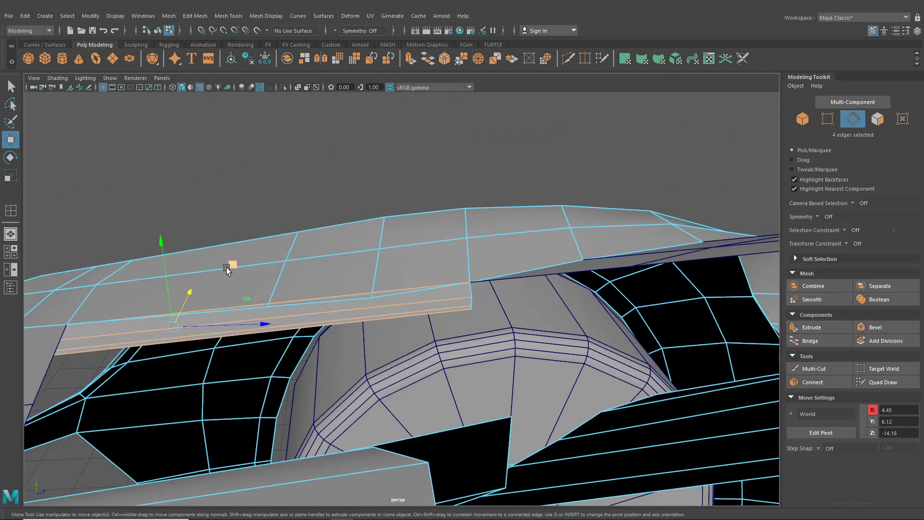
Isolate the fender mesh and insert an edge loop across the lip near its rear end, in line with the fender's cross edge
alt+drag(227, 270, 321, 174)
key(F8)
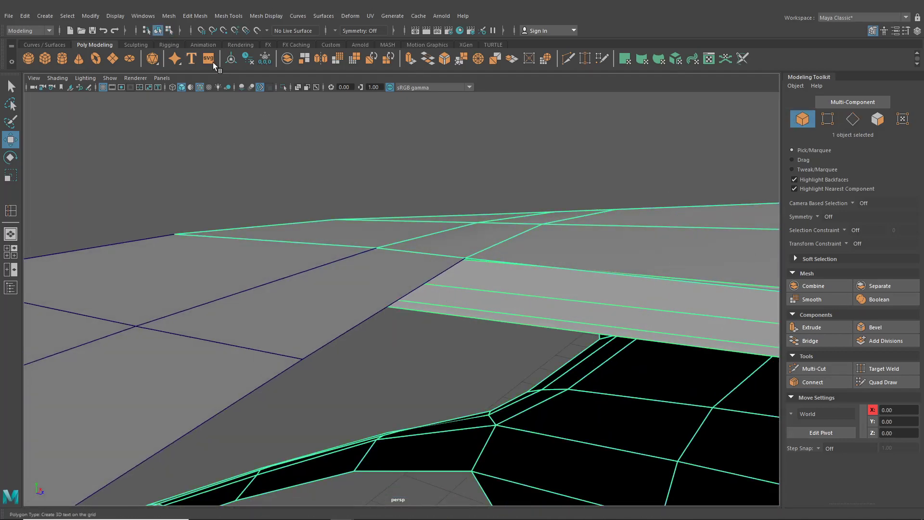
click(283, 87)
key(f)
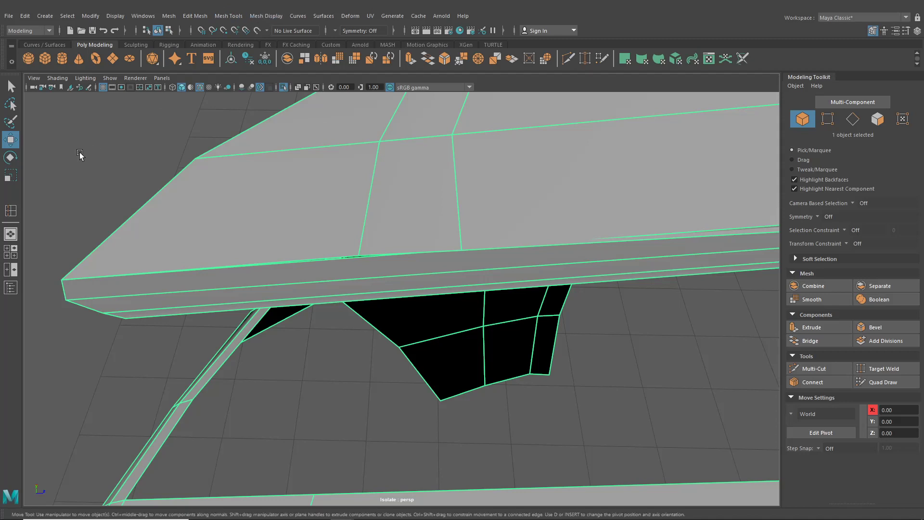
alt+drag(332, 293, 350, 304)
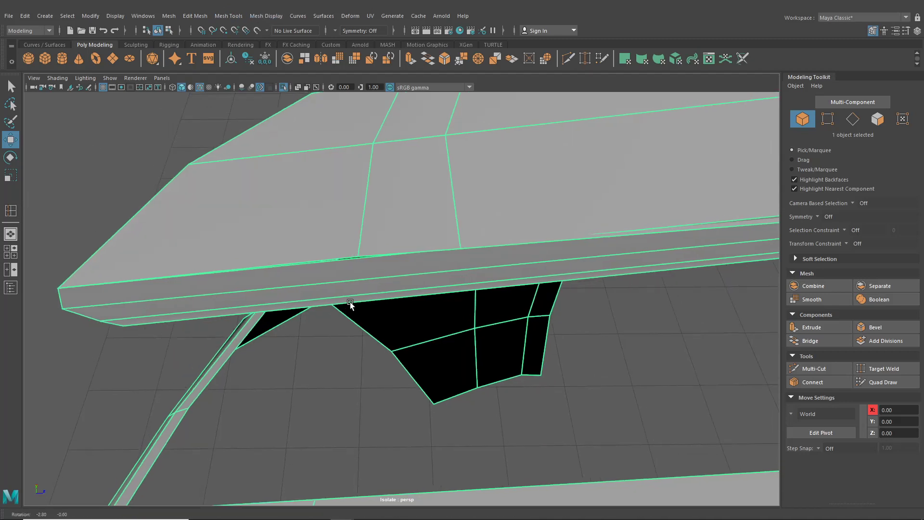
click(11, 211)
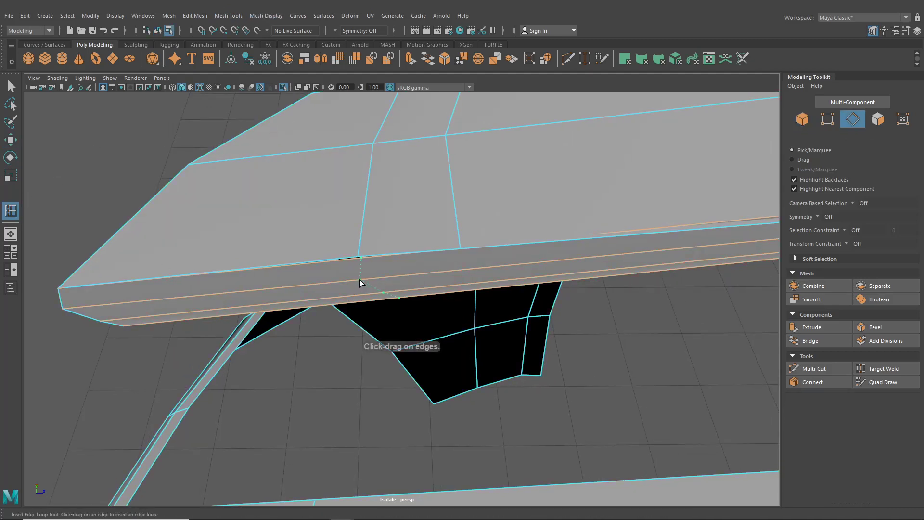
Flatten the new lip loop's three edges along Z and shift them to about X 4.30, Y 6.08, Z -15.65, meeting the fender vertex
click(11, 175)
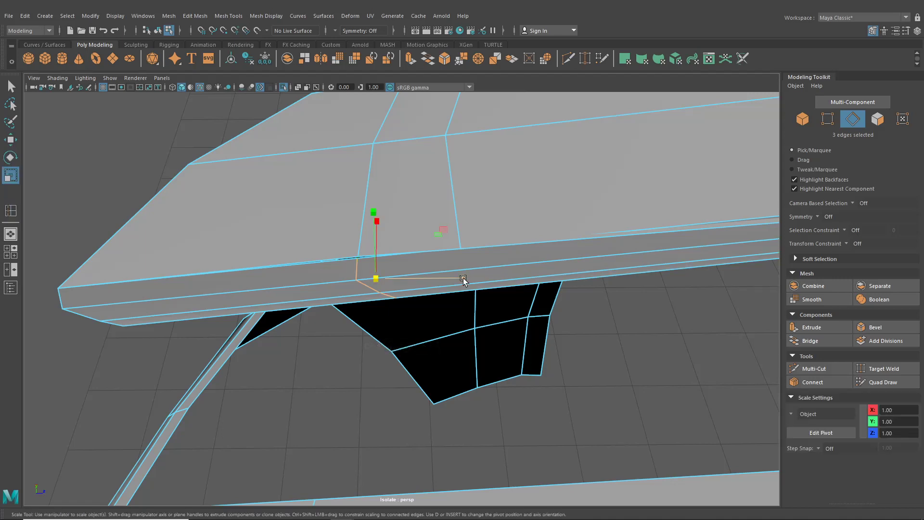
drag(463, 279, 382, 280)
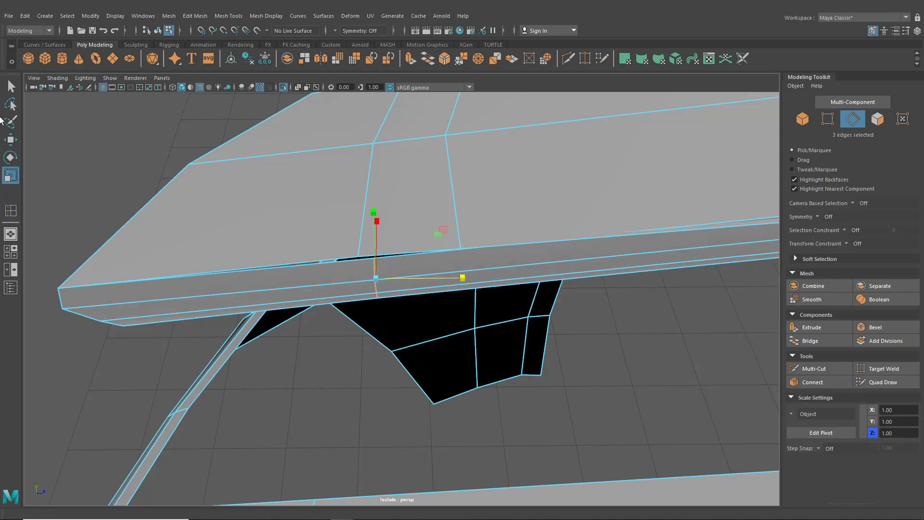
key(w)
drag(433, 278, 517, 257)
drag(354, 293, 281, 320)
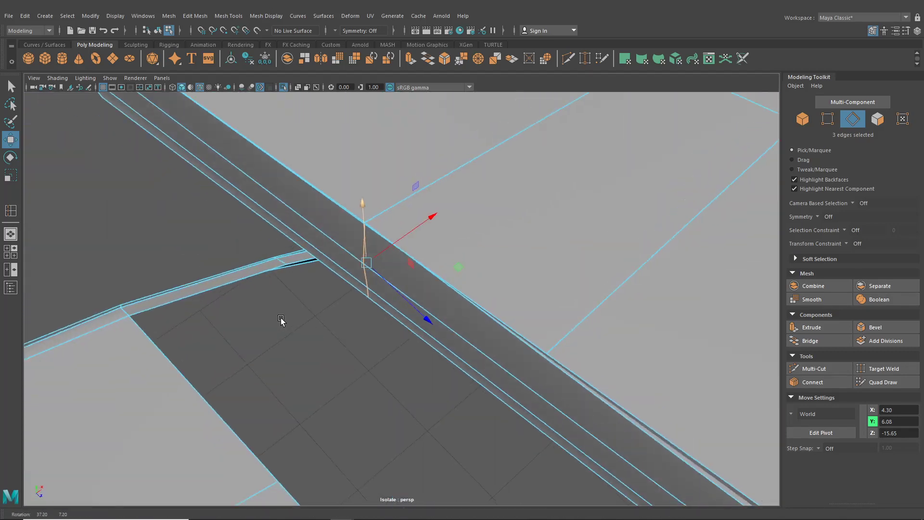
click(405, 236)
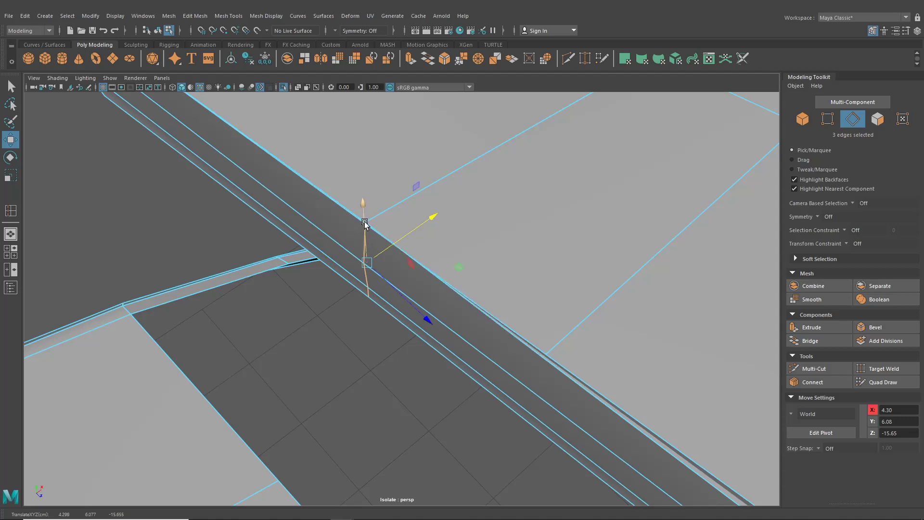
drag(365, 222, 414, 222)
Target-weld the rear lip loop's upper vertex to the adjoining fender vertex
shift+right_drag(414, 221, 413, 222)
click(528, 59)
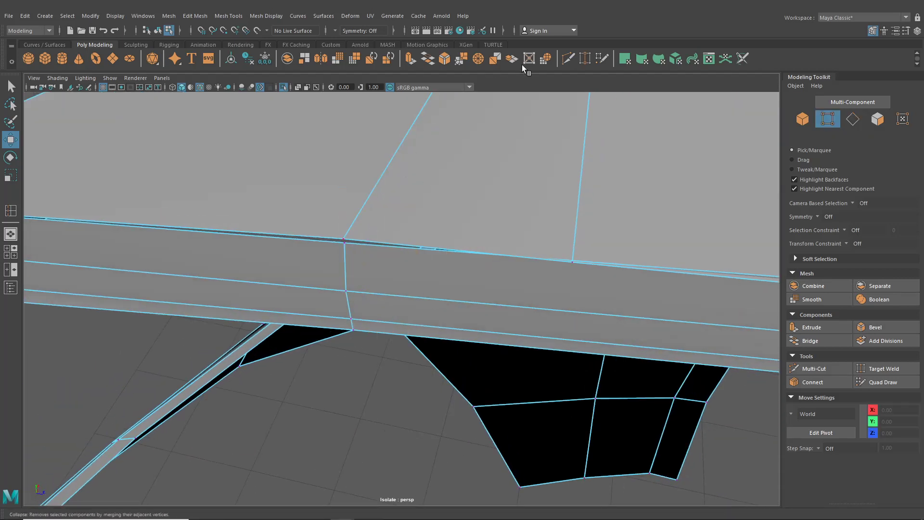
click(585, 59)
alt+drag(327, 226, 384, 288)
Insert a second edge loop across the lip at the next fender edge and move it to about X 4.33, Y 6.08, Z -15.13
scroll(337, 241, down, 3)
click(241, 20)
click(245, 92)
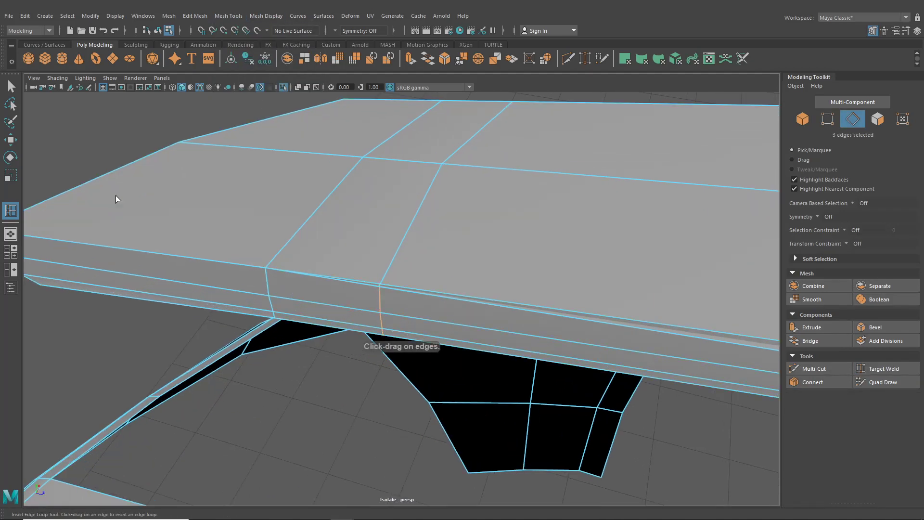
click(11, 140)
key(f)
drag(382, 272, 369, 250)
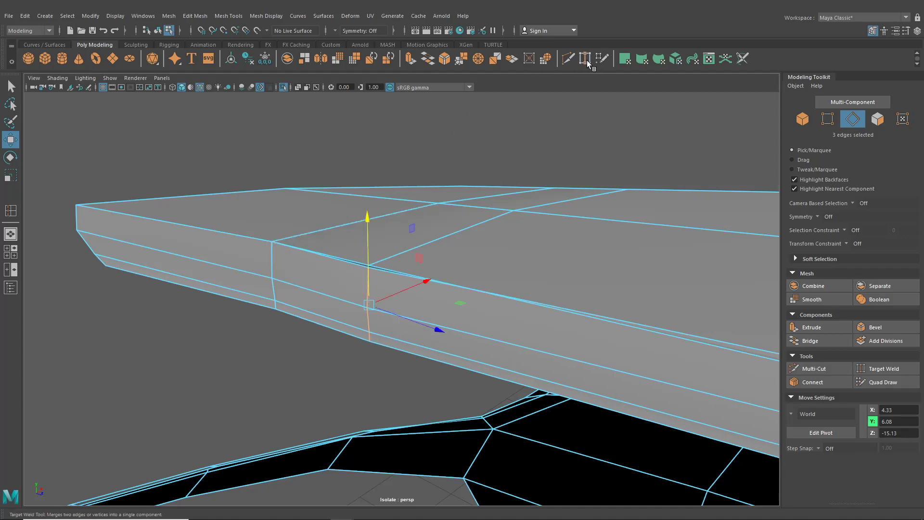
Target-weld the second lip loop's upper vertex to the fender vertex above it
click(587, 59)
scroll(385, 258, up, 2)
right_drag(348, 261, 334, 252)
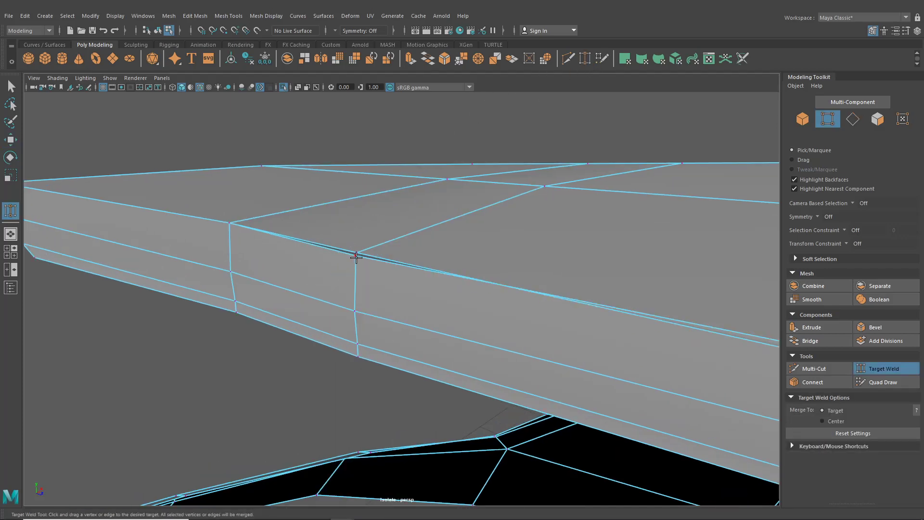
alt+drag(357, 247, 419, 247)
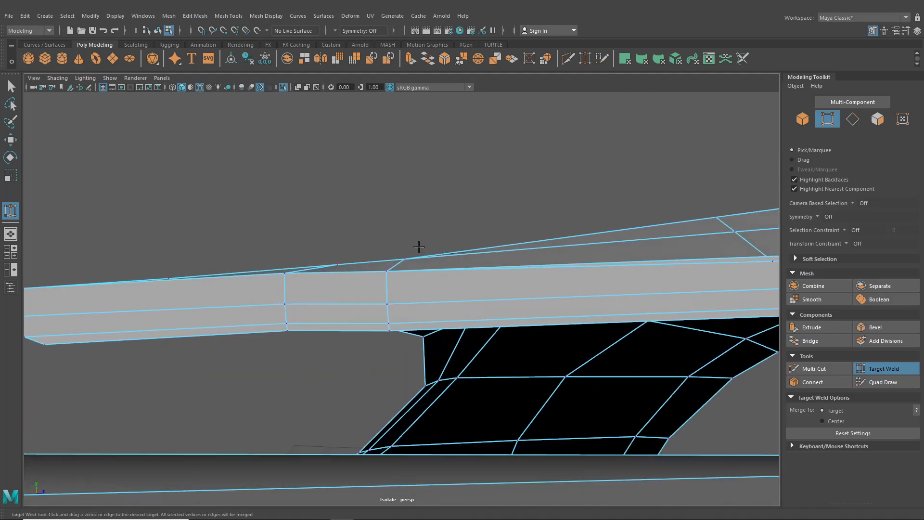
Even out the lip's middle line by adjusting the two loops' middle vertices in height, setting the rearmost to about Y 6.05
click(10, 140)
alt+drag(283, 287, 293, 270)
right_drag(291, 262, 288, 287)
click(282, 306)
drag(295, 289, 291, 284)
click(291, 289)
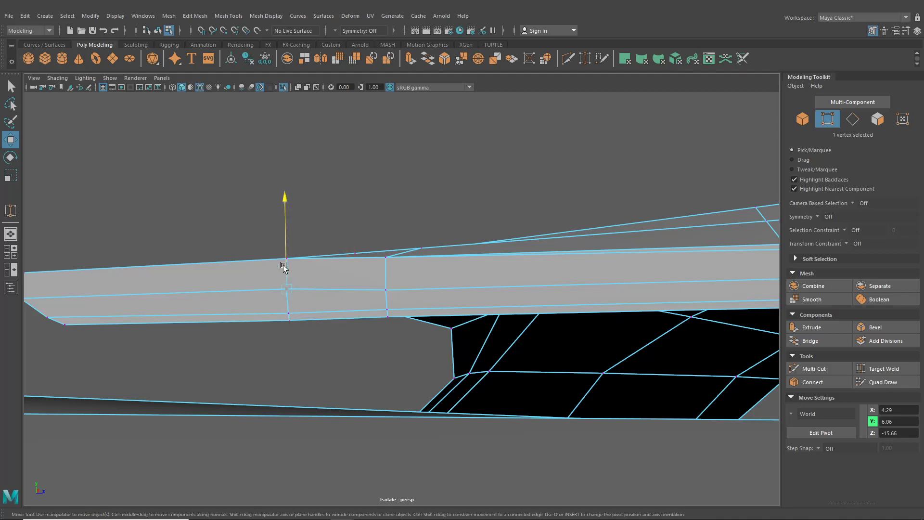
alt+drag(285, 271, 310, 283)
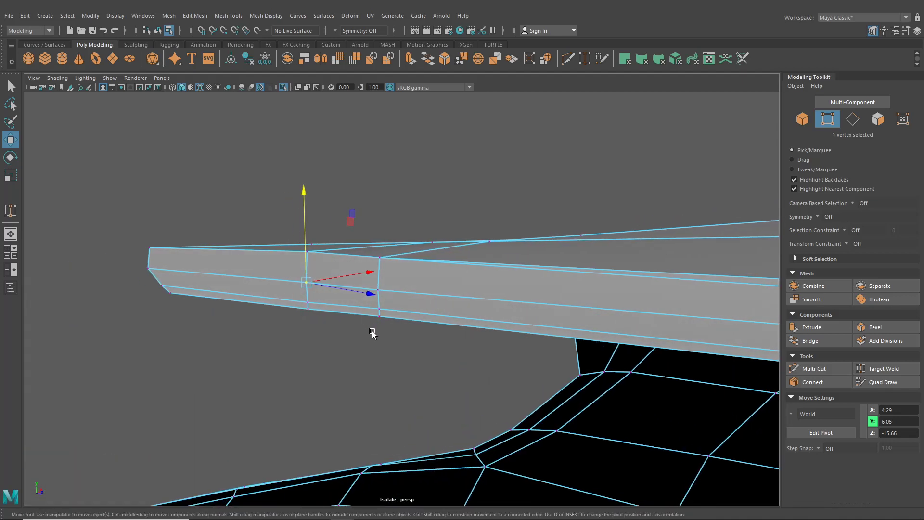
click(380, 288)
click(387, 332)
mouse_move(387, 332)
alt+mouse_down()
mouse_move(394, 347)
mouse_move(338, 345)
mouse_move(501, 333)
mouse_move(371, 336)
alt+mouse_up()
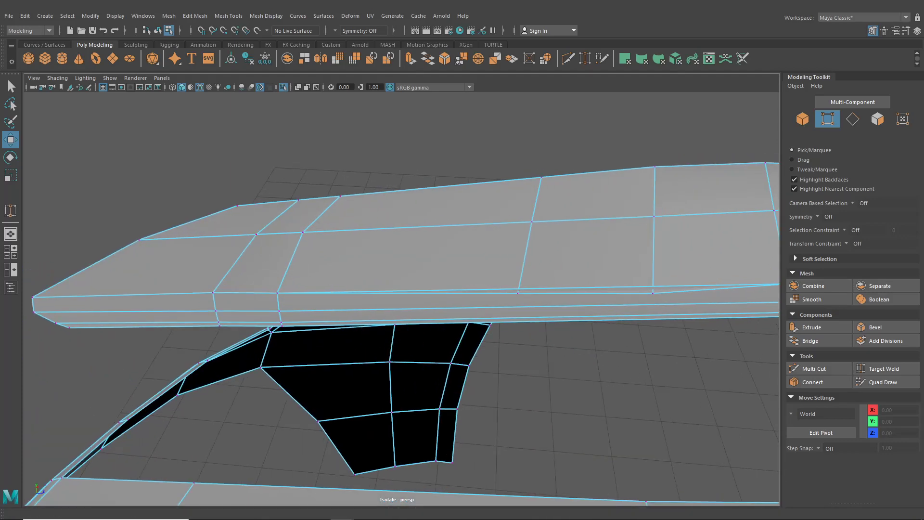
Insert a third edge loop across the lip at the next fender edge and move it to about X 4.47, Z -13.21
click(266, 16)
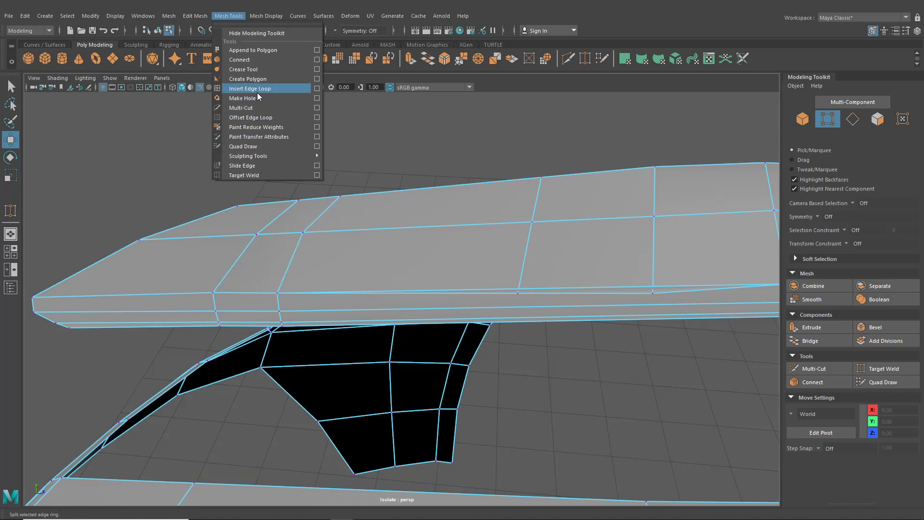
click(258, 96)
scroll(481, 279, up, 3)
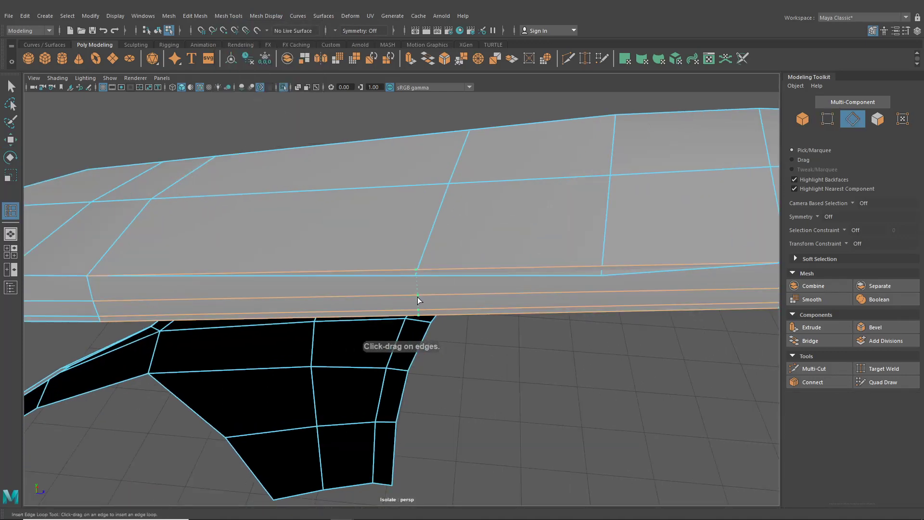
click(418, 295)
click(11, 140)
alt+drag(277, 231, 394, 245)
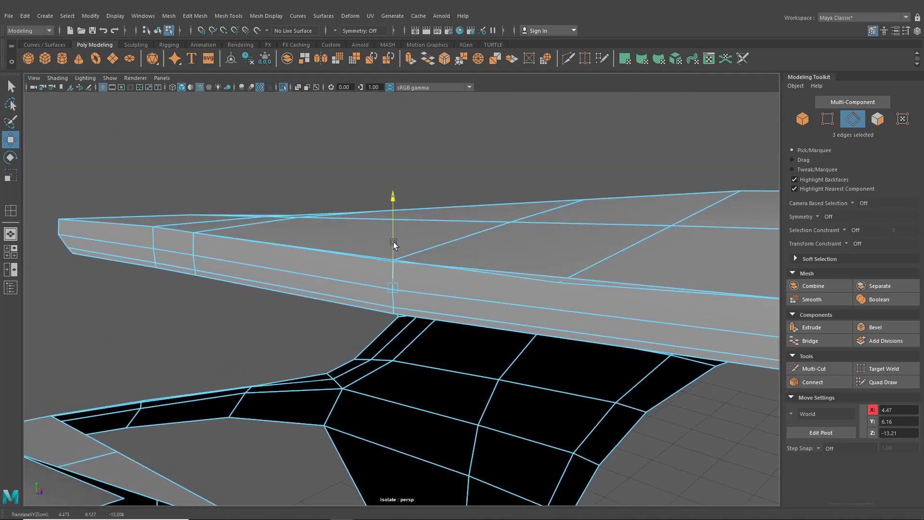
Align the third lip loop's upper vertex with the fender vertex and target-weld the two
right_drag(342, 243, 422, 339)
click(388, 239)
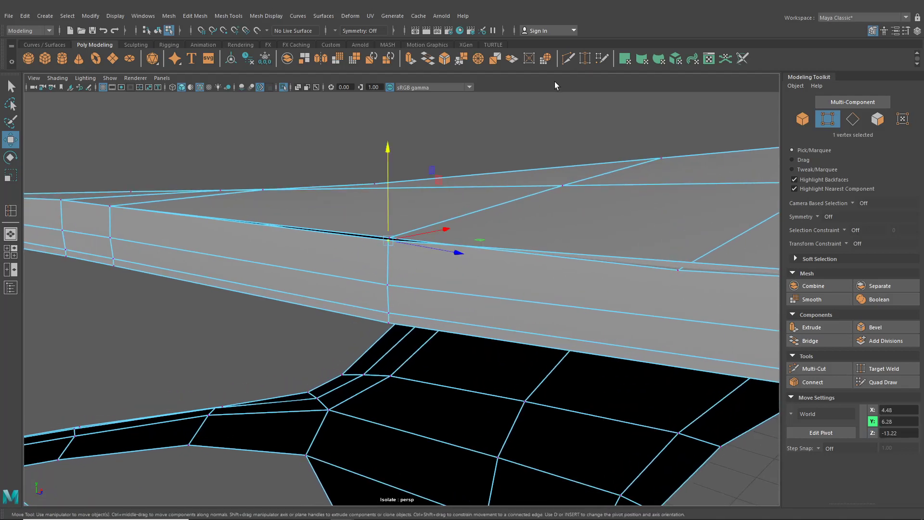
click(582, 62)
drag(393, 232, 394, 233)
alt+right_drag(469, 249, 423, 259)
alt+drag(443, 280, 416, 275)
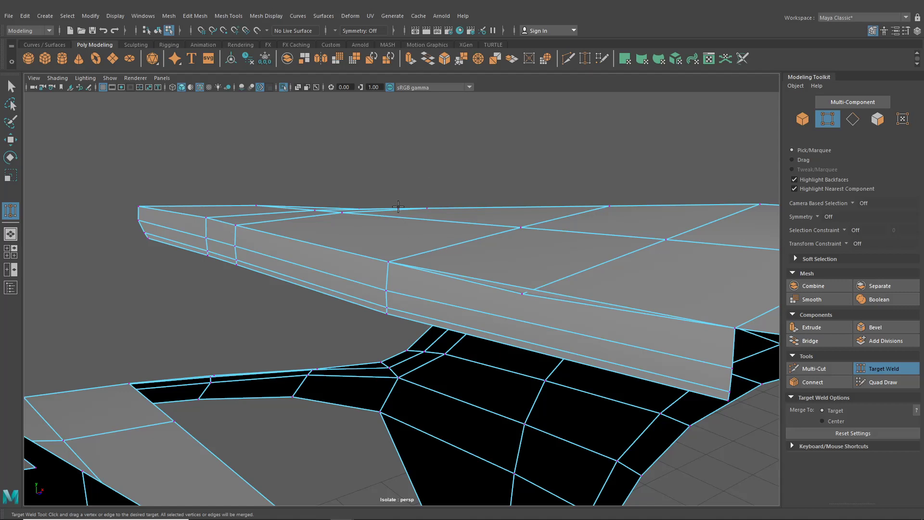
Insert a fourth edge loop across the lip near its front end and move it to about X 4.56, Y 6.17, Z -12.16
click(266, 16)
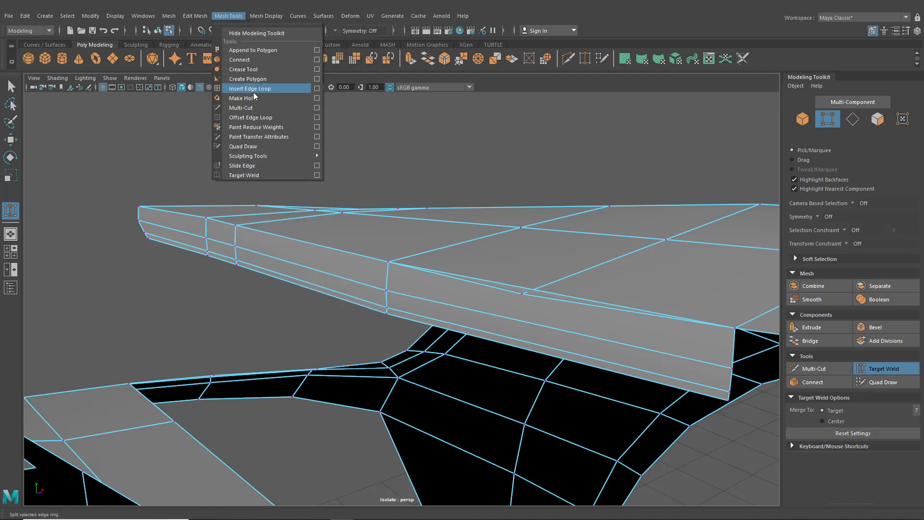
click(260, 87)
mouse_move(470, 279)
alt+mouse_down()
mouse_move(409, 265)
mouse_move(463, 271)
alt+mouse_up()
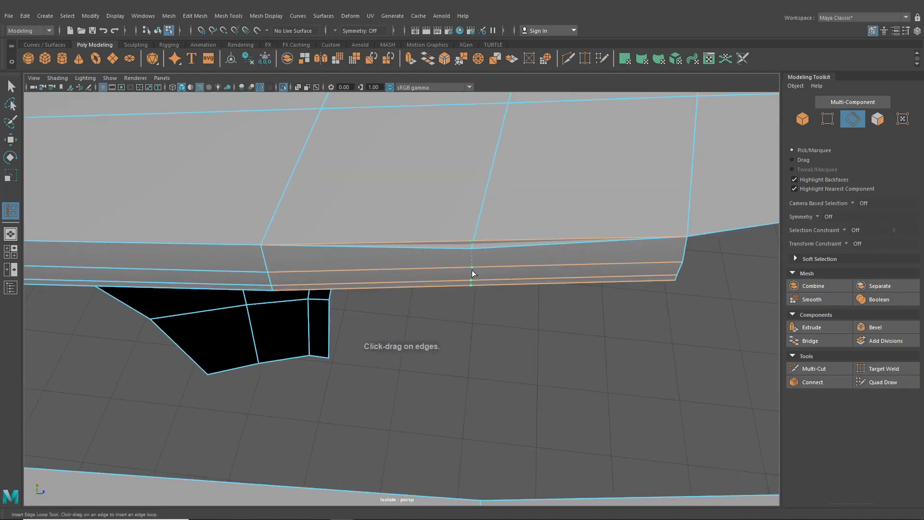
click(475, 275)
key(w)
key(f)
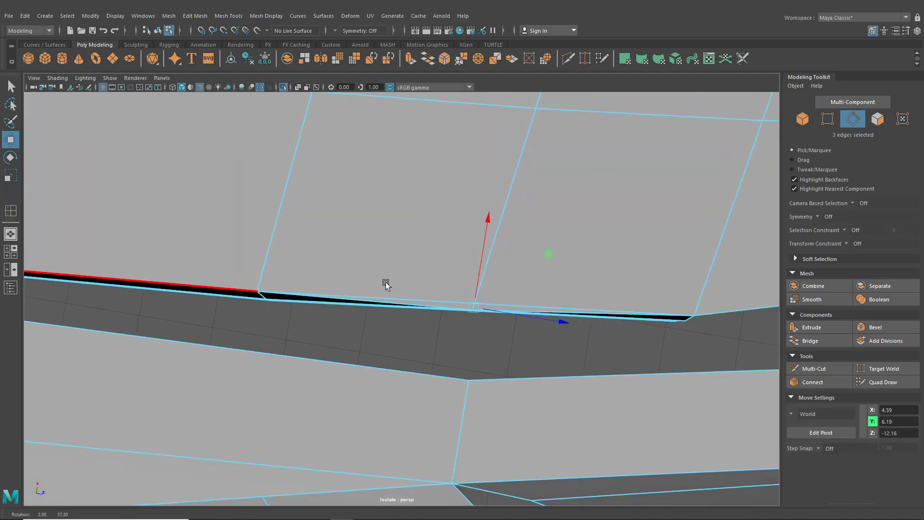
drag(479, 258, 424, 216)
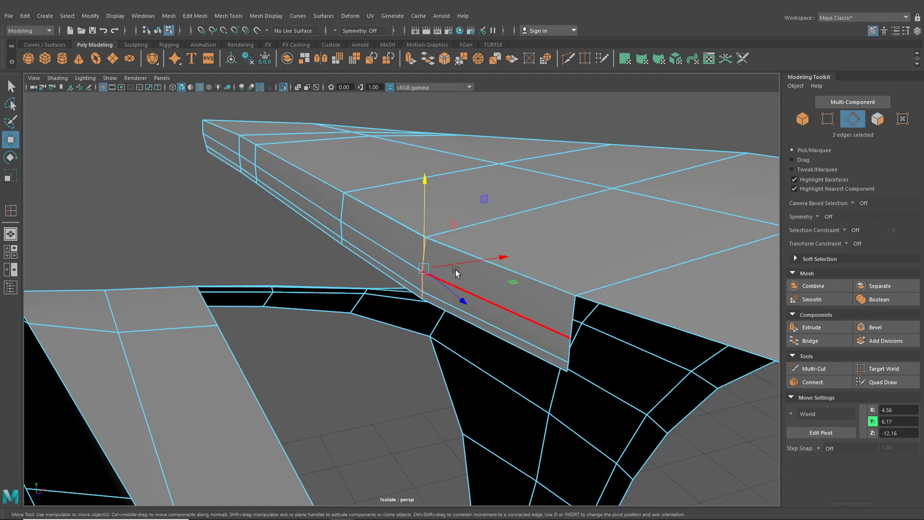
click(457, 270)
key(ctrl+z)
drag(454, 267, 454, 269)
drag(434, 230, 452, 233)
Target-weld the fourth lip loop's upper vertex to the matching fender vertex
right_drag(452, 233, 413, 212)
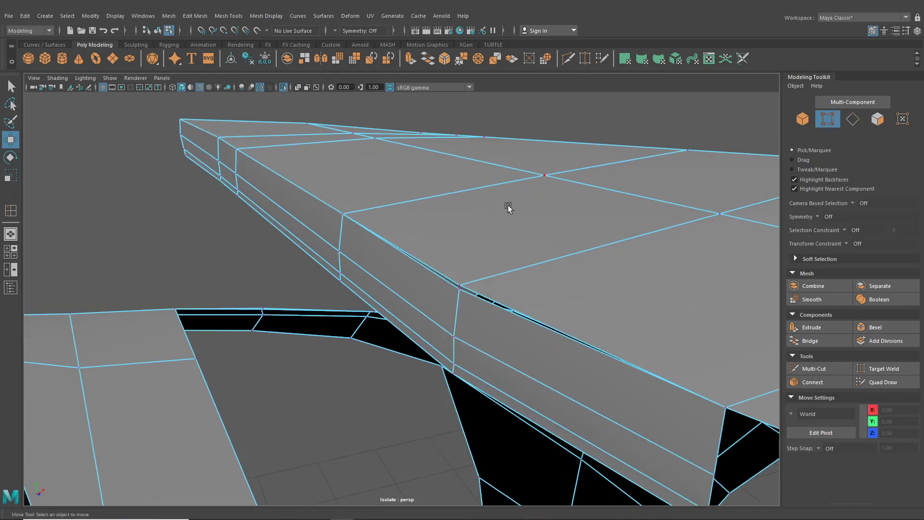
drag(460, 281, 460, 277)
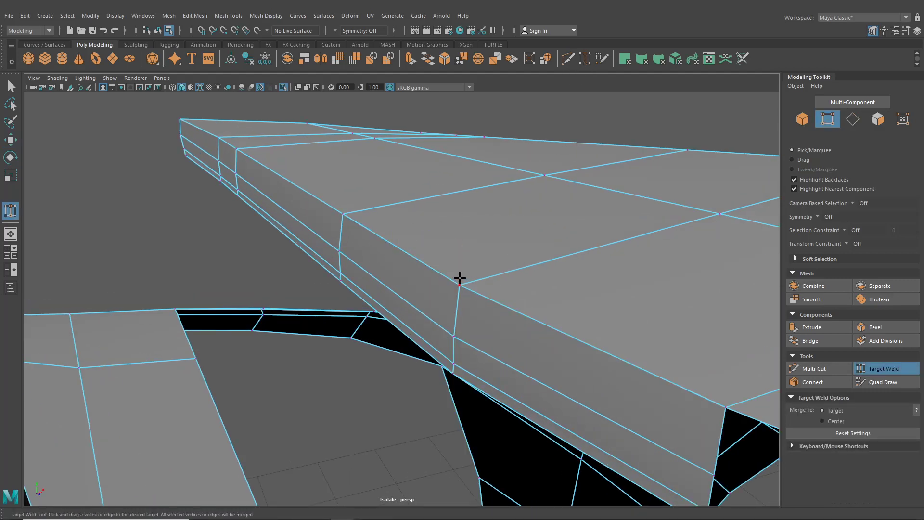
click(9, 138)
Select the fourth lip loop's three lower vertices and adjust their height to about Y 6.08
alt+drag(308, 201, 459, 219)
alt+middle_drag(459, 219, 459, 237)
alt+drag(459, 236, 522, 300)
drag(579, 311, 604, 353)
alt+drag(604, 352, 548, 272)
alt+drag(493, 285, 405, 336)
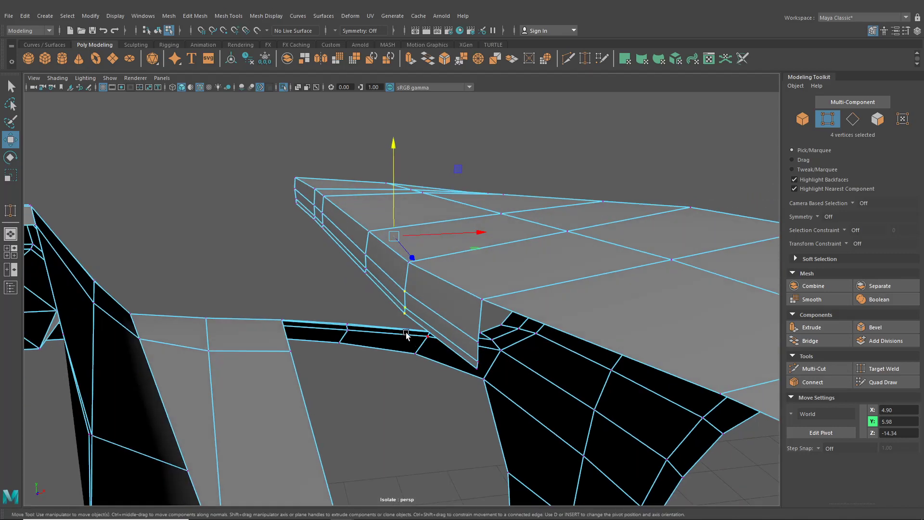
drag(408, 294, 408, 295)
alt+drag(408, 295, 486, 274)
Leave isolation and examine the rear fender's inner edge against the blueprint in the top view
scroll(402, 270, down, 4)
scroll(275, 285, down, 4)
alt+drag(275, 285, 371, 294)
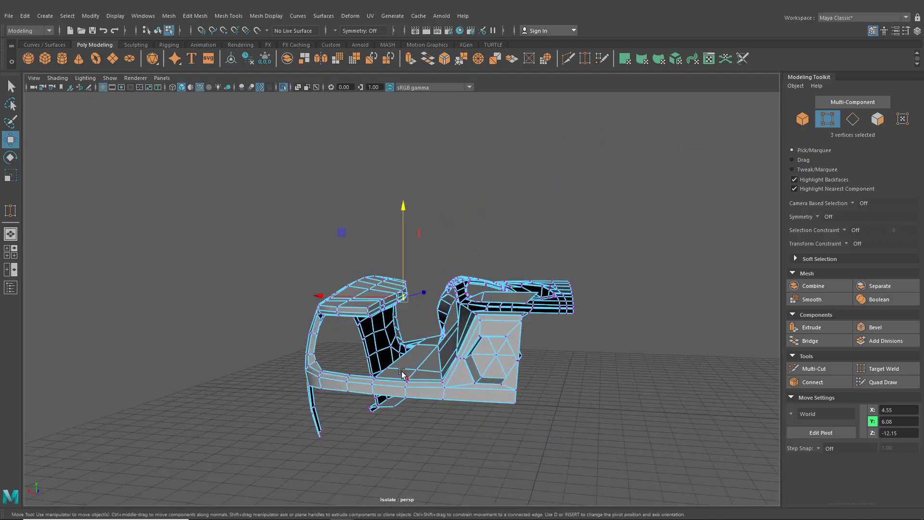
alt+drag(400, 354, 457, 332)
scroll(403, 346, down, 3)
scroll(457, 332, up, 2)
alt+drag(368, 318, 76, 277)
click(8, 254)
key(space)
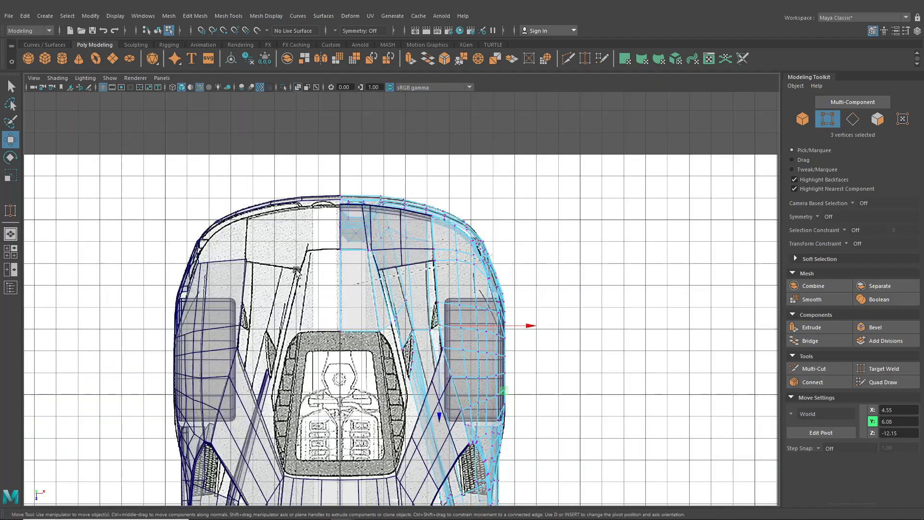
scroll(367, 222, up, 4)
scroll(366, 220, up, 3)
alt+middle_drag(412, 170, 389, 322)
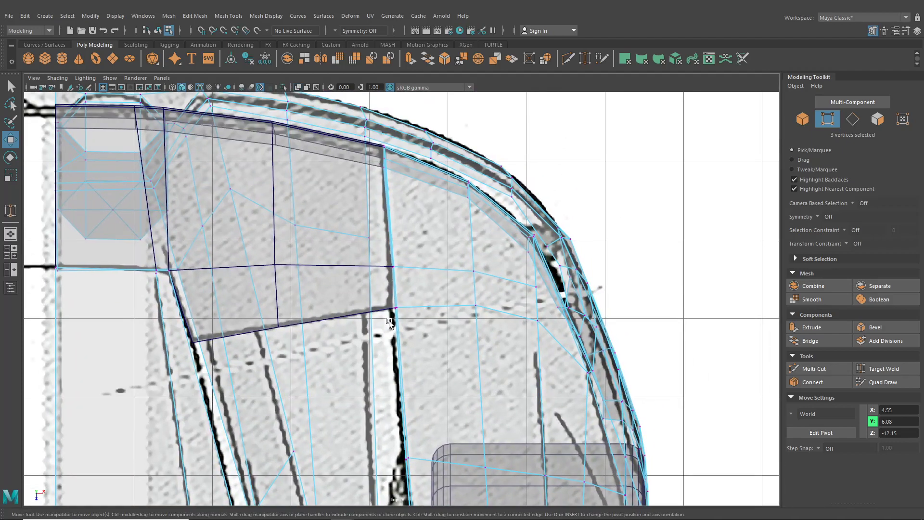
Scale three successive four-vertex rows of the rear fender's inner lip in X, starting near the panel corner, to straighten it in the top view
scroll(406, 286, up, 4)
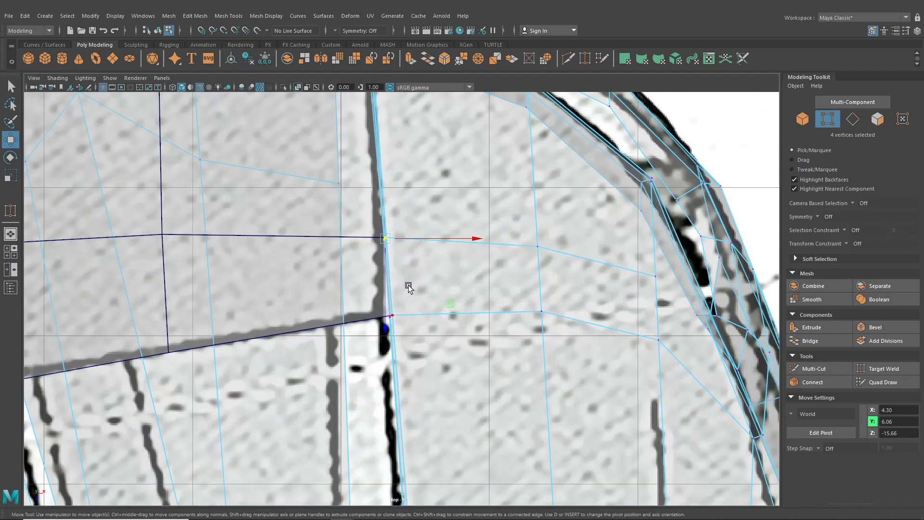
key(r)
drag(467, 238, 448, 240)
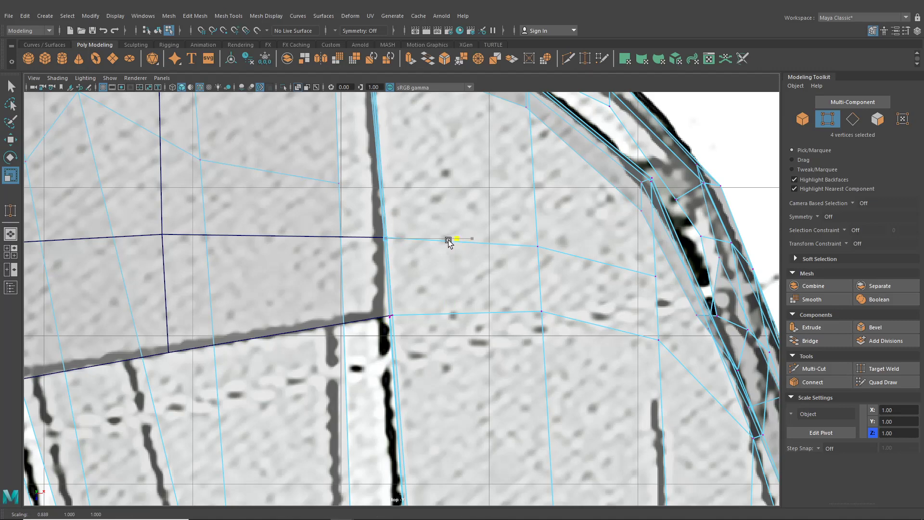
drag(386, 267, 394, 321)
alt+middle_drag(398, 399, 400, 200)
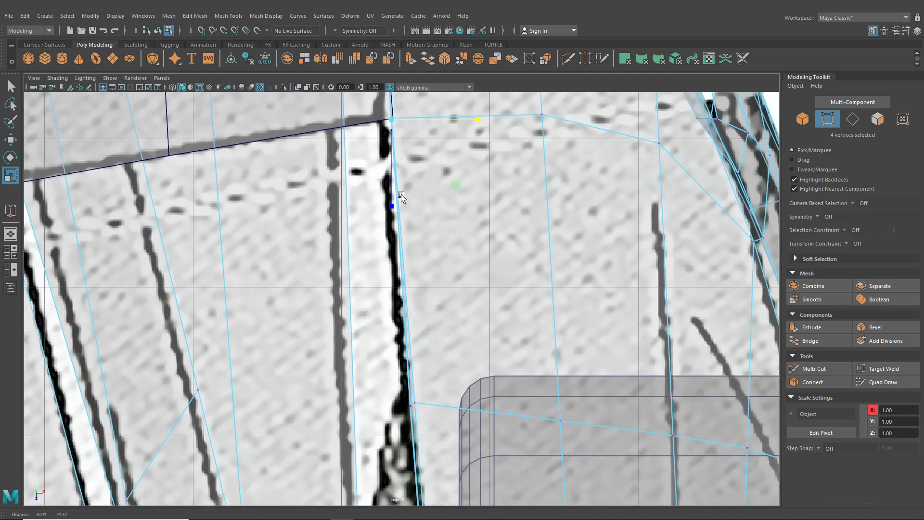
alt+middle_drag(408, 364, 397, 296)
drag(487, 338, 418, 344)
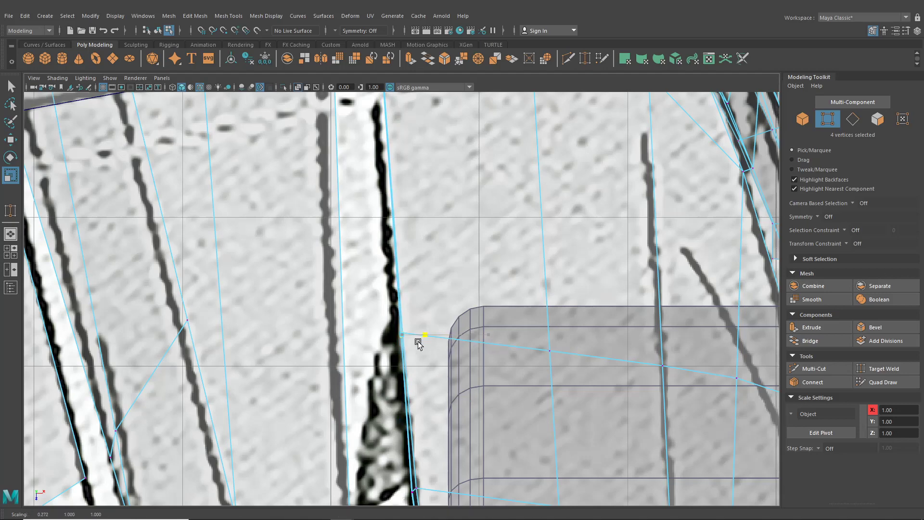
Narrow the next two four-vertex rows in X along the fender's inner lip, beside the wheel and at the lip's front end
alt+middle_drag(400, 345, 415, 302)
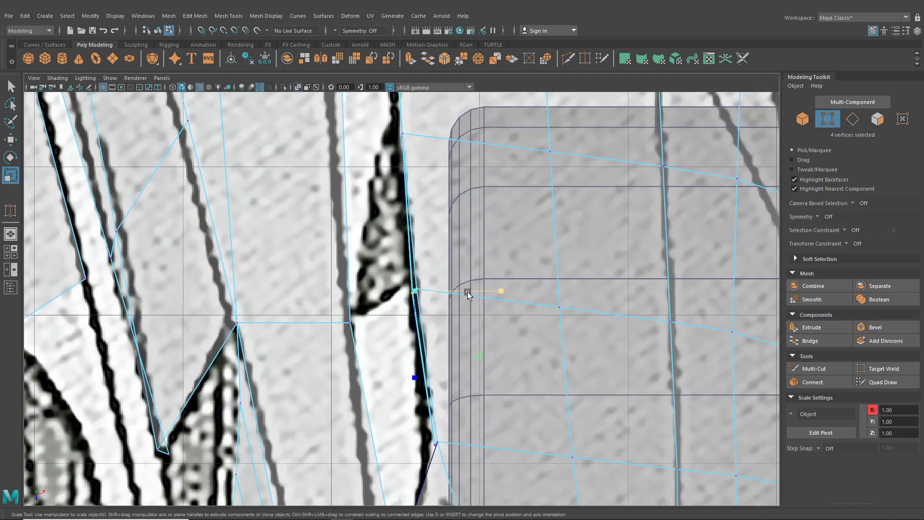
drag(488, 293, 419, 304)
alt+middle_drag(440, 370, 424, 307)
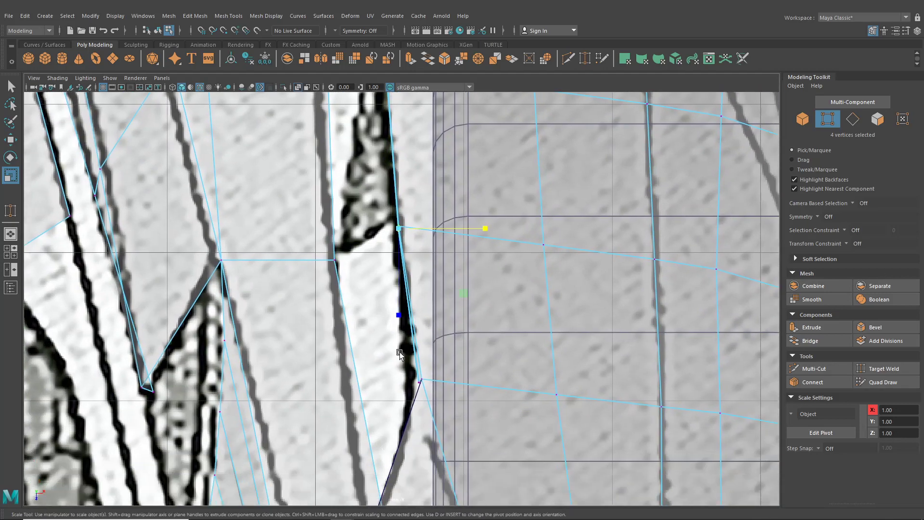
drag(498, 384, 480, 384)
drag(423, 387, 423, 387)
Scale the four vertices at the rear tip of the fender's inner lip closer together in X
scroll(436, 291, down, 8)
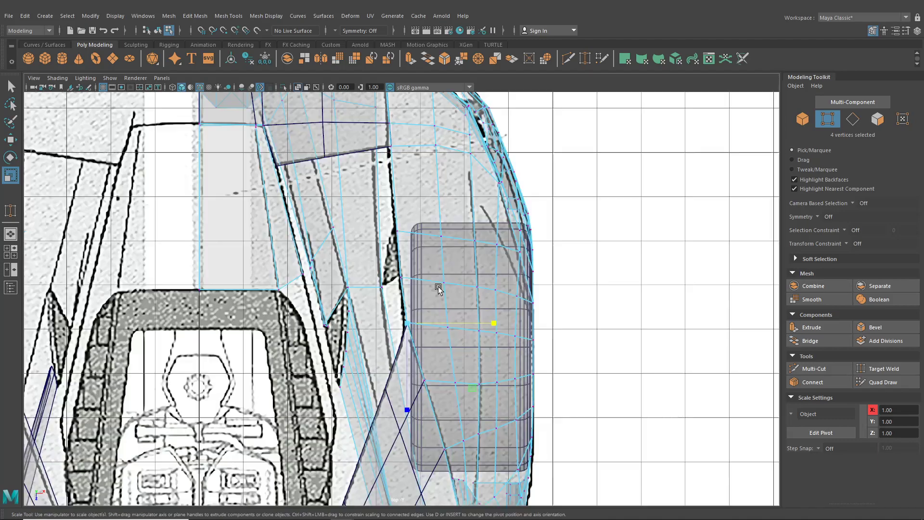
alt+middle_drag(437, 289, 433, 398)
scroll(411, 331, up, 4)
alt+middle_drag(375, 293, 404, 411)
scroll(405, 394, up, 5)
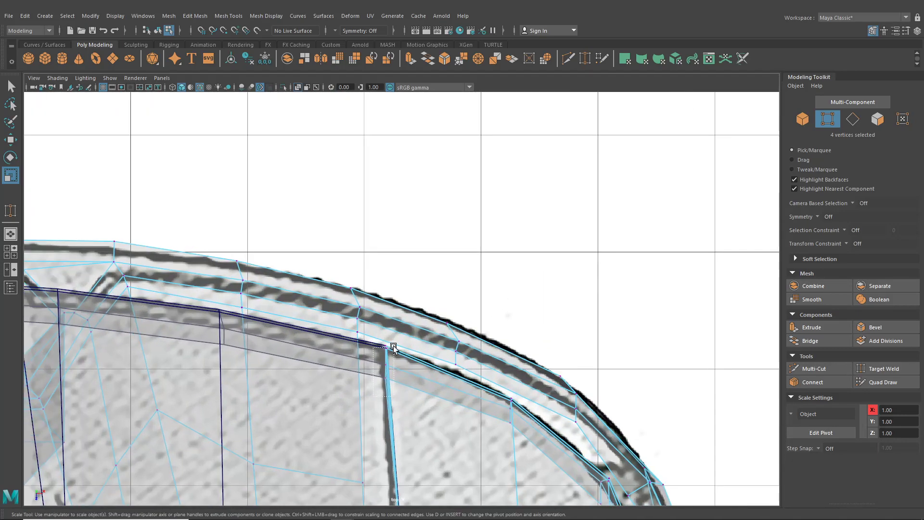
drag(469, 361, 452, 362)
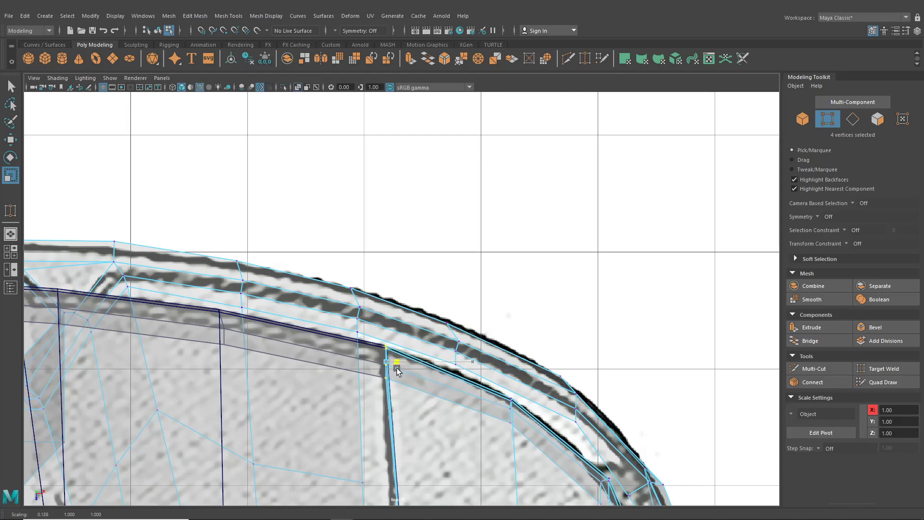
Return to the perspective view, switch to object selection and leave isolation to inspect the fender's fit against the neighbouring rear panel
click(10, 233)
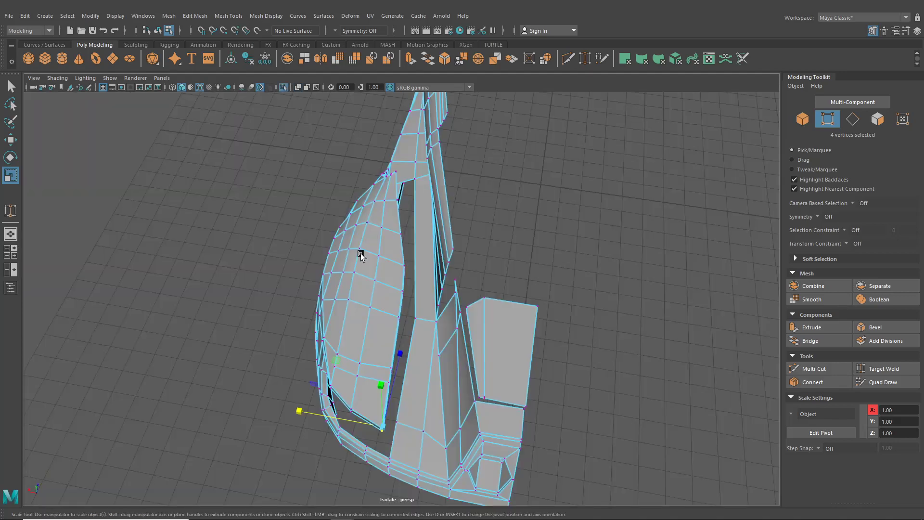
alt+drag(361, 255, 385, 277)
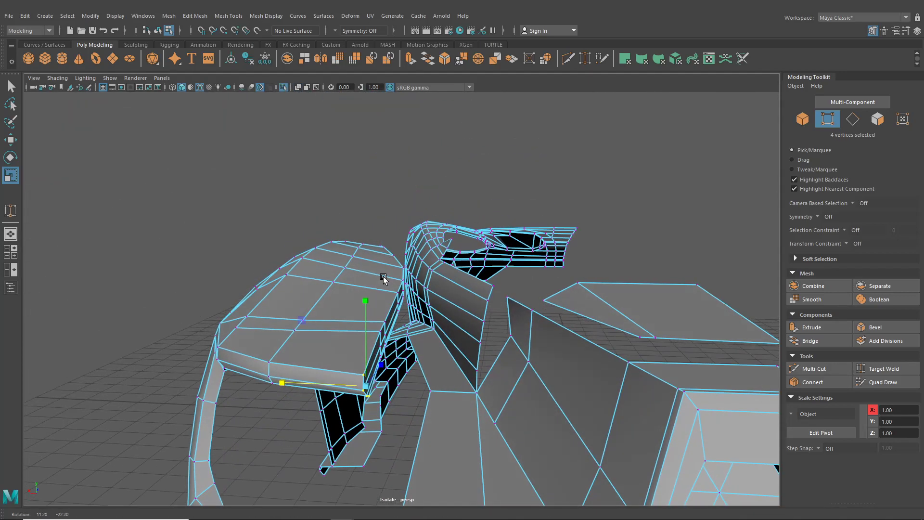
alt+drag(324, 226, 95, 265)
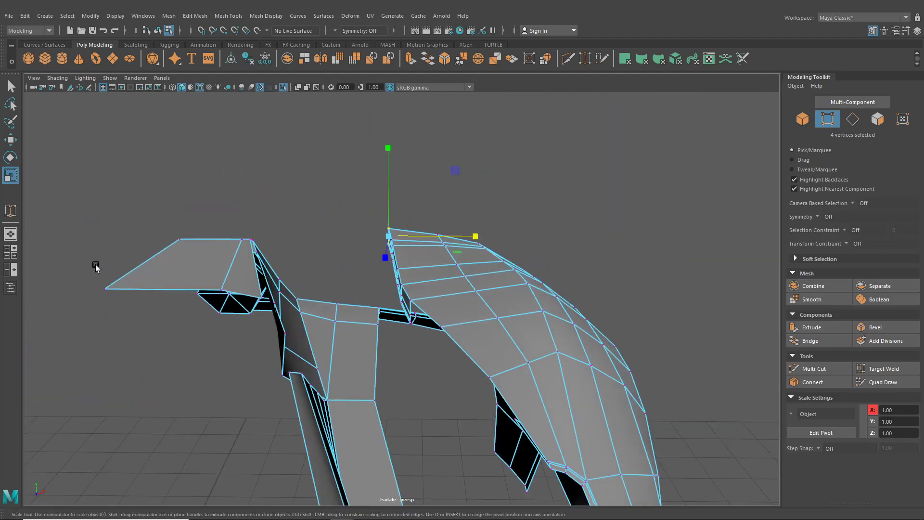
click(158, 30)
click(283, 89)
scroll(421, 307, up, 10)
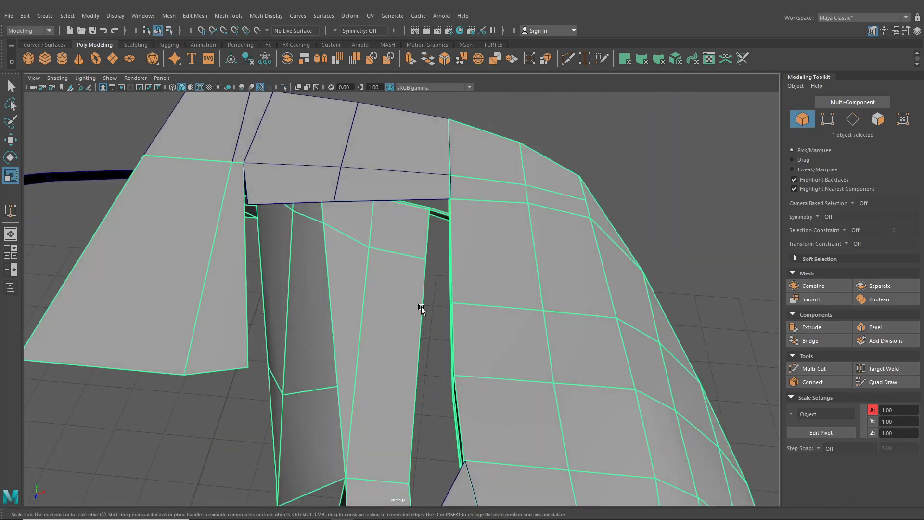
Snap the center deck panel's corner vertex and the next vertex up the seam onto the matching fender vertices
right_drag(402, 244, 352, 247)
scroll(440, 242, up, 3)
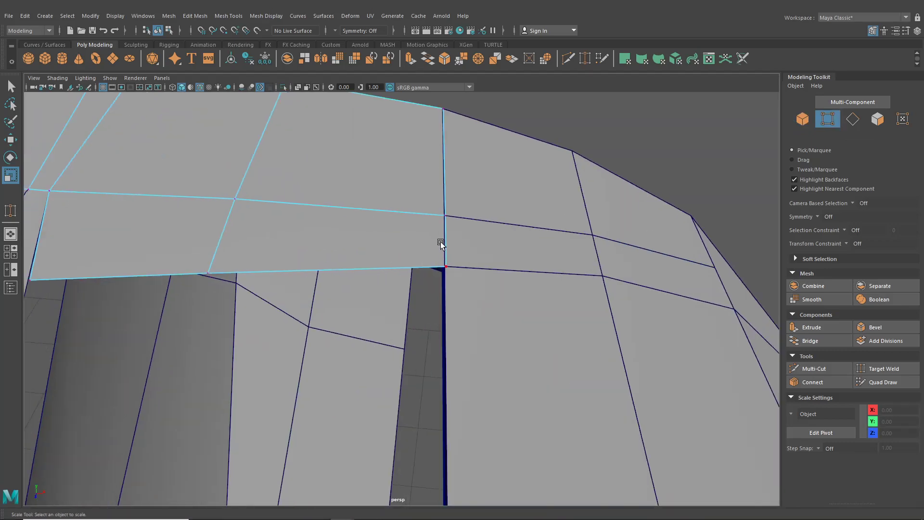
drag(439, 242, 476, 268)
click(12, 143)
scroll(466, 295, up, 6)
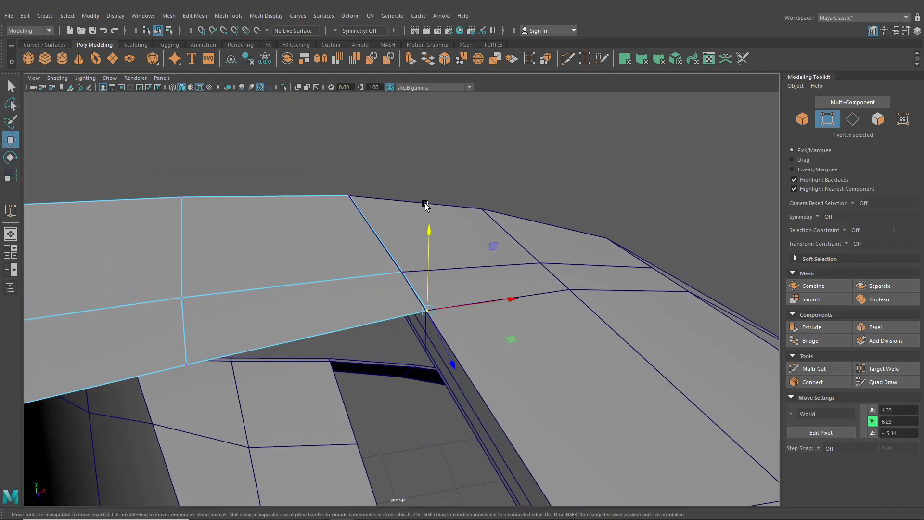
drag(504, 349, 503, 356)
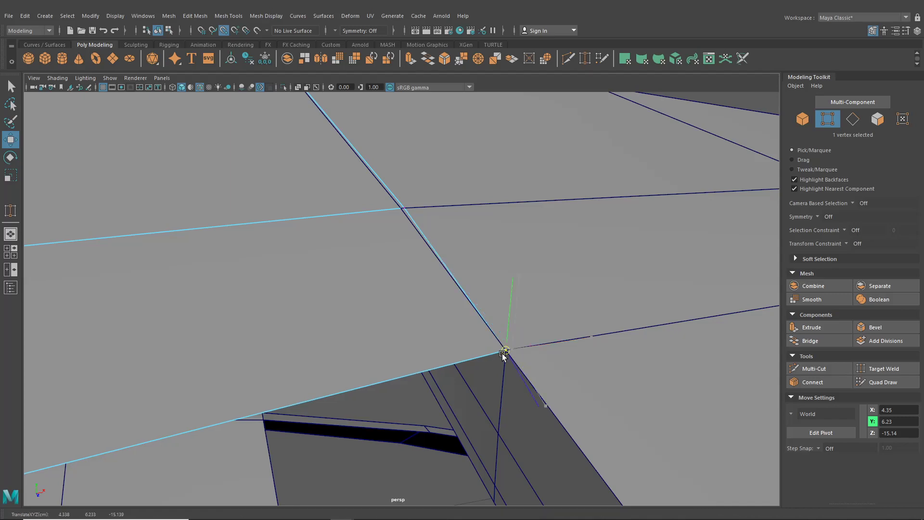
click(405, 208)
key(v)
drag(404, 209, 397, 210)
scroll(271, 296, down, 4)
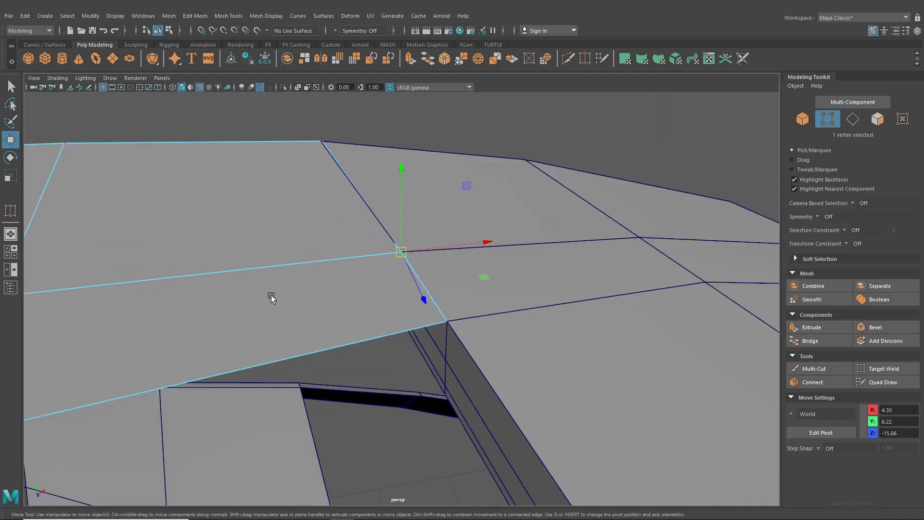
Snap the deck panel's outer seam vertices along its upper face onto the matching vertices of the opposite body piece
alt+drag(270, 297, 397, 293)
scroll(396, 293, down, 4)
alt+drag(418, 324, 476, 313)
key(v)
middle_drag(402, 382, 403, 390)
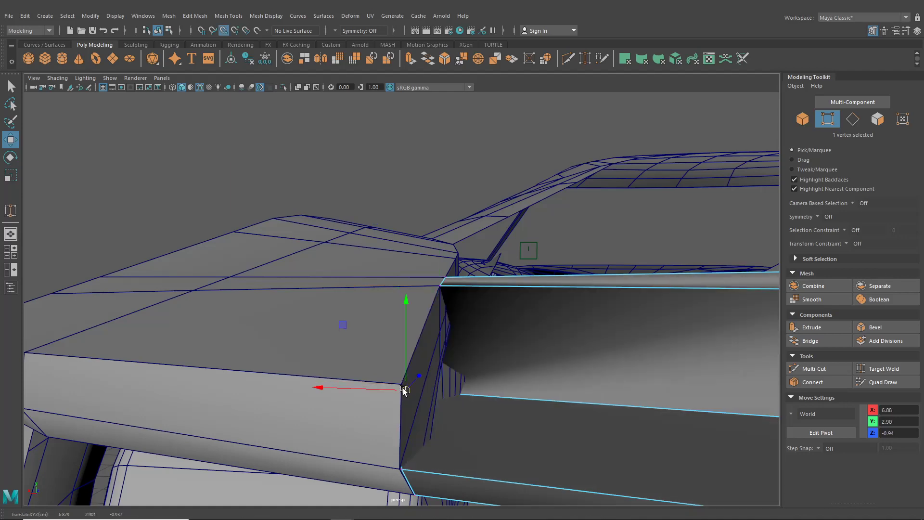
click(399, 468)
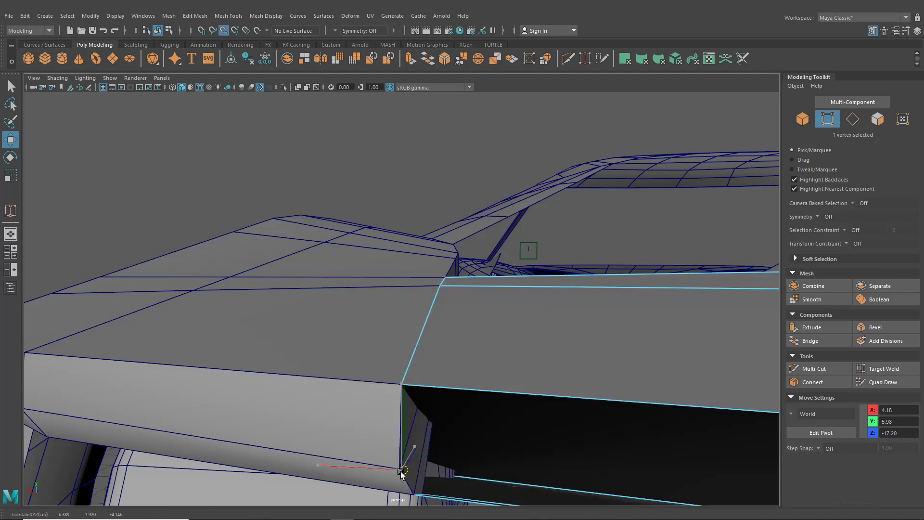
Snap the two seam vertices on the deck panel's underside lip to the fender and return to object selection
scroll(390, 435, down, 3)
alt+drag(383, 406, 305, 322)
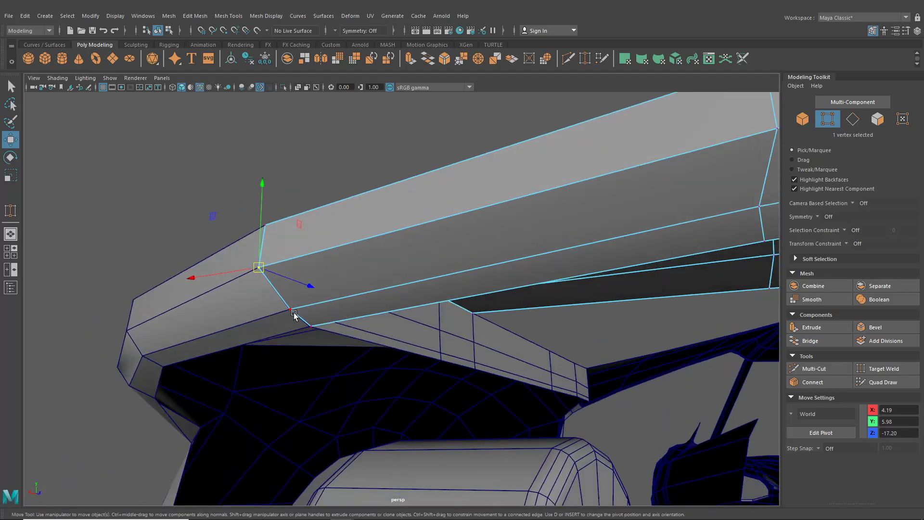
middle_drag(294, 312, 304, 329)
click(312, 328)
key(v)
scroll(331, 333, down, 4)
alt+drag(331, 334, 302, 328)
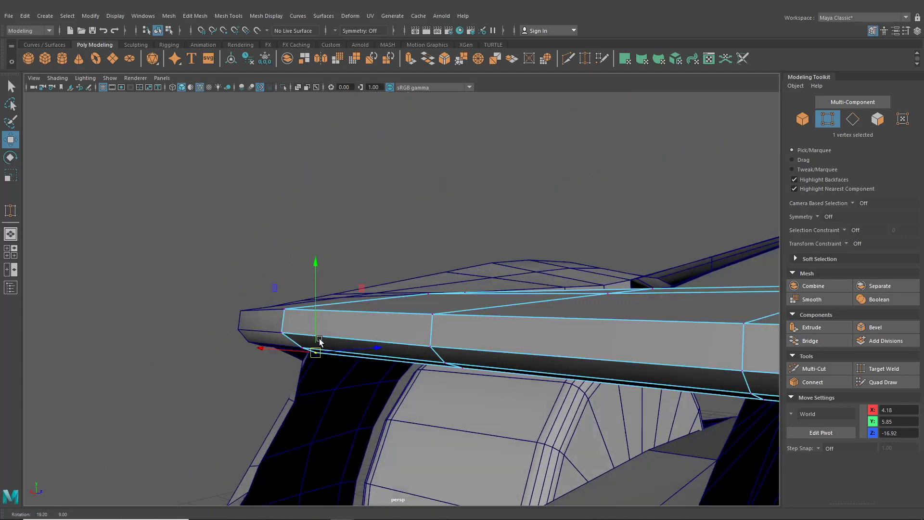
click(157, 30)
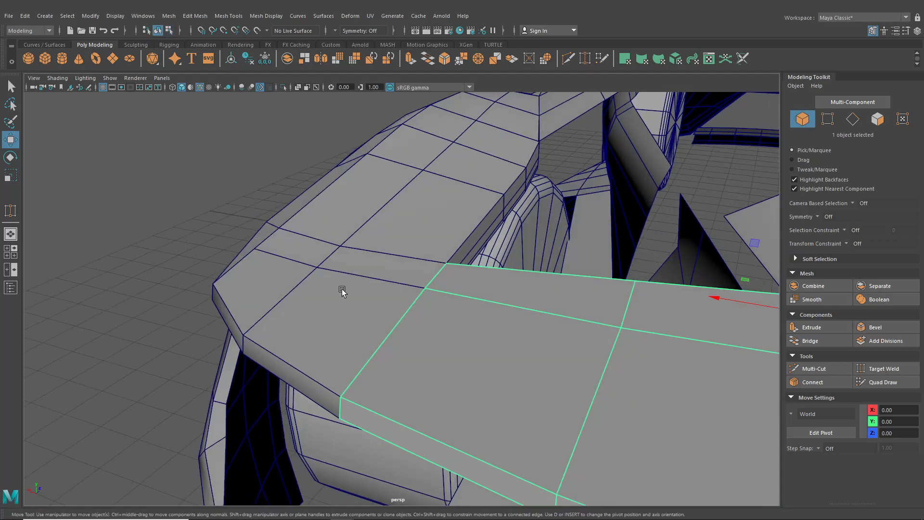
In the top view, edit the deck panel and body together and shift their shared seam vertices sideways onto the blueprint line
alt+drag(340, 289, 109, 304)
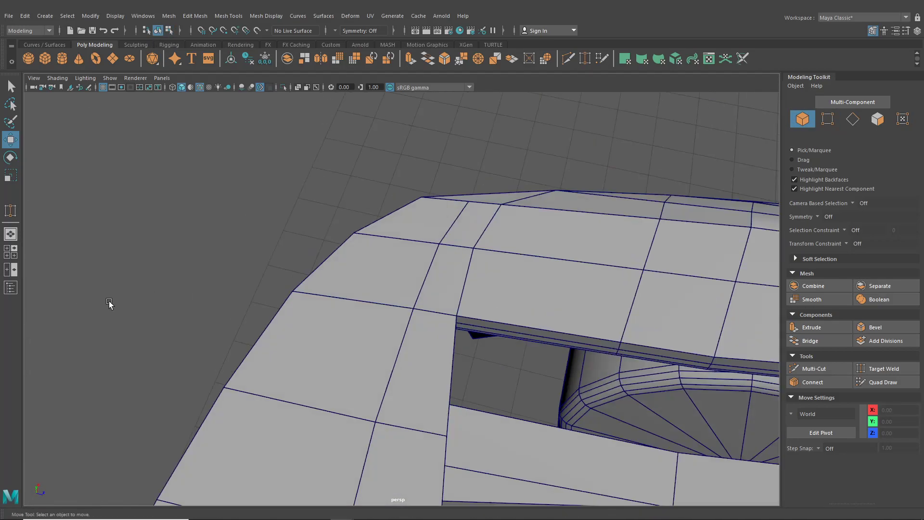
click(10, 256)
key(space)
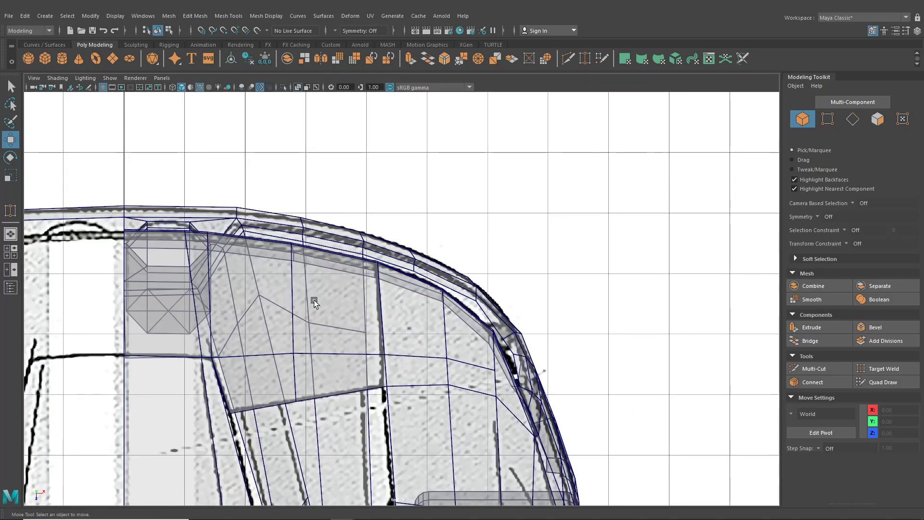
click(313, 300)
scroll(364, 318, up, 2)
scroll(365, 317, up, 1)
alt+middle_drag(388, 350, 398, 303)
shift+click(398, 300)
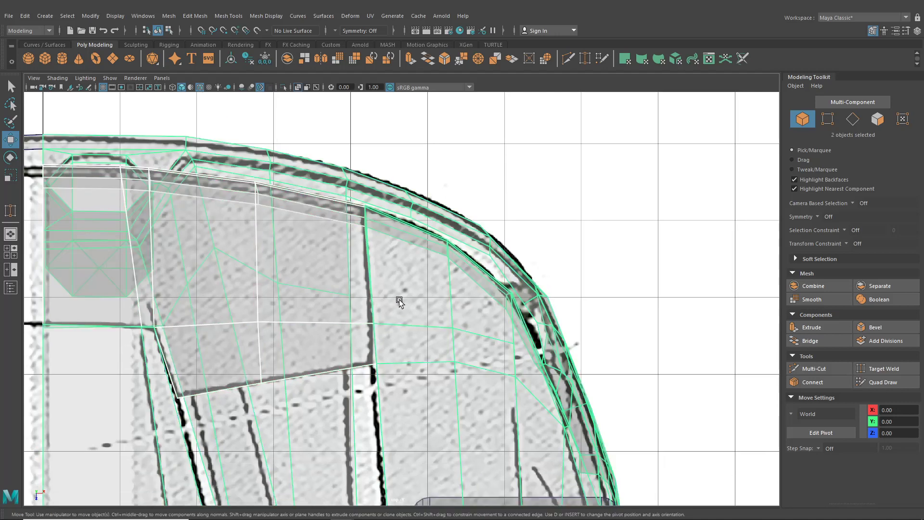
right_drag(400, 244, 350, 252)
right_drag(380, 287, 308, 253)
scroll(326, 268, up, 2)
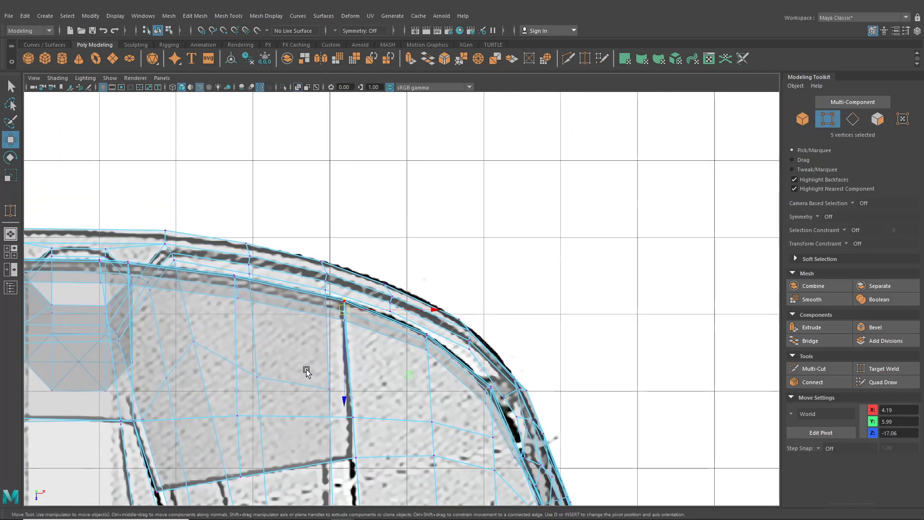
drag(361, 314, 363, 314)
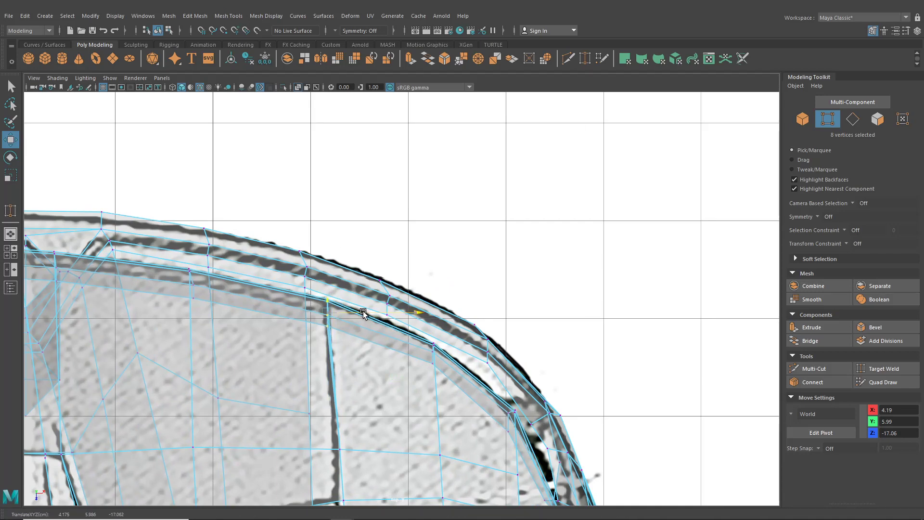
alt+middle_drag(360, 362, 359, 287)
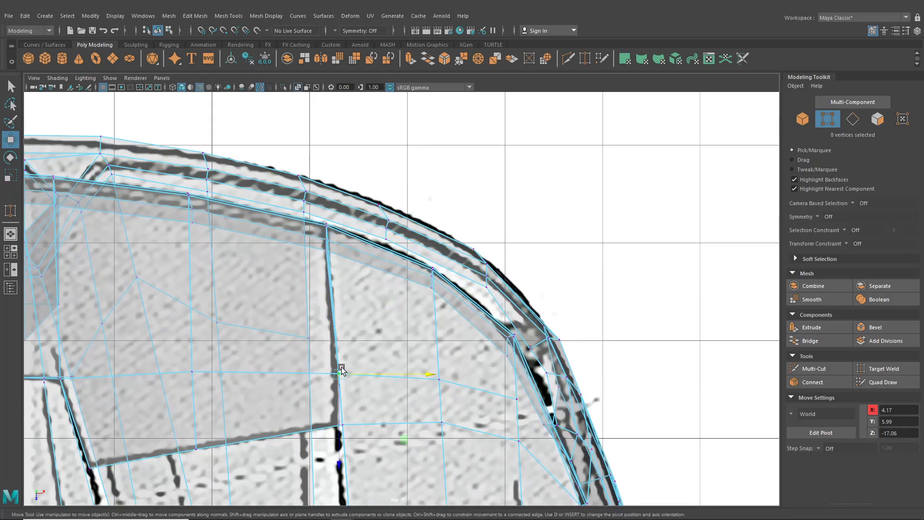
key(ctrl+z)
alt+middle_drag(372, 379, 371, 351)
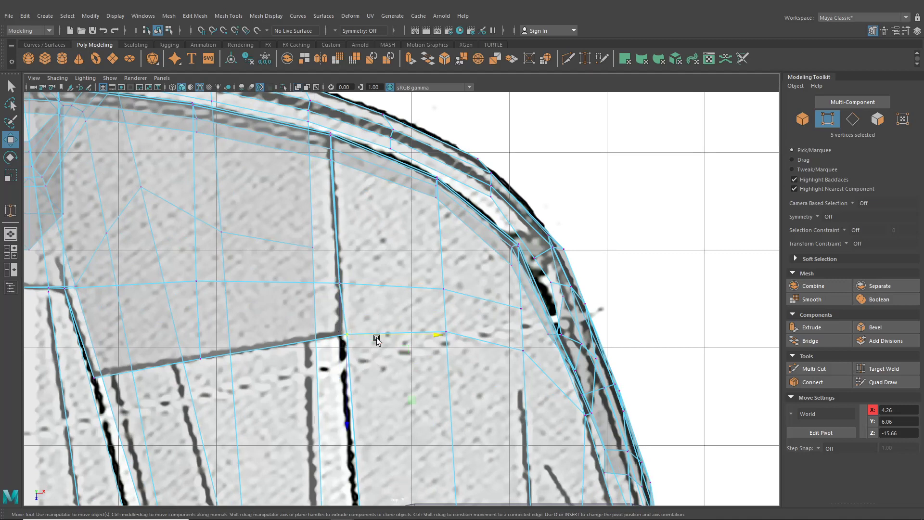
Move the remaining vertices along the body's inner edge sideways, down past the panel corner, so they follow the blueprint line
drag(376, 338, 376, 334)
alt+middle_drag(371, 415, 363, 307)
drag(377, 282, 372, 282)
click(356, 381)
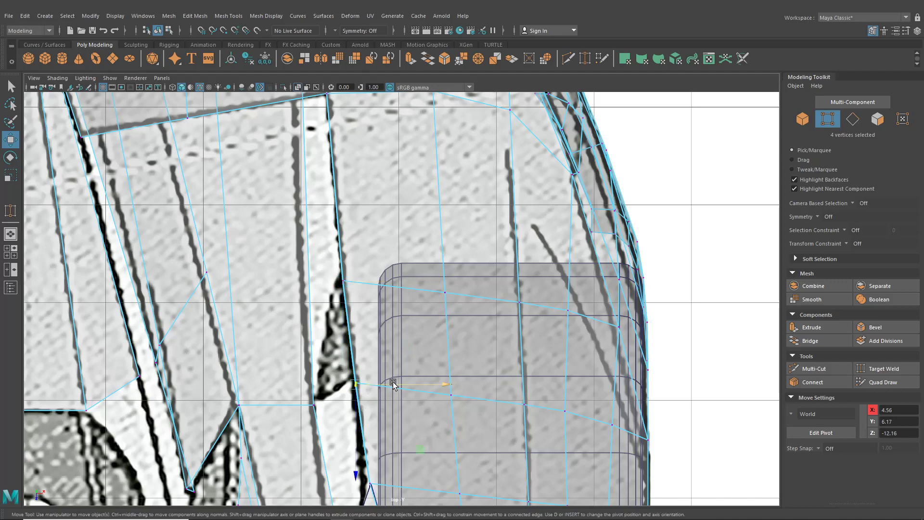
alt+middle_drag(369, 470, 373, 300)
drag(373, 299, 400, 316)
click(10, 234)
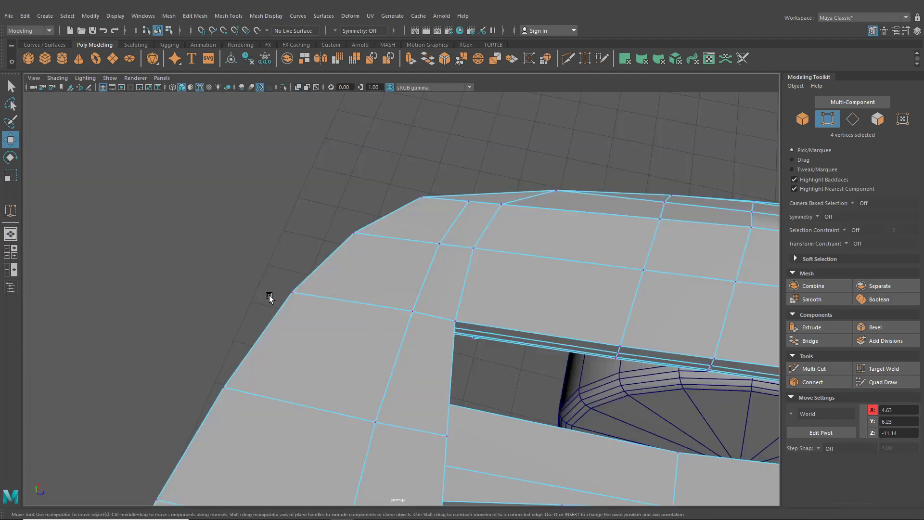
alt+drag(270, 296, 549, 269)
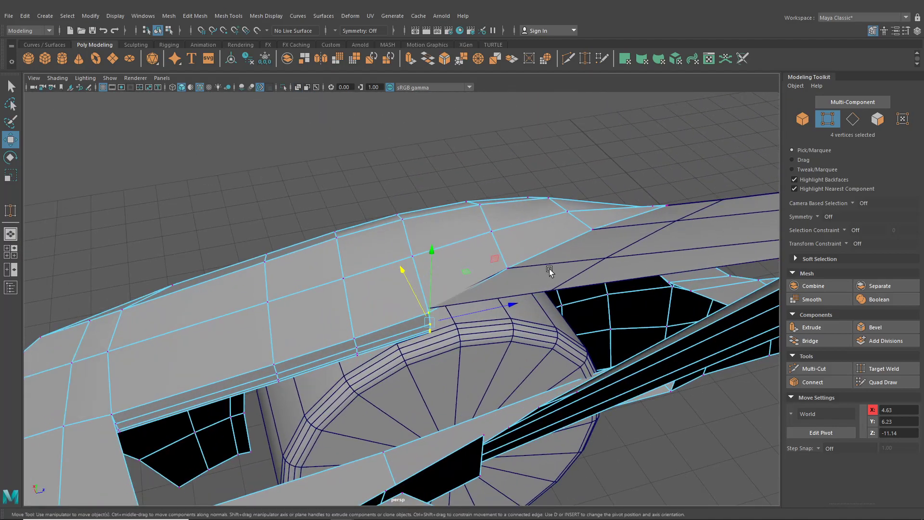
Move the lower tip vertex of the roof pillar strip to X 4.63, aligning it with the fender's inner corner
click(157, 30)
click(244, 196)
click(522, 278)
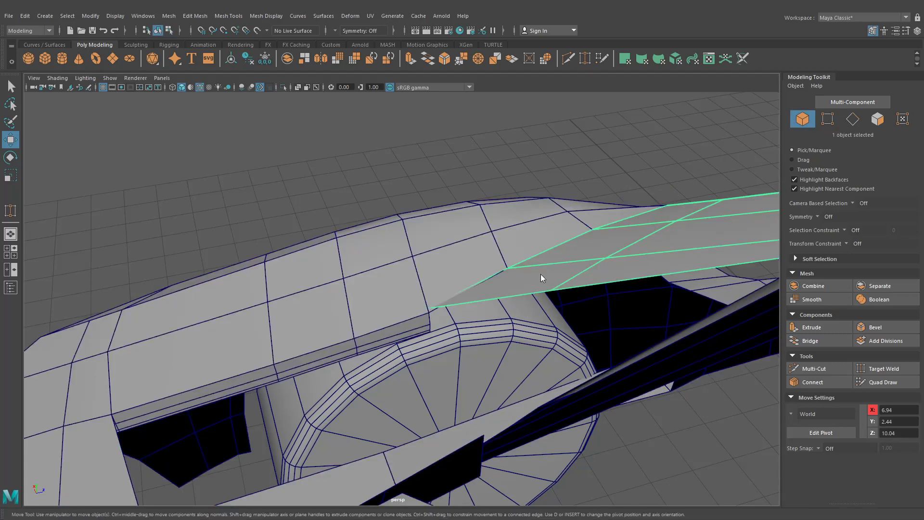
right_drag(540, 244, 478, 244)
click(451, 329)
scroll(451, 329, up, 4)
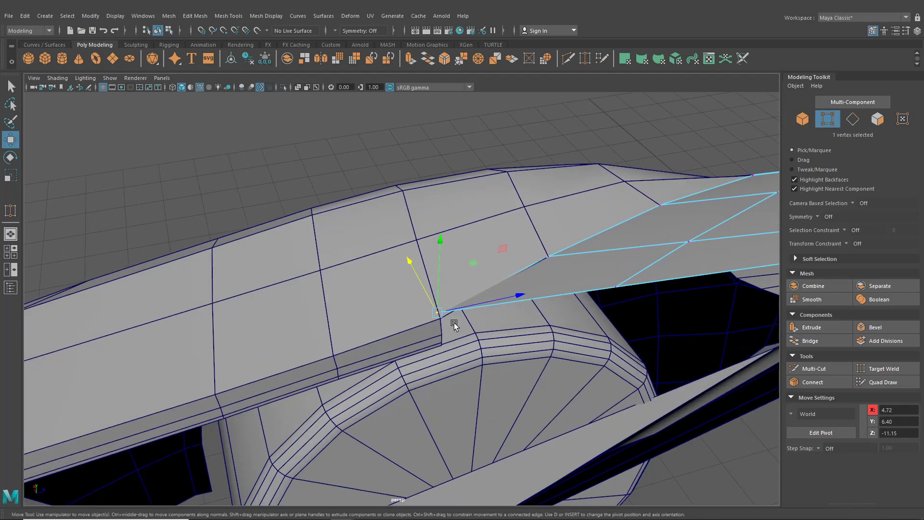
drag(440, 315, 362, 371)
scroll(394, 380, up, 3)
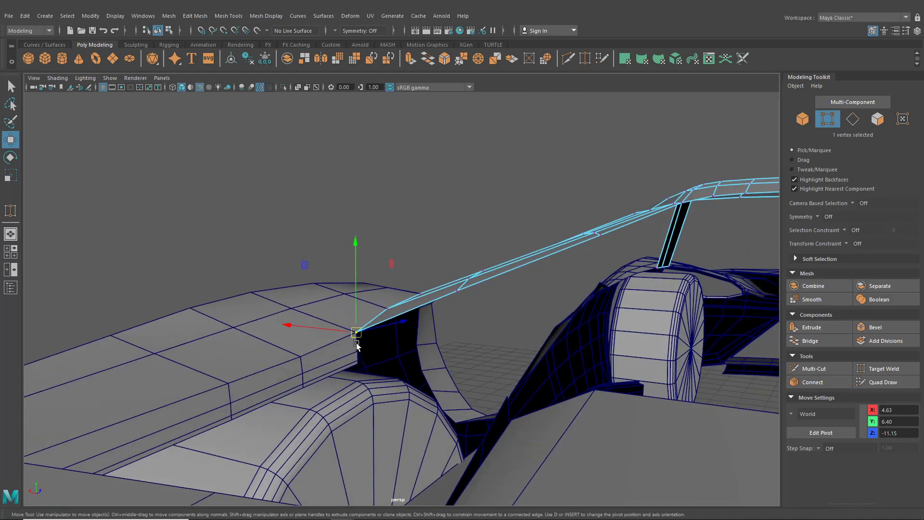
alt+drag(491, 293, 348, 359)
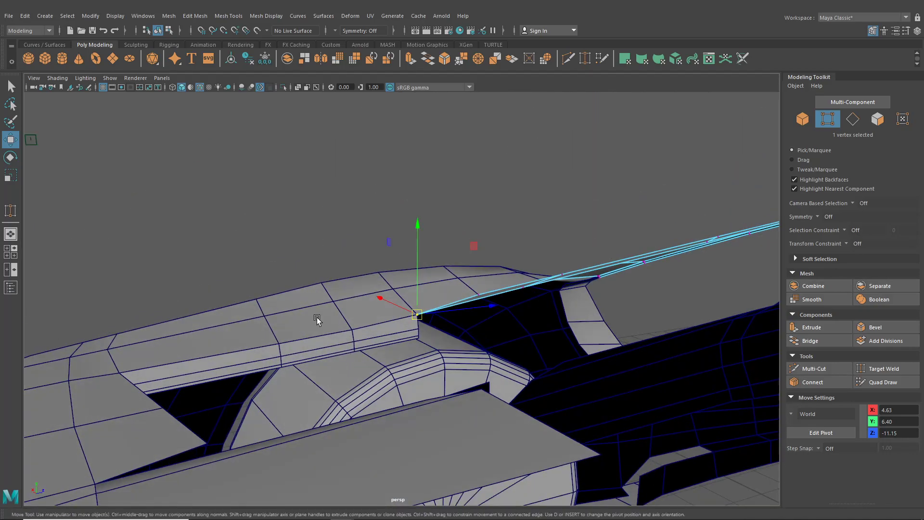
Adjust the height of individual vertices on top of the fender to smooth its surface above the wheel
key(F8)
alt+drag(284, 340, 499, 270)
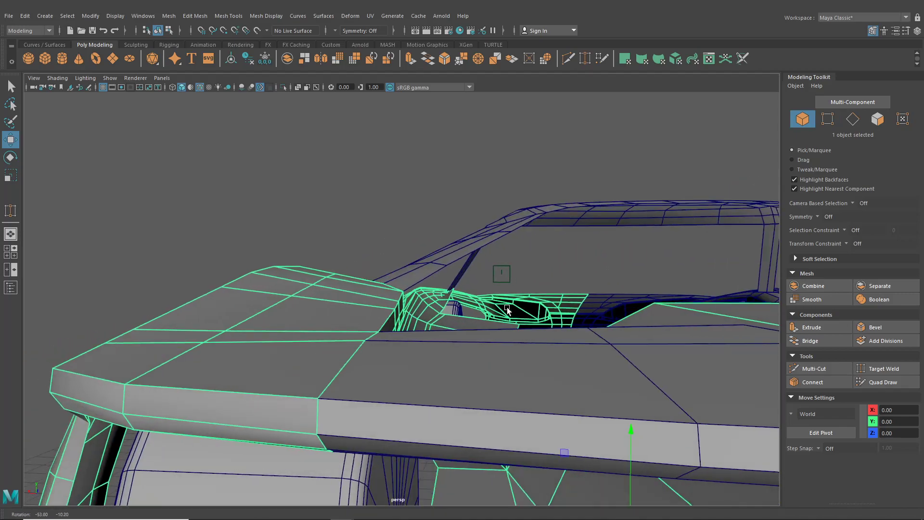
right_drag(308, 252, 315, 302)
alt+drag(315, 302, 434, 252)
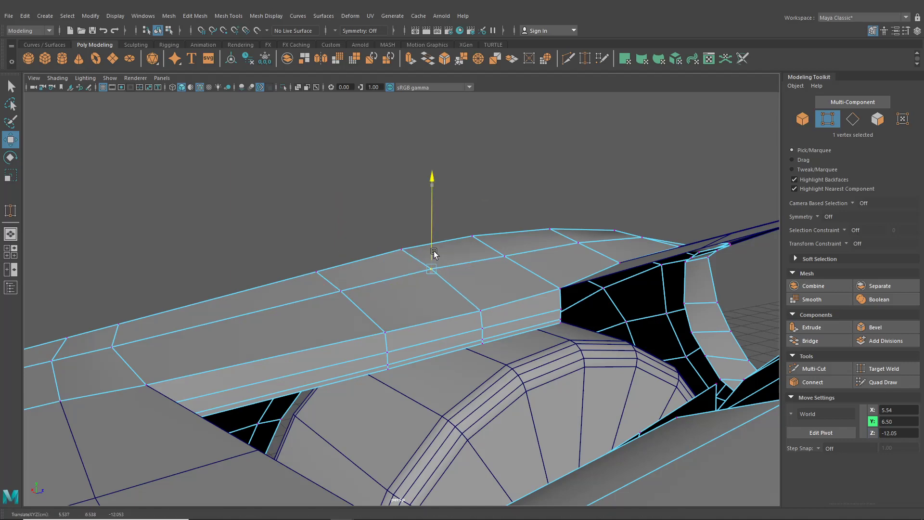
mouse_move(508, 257)
ctrl+shift+mouse_down()
mouse_move(506, 238)
mouse_move(531, 254)
mouse_move(535, 268)
mouse_move(487, 292)
mouse_move(508, 260)
ctrl+shift+mouse_up()
alt+drag(270, 332, 208, 359)
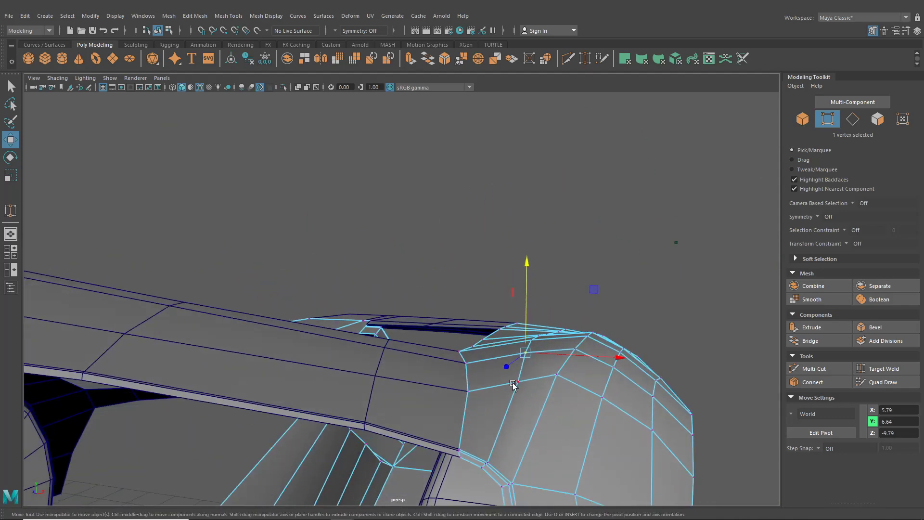
drag(522, 352, 426, 262)
Try to bridge the edge under the fender lip to the bumper's upper inner edge in front of the wheel
right_drag(426, 262, 413, 249)
click(396, 263)
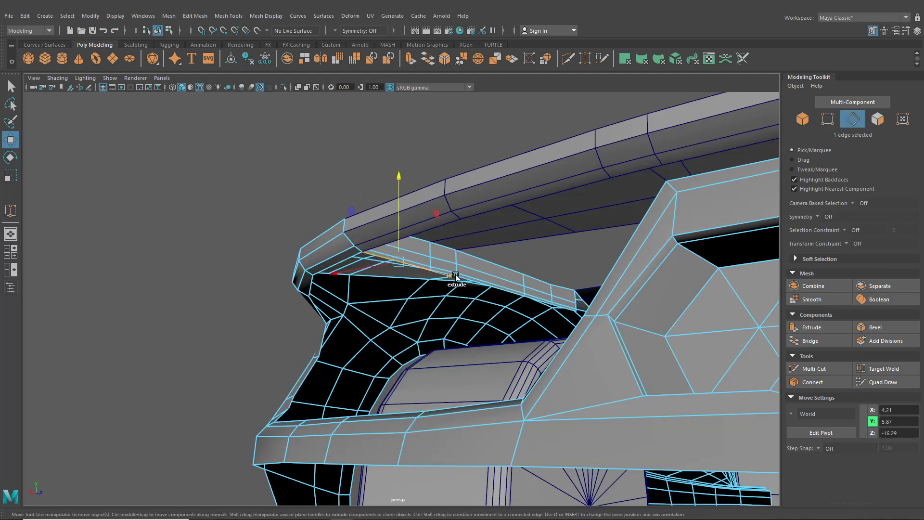
alt+drag(455, 275, 463, 285)
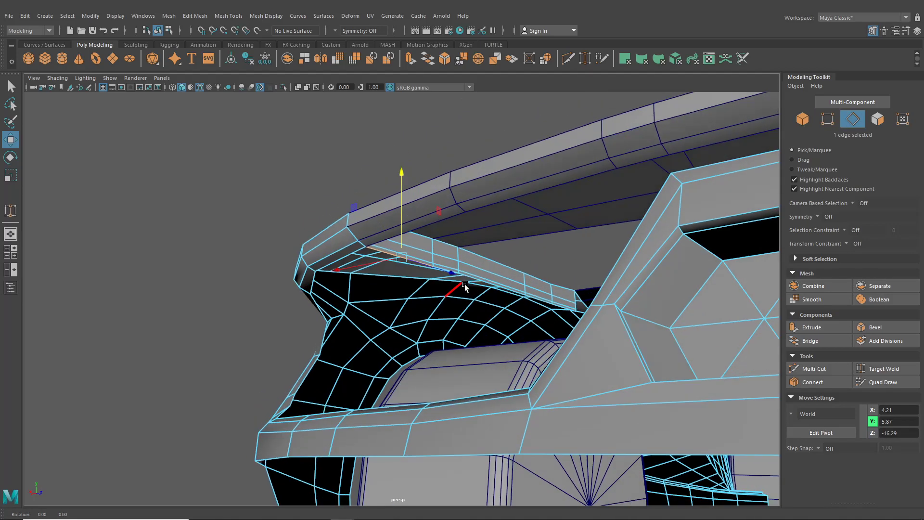
click(7, 85)
alt+drag(329, 248, 299, 259)
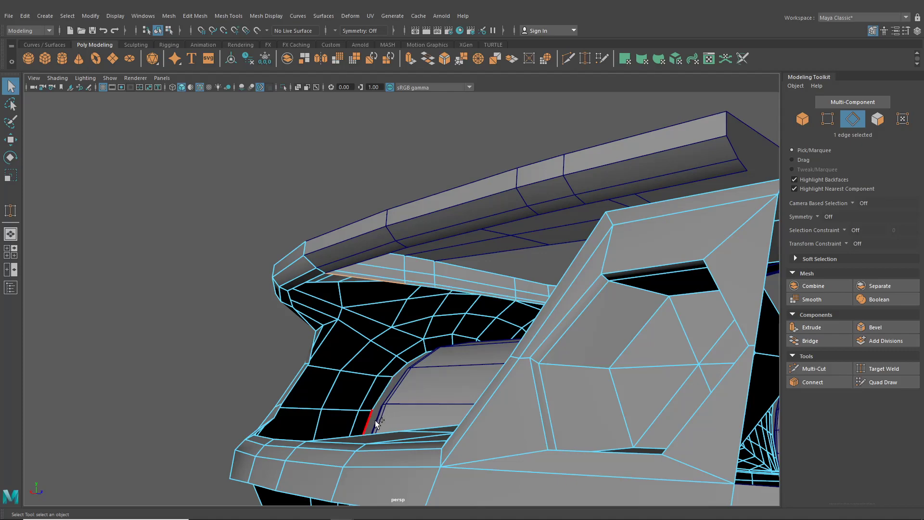
alt+drag(435, 435, 337, 245)
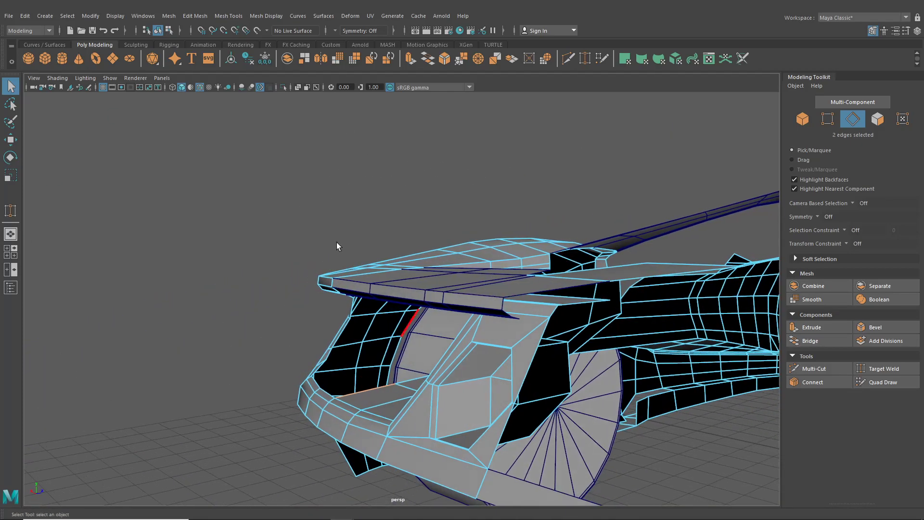
click(197, 16)
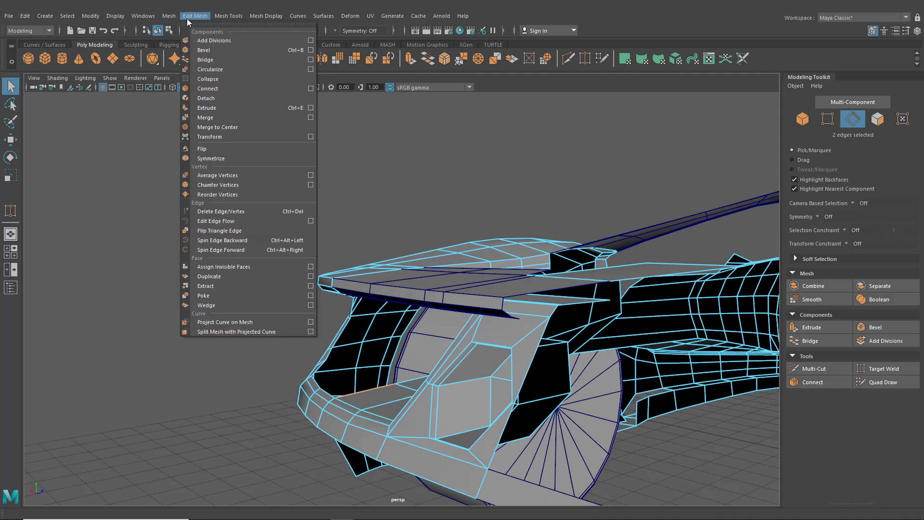
click(206, 60)
alt+drag(325, 298, 225, 217)
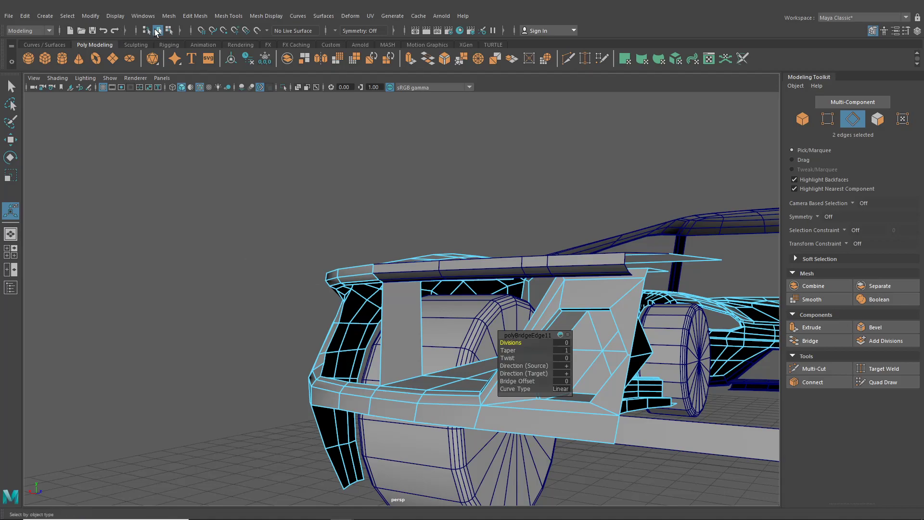
click(158, 31)
Delete the narrow face on the bumper's upper ledge beside the wheel
alt+drag(231, 255, 448, 348)
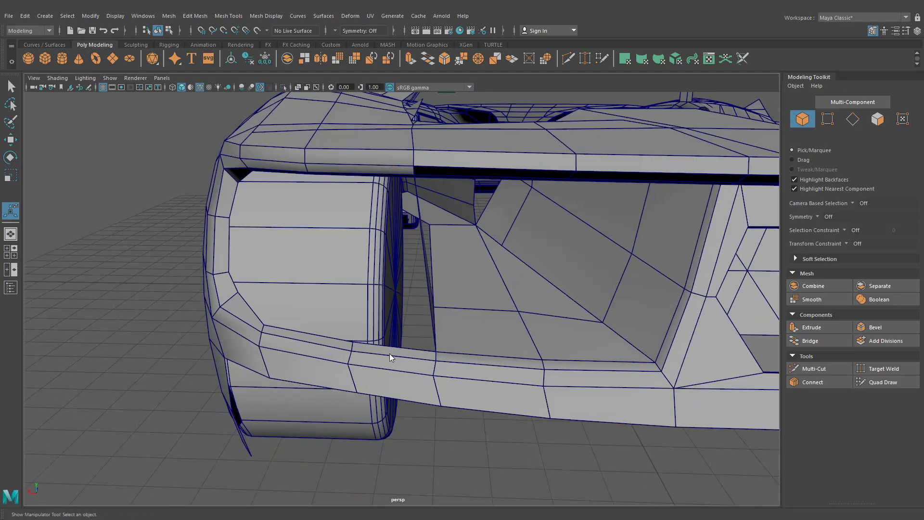
right_drag(387, 247, 386, 285)
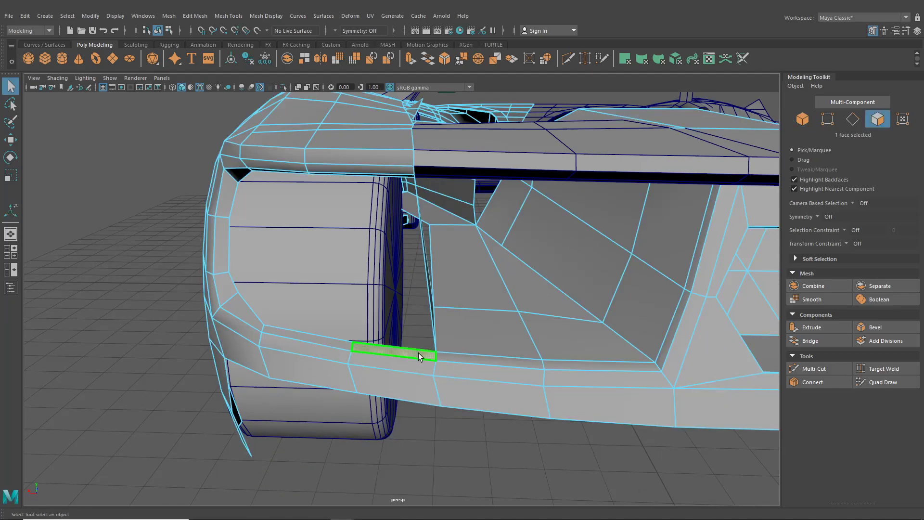
key(Delete)
alt+drag(382, 250, 383, 225)
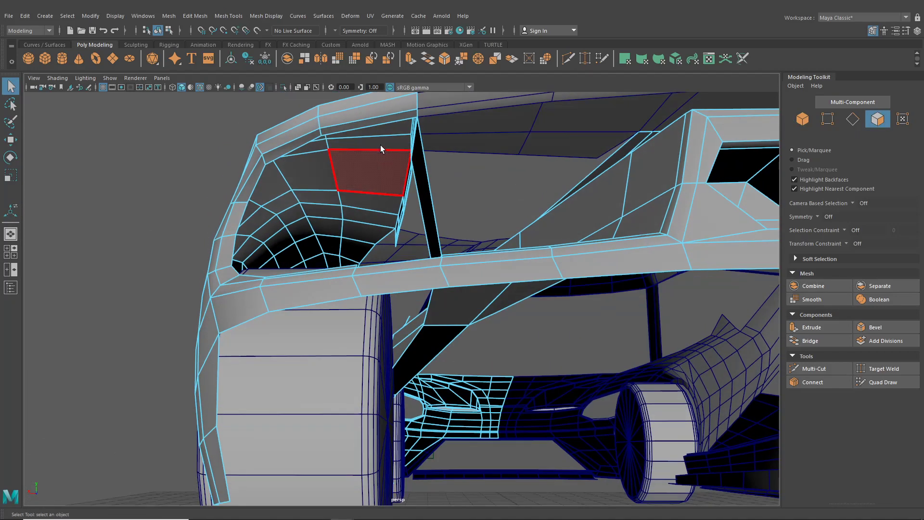
Delete the face on the underside of the fender lip above the wheel
click(375, 120)
key(Delete)
right_drag(363, 100, 362, 79)
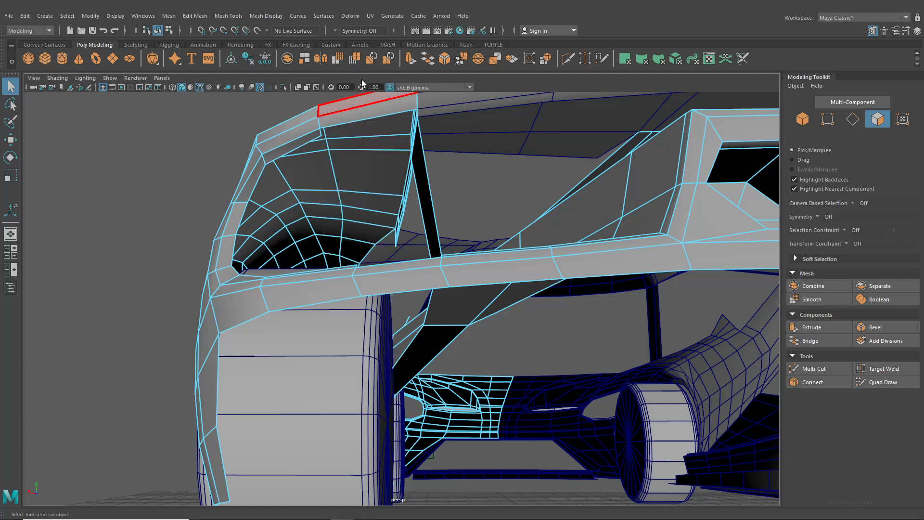
Extrude the outer vertical edge of the upright divider panel toward the wheel into a narrow strip
alt+drag(380, 139, 456, 268)
key(ctrl+e)
drag(496, 299, 539, 305)
click(549, 285)
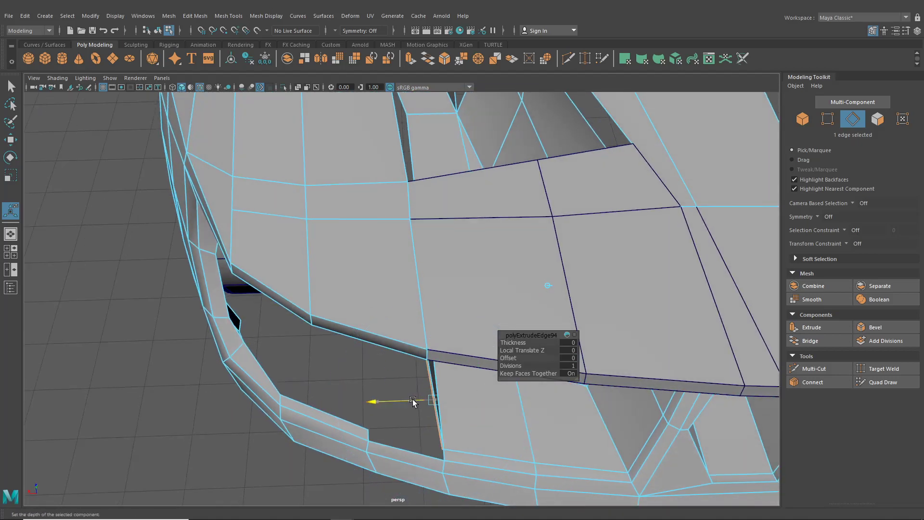
drag(412, 400, 430, 353)
alt+drag(138, 265, 480, 206)
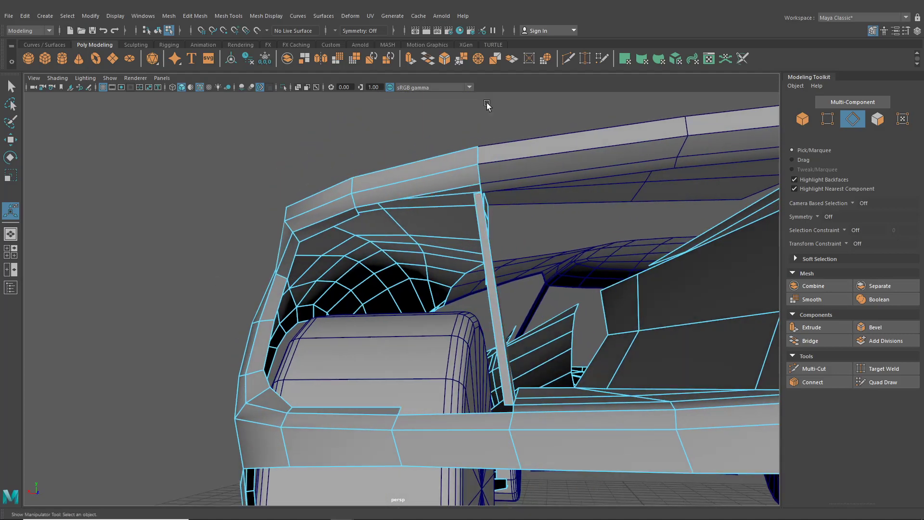
Extrude the two short corner edges above and below the divider strip by about 0.098 toward the wheel
alt+drag(468, 155, 479, 146)
alt+middle_drag(479, 146, 467, 201)
scroll(467, 201, up, 2)
right_drag(463, 209, 468, 183)
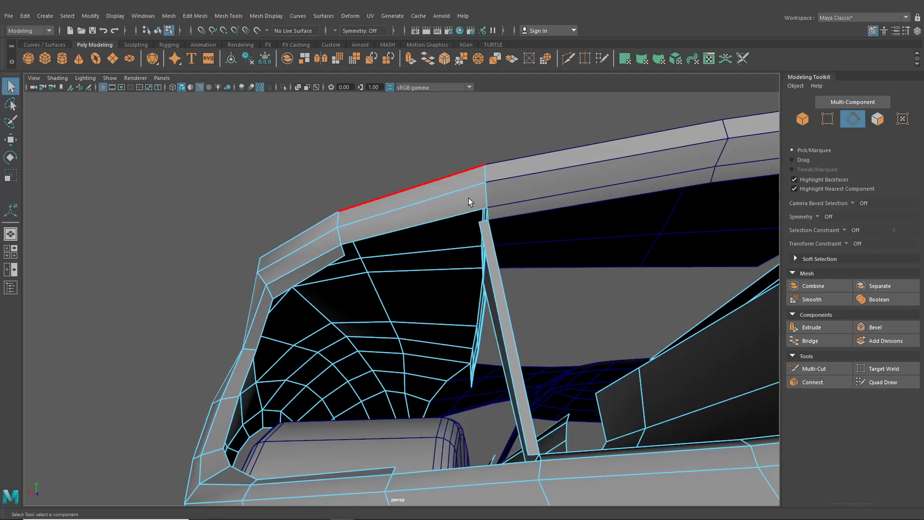
alt+drag(469, 198, 453, 238)
click(446, 238)
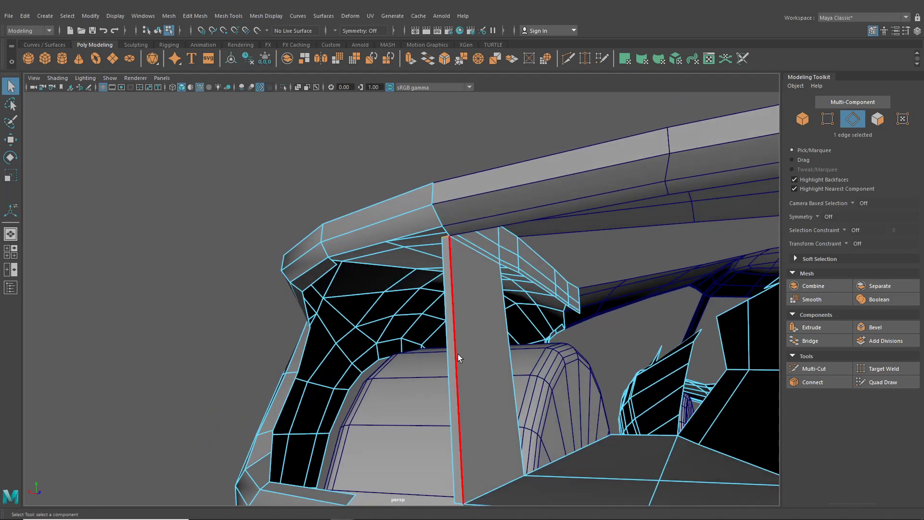
mouse_move(458, 354)
alt+mouse_down()
mouse_move(482, 399)
mouse_move(474, 354)
alt+mouse_up()
alt+middle_drag(474, 353, 501, 246)
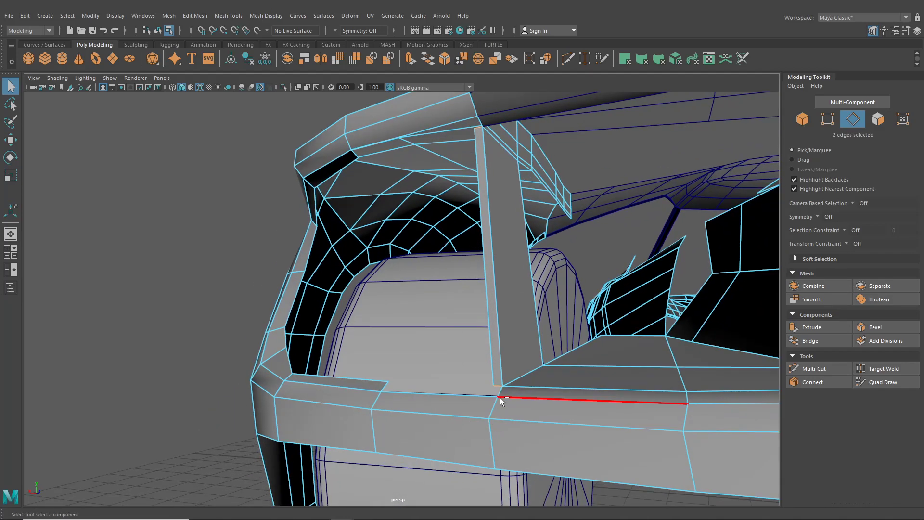
key(ctrl+e)
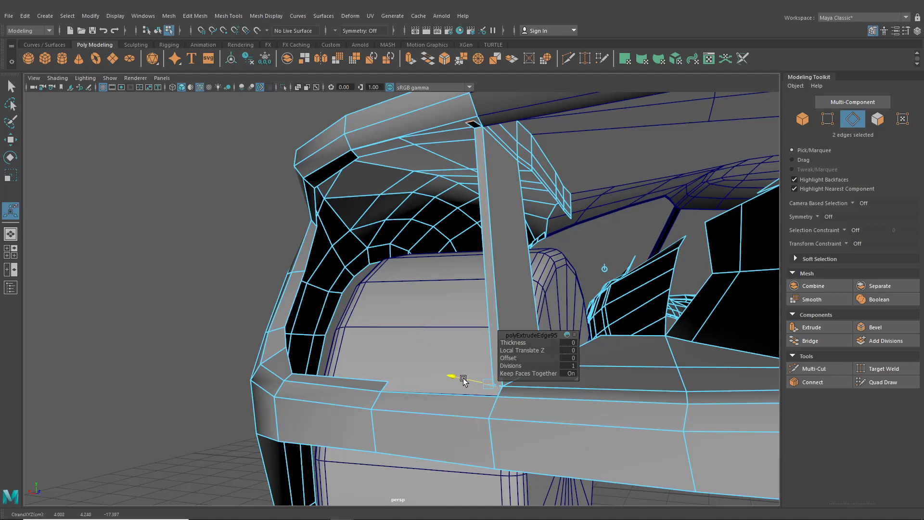
drag(463, 379, 459, 374)
alt+drag(453, 284, 465, 276)
alt+middle_drag(481, 234, 460, 299)
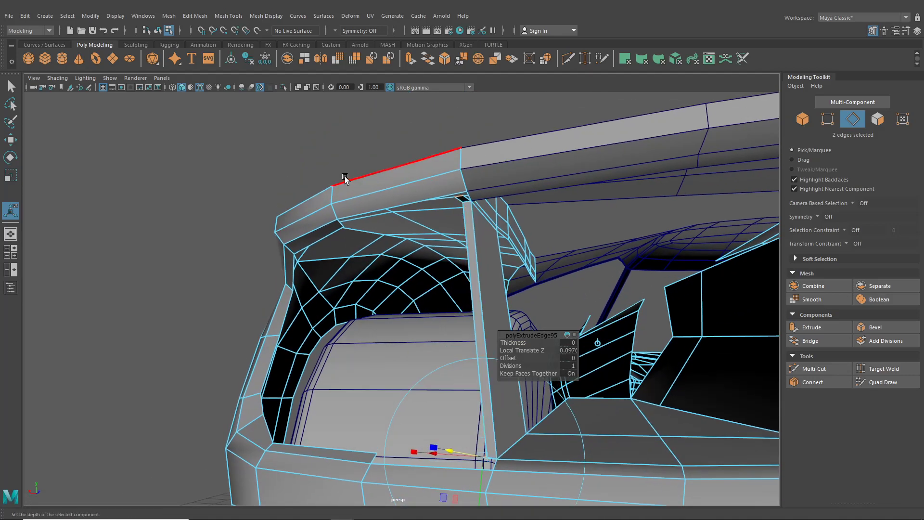
Target-weld the loose vertices of the extruded corner pieces to the neighbouring corners of the divider strip
right_drag(340, 184, 301, 195)
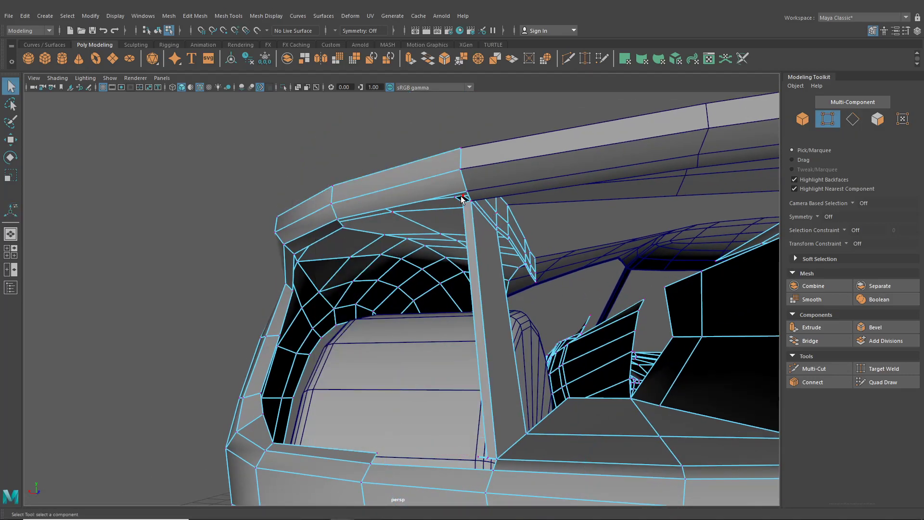
click(461, 198)
alt+drag(461, 199, 477, 231)
click(585, 58)
alt+drag(498, 299, 425, 256)
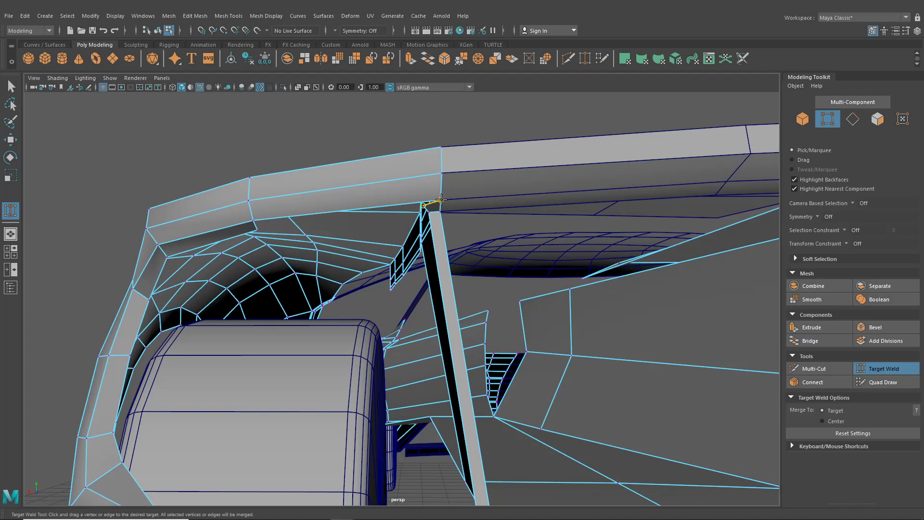
drag(441, 200, 441, 199)
alt+drag(440, 232, 430, 239)
key(q)
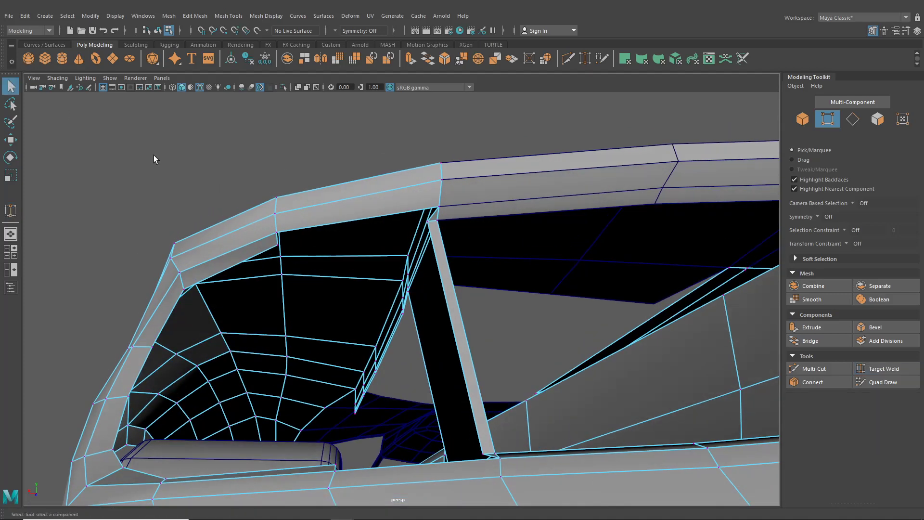
Bridge the open end edge of the fender lip to the short edge above the divider strip
right_drag(297, 231, 279, 233)
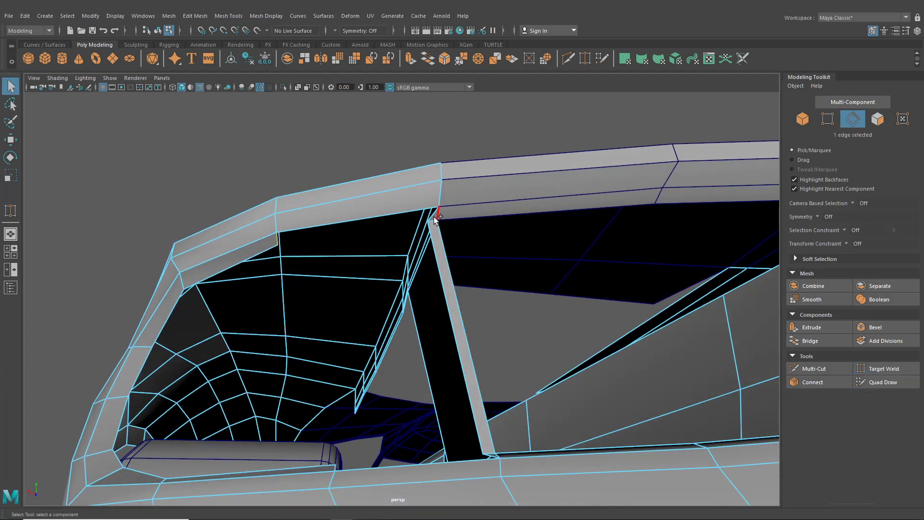
click(198, 16)
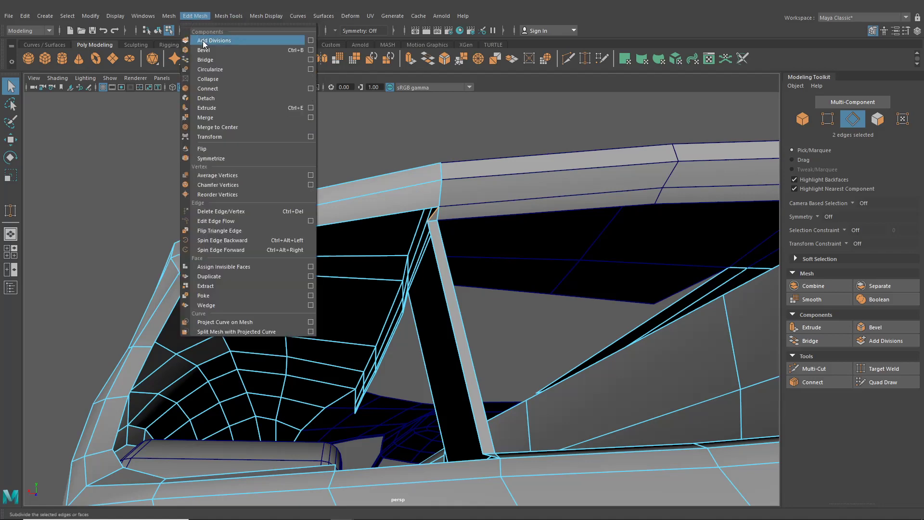
click(207, 51)
key(ctrl+z)
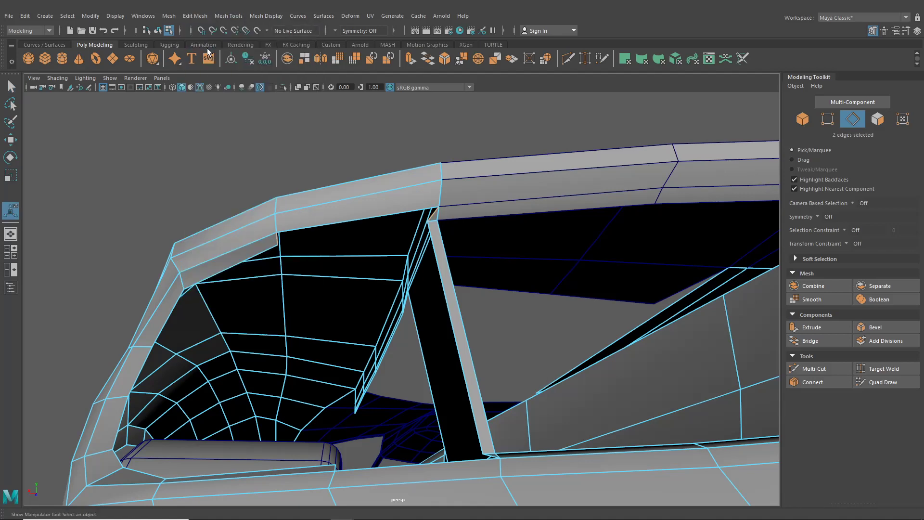
click(196, 16)
click(207, 61)
alt+drag(330, 161, 409, 287)
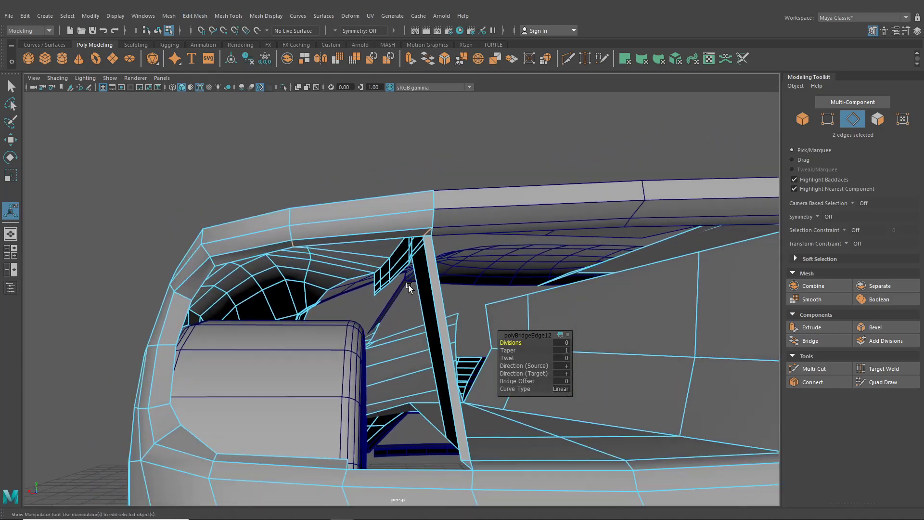
Bridge the open end of the bumper's upper ledge to the short edge below the divider strip
alt+middle_drag(409, 287, 403, 226)
alt+drag(403, 226, 397, 242)
alt+middle_drag(406, 299, 410, 245)
alt+drag(411, 245, 427, 288)
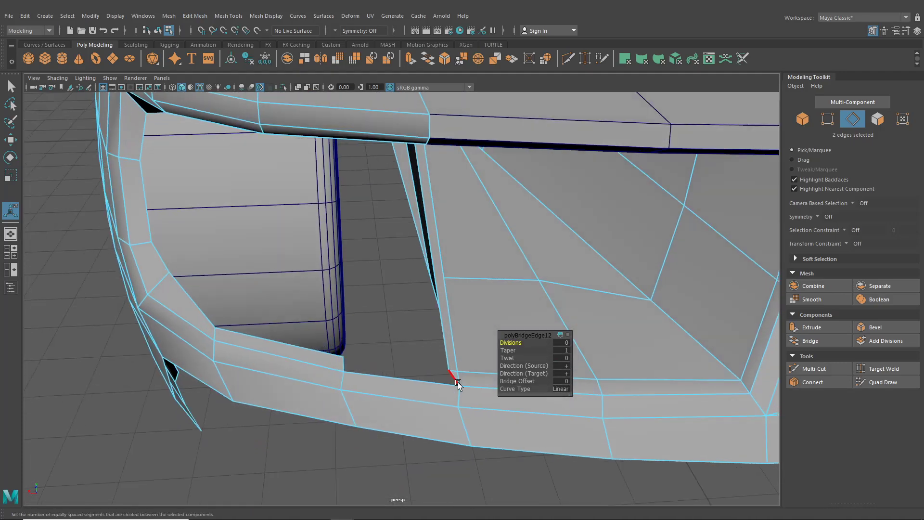
click(457, 384)
key(g)
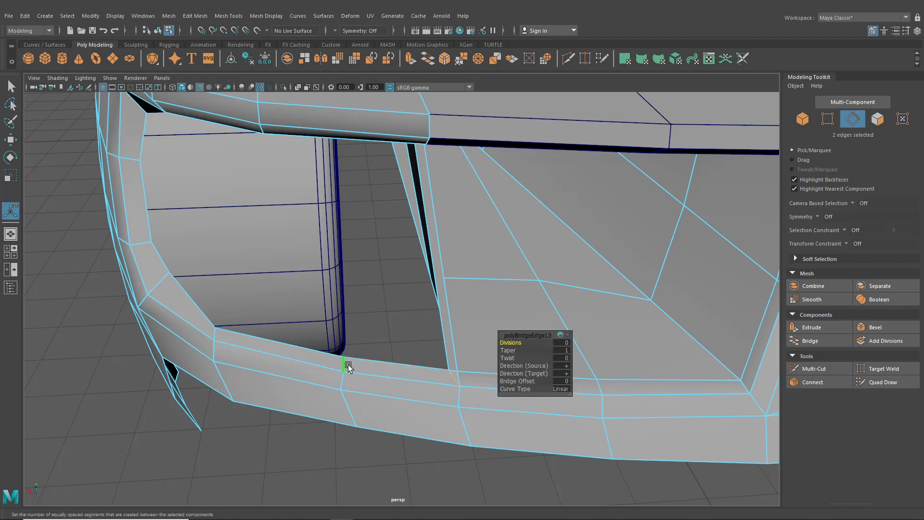
scroll(347, 367, down, 4)
alt+drag(330, 356, 191, 308)
click(197, 301)
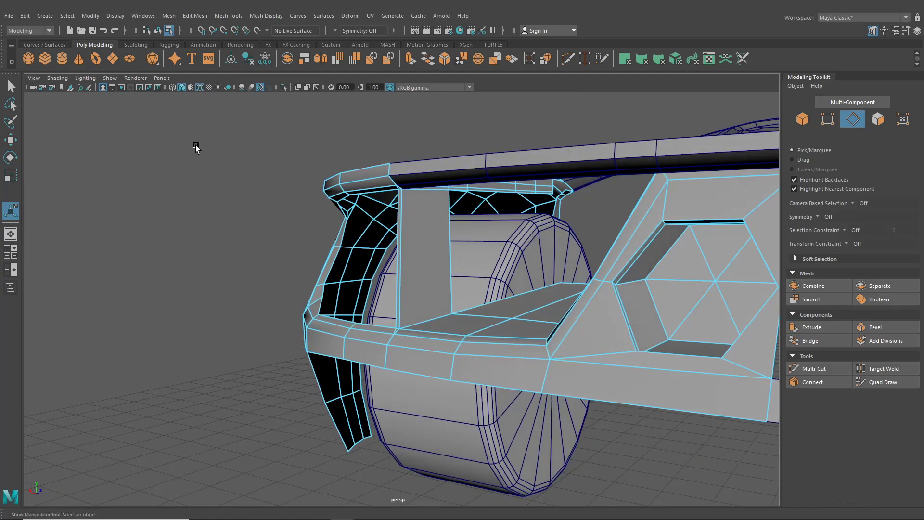
Extrude the ten border edges of the closed bumper opening beside the wheel inward to form an inner lip
click(159, 31)
alt+drag(226, 250, 304, 266)
click(178, 258)
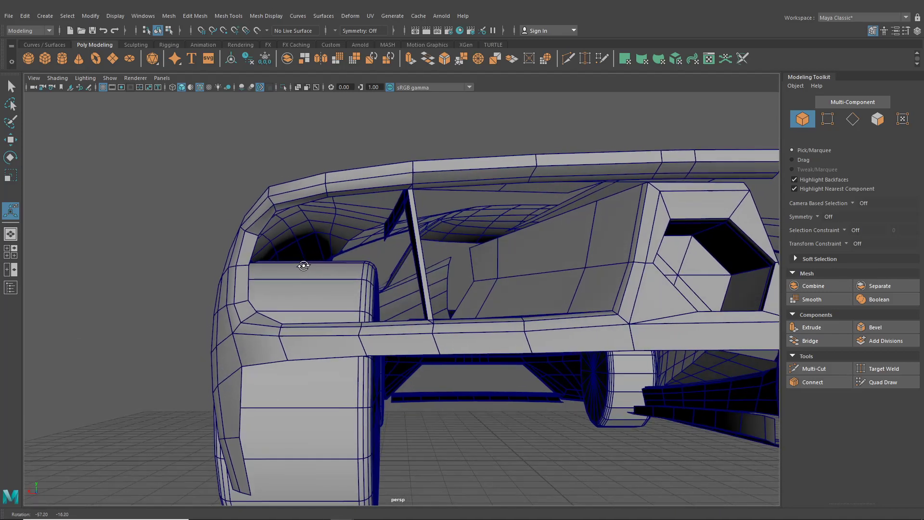
right_drag(370, 197, 361, 168)
key(q)
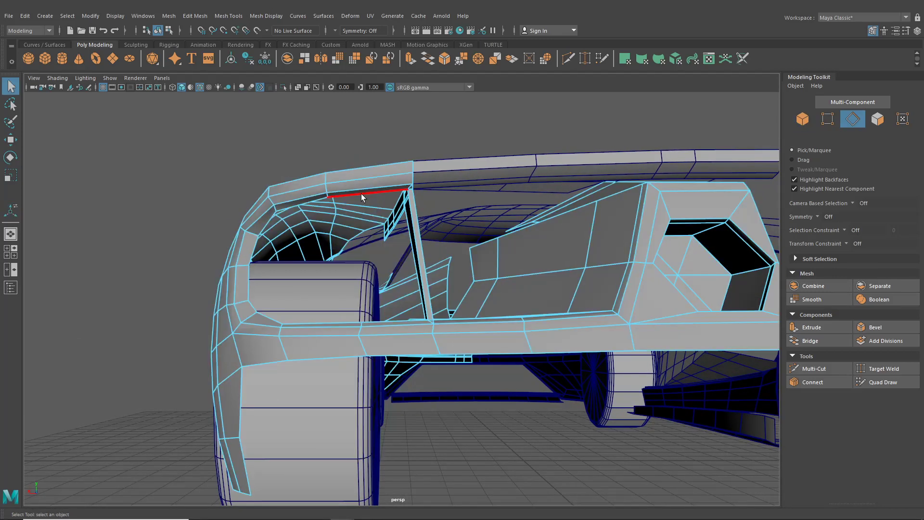
alt+drag(360, 221, 376, 241)
key(ctrl+e)
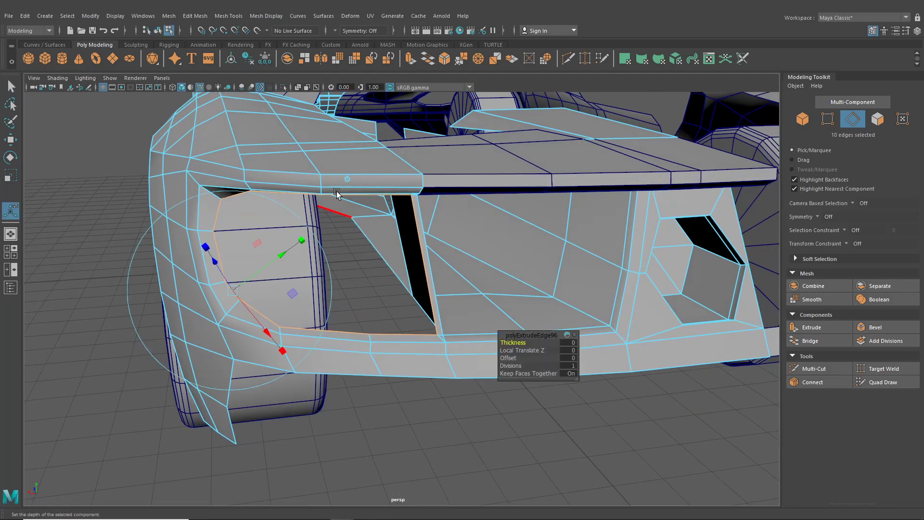
alt+drag(348, 181, 369, 237)
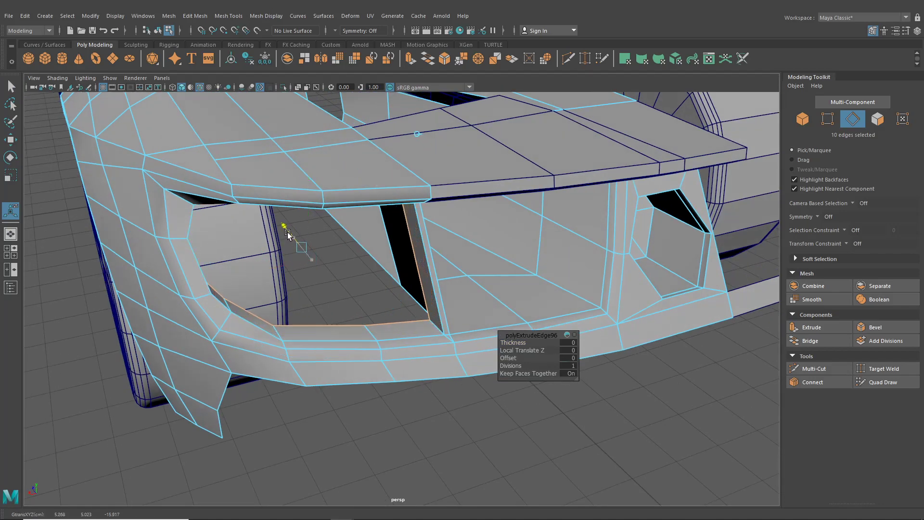
alt+drag(286, 234, 383, 242)
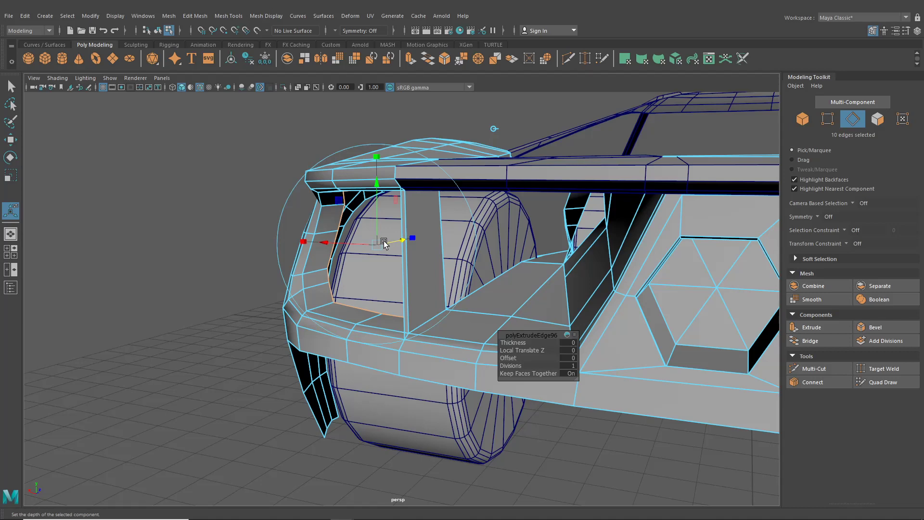
Switch to the four-view layout, change the front view to the back orthographic view and frame the opening
click(14, 250)
click(162, 295)
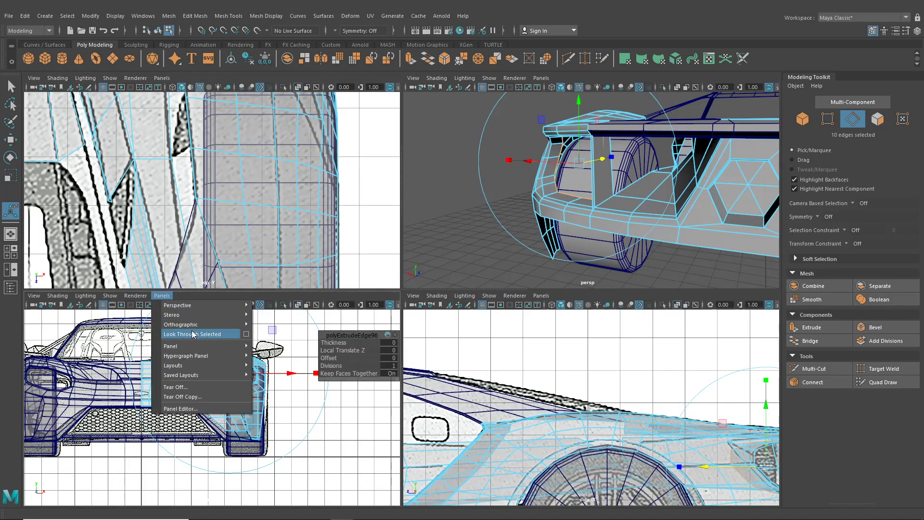
mouse_move(207, 323)
click(273, 325)
alt+middle_drag(267, 368, 265, 349)
Move the top inner vertex of the divider strip to X 4.35 and Y 5.80 to match the blueprint
right_drag(248, 356, 202, 245)
alt+drag(601, 211, 621, 204)
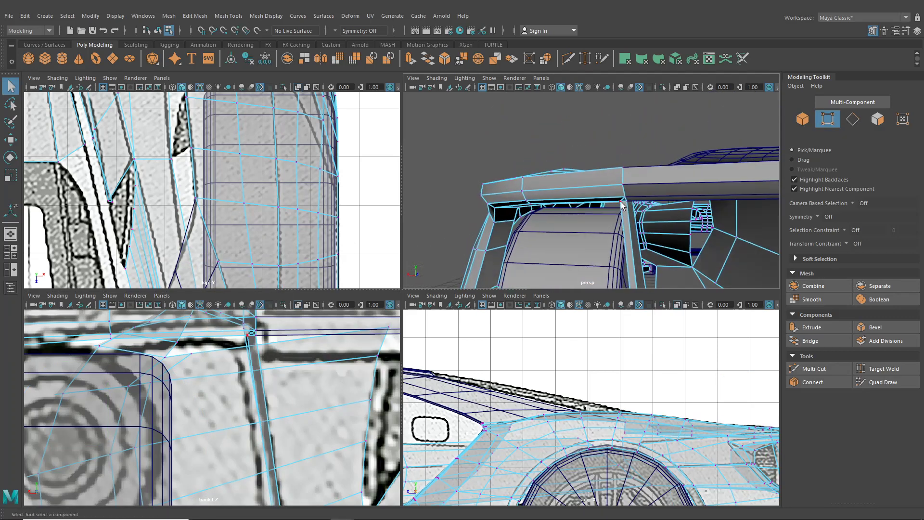
click(12, 140)
alt+middle_drag(256, 241, 288, 225)
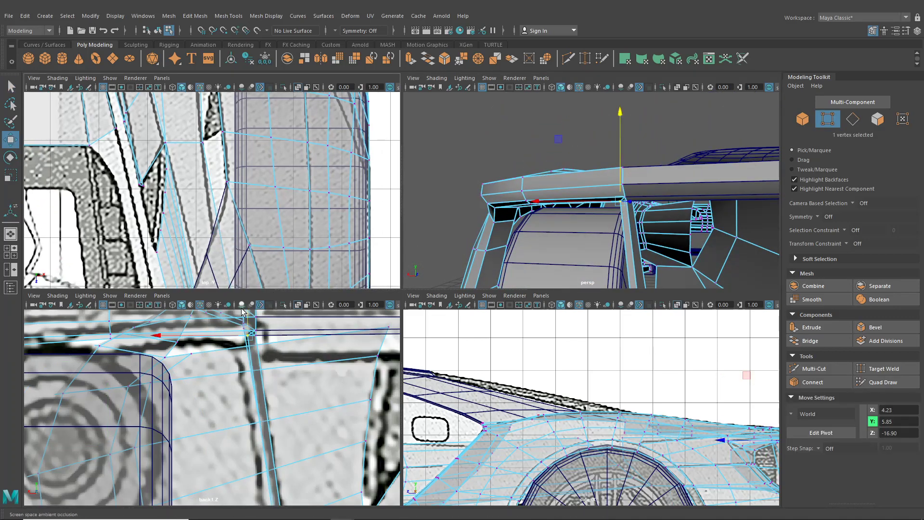
drag(204, 336, 232, 322)
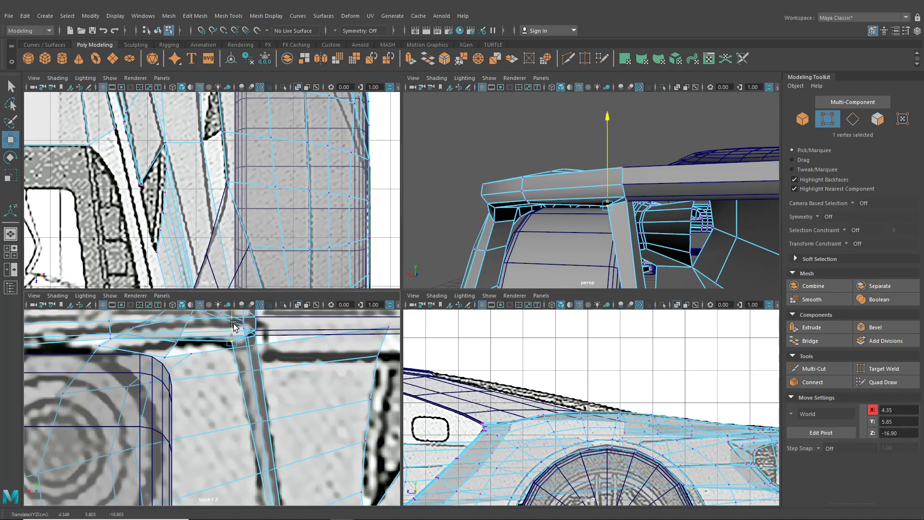
scroll(554, 216, up, 6)
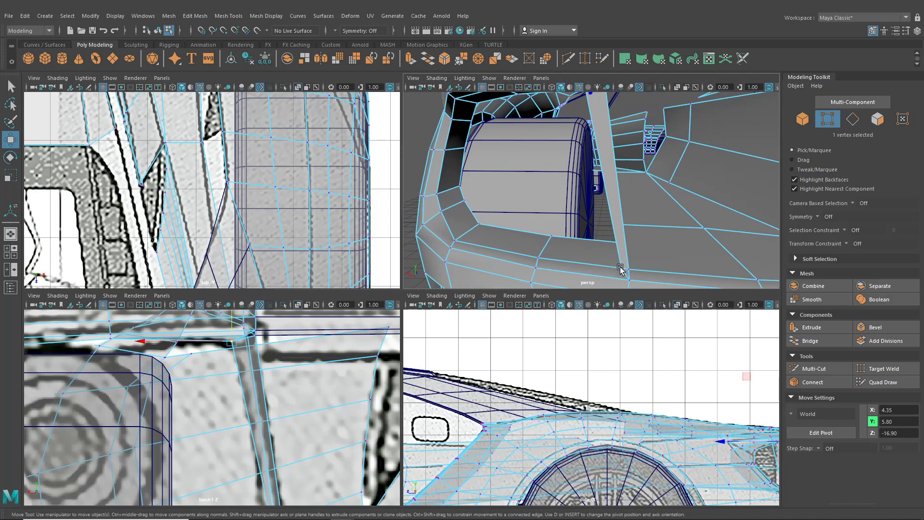
Move the bottom inner vertex of the divider strip to X 4.07 and adjust its height against the blueprint
alt+middle_drag(342, 388, 252, 466)
drag(245, 463, 242, 464)
drag(267, 427, 268, 426)
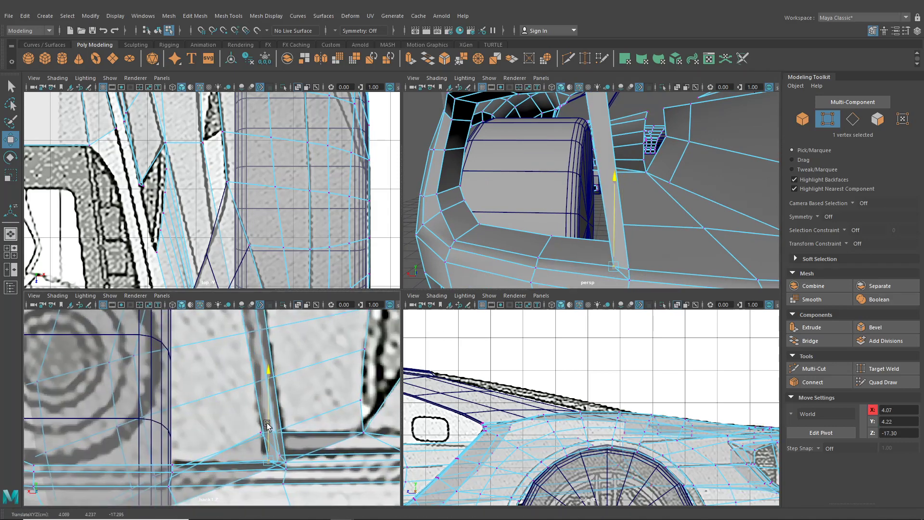
Move the two rearmost corner vertices of the divider panel together toward the wheel, to X 5.04
alt+drag(532, 246, 571, 189)
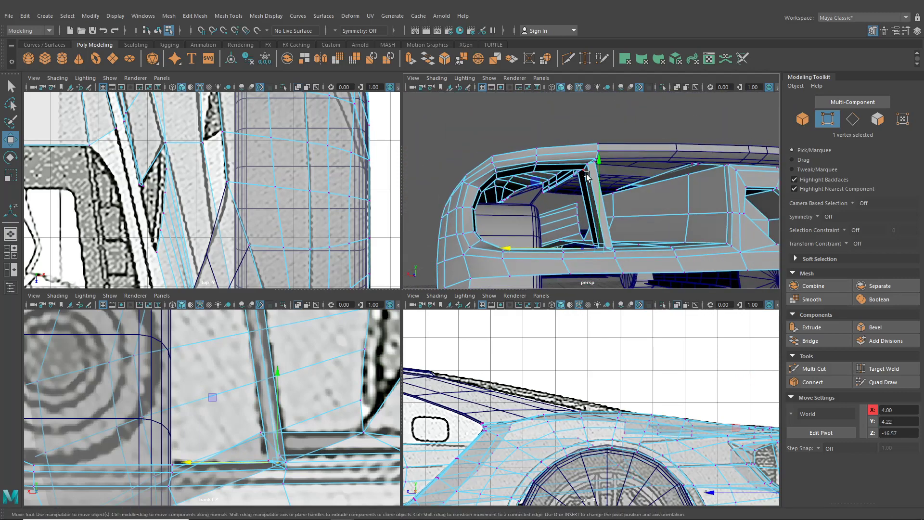
shift+click(569, 186)
middle_drag(569, 187, 565, 189)
alt+drag(566, 188, 543, 202)
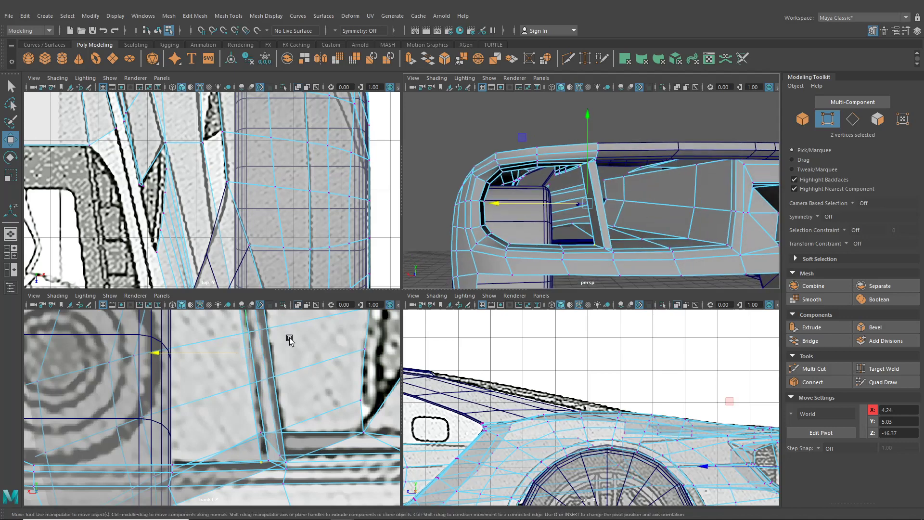
scroll(230, 377, down, 5)
drag(200, 388, 165, 393)
Scale the two selected divider panel vertices closer together vertically, to about 0.64 in Y
click(10, 176)
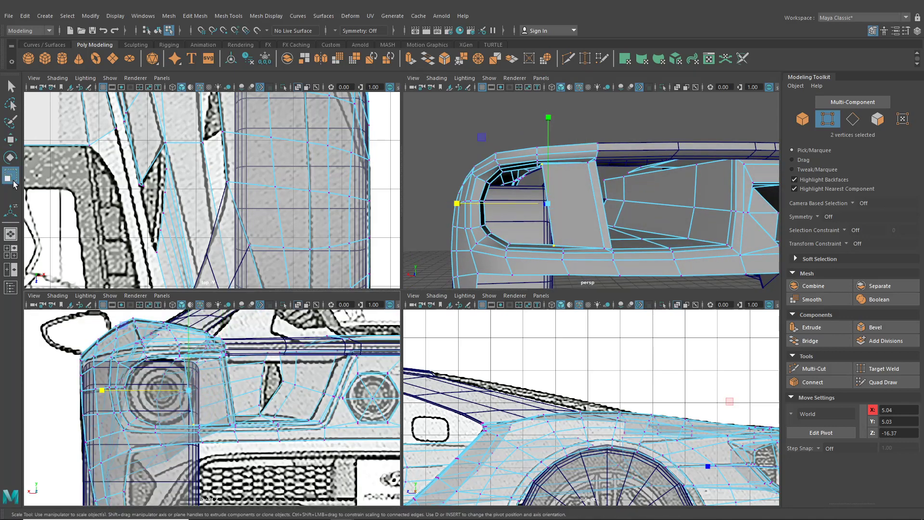
drag(189, 321, 190, 326)
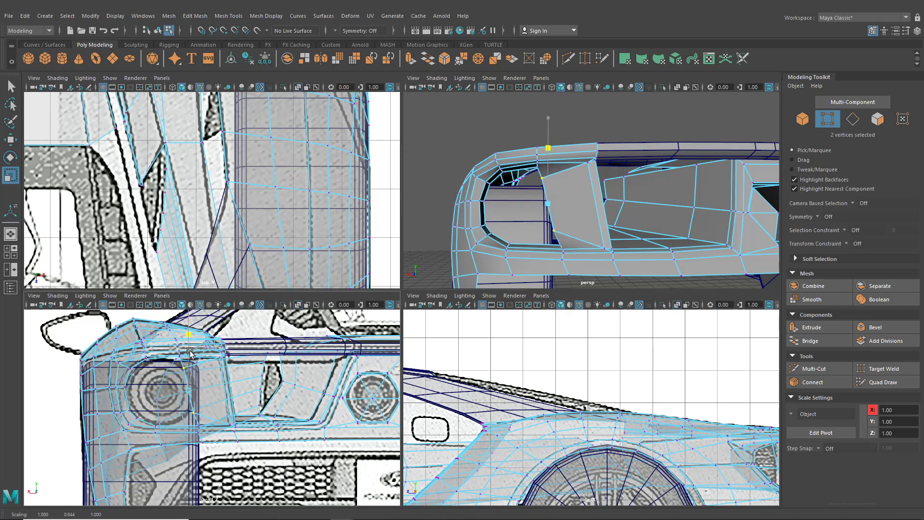
drag(190, 351, 190, 352)
Move the divider panel's bottom vertex beside the wheel to X 5.09 and Y 4.38 against the blueprint
alt+middle_drag(198, 383, 217, 385)
scroll(217, 384, up, 3)
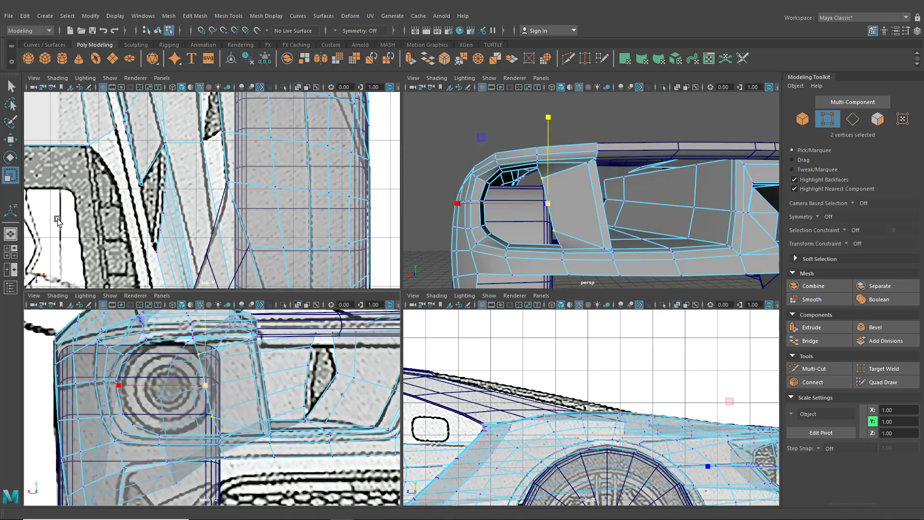
click(10, 140)
scroll(206, 409, up, 2)
click(249, 439)
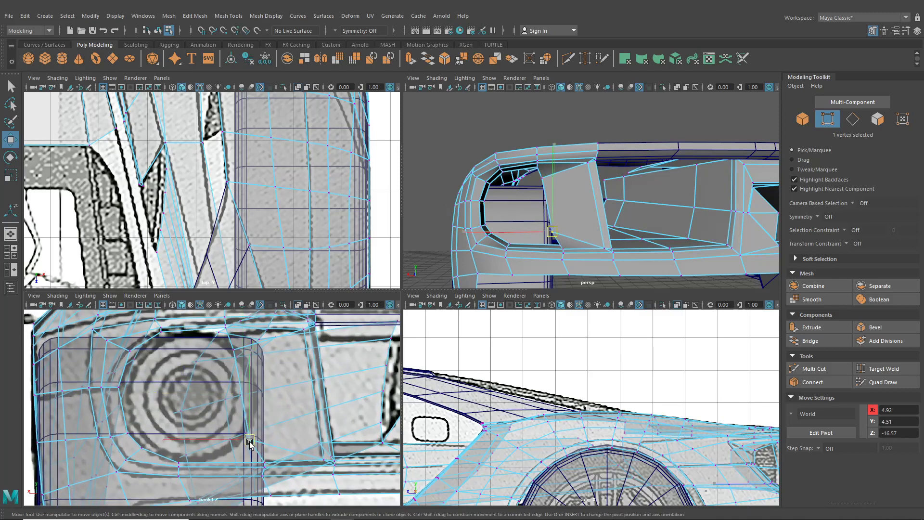
drag(250, 443, 241, 451)
Reposition the lower inner vertices of the bumper opening in depth, bringing the one beside the divider panel to Z -15.69
key(space)
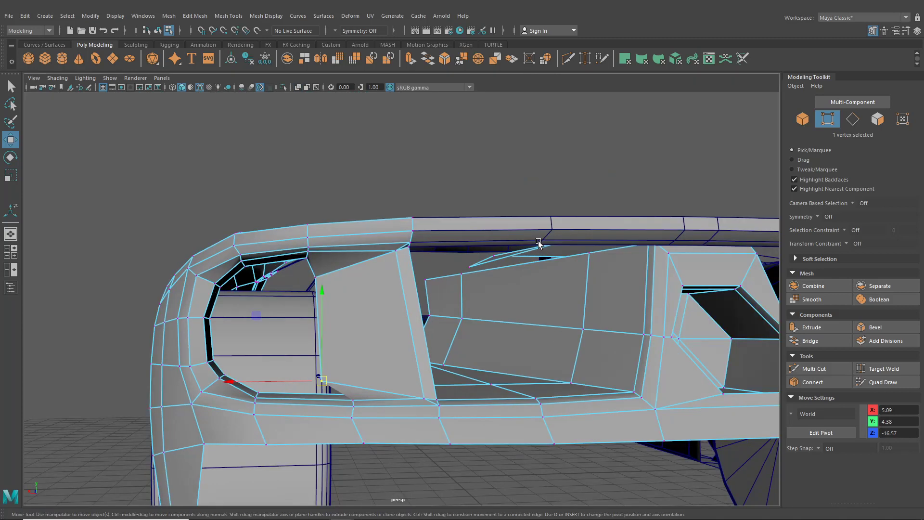
alt+drag(540, 244, 489, 315)
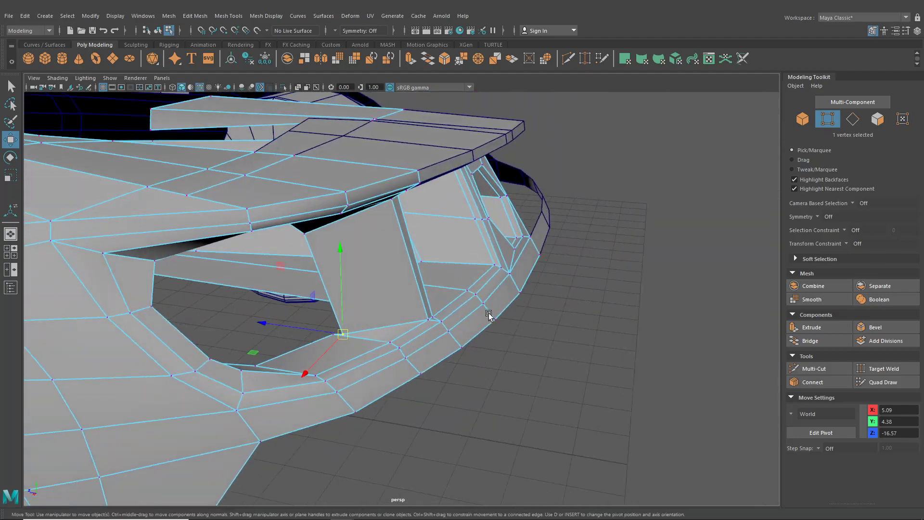
drag(324, 332, 281, 355)
click(301, 353)
drag(280, 352, 341, 302)
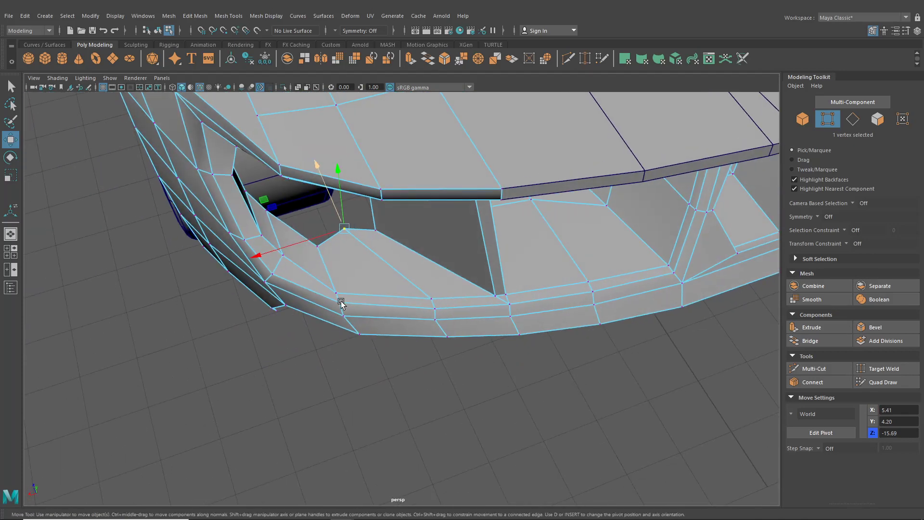
Move the neighbouring lower lip vertex at X 5.81 deeper into the opening, to Z -15.45
alt+middle_drag(341, 302, 414, 332)
alt+right_drag(414, 332, 422, 311)
click(394, 290)
alt+drag(456, 319, 403, 313)
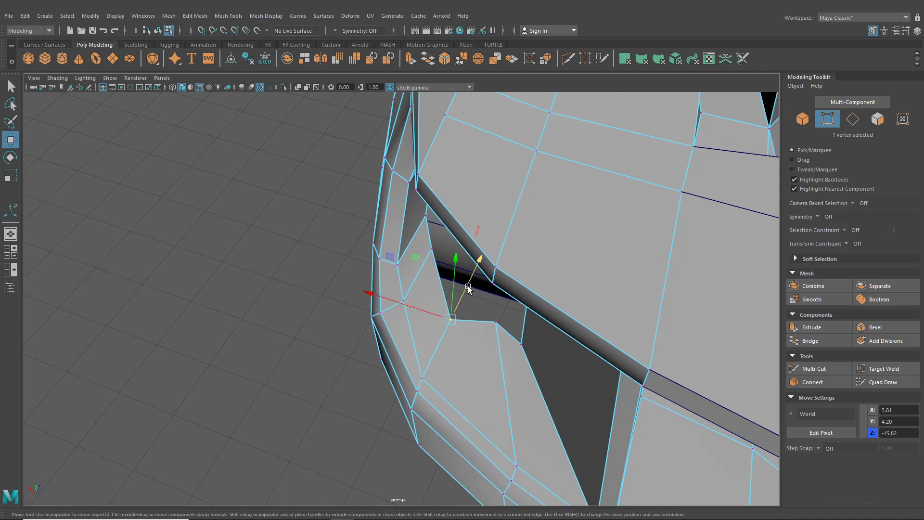
drag(468, 288, 486, 269)
alt+right_drag(493, 271, 471, 277)
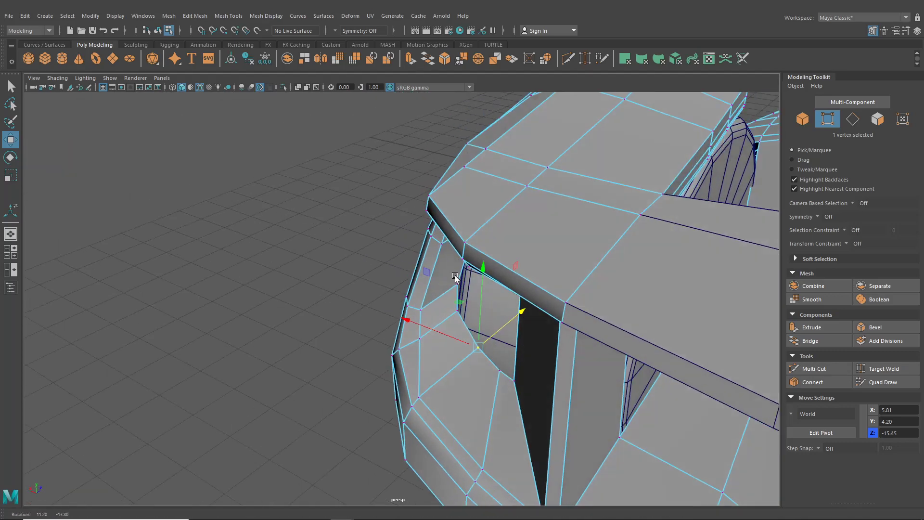
alt+drag(471, 277, 455, 282)
Raise the two lower lip vertices in the back1 view to Y 4.31 and Y 4.32, following the round light on the blueprint
click(11, 252)
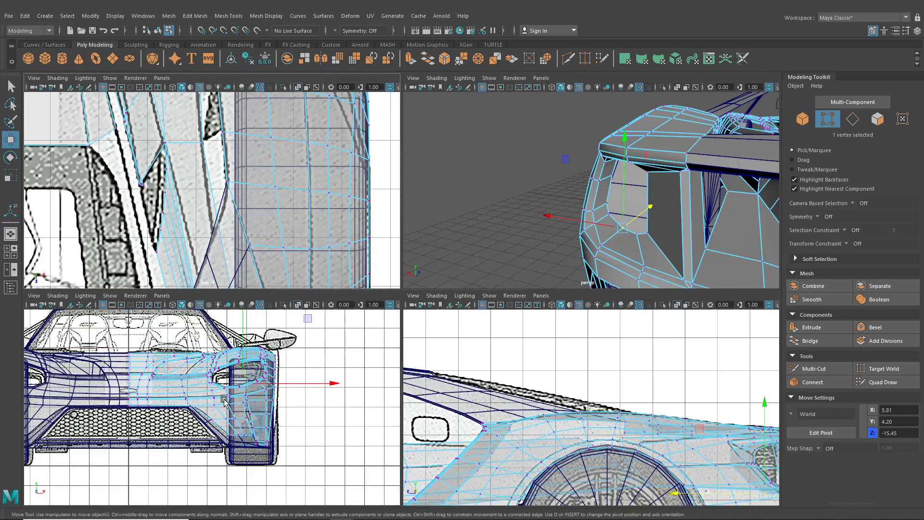
click(162, 295)
mouse_move(216, 331)
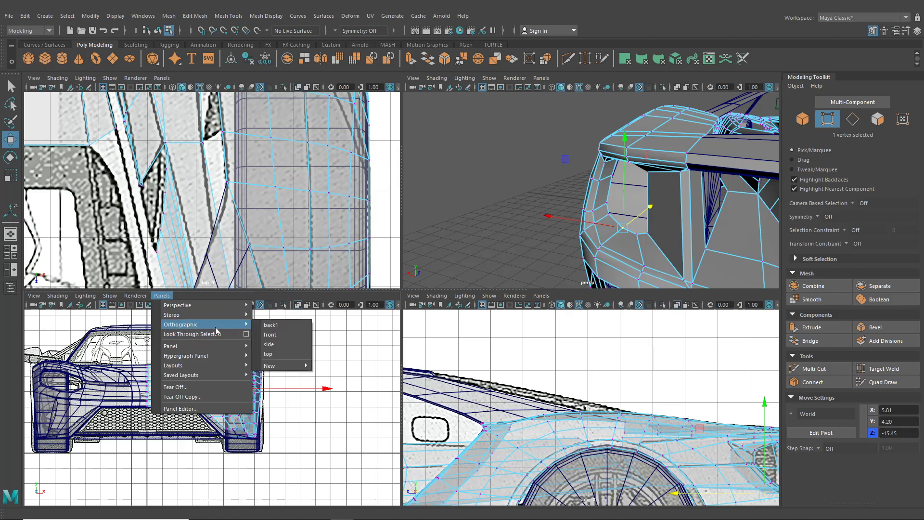
click(283, 327)
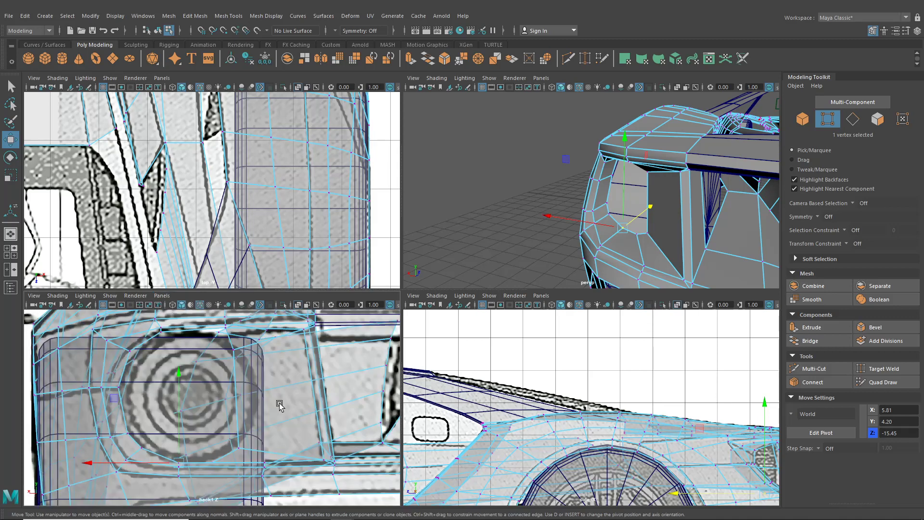
scroll(278, 402, up, 2)
drag(212, 409, 211, 403)
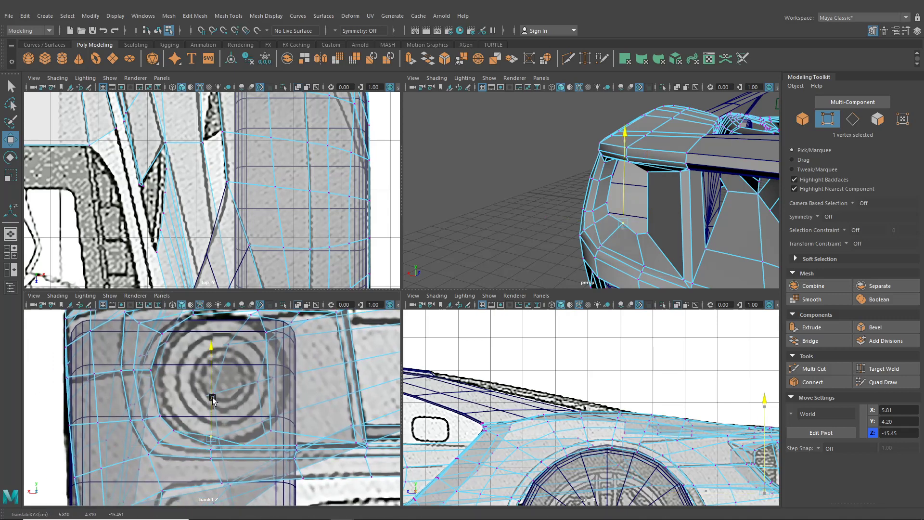
click(246, 446)
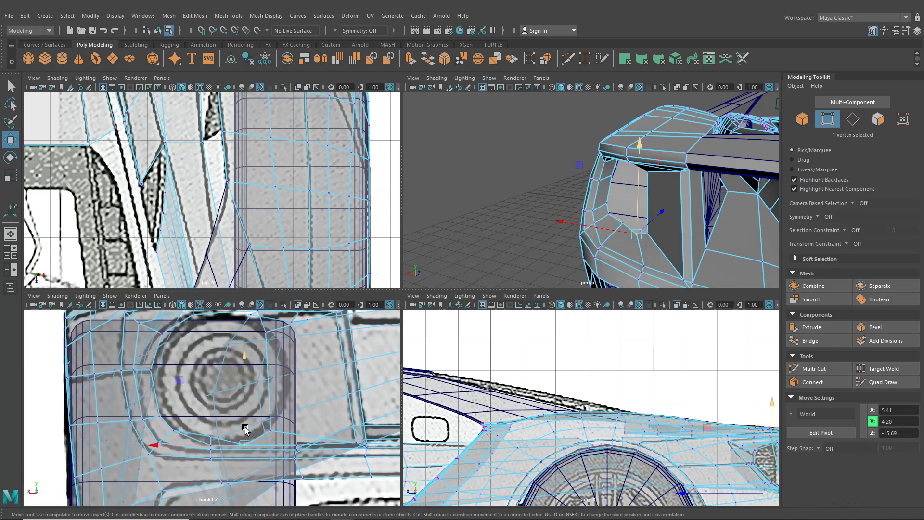
drag(246, 429, 247, 421)
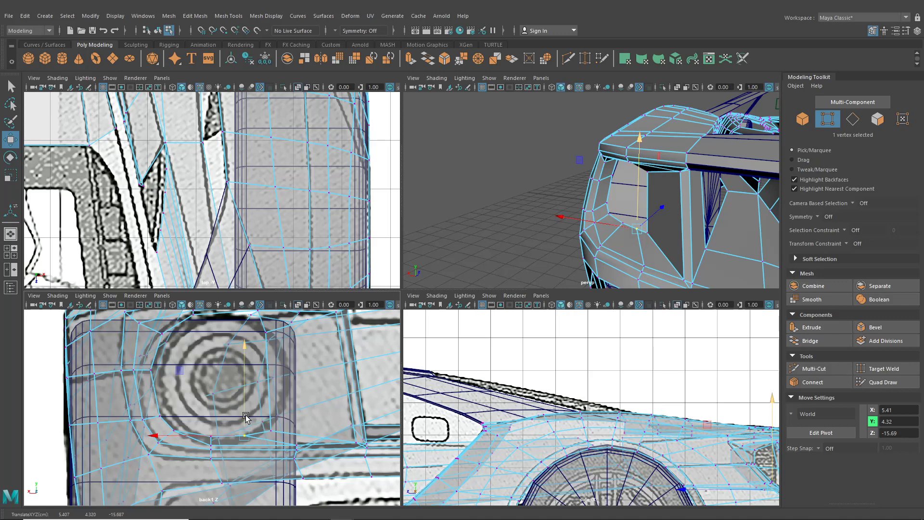
Select the four inner lip vertices on the opening's outer side and shift them together to X 6.25
click(174, 434)
alt+drag(635, 221, 598, 213)
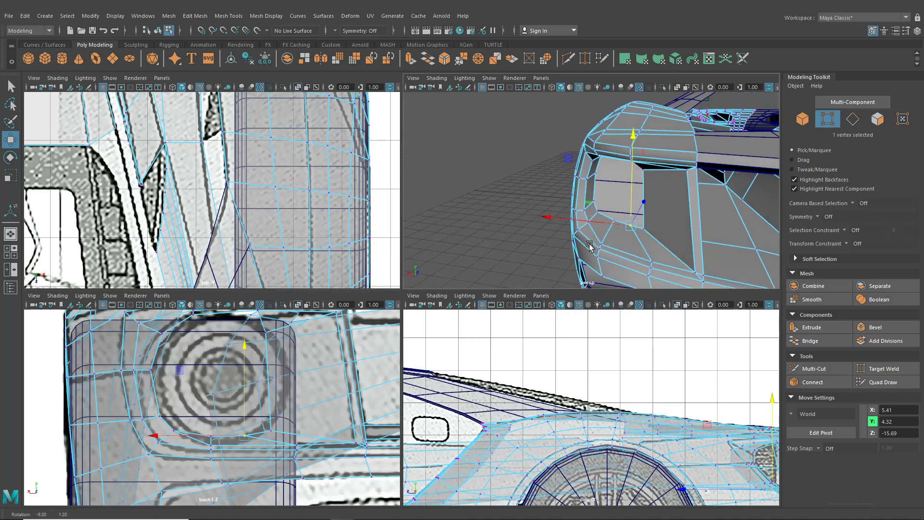
shift+click(599, 191)
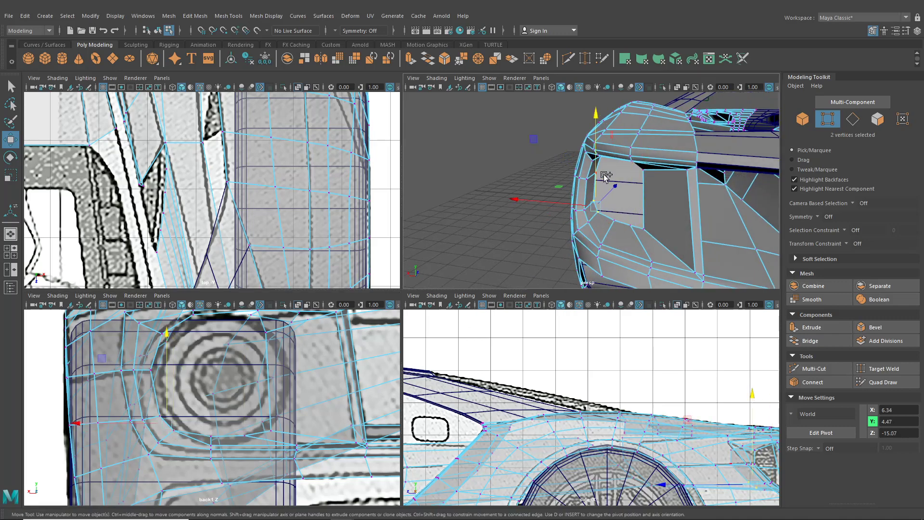
mouse_move(605, 176)
alt+mouse_down()
mouse_move(591, 179)
mouse_move(611, 177)
alt+mouse_up()
shift+click(610, 180)
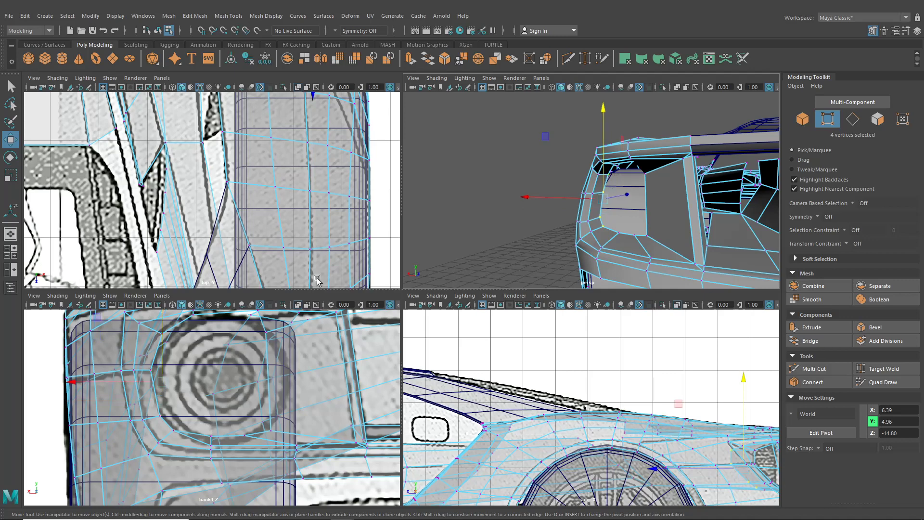
drag(95, 382, 90, 383)
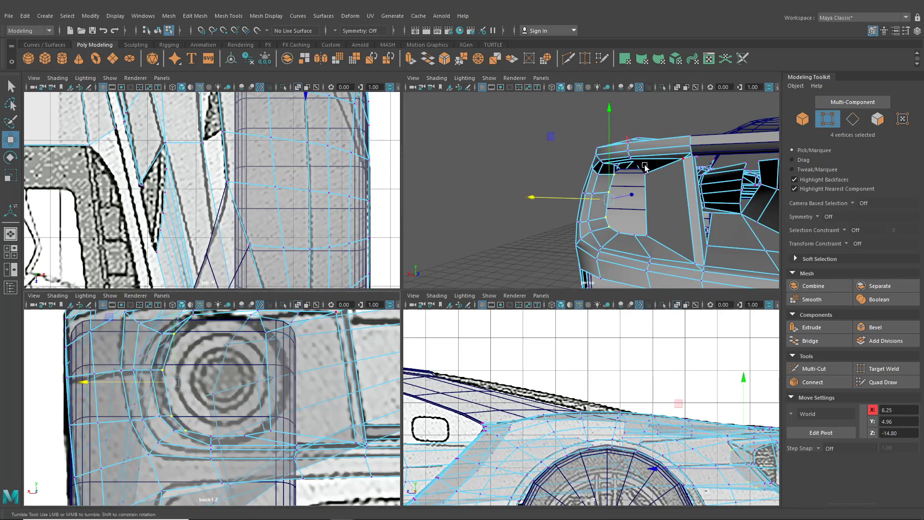
Fit the two upper inner lip vertices to the blueprint, at about X 5.28, Y 5.69 and X 5.9, Y 5.67
alt+drag(645, 167, 606, 175)
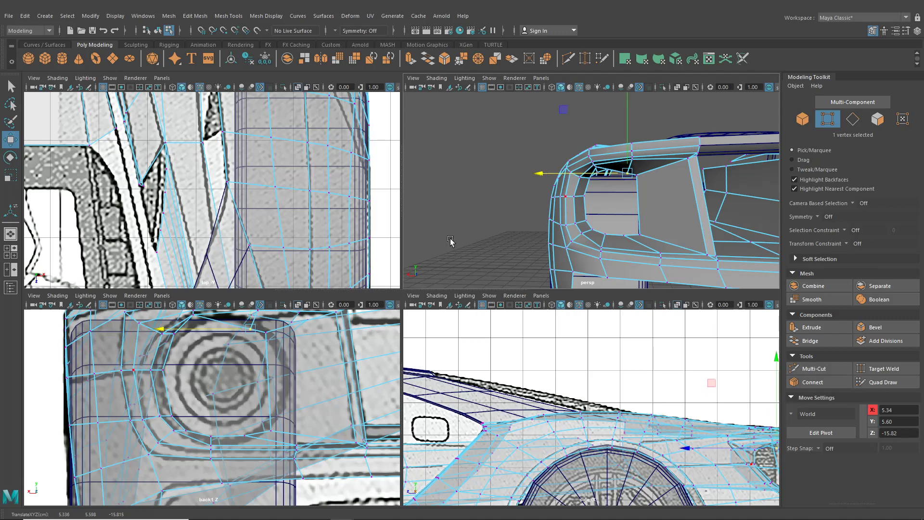
scroll(255, 356, up, 2)
drag(258, 361, 260, 358)
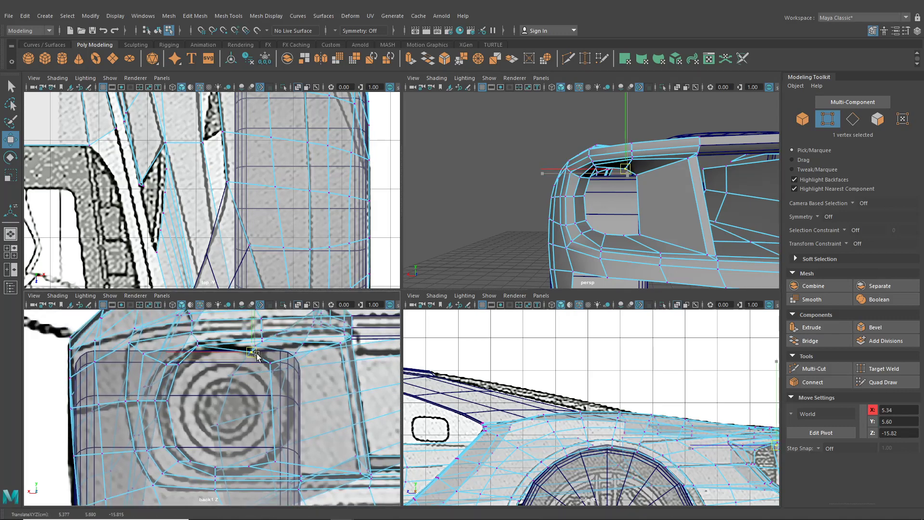
mouse_move(581, 207)
alt+mouse_down()
mouse_move(592, 192)
mouse_move(579, 210)
alt+mouse_up()
mouse_move(197, 345)
mouse_down()
mouse_move(203, 353)
mouse_move(180, 366)
mouse_move(207, 358)
mouse_up()
click(178, 364)
click(204, 352)
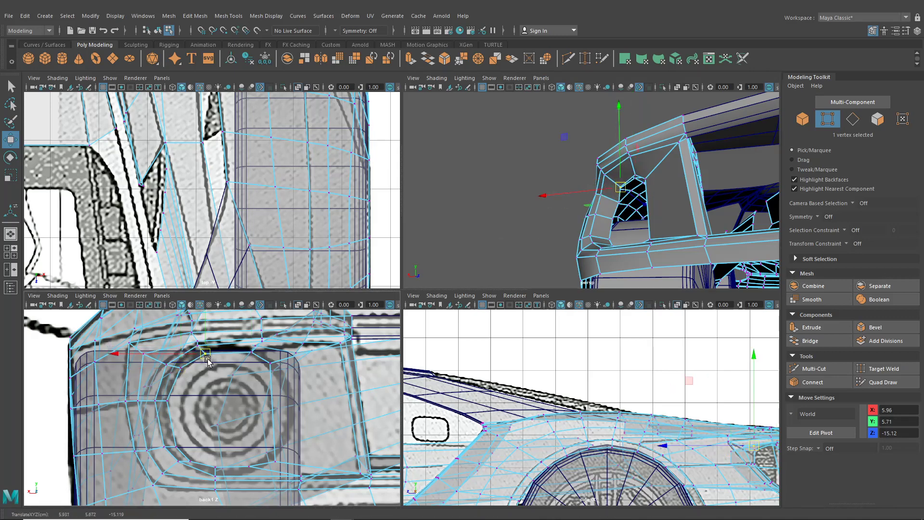
Select the inner border edges of the bumper opening and scale them along Z to flatten the loop
key(space)
alt+drag(629, 249, 444, 348)
right_drag(435, 337, 428, 271)
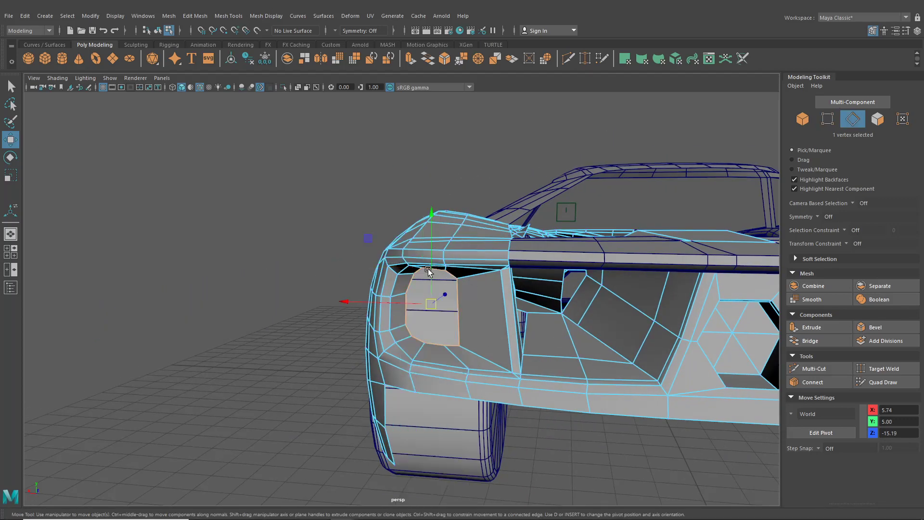
alt+drag(427, 341, 485, 305)
key(r)
alt+drag(484, 308, 480, 273)
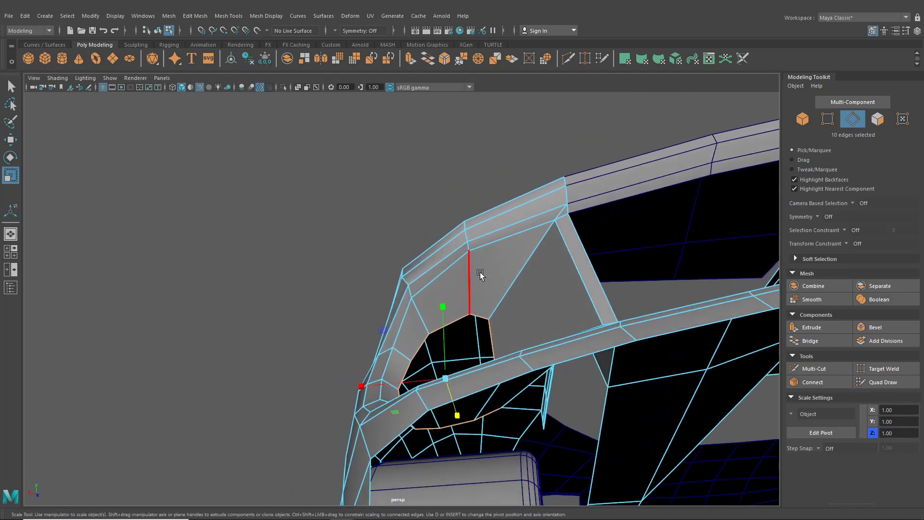
Shift the lower lip vertex at X 5.41 slightly deeper into the opening, to about Z -15.46
right_drag(480, 245, 435, 244)
click(442, 308)
alt+drag(442, 308, 527, 373)
click(324, 283)
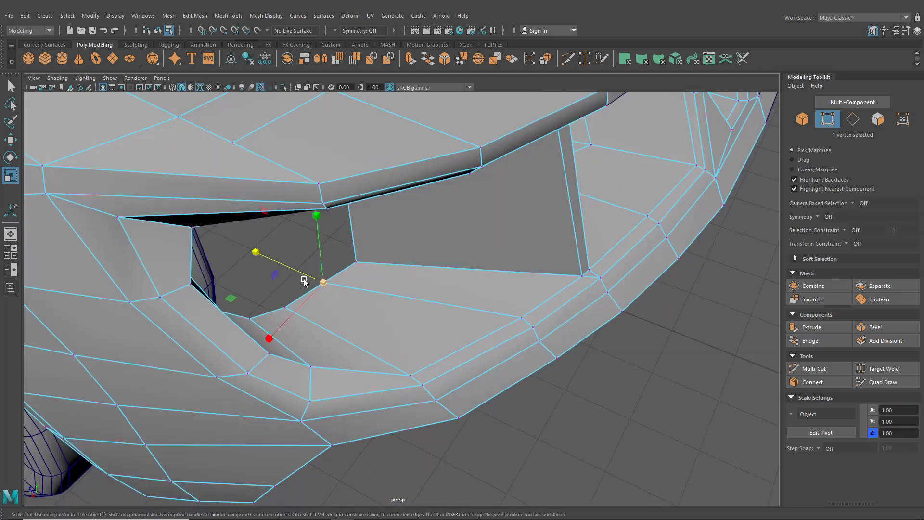
key(w)
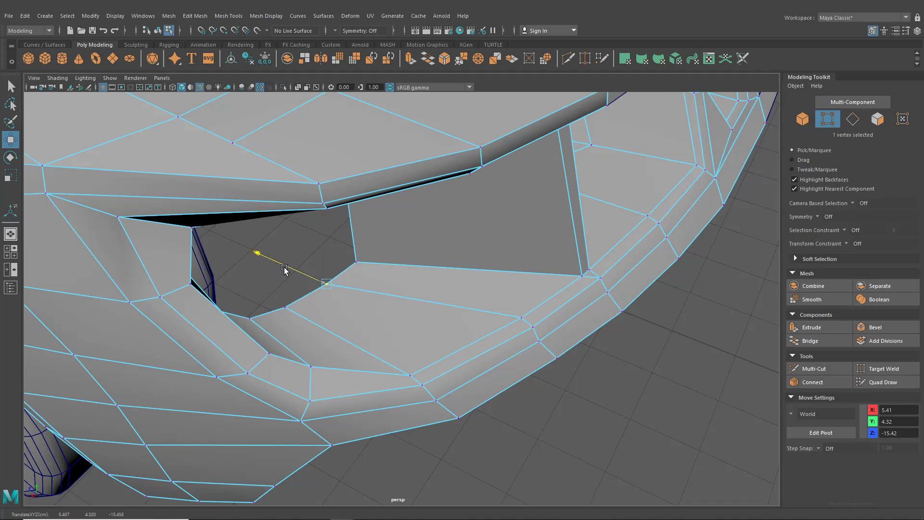
alt+drag(284, 267, 464, 304)
Adjust the depth of two vertices on the lip's outer side, the upper one to about Z -14.93, and return to object mode
click(492, 274)
drag(525, 279, 515, 283)
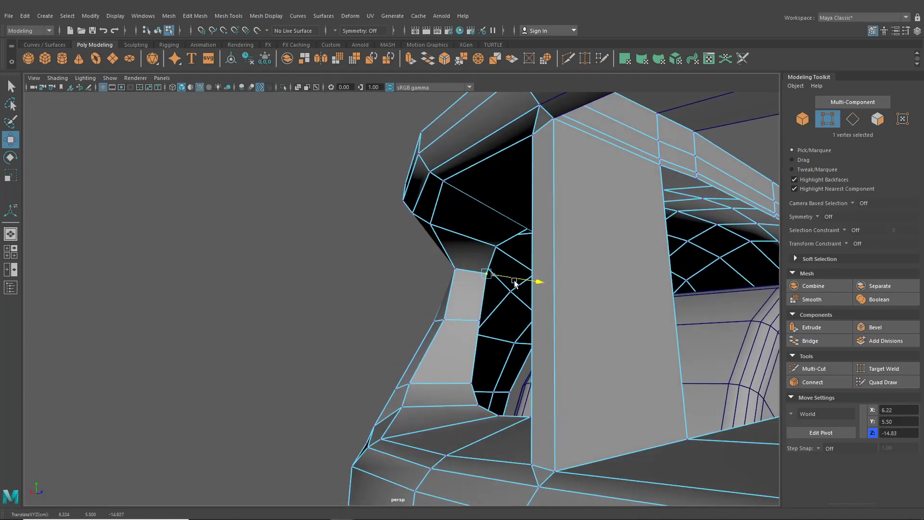
click(478, 320)
mouse_move(501, 323)
mouse_down()
mouse_move(488, 320)
mouse_move(512, 350)
mouse_move(557, 350)
mouse_move(548, 325)
mouse_move(510, 327)
mouse_up()
click(158, 30)
click(239, 189)
alt+drag(239, 189, 399, 286)
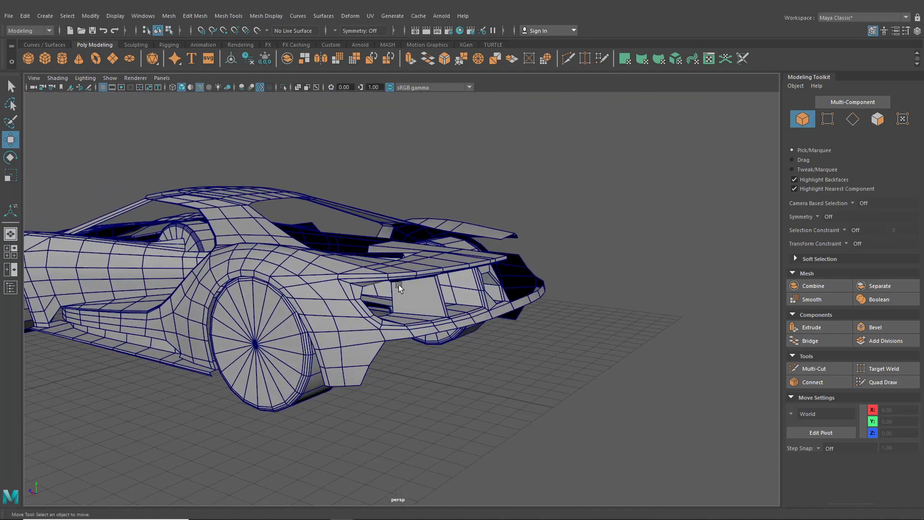
Create a polygon cylinder and place it behind the rear bumper opening at X 5.909, Y 4.486, Z -18.217
click(61, 58)
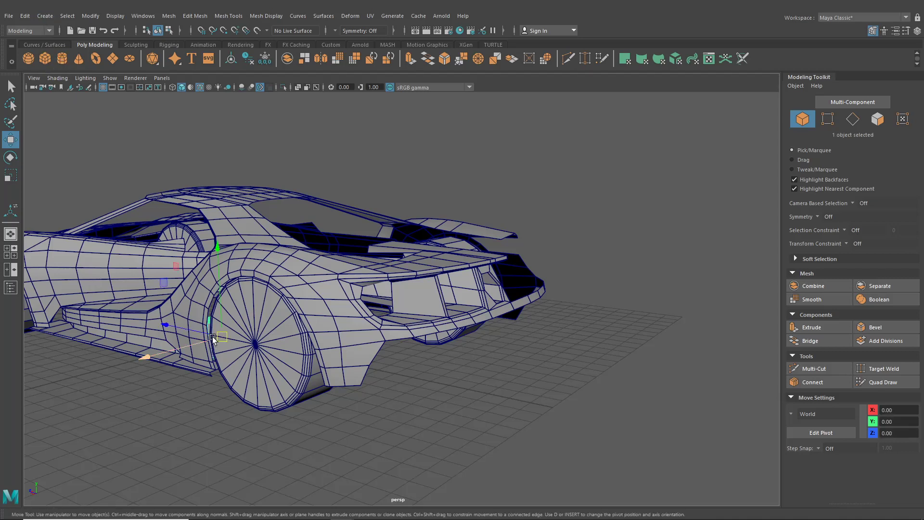
drag(213, 339, 379, 389)
drag(424, 342, 422, 250)
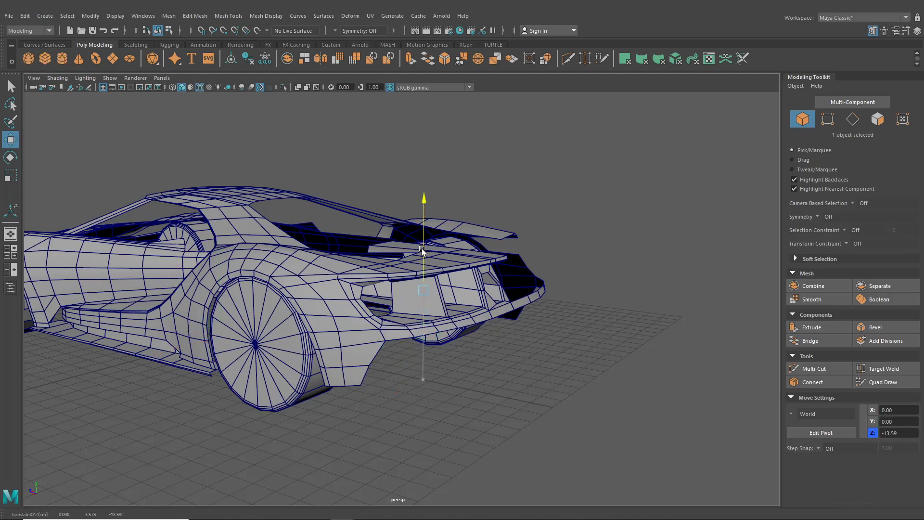
drag(440, 301, 414, 342)
Rotate the cylinder to exactly 90 degrees around X so its cap faces backward
click(917, 31)
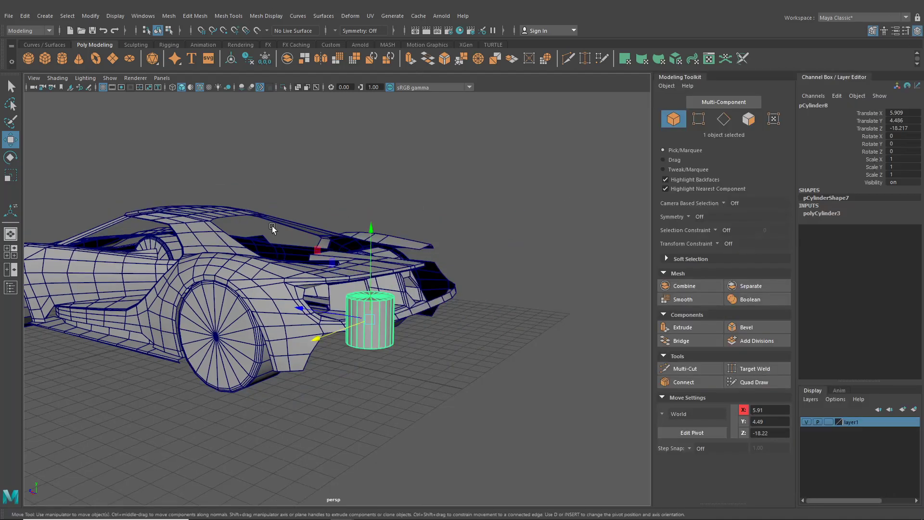
key(e)
drag(430, 270, 411, 289)
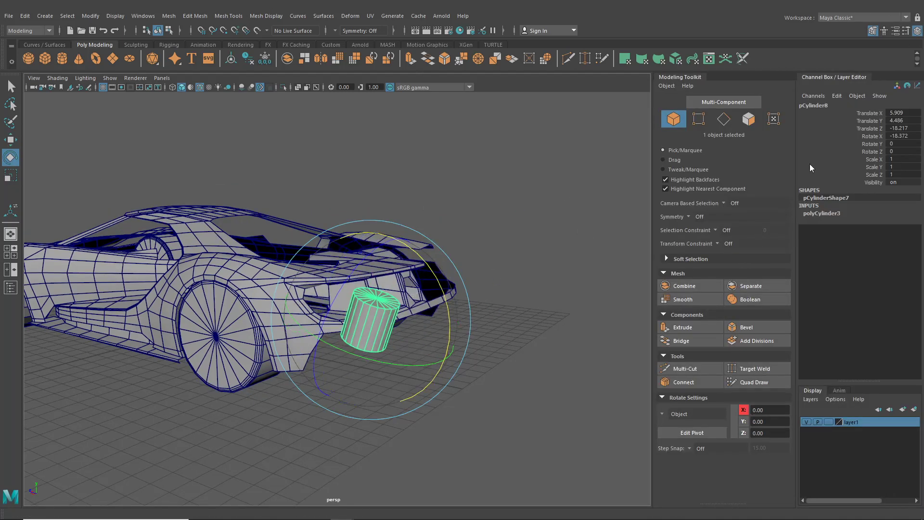
click(906, 136)
text(90)
key(Return)
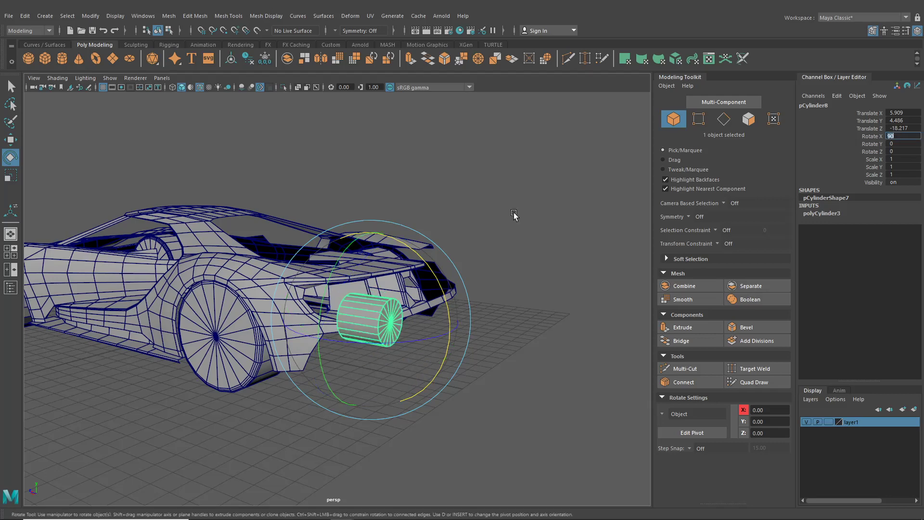
Scale the cylinder uniformly to 0.742 and centre it on the blueprint's round light at about X 5.69, Y 4.99 in the back1 view
key(space)
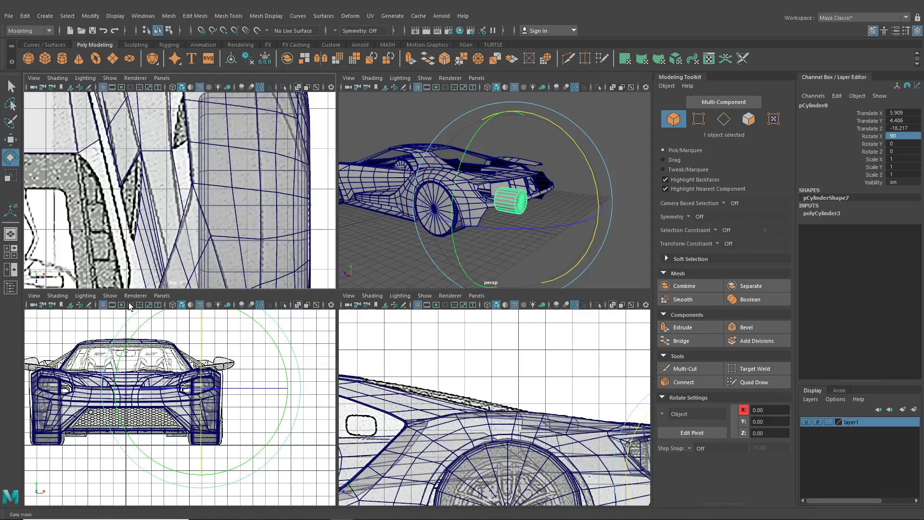
click(161, 296)
mouse_move(205, 326)
click(278, 325)
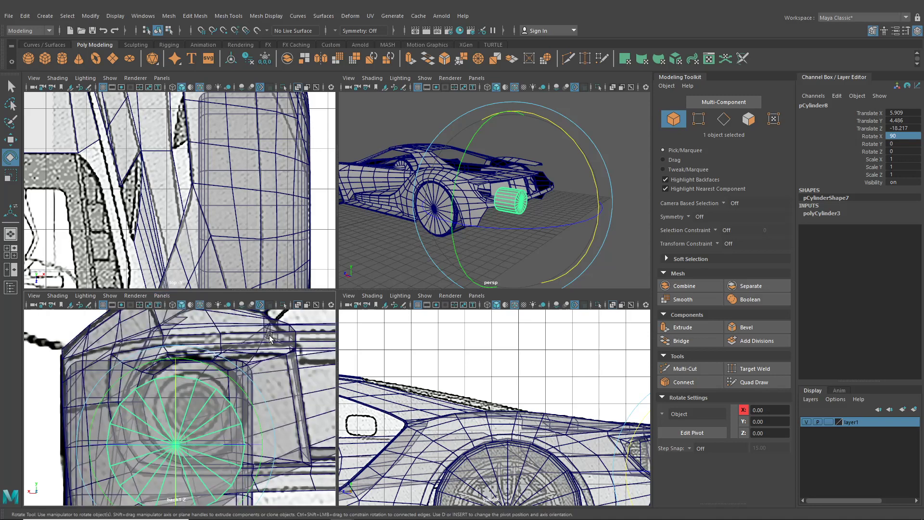
click(10, 142)
drag(176, 443, 161, 408)
key(r)
key(w)
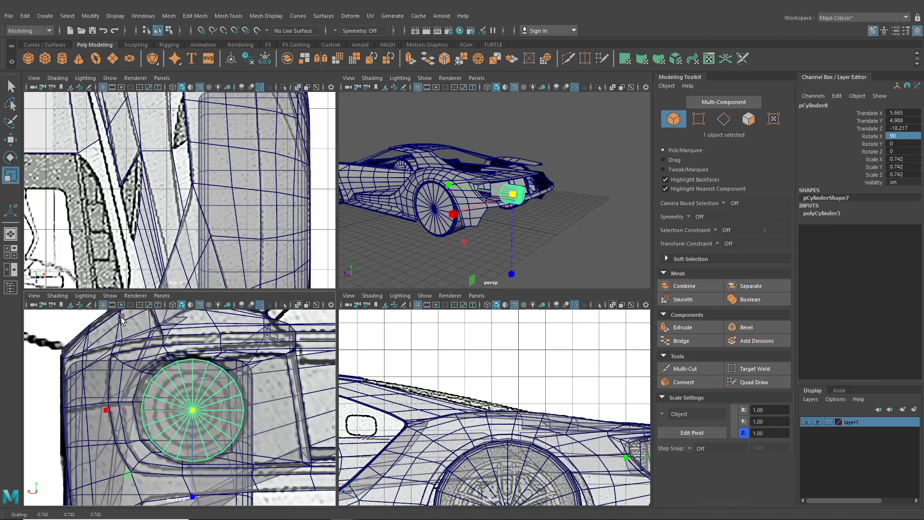
drag(191, 410, 190, 410)
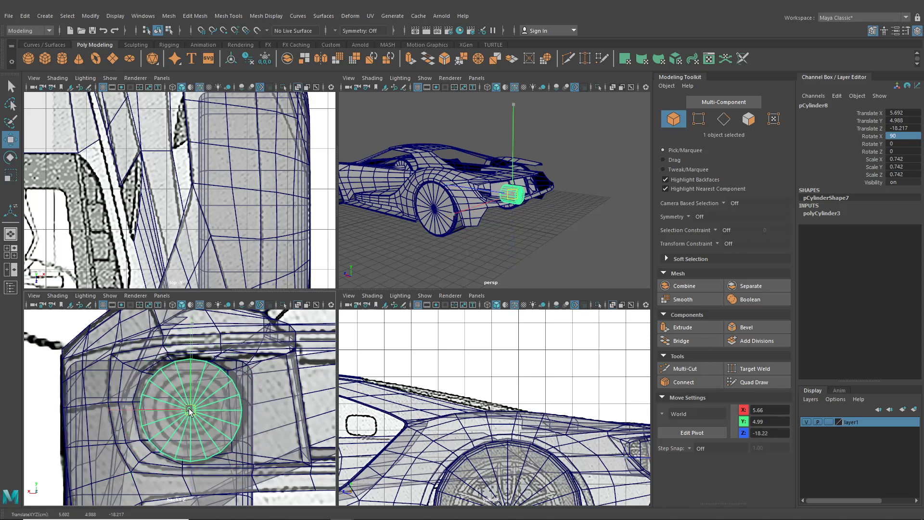
Move the cylinder forward into the rear bumper opening in the side view, to Z -15.444
key(space)
alt+middle_drag(507, 391, 266, 370)
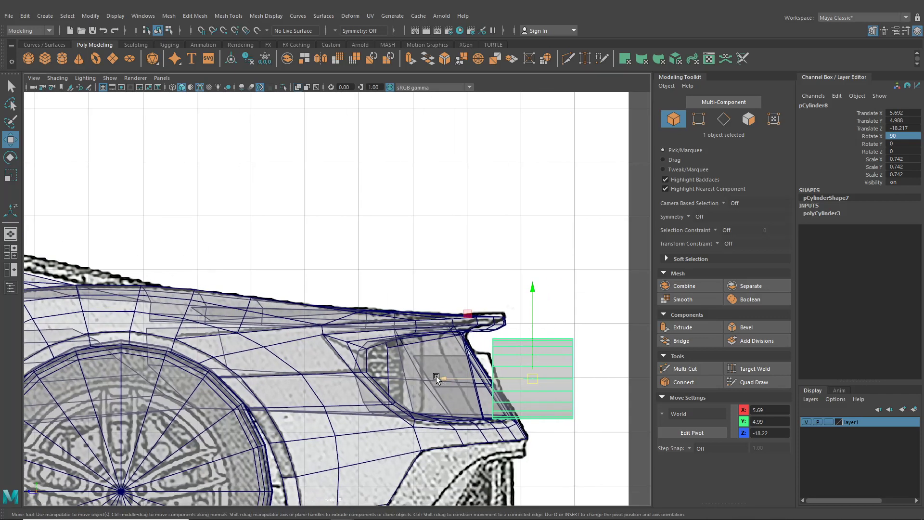
drag(435, 378, 279, 388)
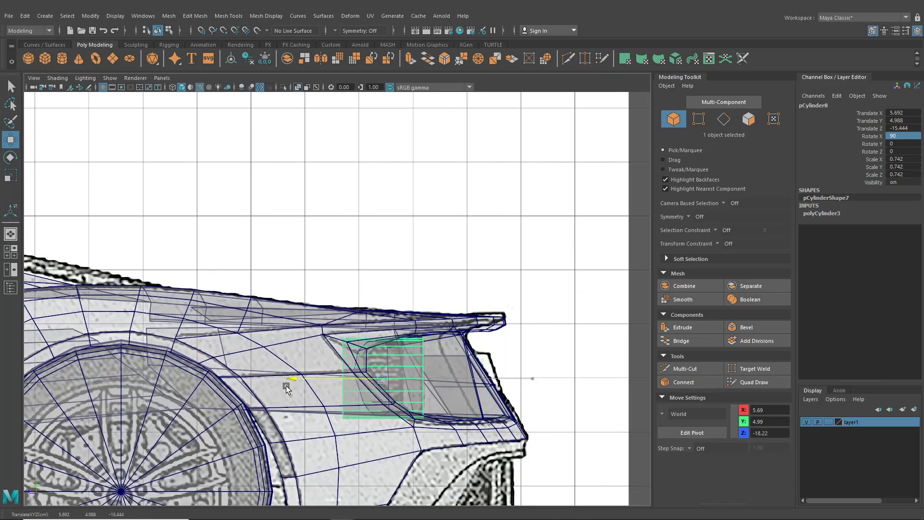
Bevel the 20 rim edges of the cylinder's rear cap with a fraction of 0.1 and 3 segments, then return to object mode
right_drag(403, 244, 398, 215)
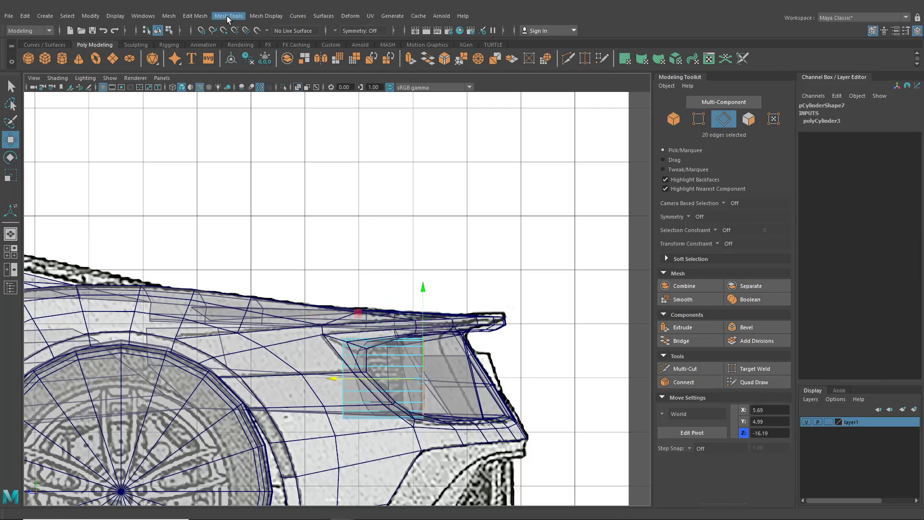
click(195, 15)
click(204, 54)
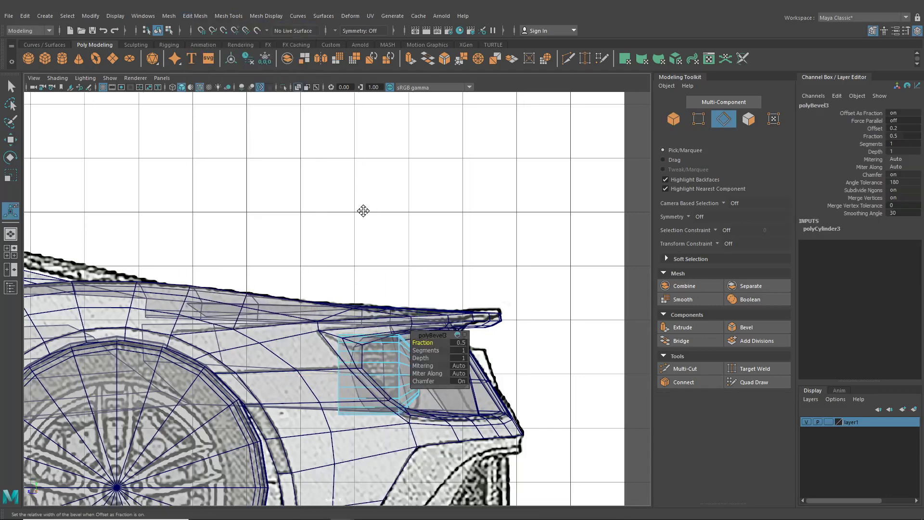
scroll(388, 286, up, 5)
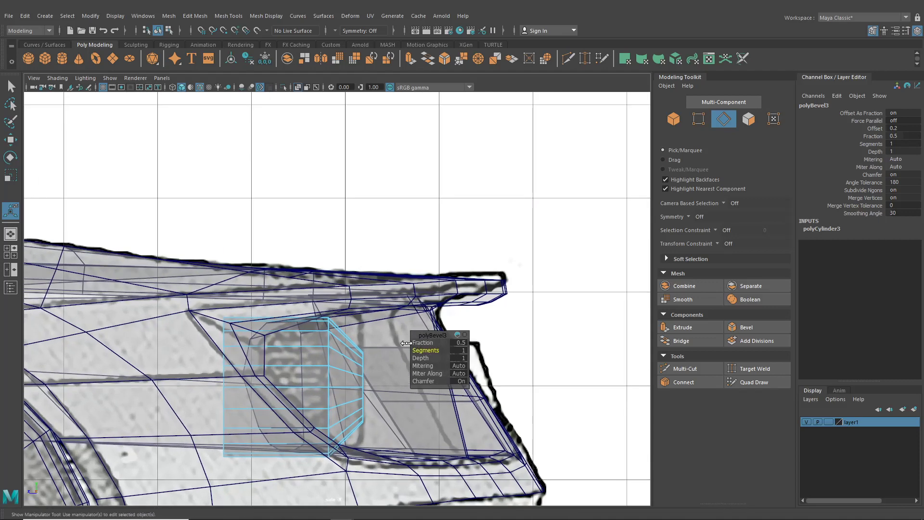
drag(430, 343, 429, 342)
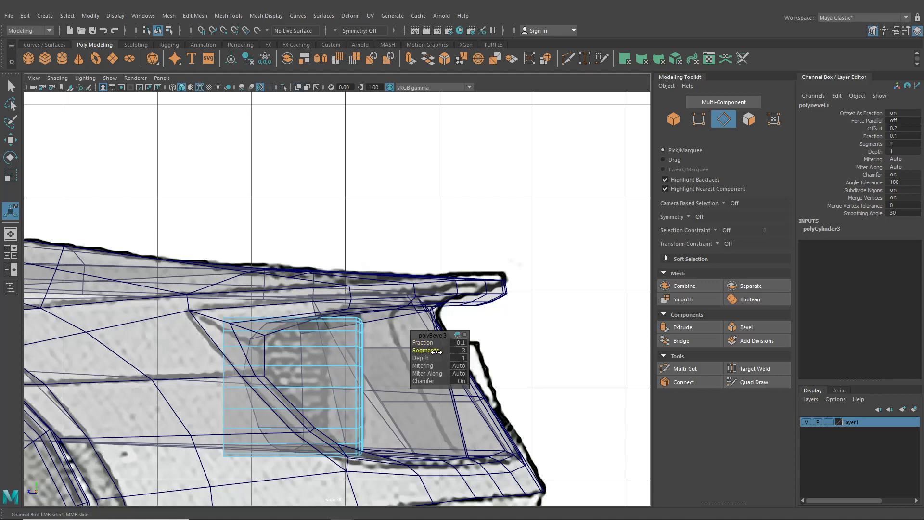
click(11, 238)
alt+drag(284, 296, 308, 301)
scroll(270, 294, up, 5)
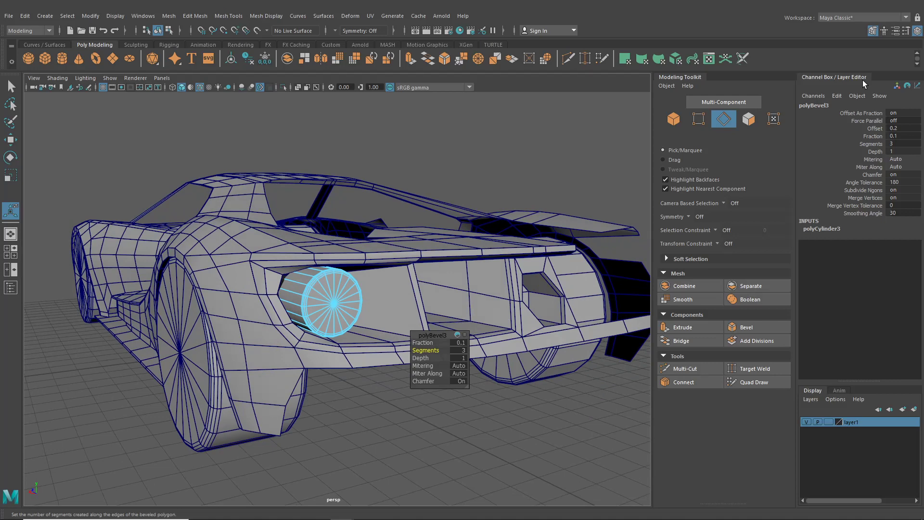
click(905, 31)
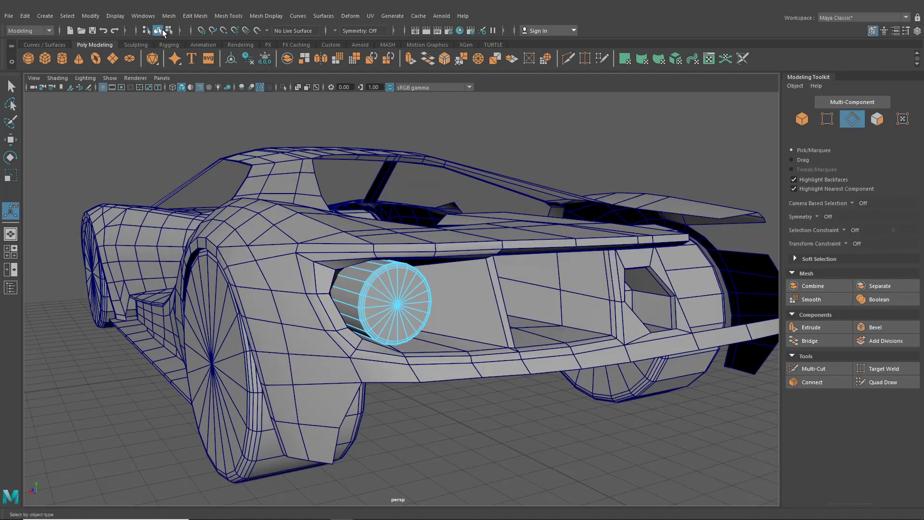
click(158, 30)
Adjust the body's vertices on the divider panel's inner edge beside the round light, moving the upper one to about Y 5.51
alt+drag(337, 250, 324, 243)
alt+right_drag(324, 244, 375, 254)
alt+drag(375, 254, 342, 263)
alt+drag(421, 299, 495, 334)
click(495, 334)
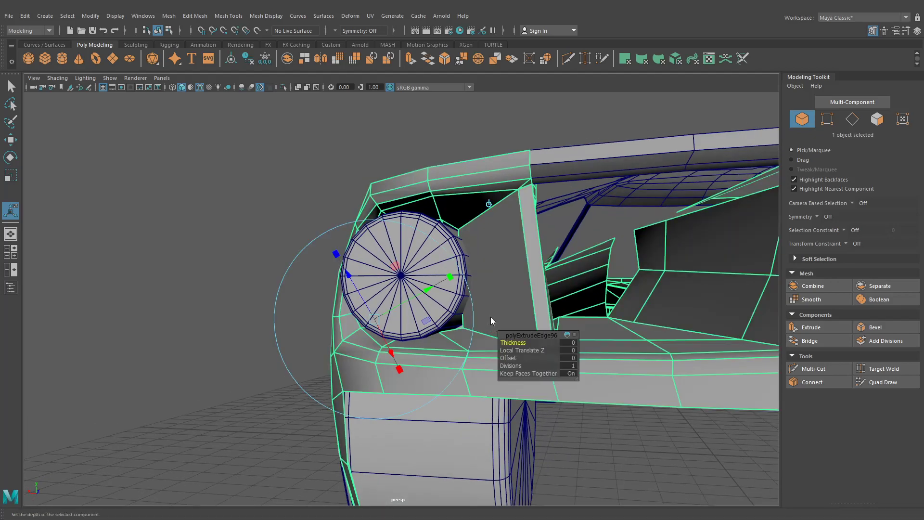
right_drag(490, 244, 440, 248)
key(w)
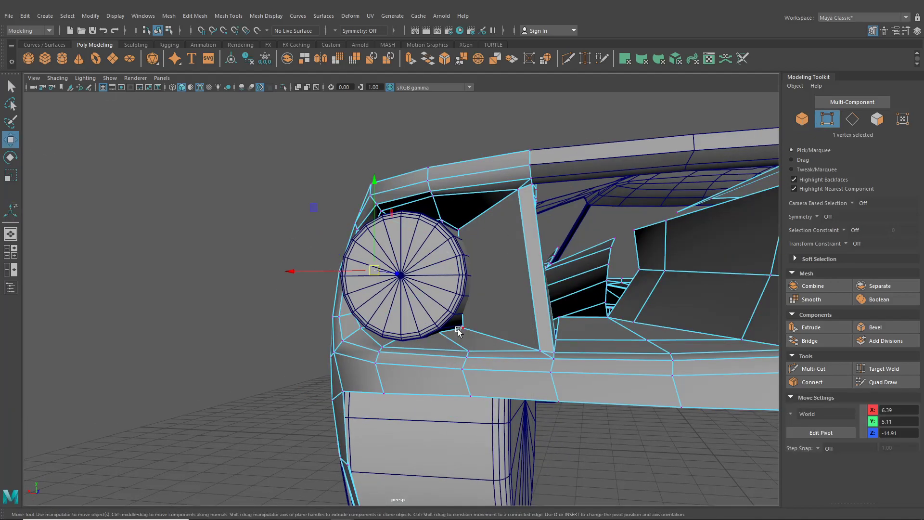
drag(464, 303, 444, 243)
click(455, 224)
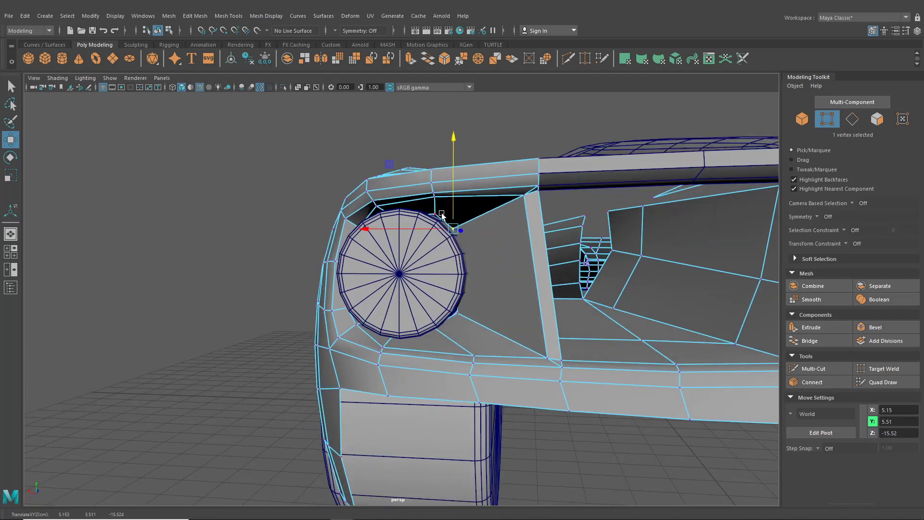
click(434, 198)
click(456, 226)
drag(454, 216, 455, 220)
Move the lower inner vertex beside the round light to about X 5.11, Y 4.54, Z -15.56 and return to object mode
alt+drag(457, 236, 429, 247)
click(467, 316)
mouse_move(452, 316)
mouse_down()
mouse_move(462, 292)
mouse_move(445, 301)
mouse_up()
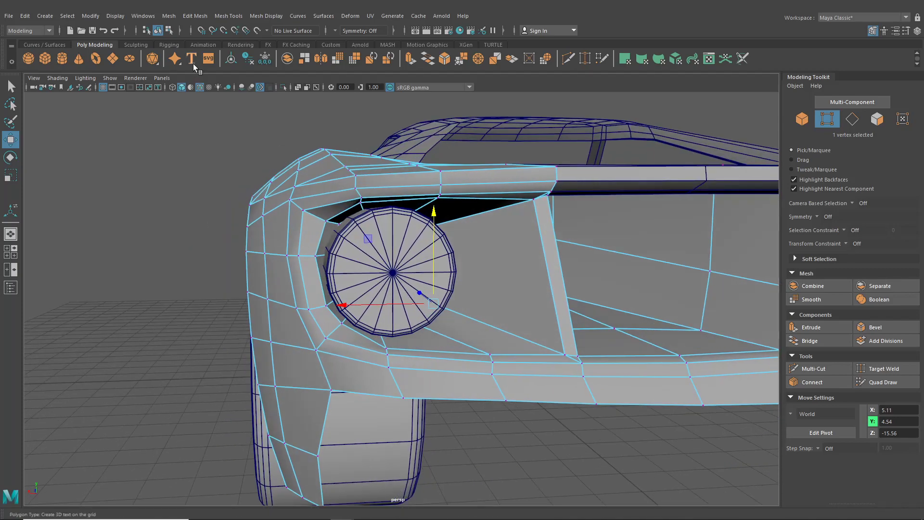
click(167, 28)
click(158, 30)
click(180, 211)
Preview the body mesh smoothed and examine the rear bumper opening around the round light
scroll(370, 327, down, 5)
alt+drag(376, 330, 408, 336)
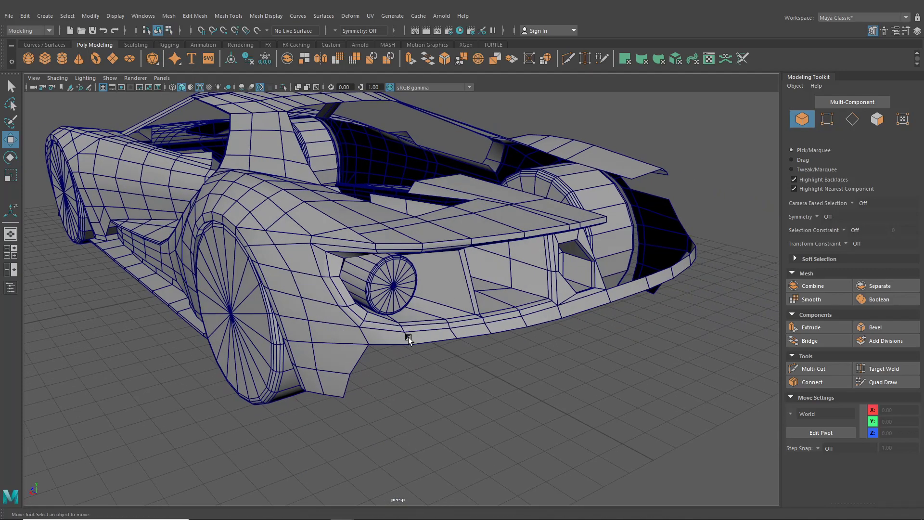
scroll(408, 337, up, 4)
click(404, 345)
key(3)
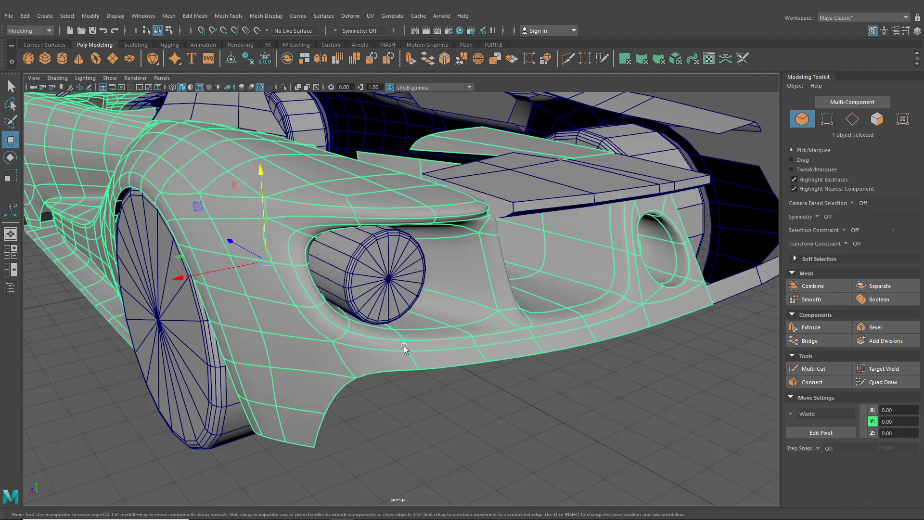
click(430, 422)
scroll(430, 423, up, 3)
mouse_move(428, 423)
alt+mouse_down()
mouse_move(355, 406)
mouse_move(390, 435)
mouse_move(427, 428)
mouse_move(426, 417)
alt+mouse_up()
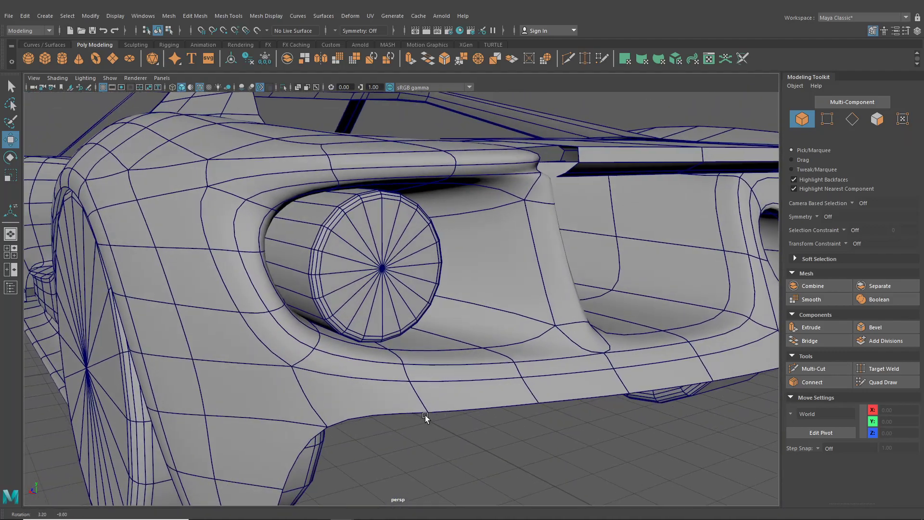
Isolate the car body mesh in the perspective view, with its rear recess framed and shown unsmoothed
click(390, 394)
key(f)
click(460, 443)
alt+drag(460, 443, 412, 281)
click(498, 365)
click(283, 87)
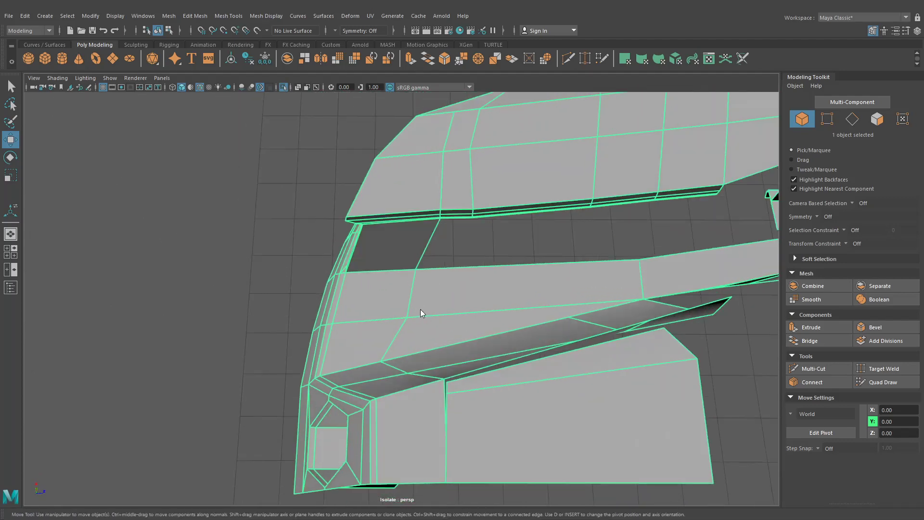
Set the transform constraint to Edge and slide two vertices of the central rear recess, the floor one to about X 2.32, Y 4.34, Z -16.28
right_drag(421, 313, 385, 313)
click(380, 361)
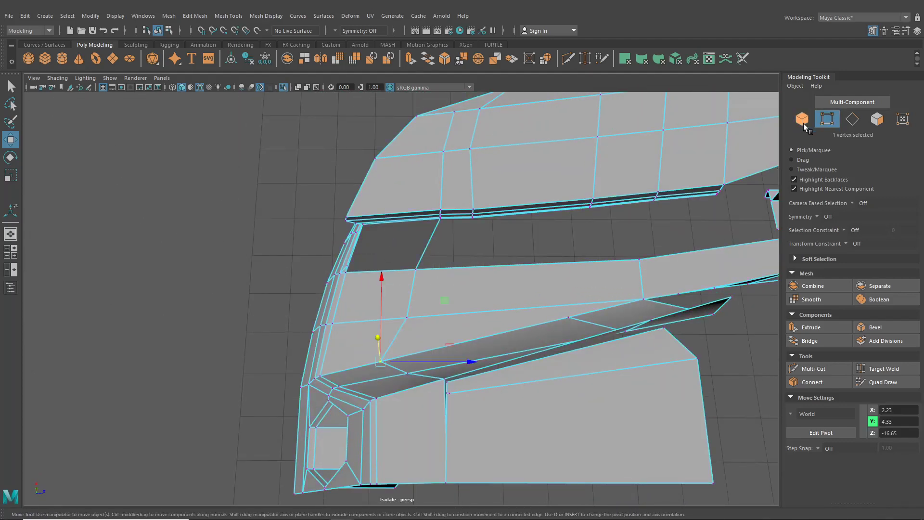
click(850, 244)
click(861, 259)
drag(447, 361, 411, 247)
click(407, 245)
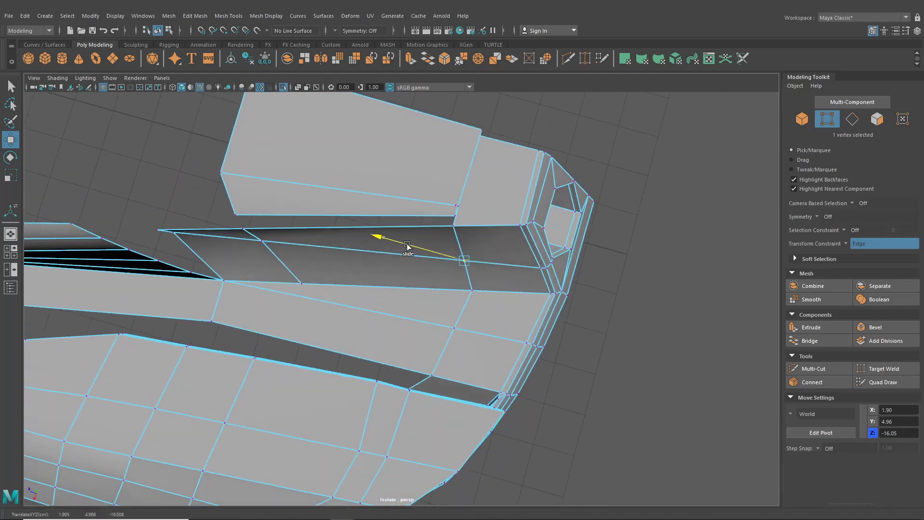
middle_drag(476, 290, 447, 287)
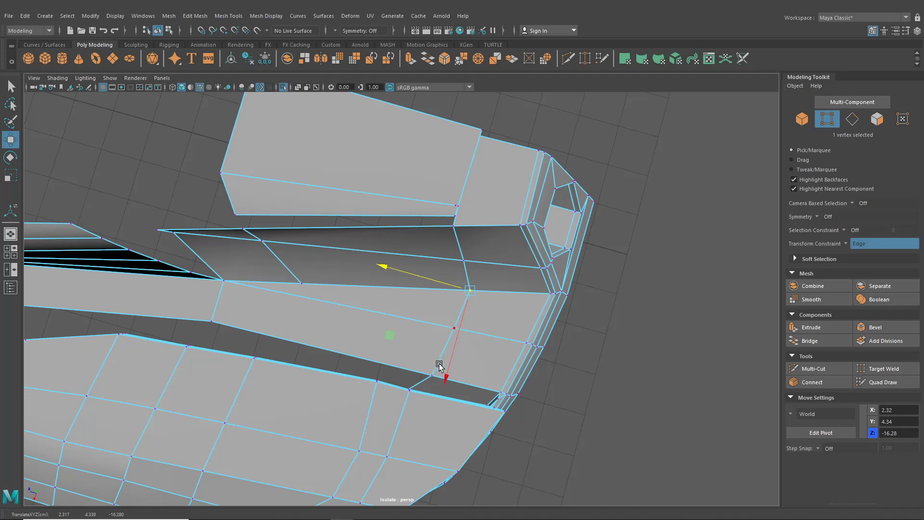
alt+drag(439, 366, 419, 314)
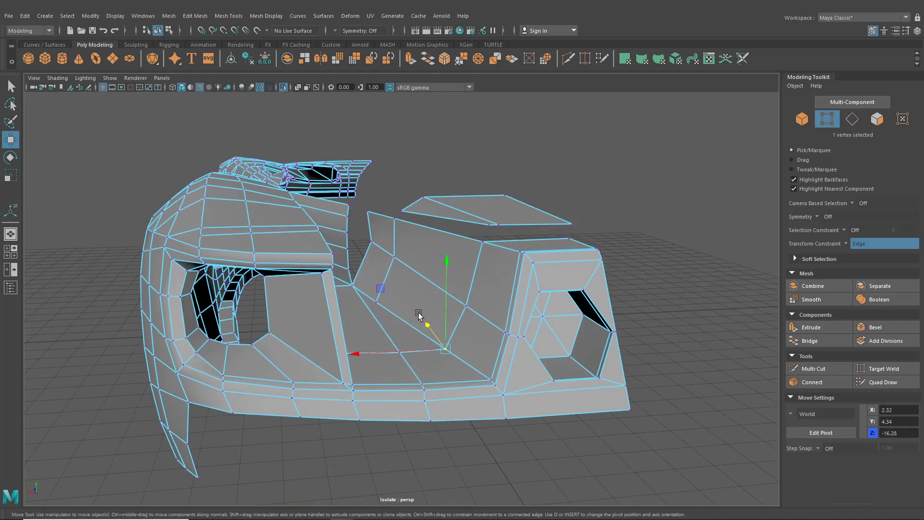
Return the body to object mode and end its isolation so the whole car is shown
key(space)
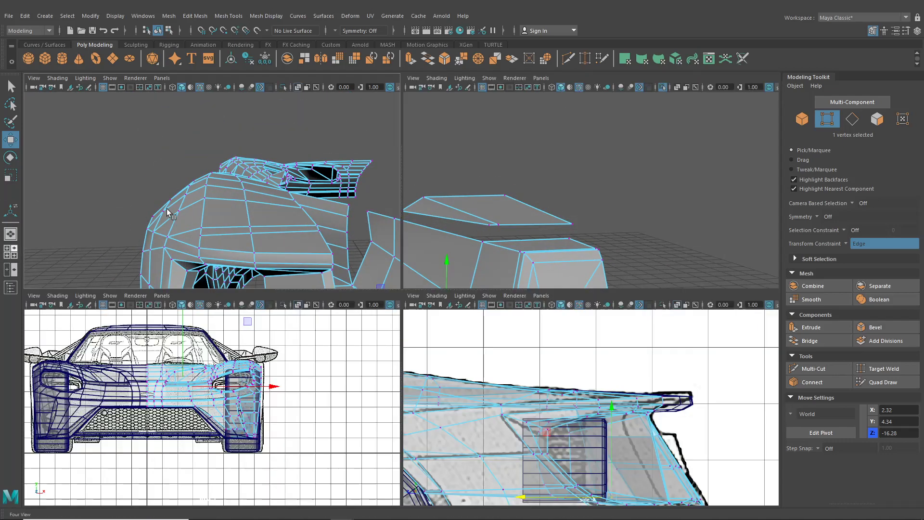
alt+middle_drag(180, 194, 244, 242)
scroll(244, 242, up, 1)
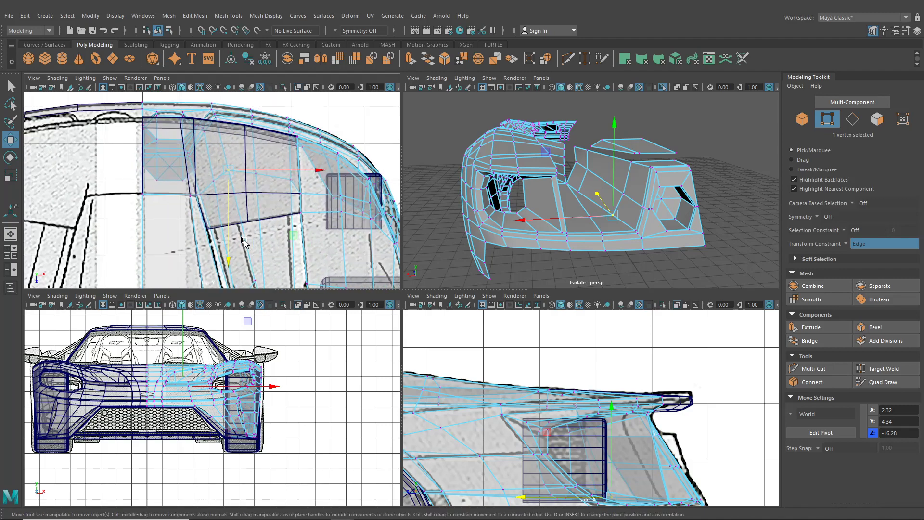
key(space)
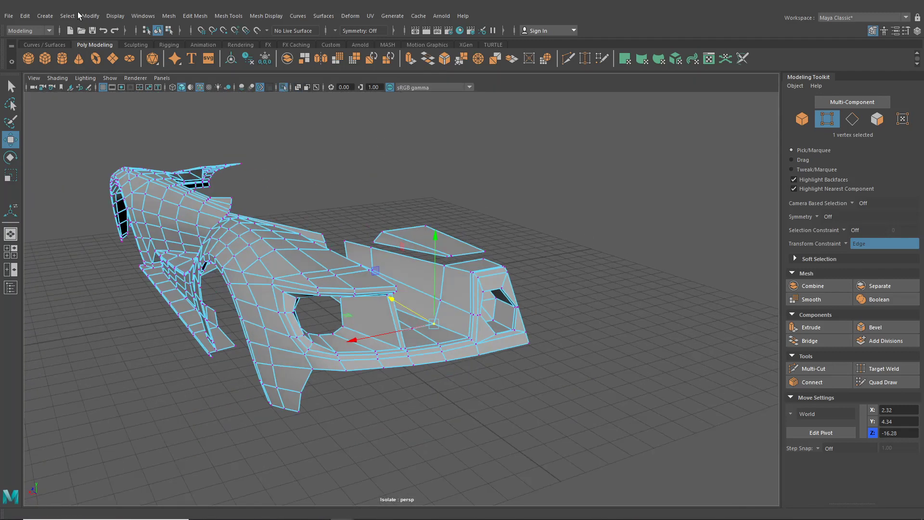
click(166, 31)
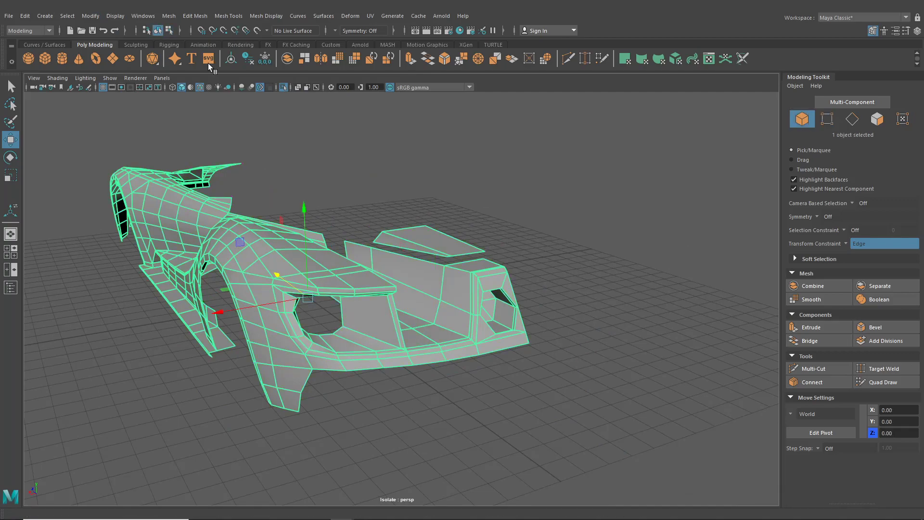
click(284, 87)
alt+drag(159, 356, 237, 339)
click(200, 365)
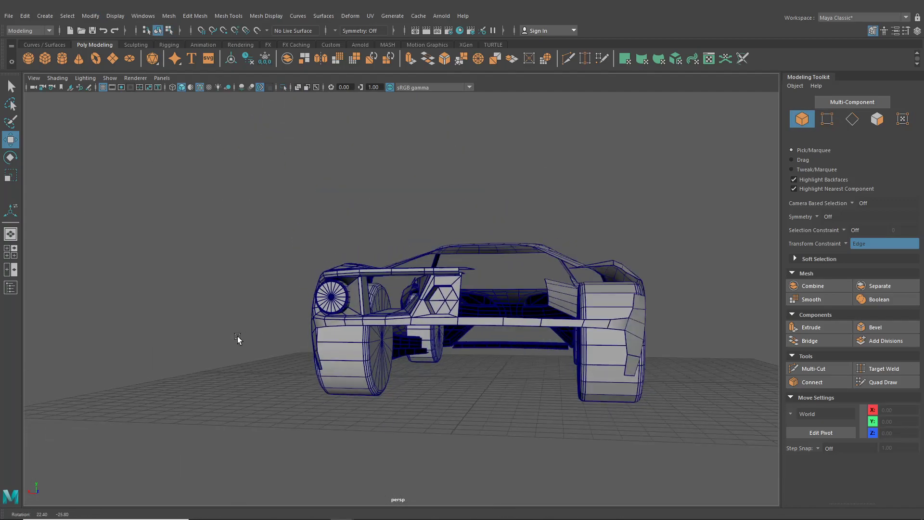
Delete the outdated mirrored half of the car, including its wheels
alt+right_drag(237, 338, 300, 340)
alt+drag(300, 341, 421, 359)
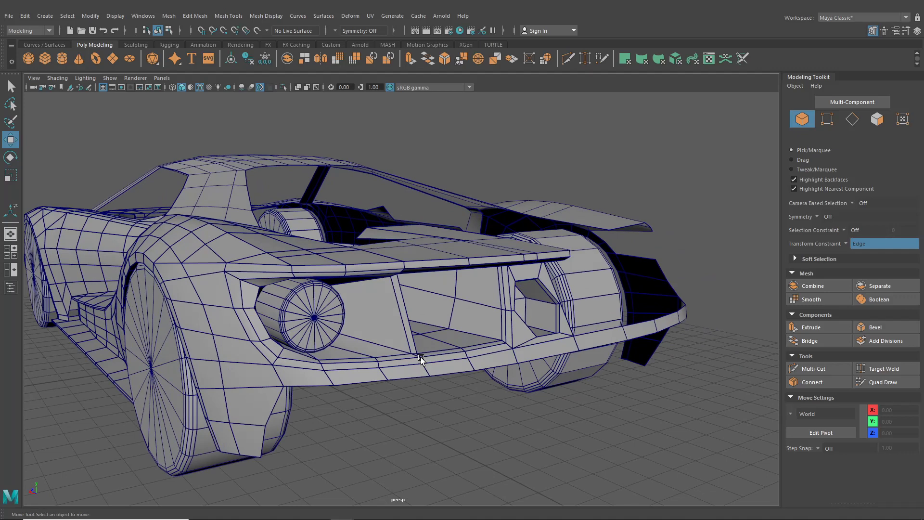
alt+right_drag(421, 358, 421, 341)
alt+drag(422, 341, 464, 344)
alt+right_drag(465, 344, 419, 354)
alt+drag(418, 354, 363, 364)
alt+middle_drag(363, 365, 414, 355)
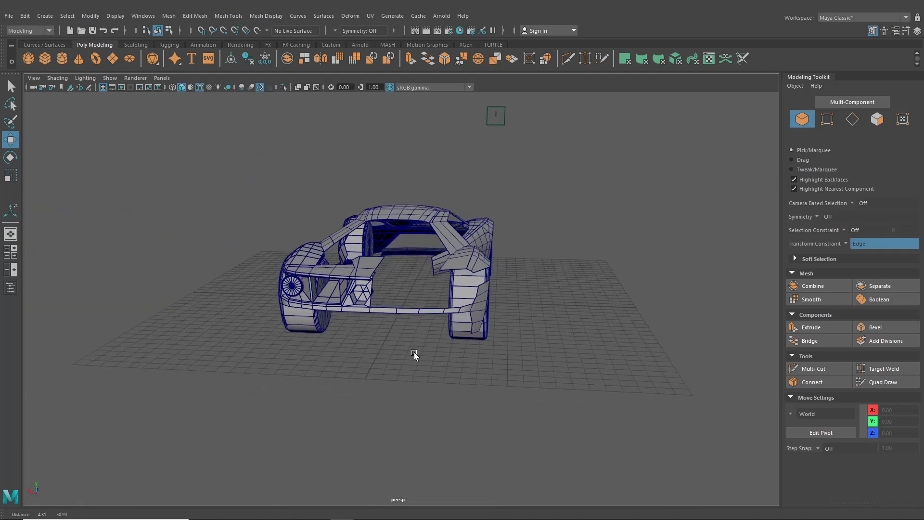
drag(493, 284, 494, 285)
key(Delete)
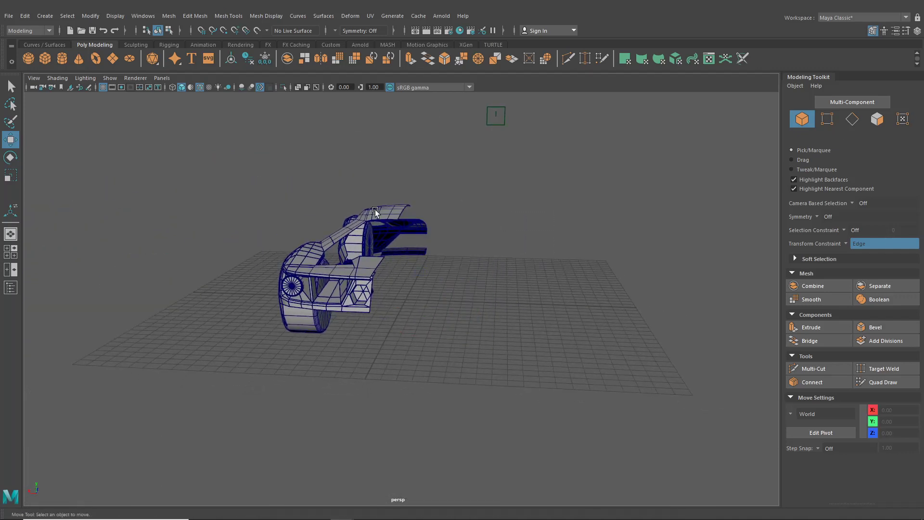
Duplicate all parts of the remaining half, group the copies and mirror the group with a Scale X of -1
drag(443, 361, 443, 361)
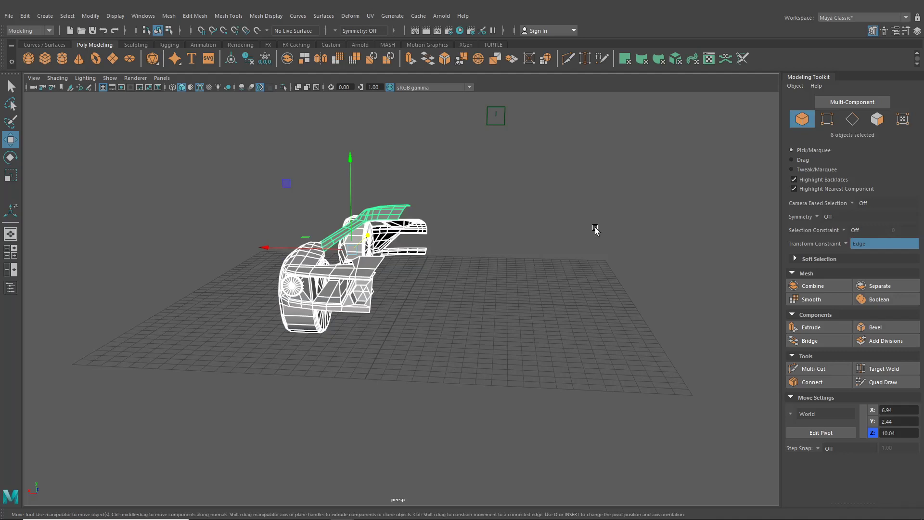
click(874, 31)
click(916, 31)
key(ctrl+g)
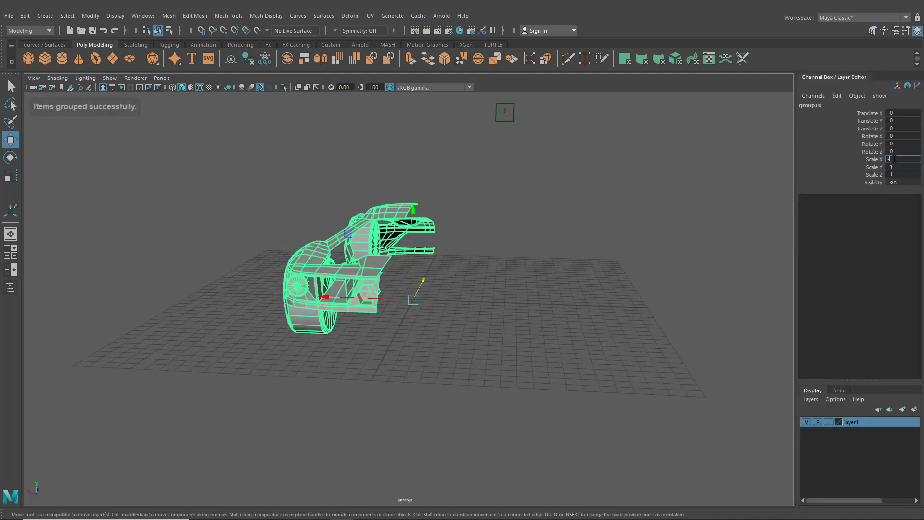
text(-1)
key(Return)
click(517, 251)
alt+drag(517, 251, 50, 234)
scroll(466, 314, up, 5)
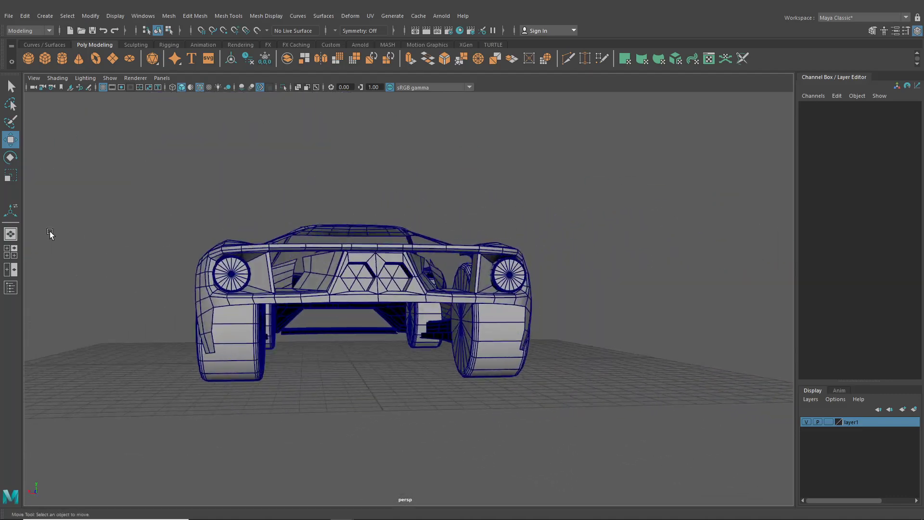
Show the four views and change the front view to the back1 orthographic view, framed on the lower rear bumper
click(17, 250)
click(162, 295)
mouse_move(200, 323)
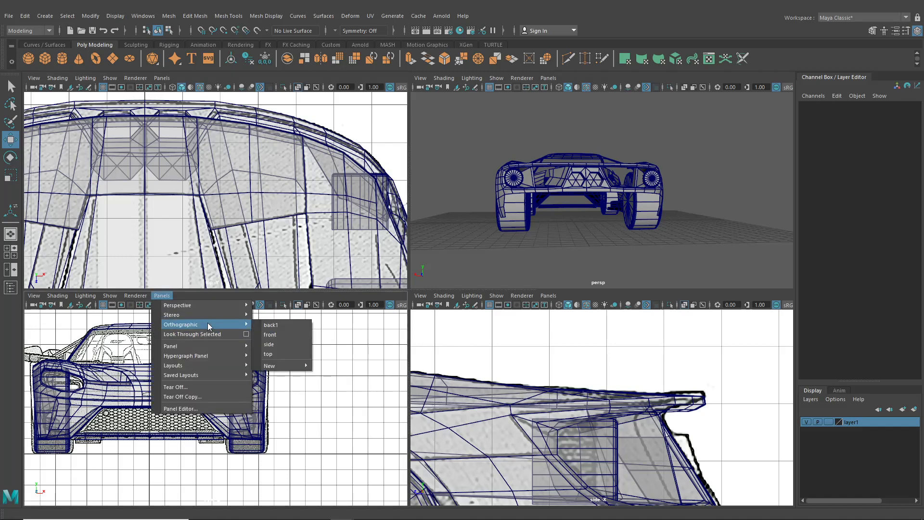
click(278, 324)
scroll(216, 332, up, 2)
alt+middle_drag(216, 332, 163, 264)
Show the back1 orthographic view and extrude the inner side edges of the car's lower rear bumper corner
click(271, 388)
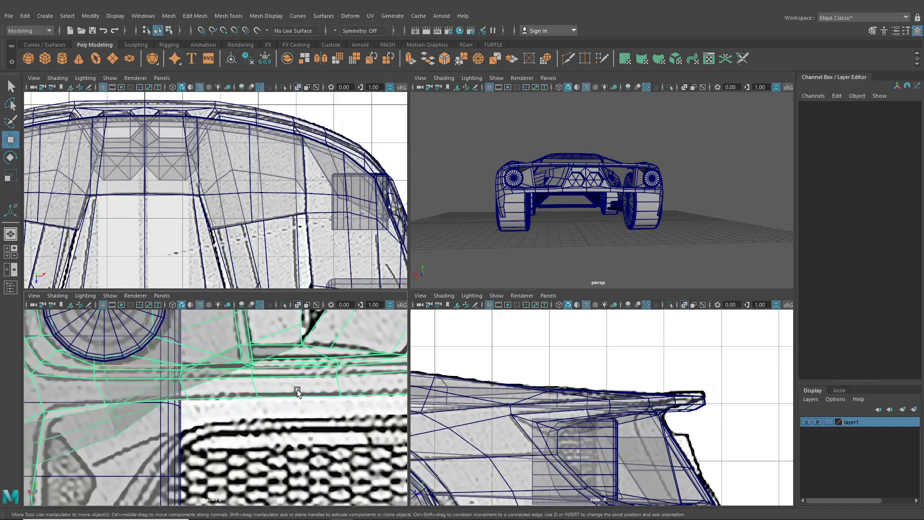
right_click(270, 388)
right_drag(272, 231, 271, 224)
alt+middle_drag(93, 444, 183, 383)
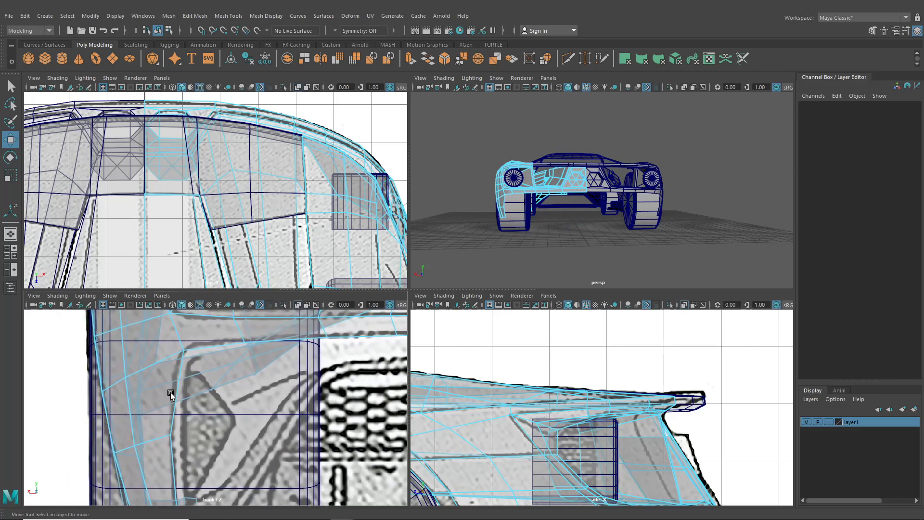
mouse_move(549, 197)
alt+mouse_down()
mouse_move(565, 192)
mouse_move(565, 201)
alt+mouse_up()
scroll(565, 193, up, 4)
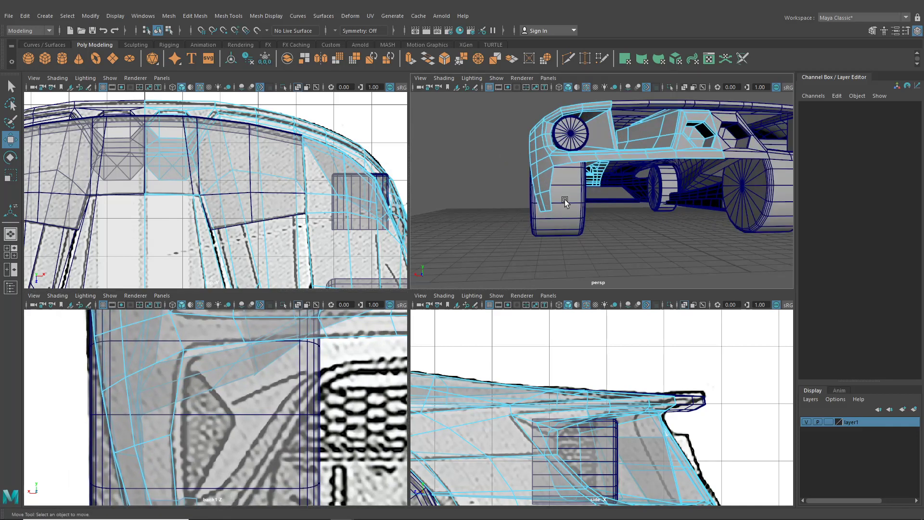
right_drag(546, 157, 546, 157)
click(553, 174)
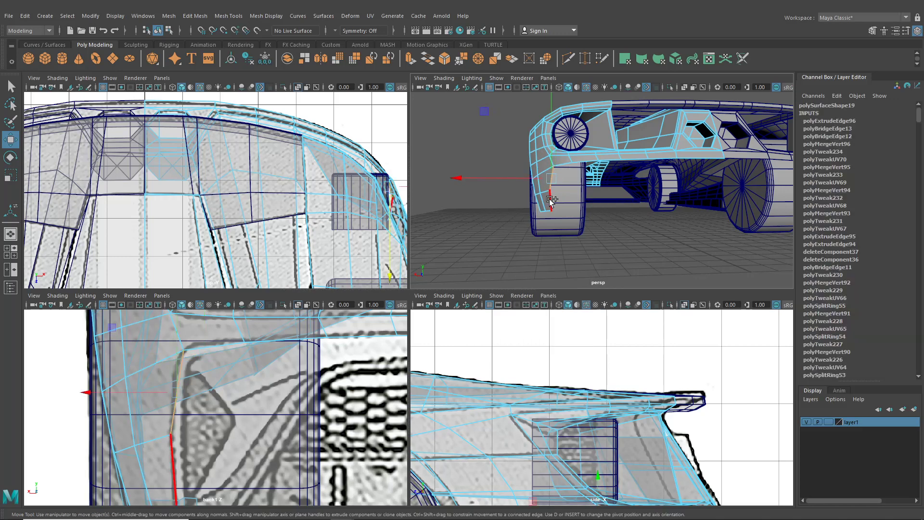
shift+right_drag(227, 403, 144, 375)
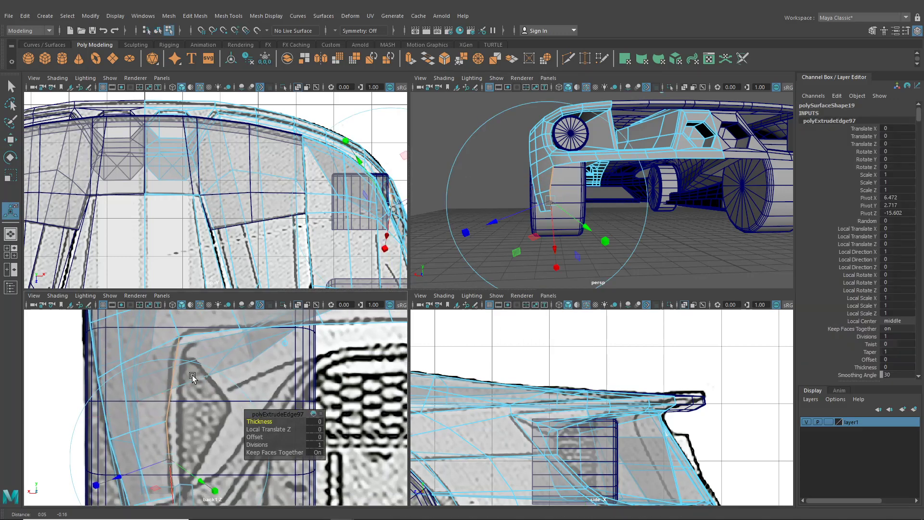
Move the extruded corner edges inward to a Translate X of about -0.11, matching the blueprint line
click(290, 342)
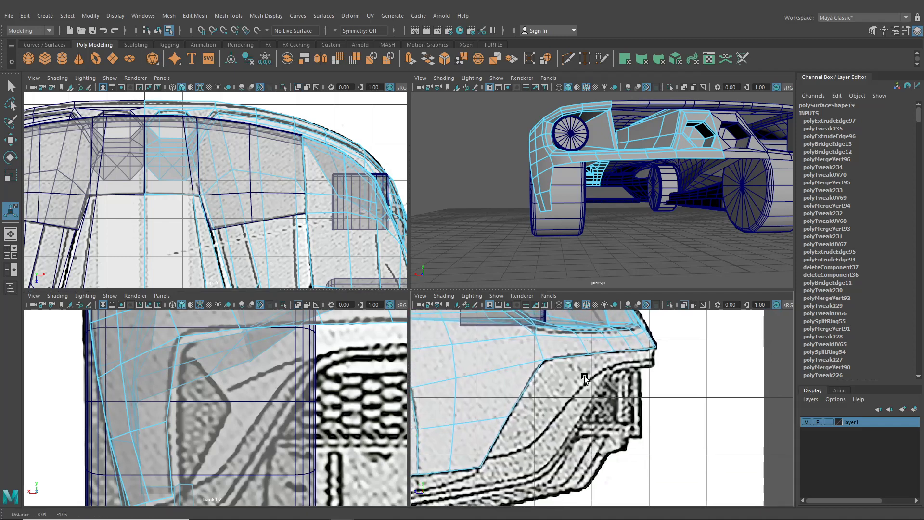
key(f)
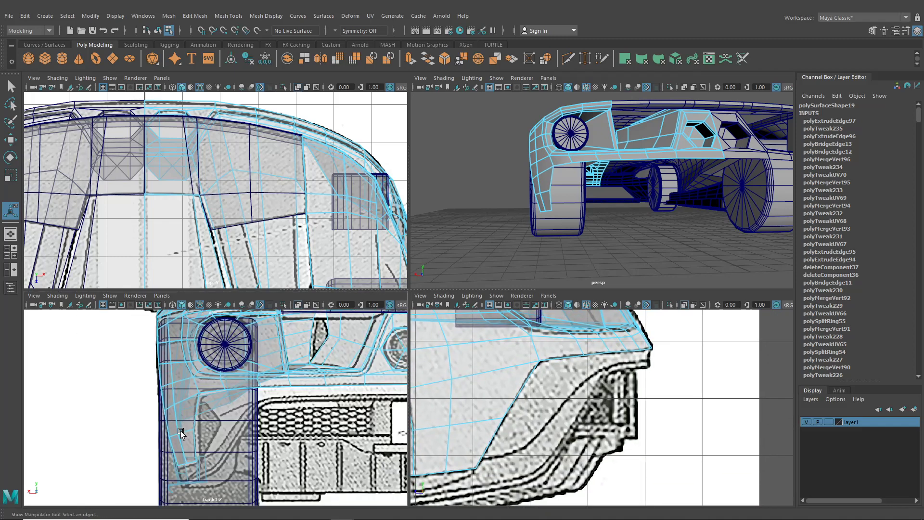
click(181, 431)
alt+middle_drag(183, 437, 150, 422)
scroll(569, 155, down, 3)
alt+drag(667, 138, 595, 182)
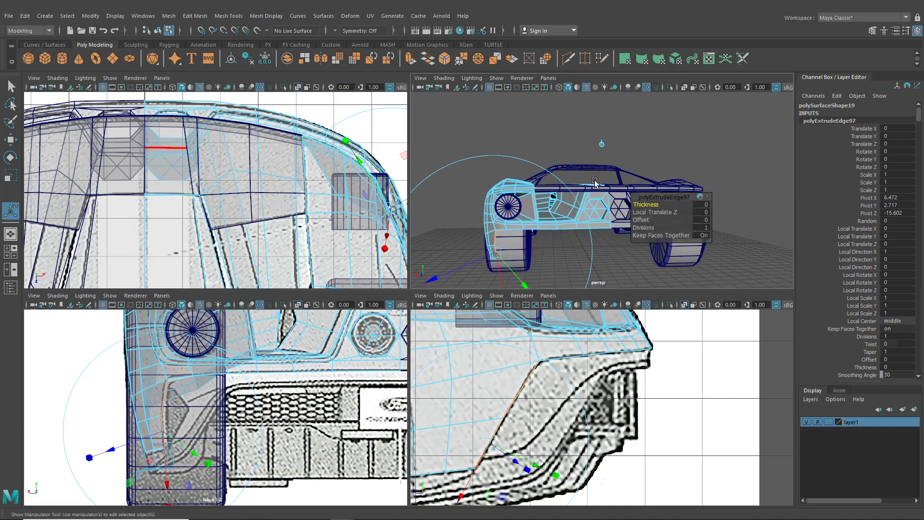
scroll(155, 389, up, 5)
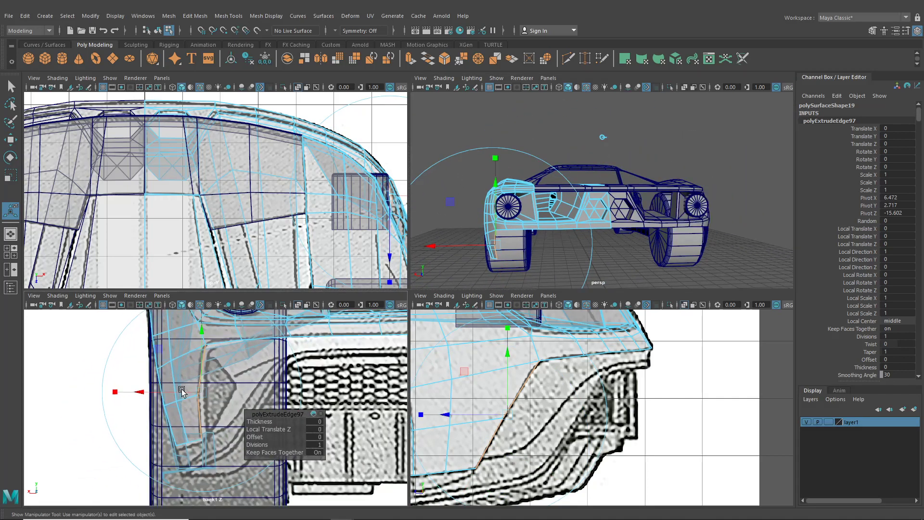
drag(154, 389, 149, 388)
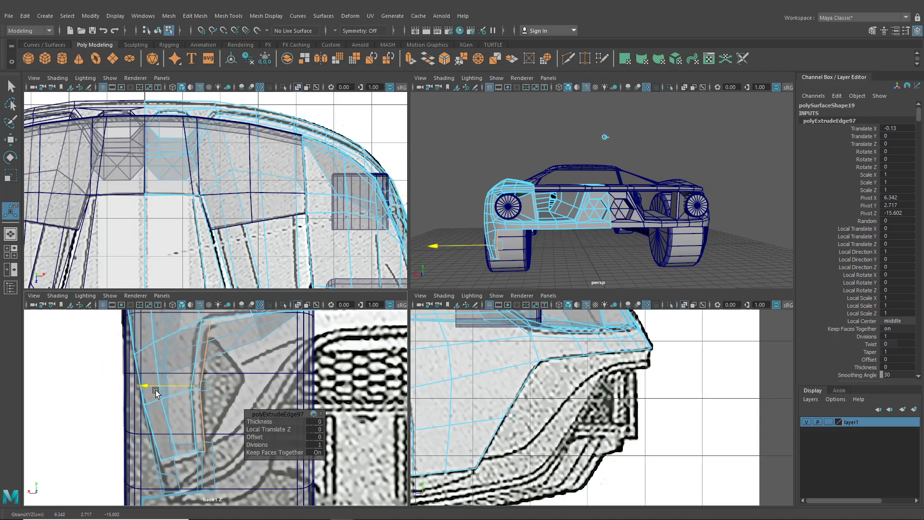
scroll(192, 356, up, 2)
Adjust the height of the extruded corner strip's top vertex against the blueprint's bumper corner
right_click(186, 336)
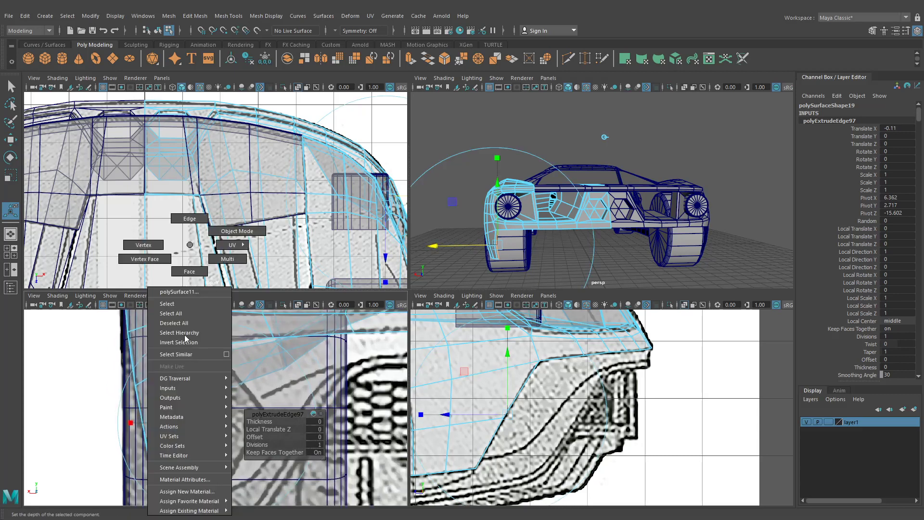
click(155, 247)
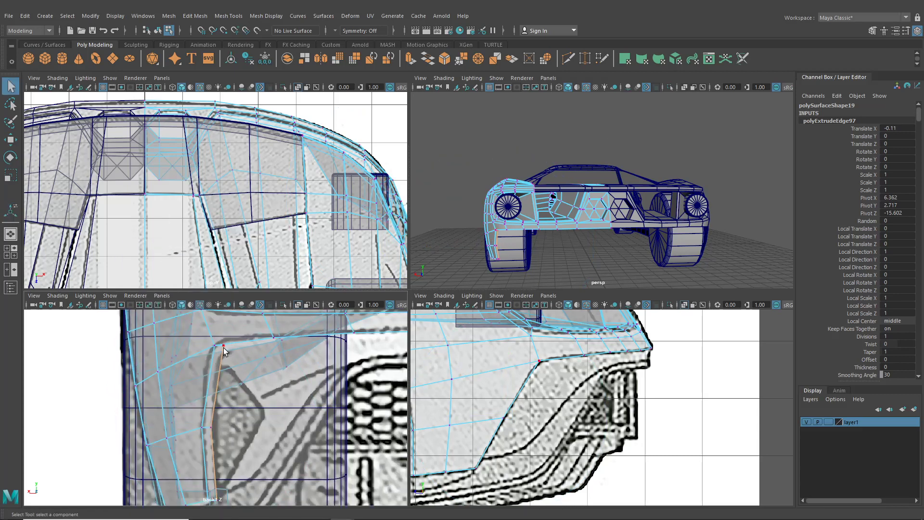
click(11, 142)
drag(228, 332, 224, 330)
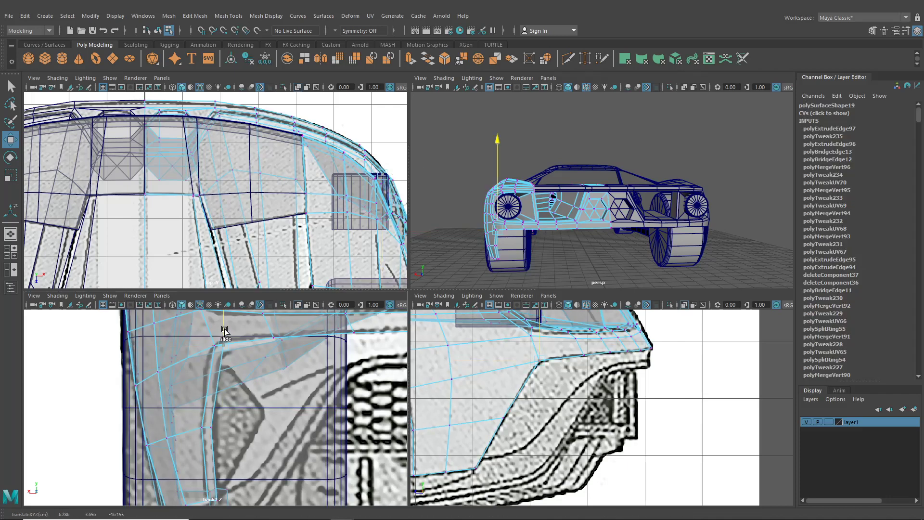
Hide the channel box and layer editor so the four viewports get more room
click(876, 30)
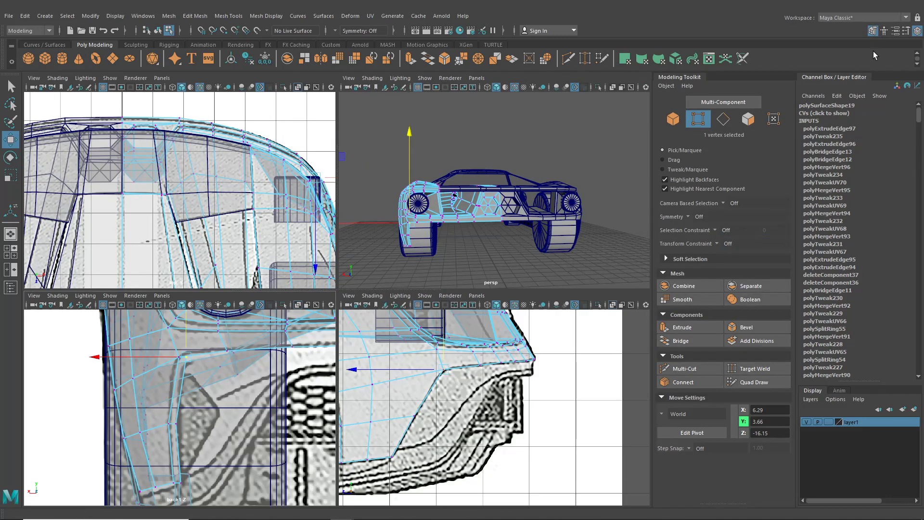
click(872, 30)
click(917, 31)
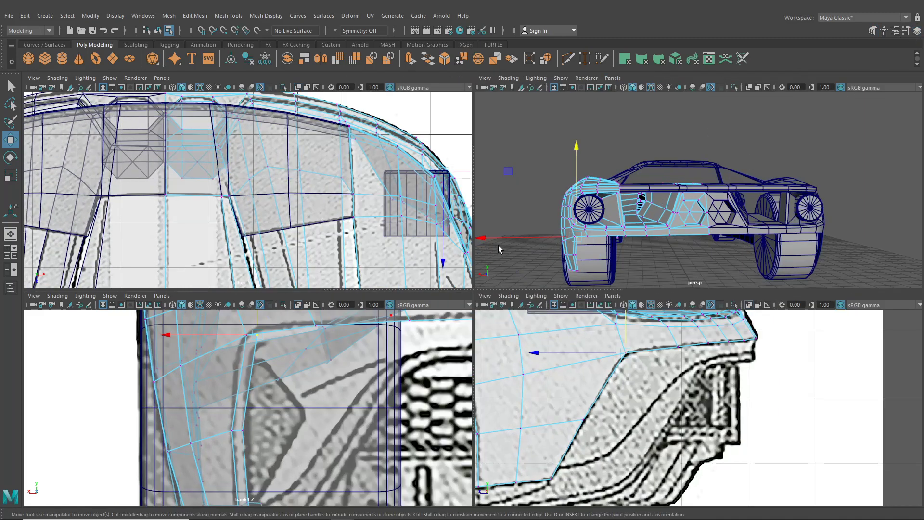
Lower the top vertex of the extruded strip slightly below the bumper corner
alt+drag(498, 245, 556, 270)
alt+middle_drag(556, 270, 558, 226)
alt+right_drag(548, 236, 585, 264)
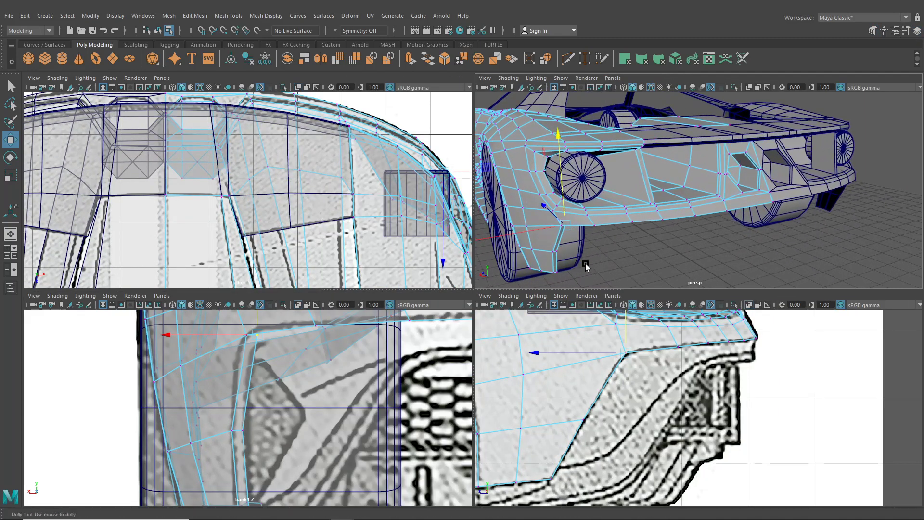
alt+middle_drag(545, 229, 567, 186)
alt+right_drag(566, 189, 573, 246)
alt+middle_drag(524, 194, 583, 206)
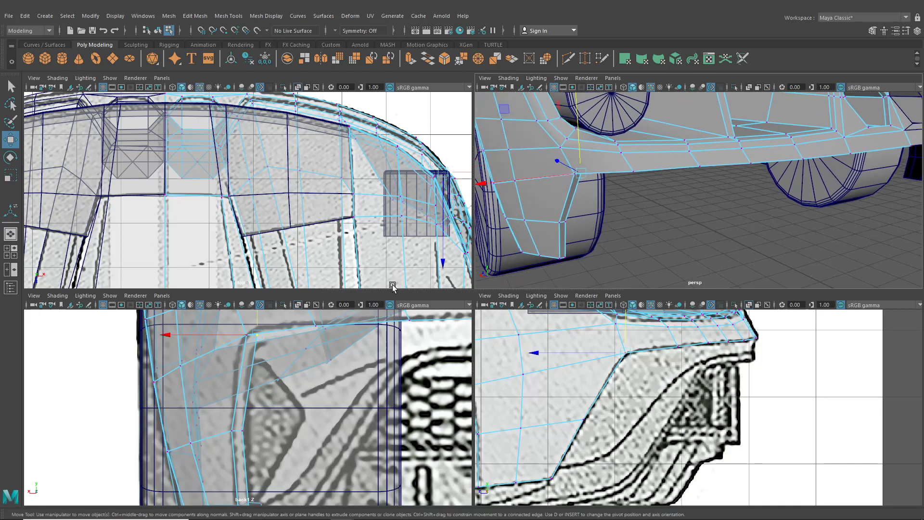
drag(258, 328, 258, 324)
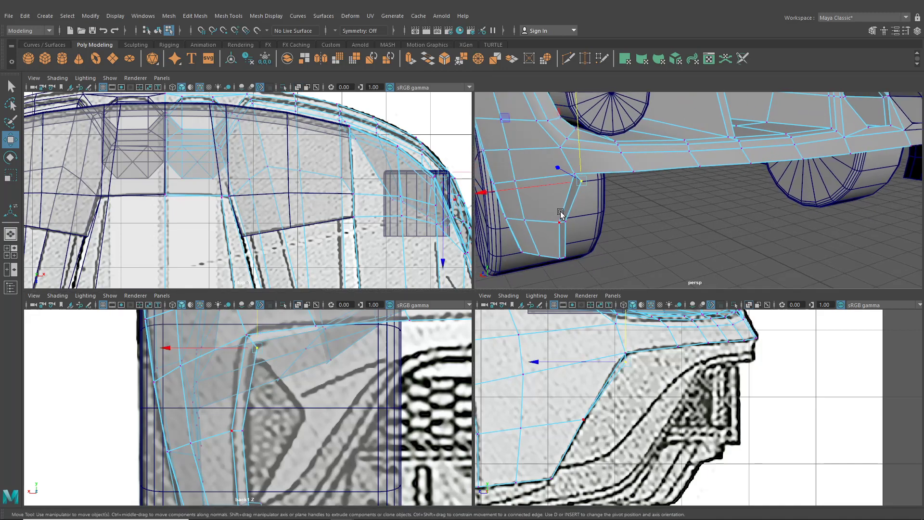
Select the strip's two lower inner vertices and shift them slightly along Z against the body corner
key(space)
alt+drag(530, 301, 588, 284)
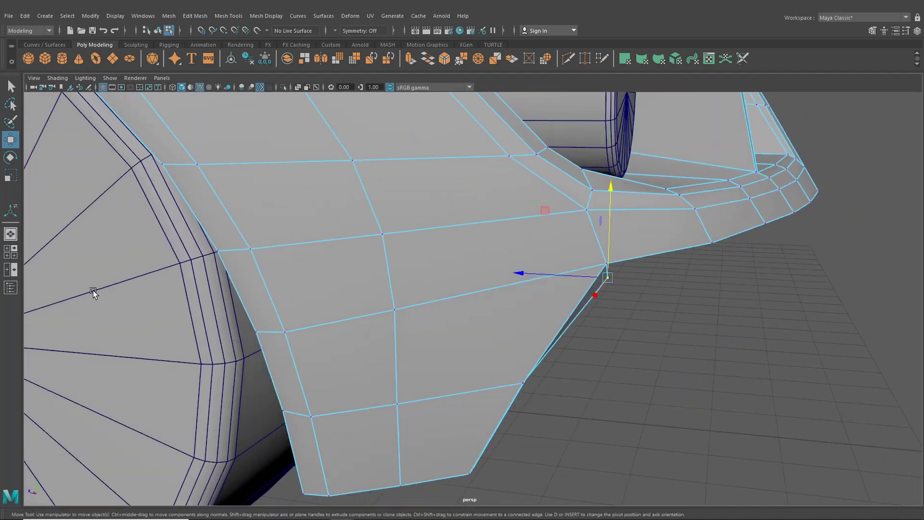
click(15, 255)
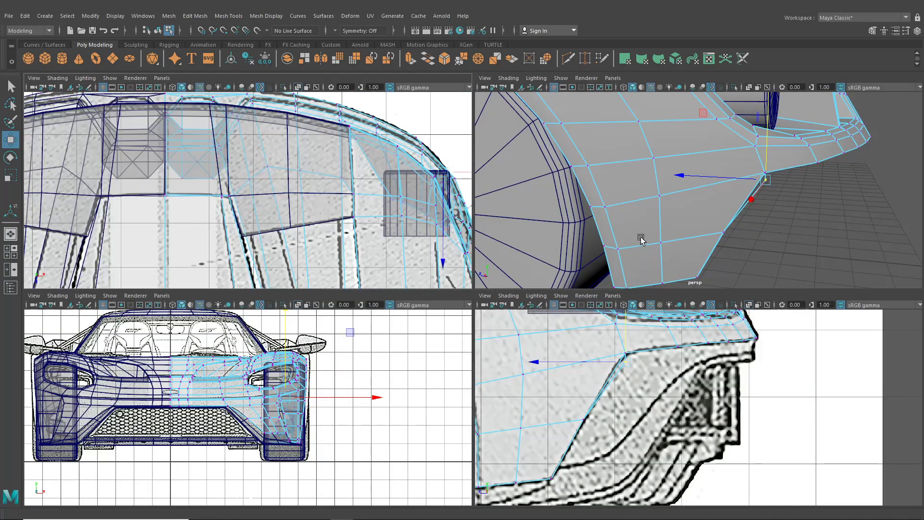
key(f)
click(696, 234)
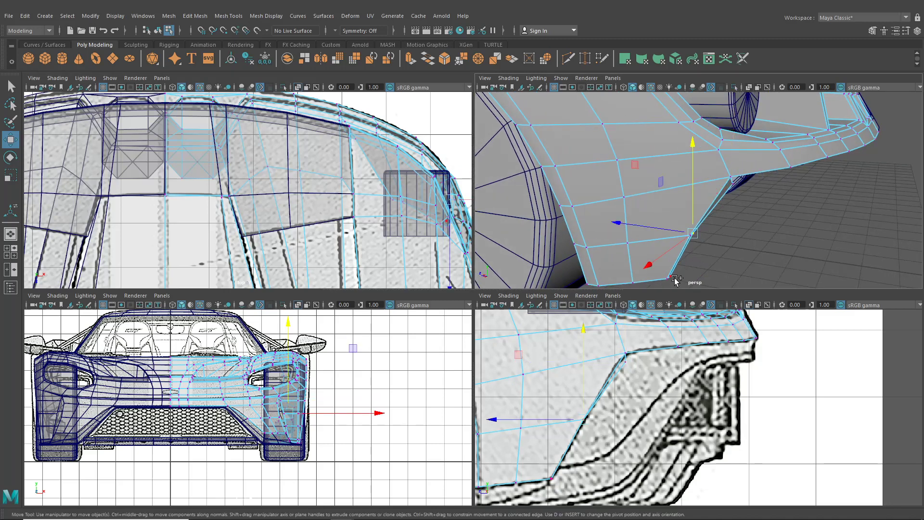
drag(608, 248, 611, 245)
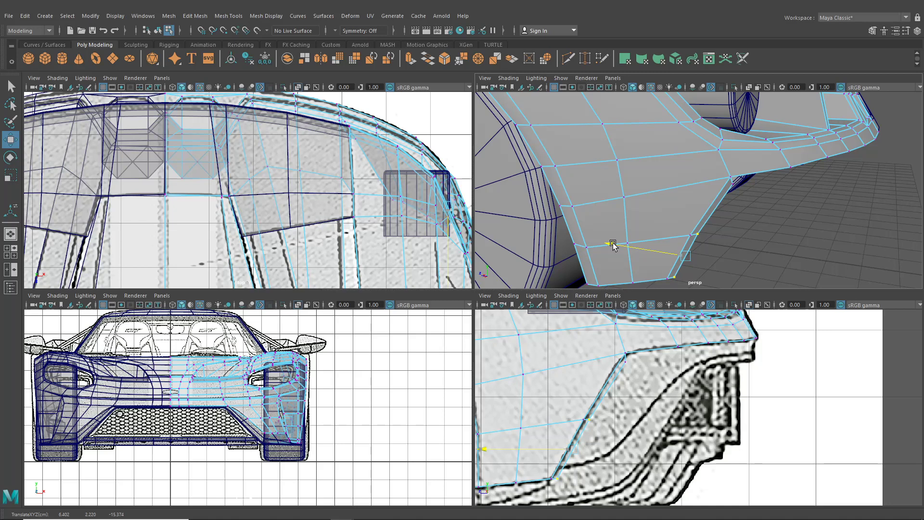
Extrude the rear bumper's bottom edges into a narrow strip, lower it and shift it slightly forward along Z
alt+drag(612, 244, 736, 215)
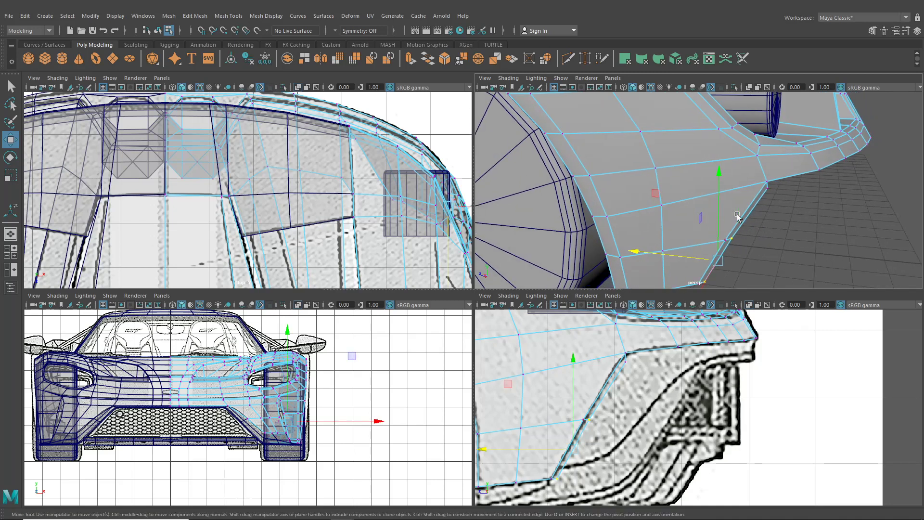
right_drag(781, 181, 780, 155)
click(776, 176)
alt+drag(832, 168, 740, 174)
key(ctrl+e)
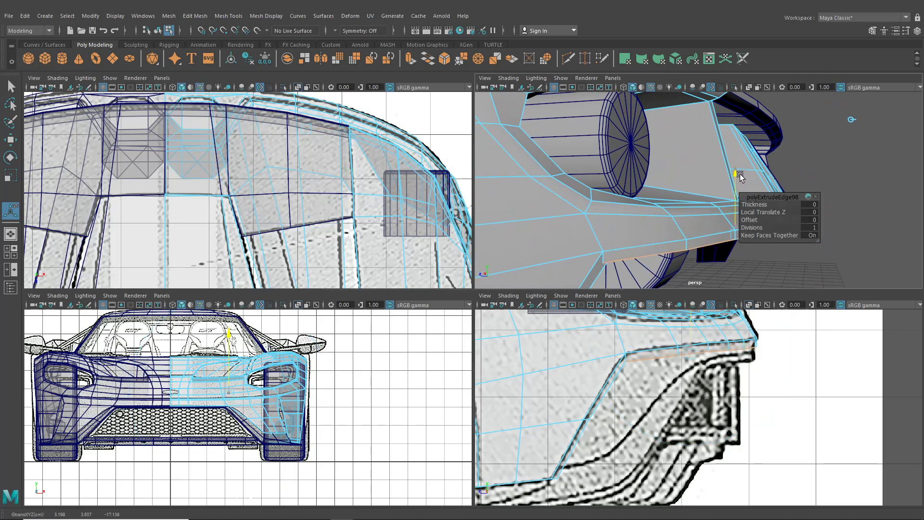
alt+middle_drag(667, 332, 647, 353)
scroll(644, 355, up, 1)
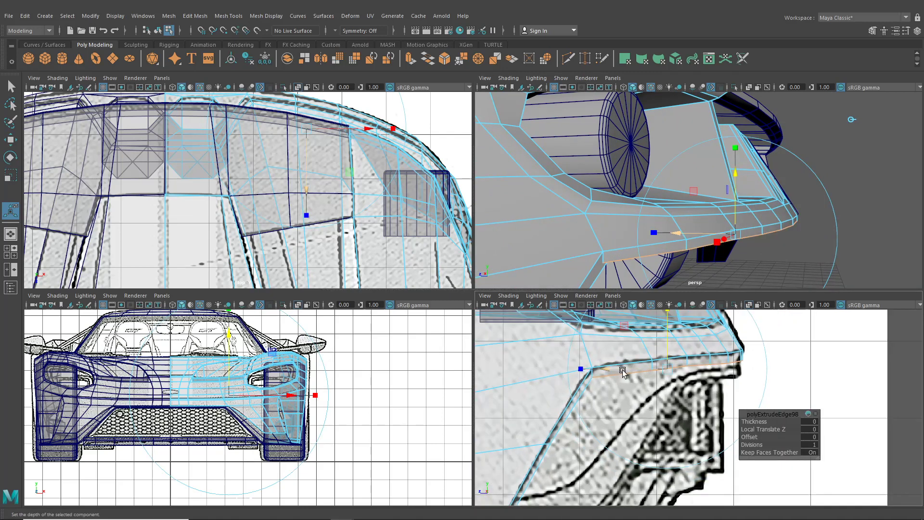
drag(615, 370, 611, 371)
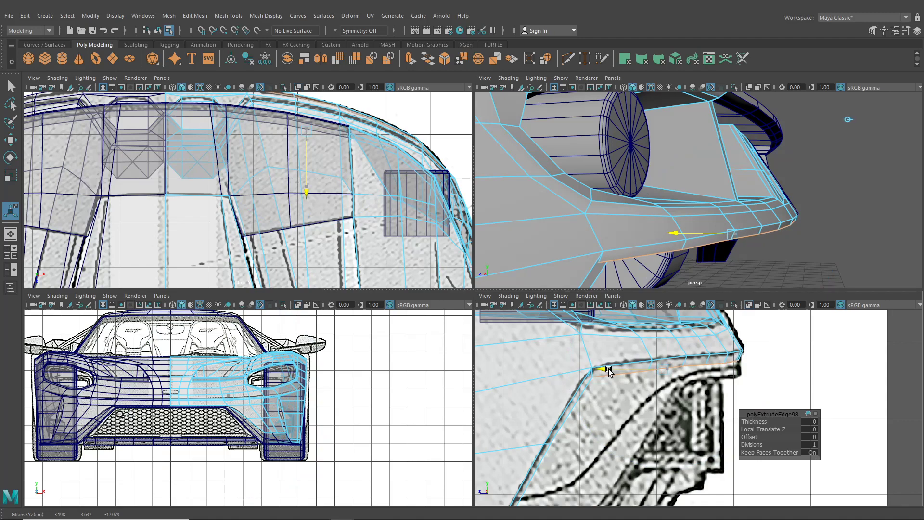
Join the outer end of the bumper's bottom strip to the side strip's top vertex with Target Weld
alt+drag(722, 216, 597, 214)
alt+middle_drag(596, 214, 794, 210)
scroll(718, 212, up, 5)
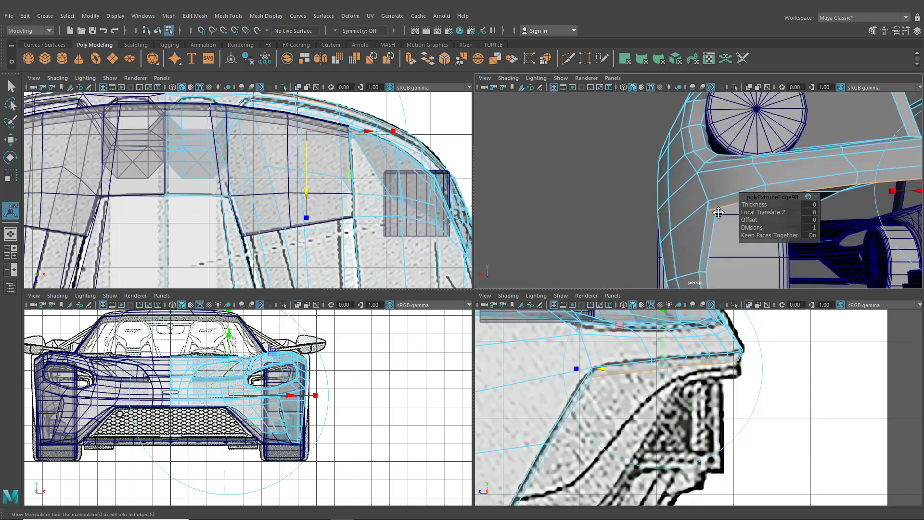
alt+middle_drag(718, 212, 663, 223)
click(585, 59)
right_drag(658, 195, 626, 193)
mouse_move(677, 249)
alt+mouse_down()
mouse_move(800, 258)
mouse_move(666, 262)
mouse_move(683, 264)
alt+mouse_up()
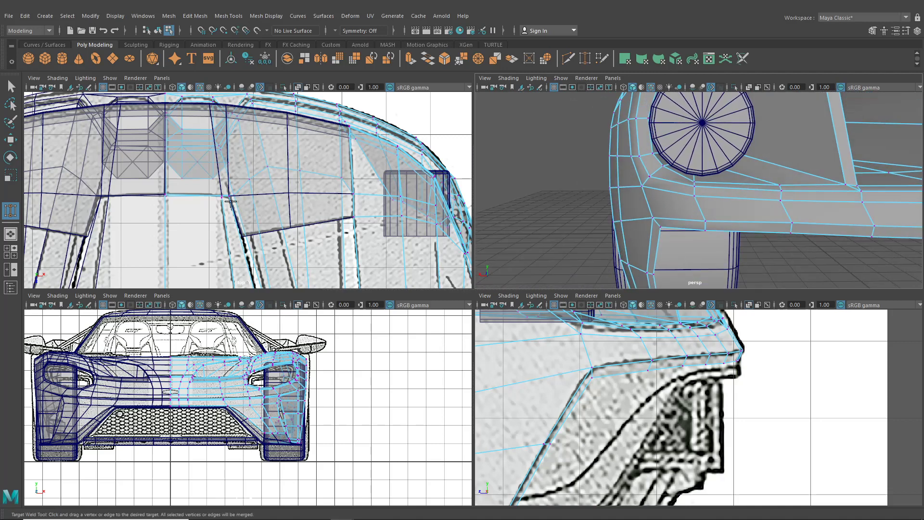
Change the front view back to the back1 orthographic view, framed on the lower bumper corner
click(162, 295)
mouse_move(226, 326)
click(279, 326)
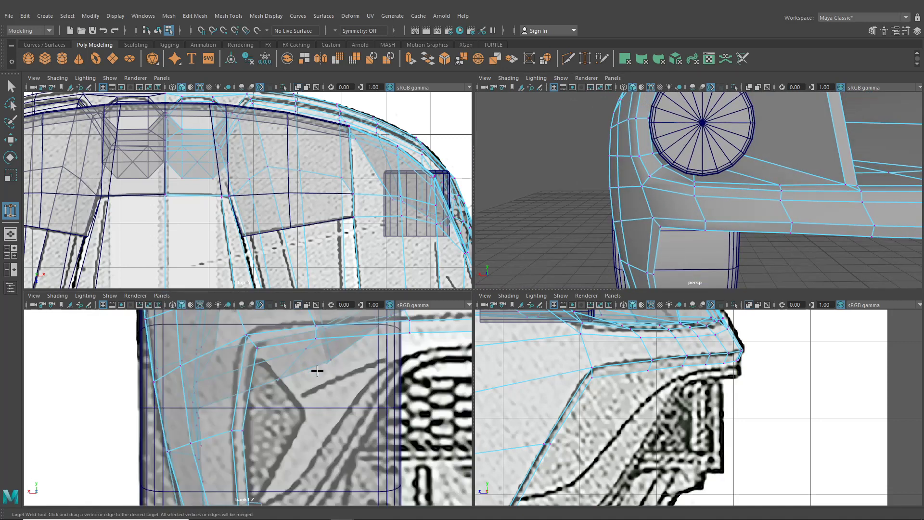
alt+middle_drag(317, 370, 264, 393)
Select the bottom edges of the new bumper strip, extrude them again and lower the result vertically
key(q)
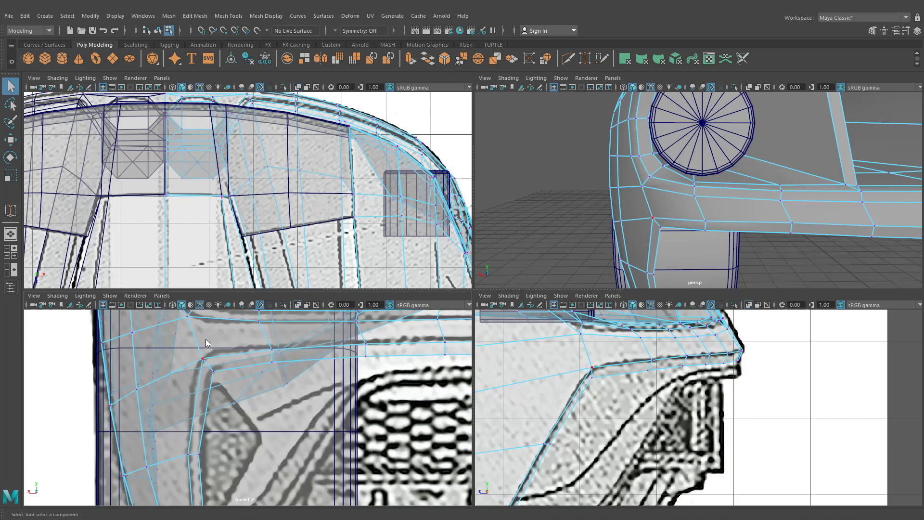
right_drag(205, 339, 194, 224)
click(238, 366)
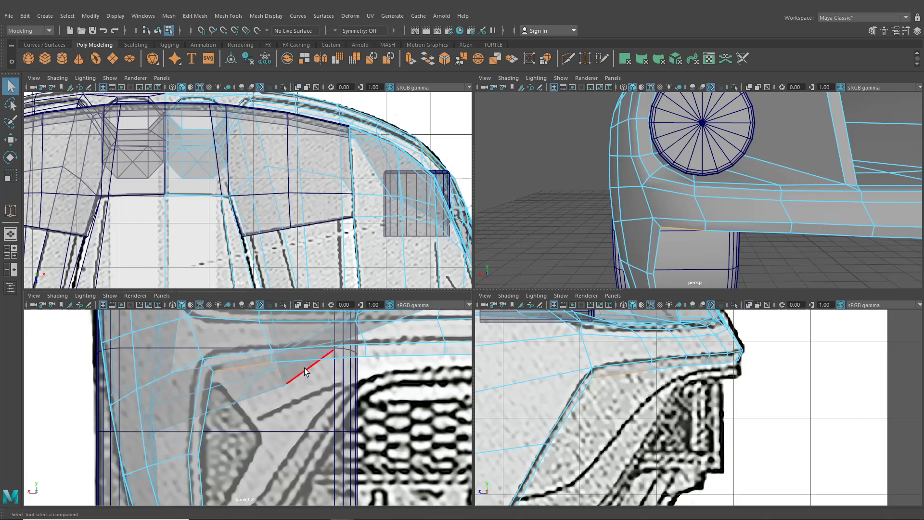
shift+click(327, 358)
alt+right_drag(425, 383, 299, 388)
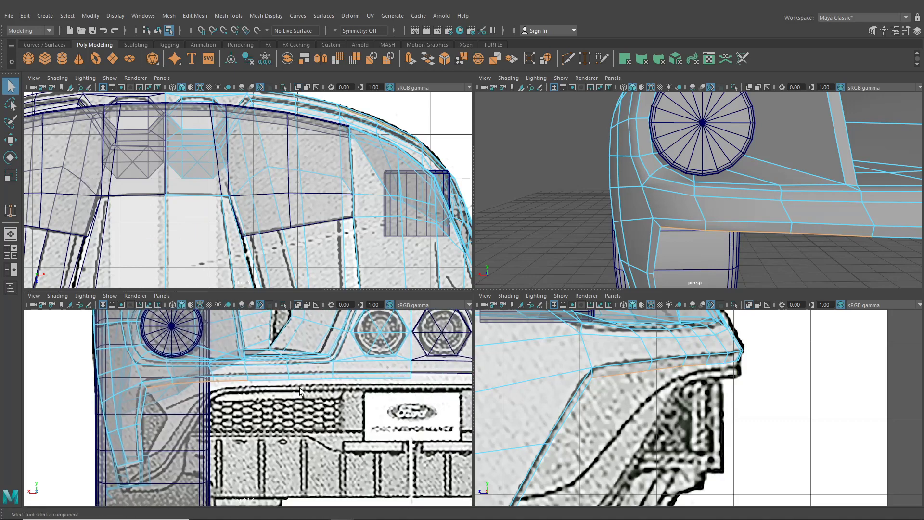
key(ctrl+e)
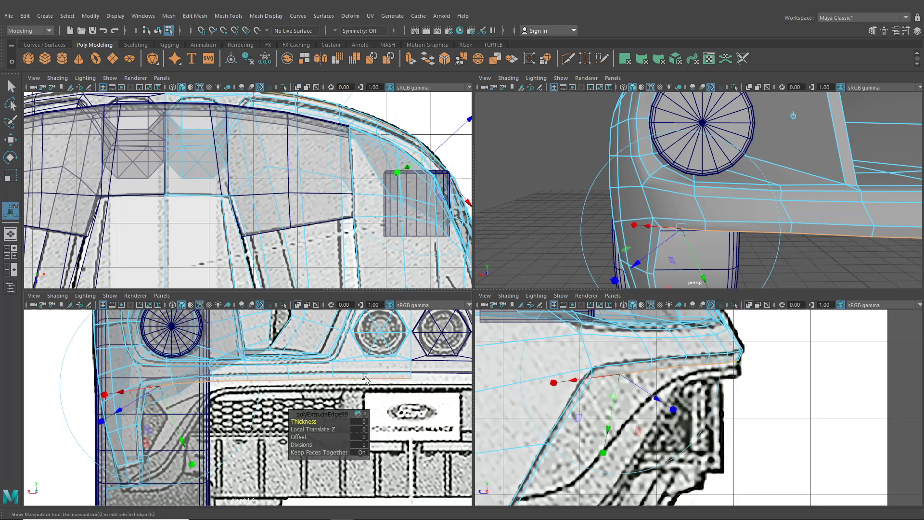
alt+middle_drag(275, 315, 306, 382)
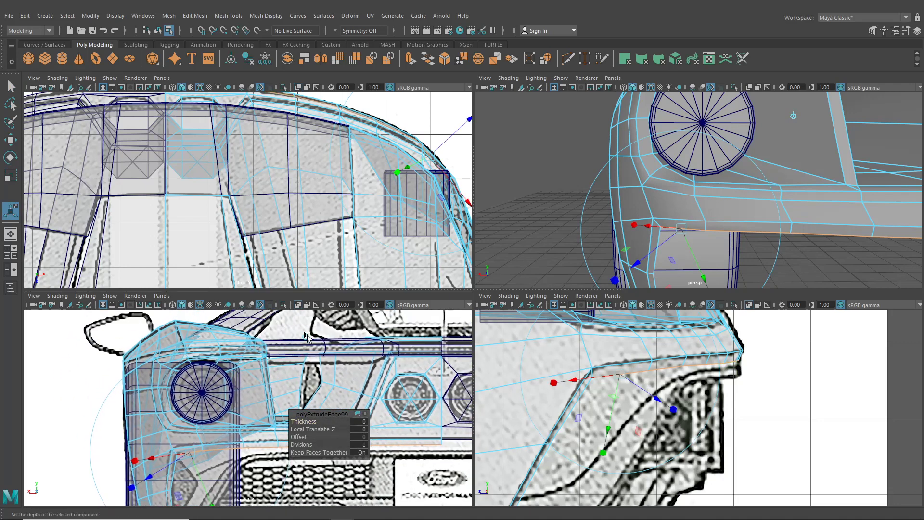
click(307, 335)
alt+middle_drag(307, 337, 339, 294)
drag(342, 344, 343, 351)
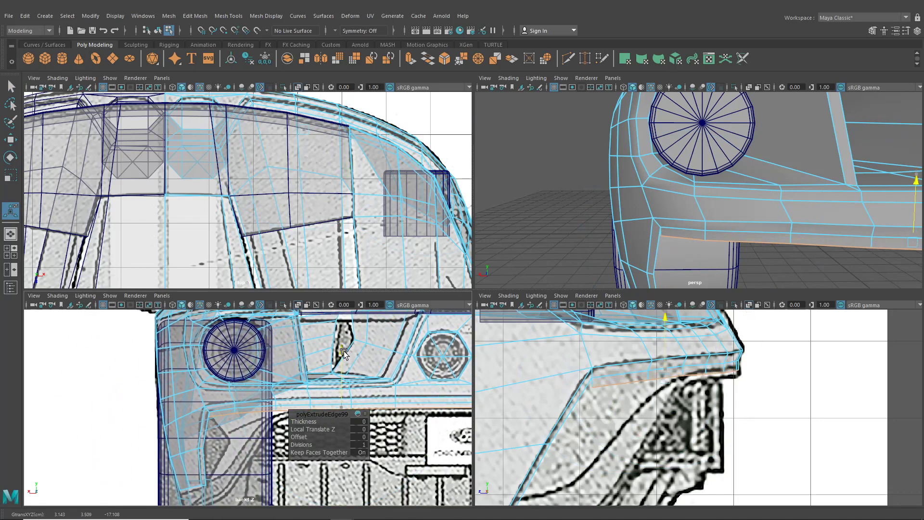
Lower the newly extruded bumper strip slightly and shift it forward along Z to follow the side blueprint
key(t)
alt+middle_drag(345, 378, 351, 350)
drag(347, 340, 348, 342)
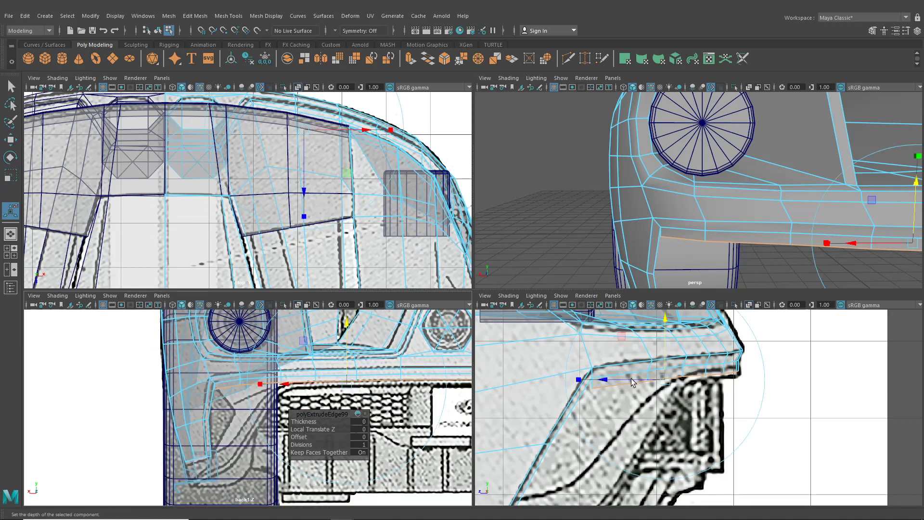
drag(622, 379, 616, 380)
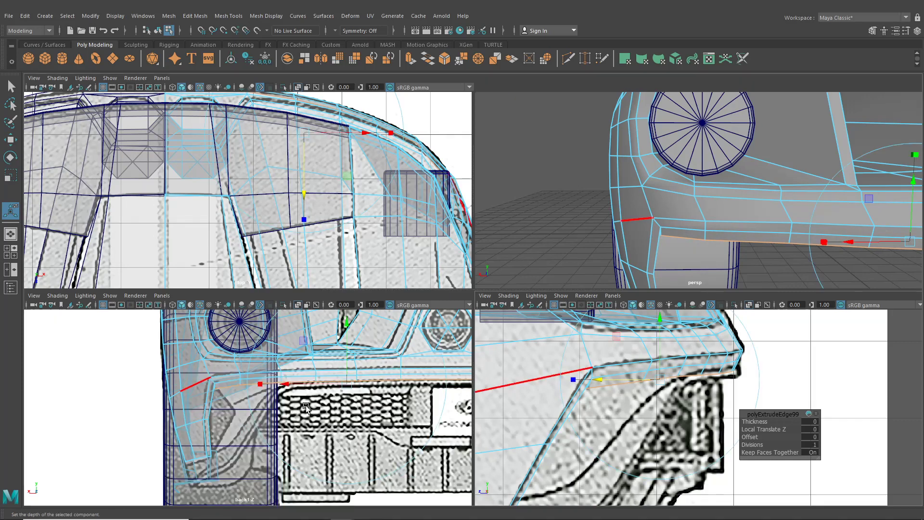
Move the strip's outer lower vertices down and inward to the flared corner line of the blueprint in the back view
key(space)
right_drag(471, 235, 431, 240)
key(q)
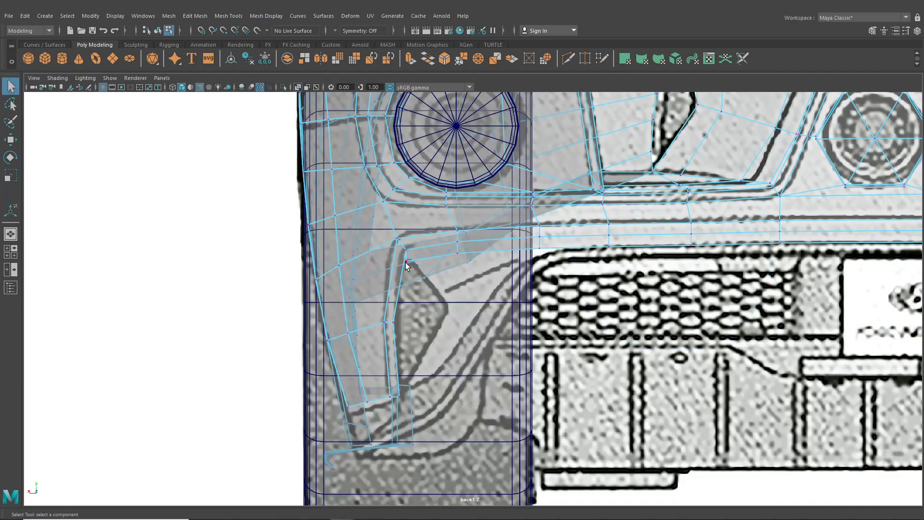
key(w)
drag(408, 265, 470, 279)
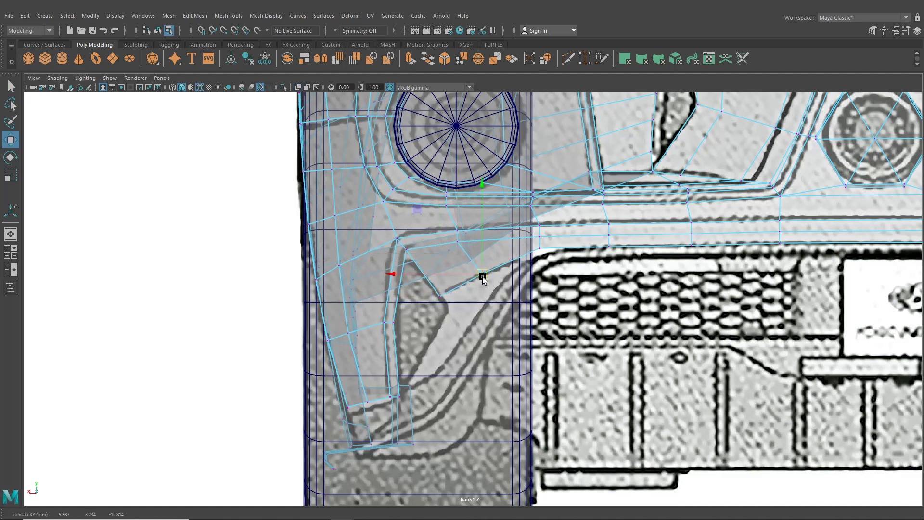
middle_drag(541, 250, 448, 284)
scroll(444, 279, up, 2)
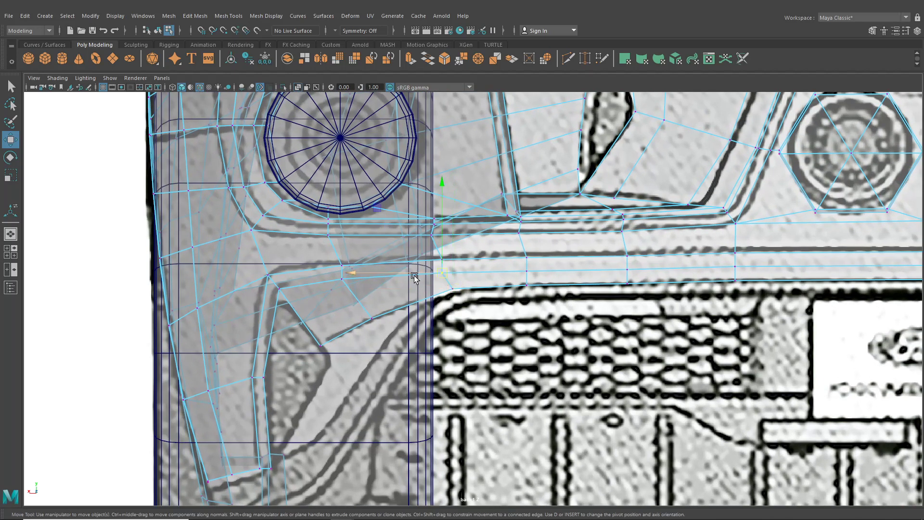
drag(413, 275, 418, 276)
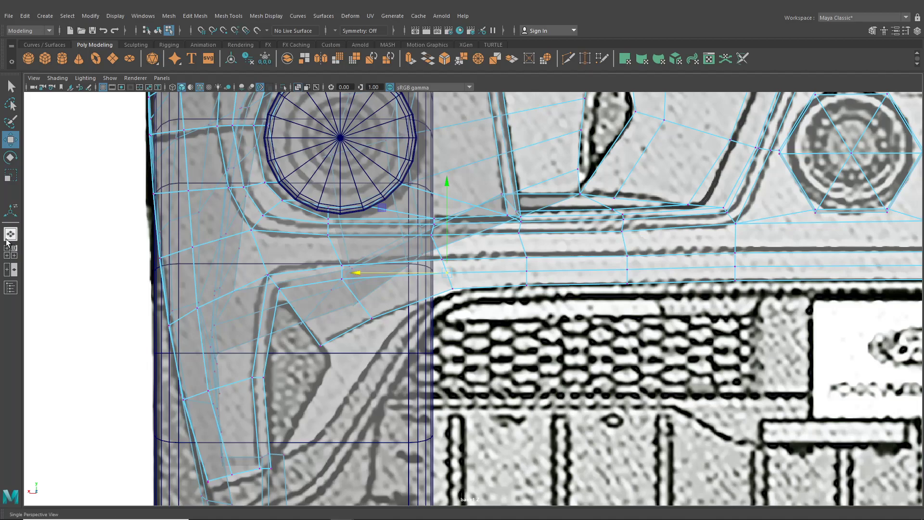
Shift the two lowered corner vertices of the strip forward along Z in the side view
click(7, 239)
alt+drag(390, 311, 327, 363)
scroll(484, 322, down, 3)
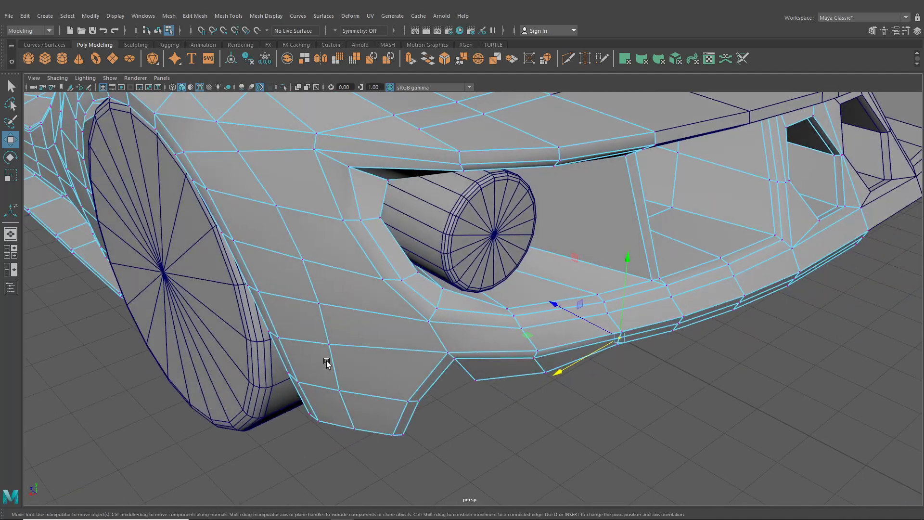
click(14, 252)
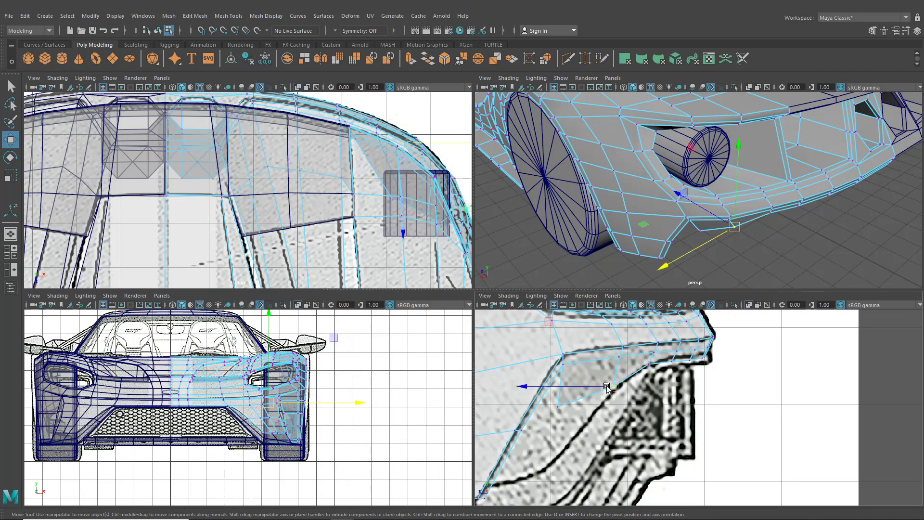
drag(606, 386, 595, 388)
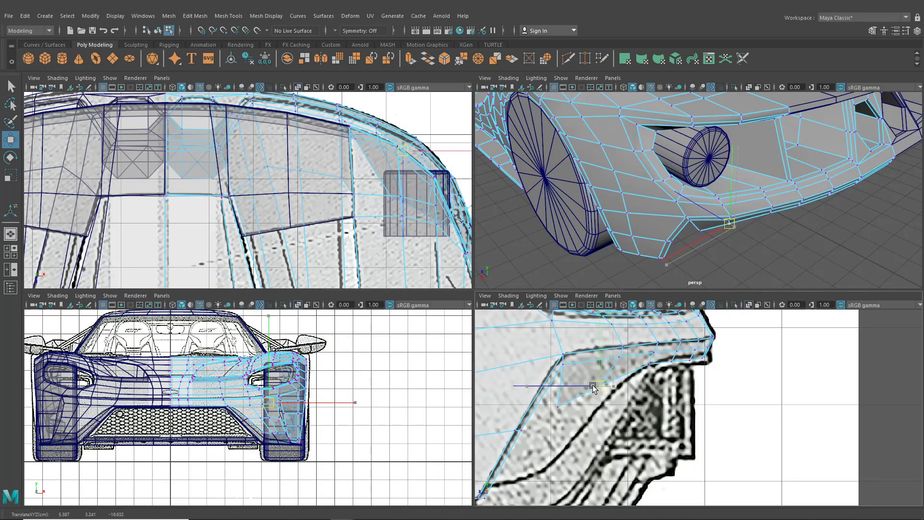
click(559, 407)
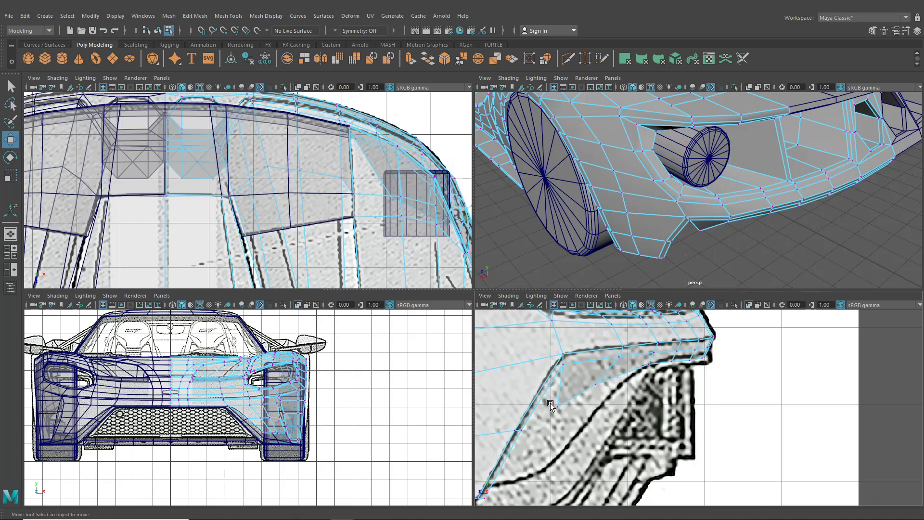
click(551, 405)
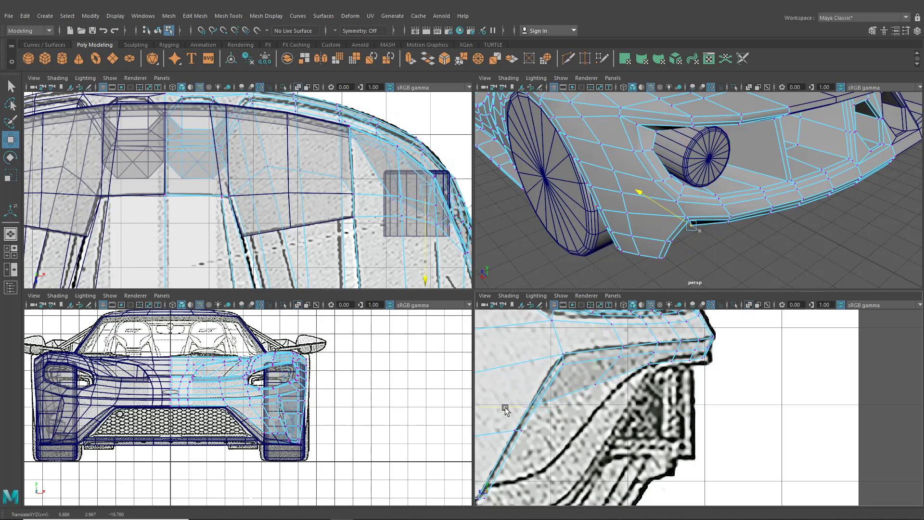
drag(505, 409, 503, 411)
key(space)
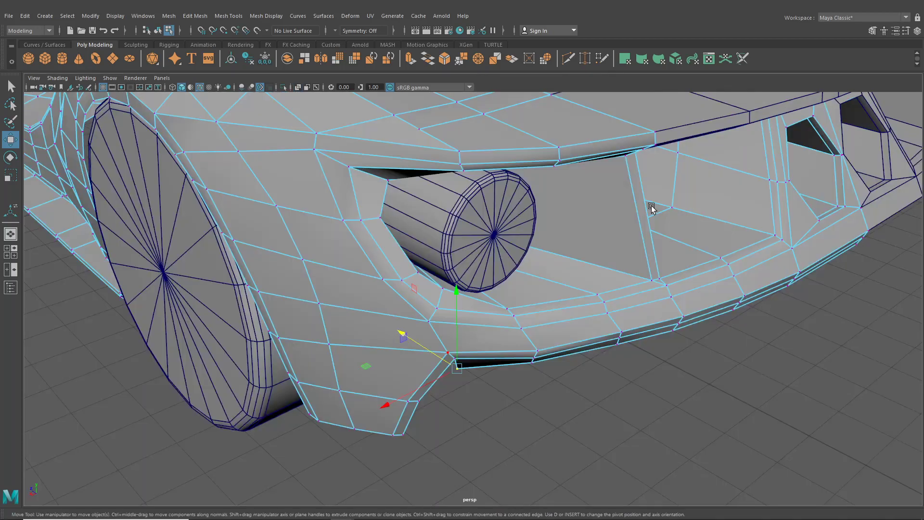
Extrude the two bottom edges of the corner flap and move the result down and forward toward the side strip's lower end
alt+drag(650, 206, 518, 318)
right_drag(476, 247, 505, 235)
double_click(501, 354)
shift+click(523, 354)
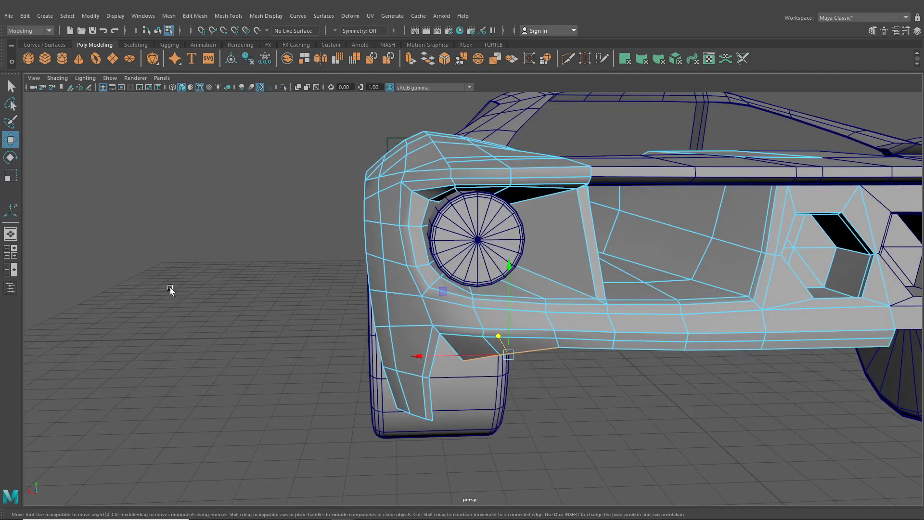
key(space)
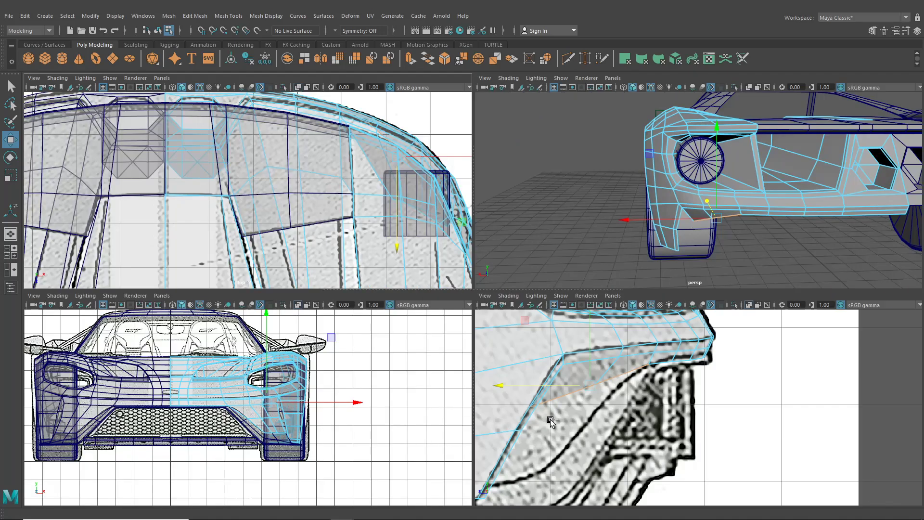
key(ctrl+e)
alt+middle_drag(608, 415, 611, 466)
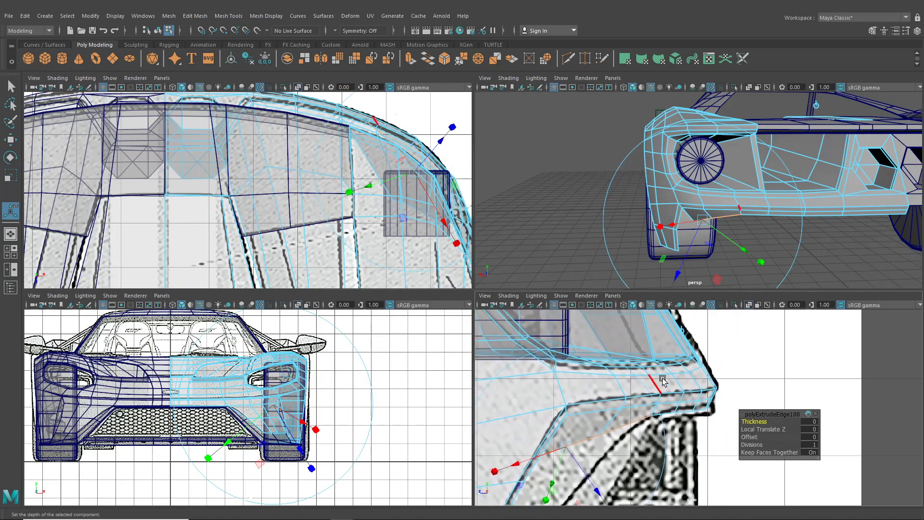
click(680, 332)
alt+middle_drag(618, 432, 654, 382)
drag(628, 386, 528, 489)
Fit the middle and outer bottom vertices of the new corner extrusion to the lower blueprint curve in the side view
alt+middle_drag(528, 488, 549, 457)
right_drag(611, 247, 583, 247)
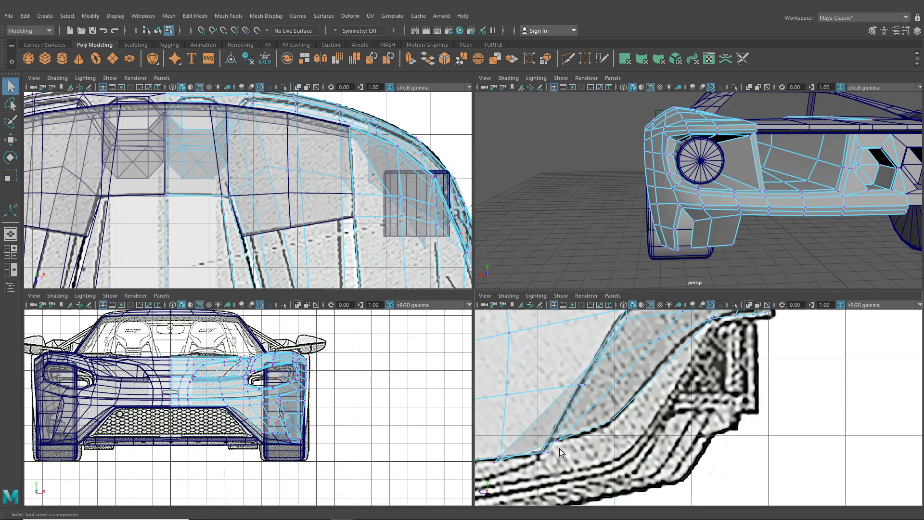
click(10, 140)
drag(558, 439, 582, 435)
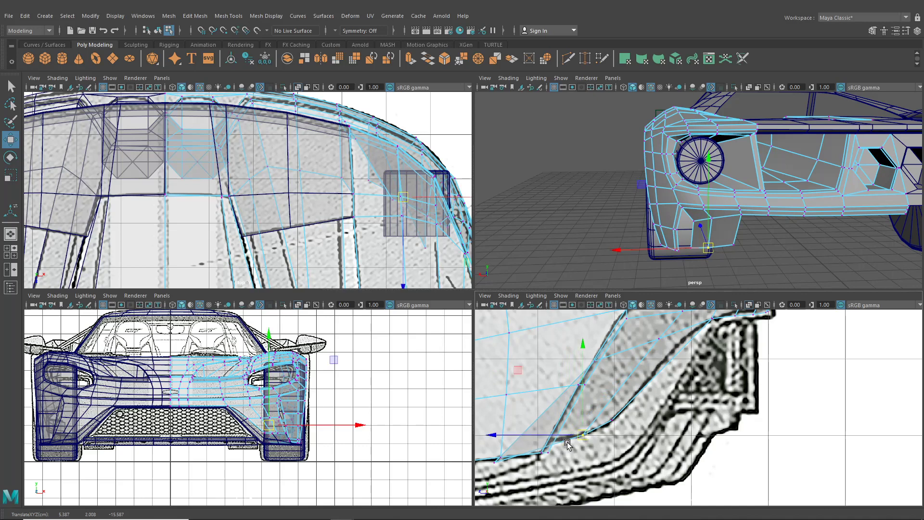
click(493, 463)
drag(493, 462, 536, 449)
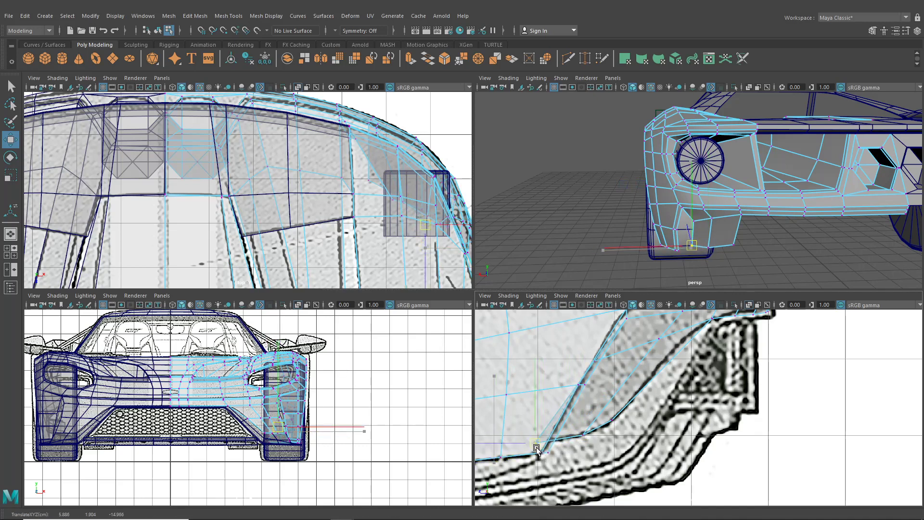
click(581, 434)
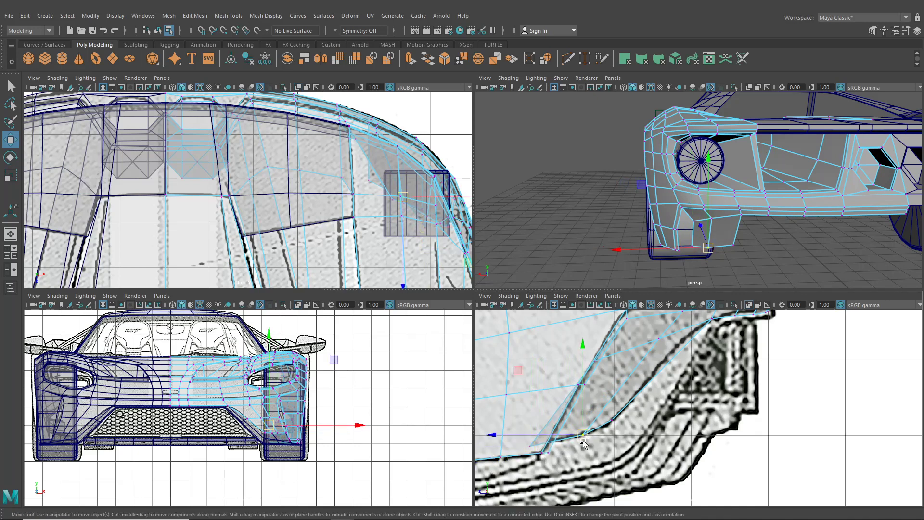
Change the front view to the back1 orthographic view, framed on the lower bumper corner
alt+middle_drag(370, 312, 365, 316)
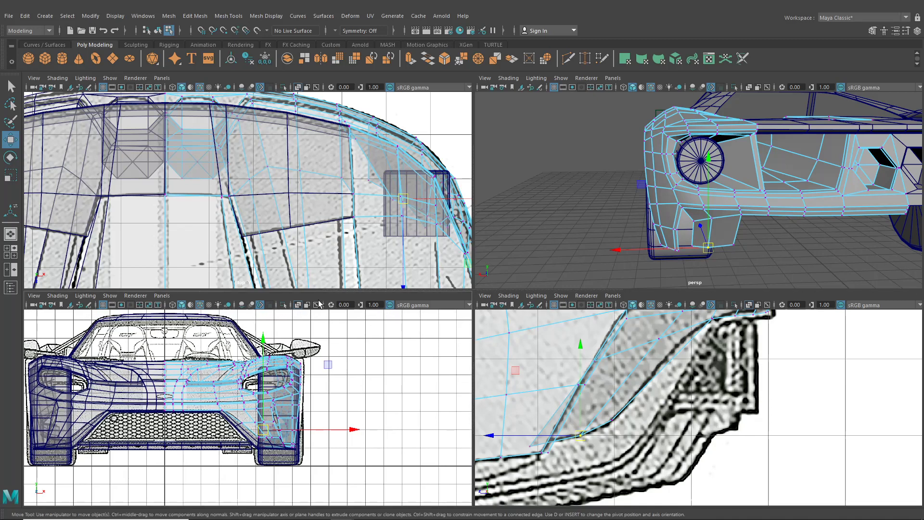
alt+middle_drag(372, 231, 323, 163)
click(162, 296)
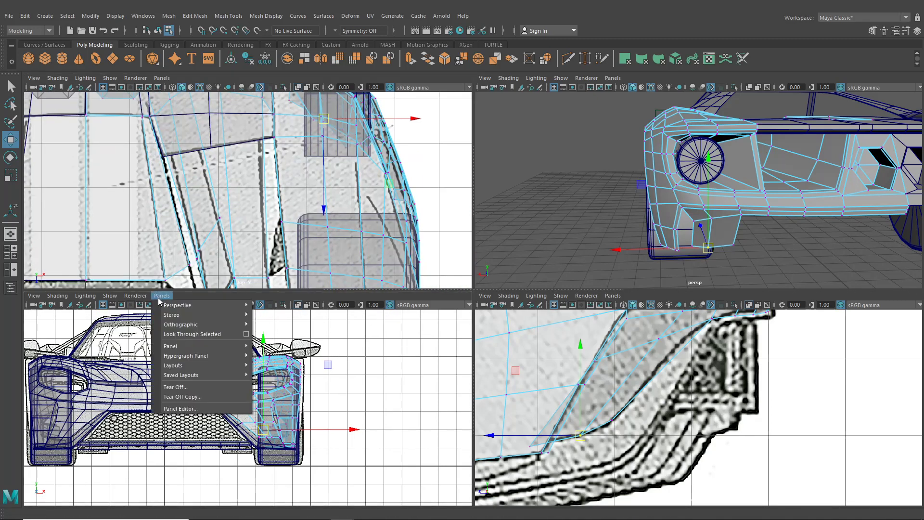
mouse_move(231, 325)
click(284, 326)
scroll(293, 391, up, 3)
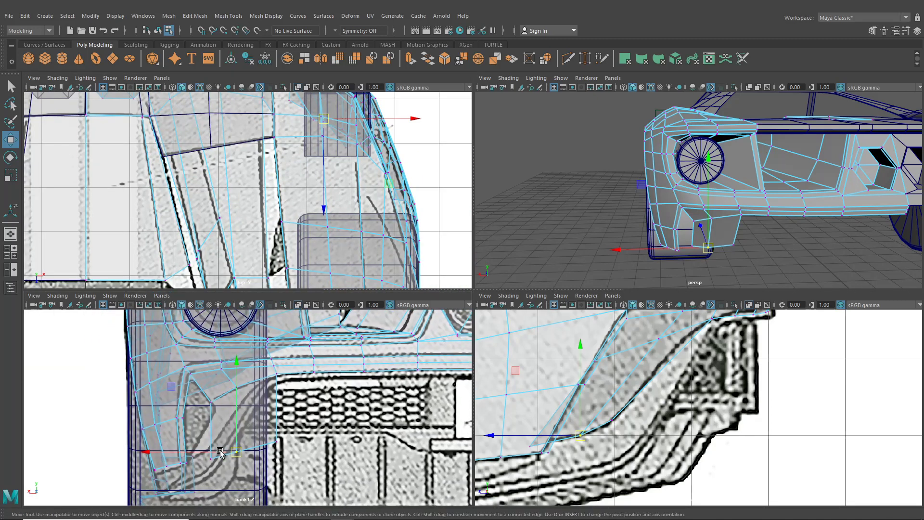
Move the three bottom vertices of the corner extrusion outward along X to taper it along the blueprint lines
click(210, 458)
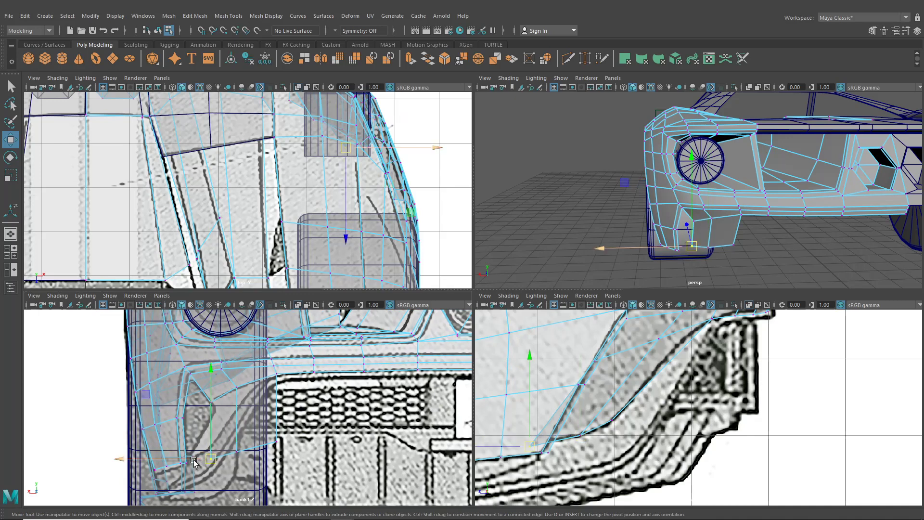
drag(194, 460, 163, 460)
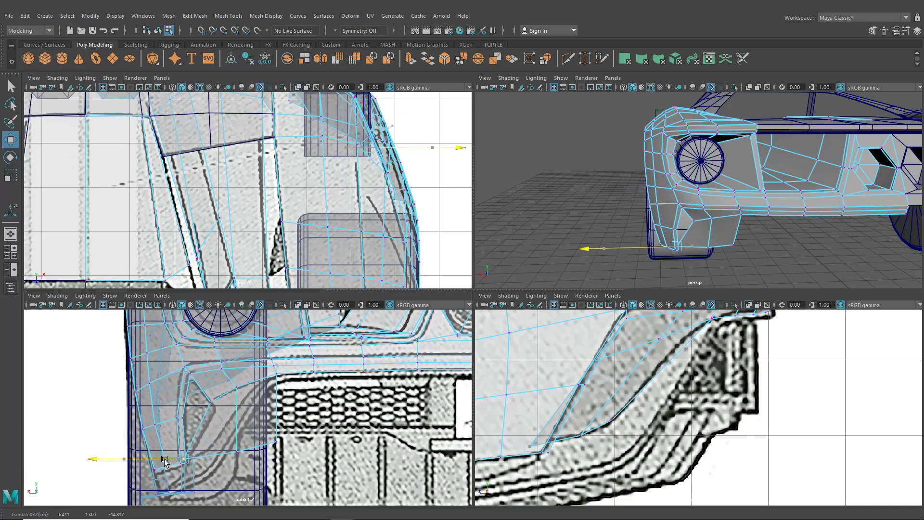
click(187, 456)
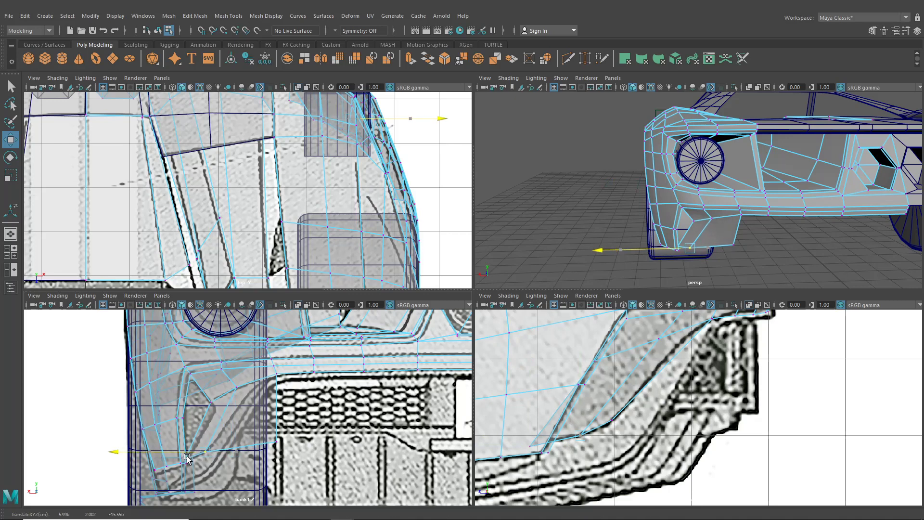
click(275, 442)
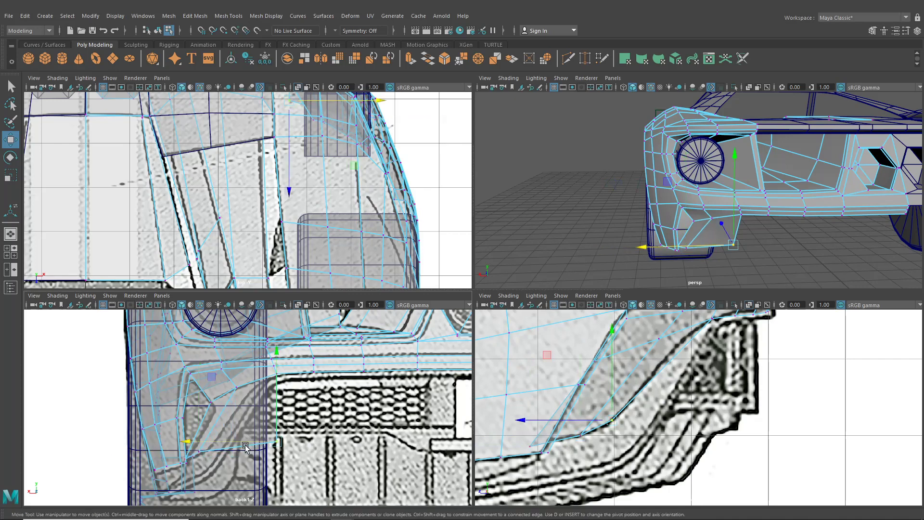
drag(202, 447, 158, 447)
scroll(253, 427, up, 2)
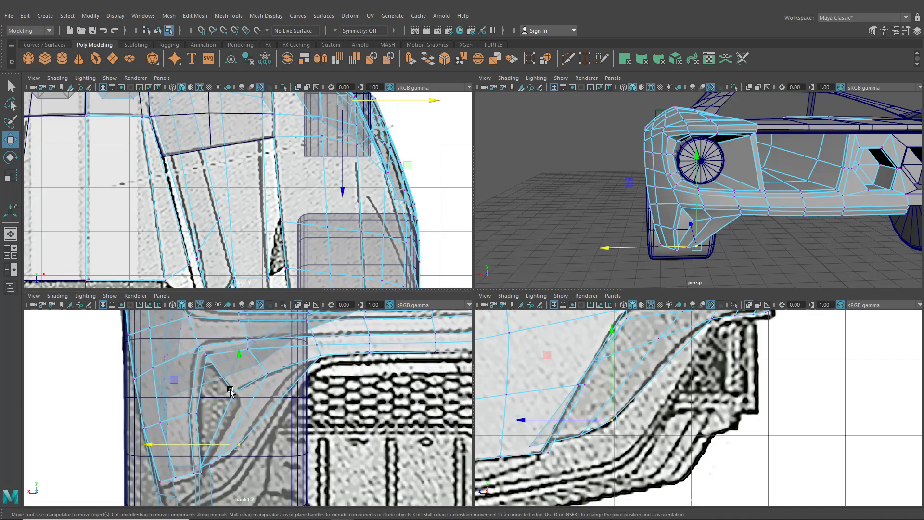
Align the corner panel's outer and middle fold vertices with the blueprint crease in the back view
drag(230, 389, 236, 399)
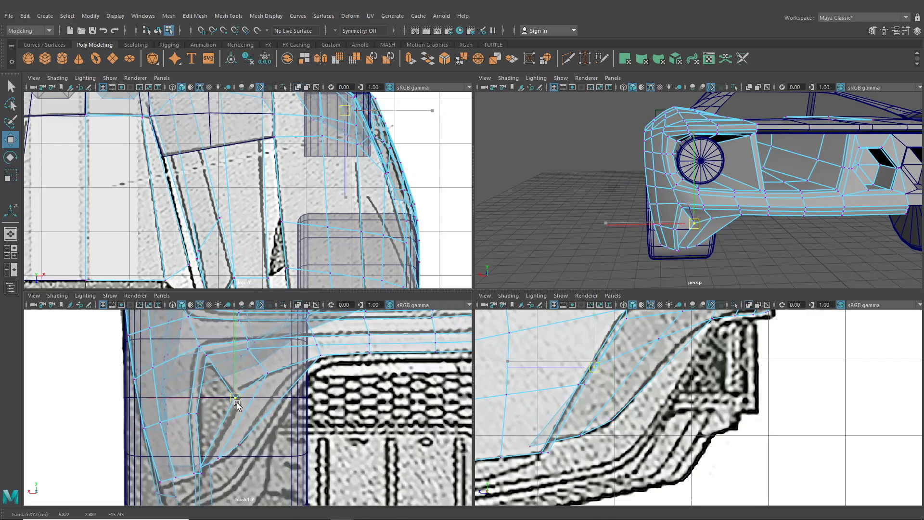
click(265, 376)
drag(267, 353, 267, 357)
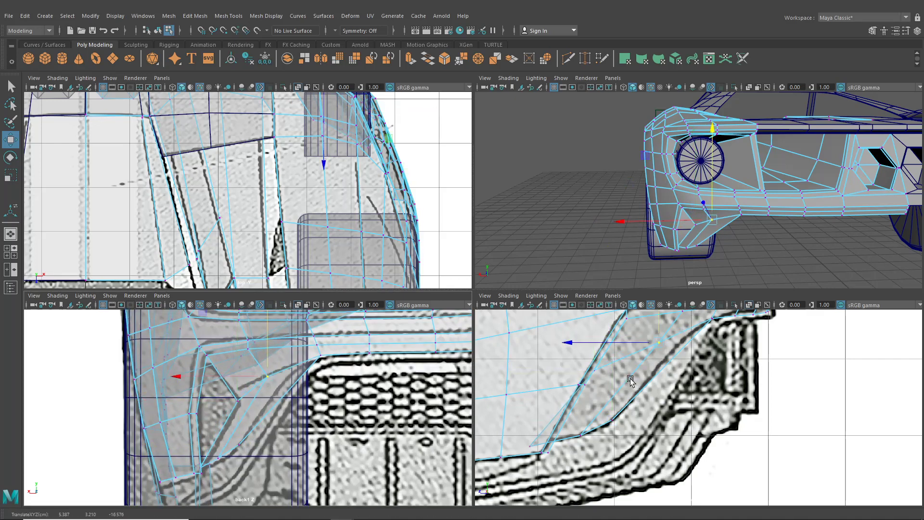
Shift the corner panel's two fold vertices forward along Z in the side view, the outer one farther
alt+middle_drag(631, 378, 632, 399)
click(599, 393)
drag(565, 394, 530, 393)
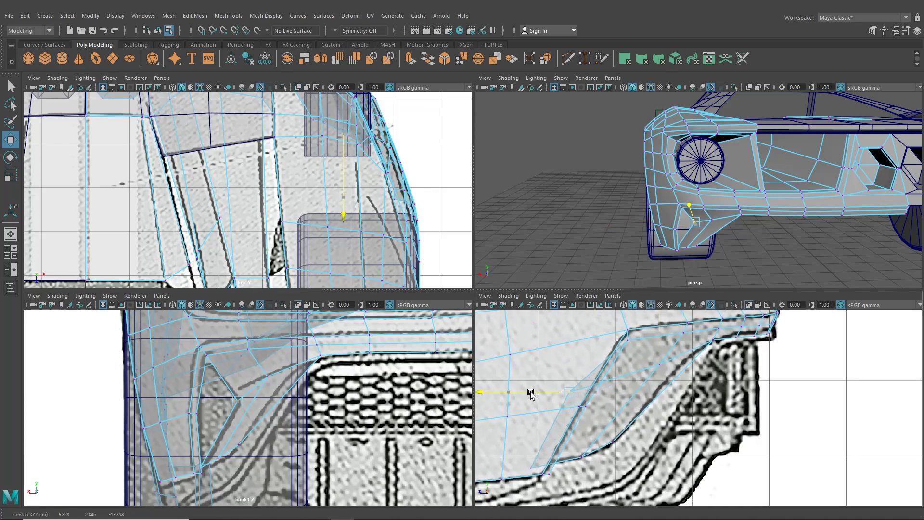
click(664, 364)
drag(629, 364, 624, 364)
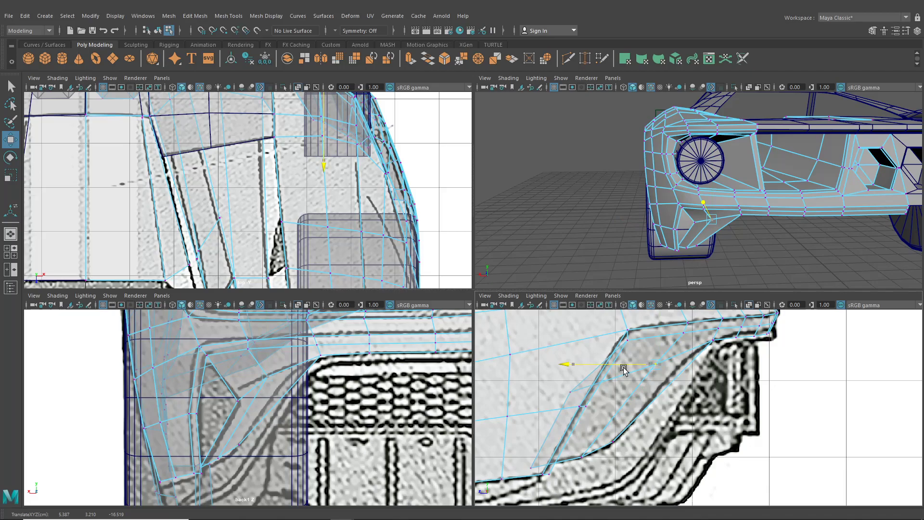
Return to object mode, deselect the car body and examine the rear bumper corner in the perspective and side views
key(space)
alt+drag(599, 292, 350, 112)
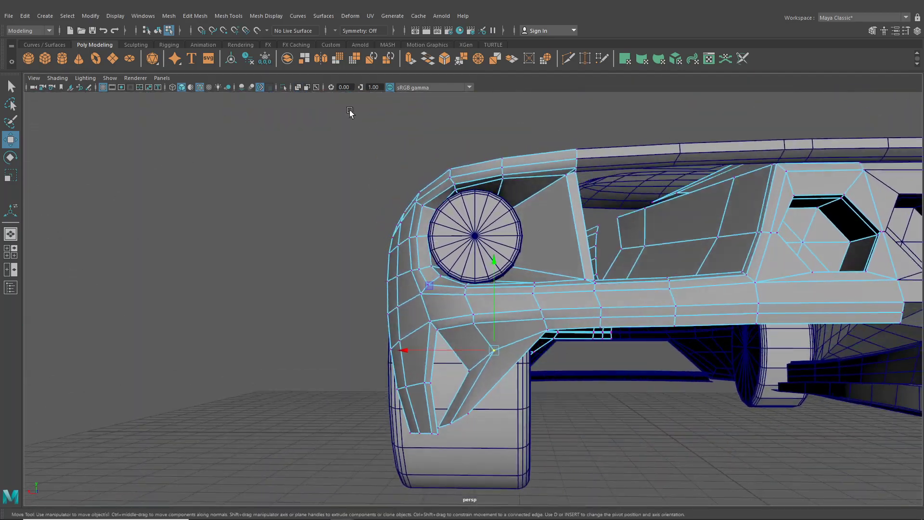
key(F8)
scroll(241, 303, down, 5)
click(308, 321)
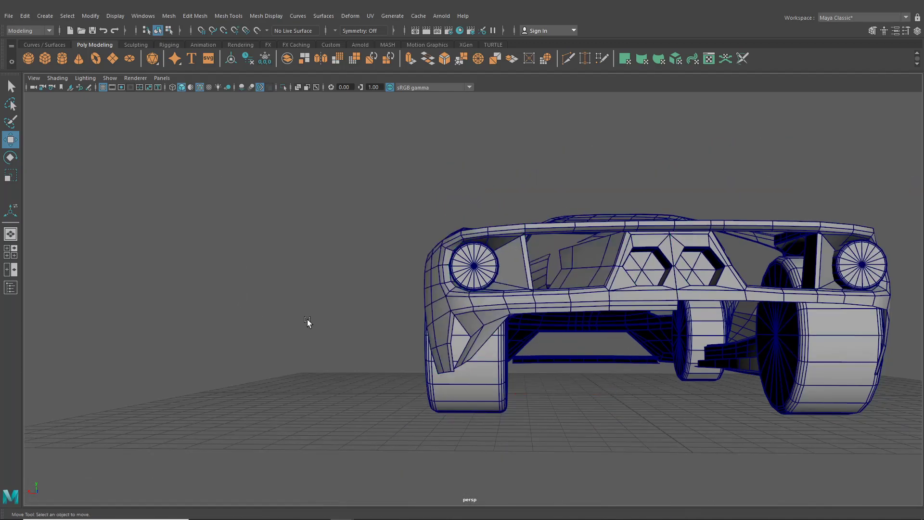
alt+drag(308, 321, 418, 339)
click(14, 250)
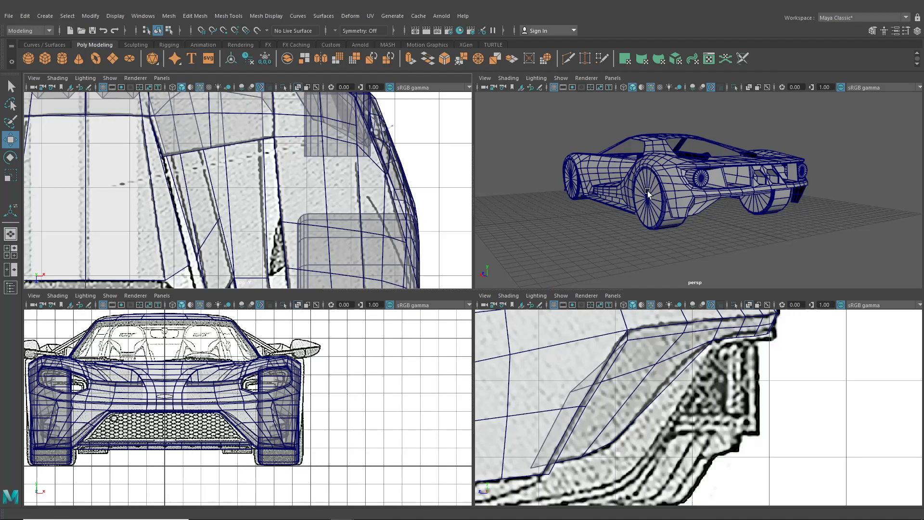
alt+middle_drag(710, 354, 669, 408)
scroll(678, 370, down, 5)
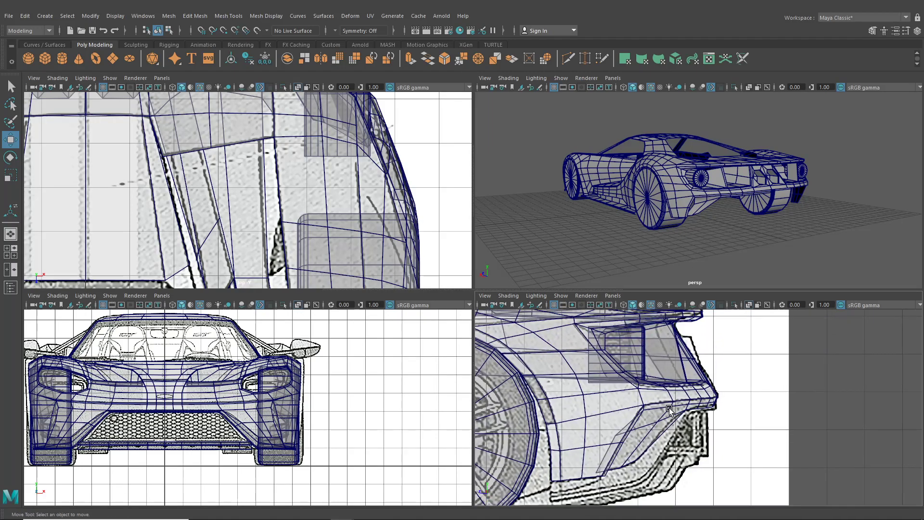
Return to object mode and examine the rear bumper corner and the car body's side from several perspective angles
key(space)
alt+drag(662, 296, 514, 334)
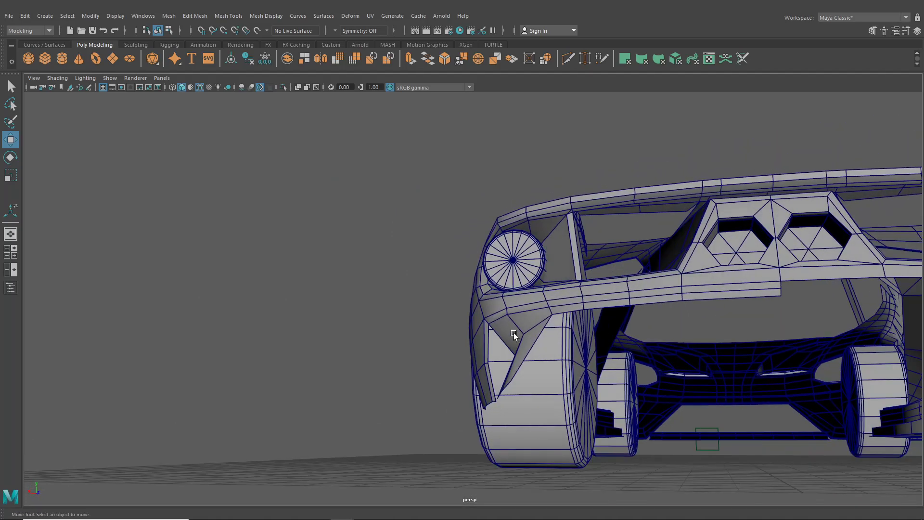
right_drag(514, 335, 505, 304)
scroll(501, 308, up, 4)
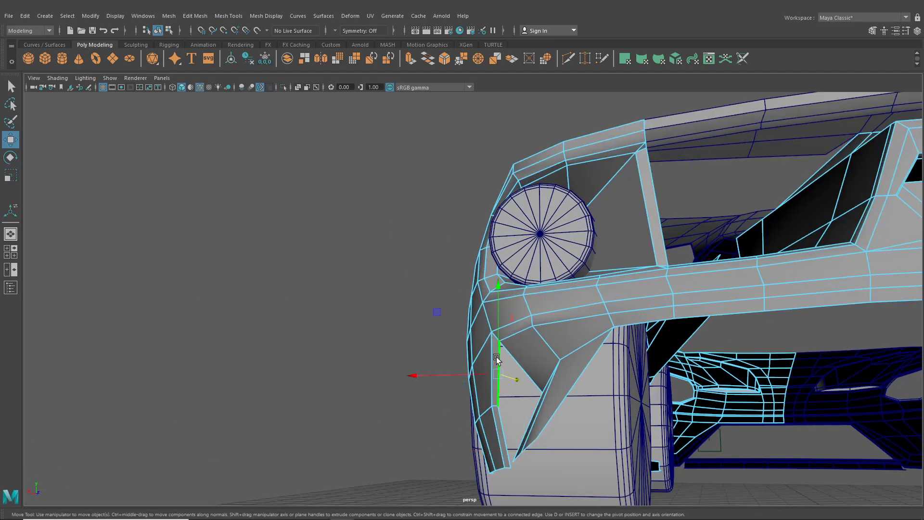
alt+drag(497, 359, 474, 385)
click(157, 32)
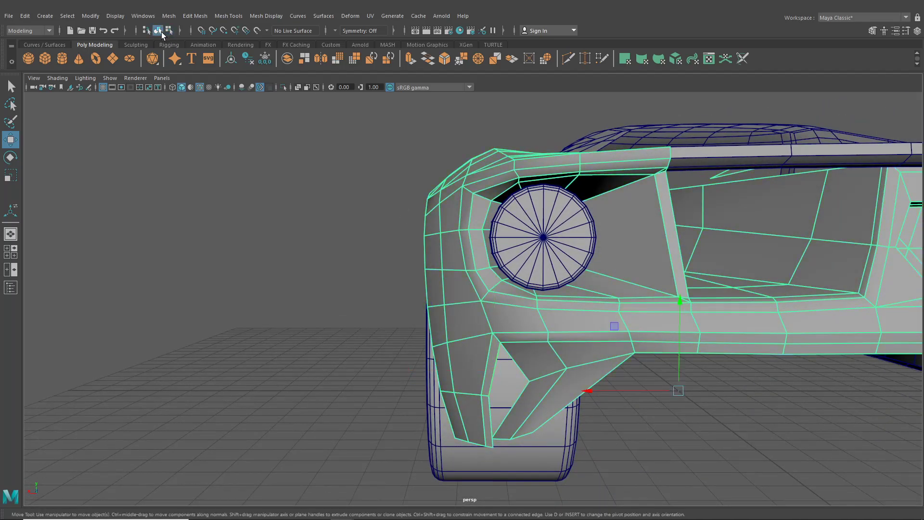
click(365, 295)
alt+drag(364, 295, 457, 311)
scroll(457, 312, down, 4)
alt+middle_drag(457, 313, 627, 315)
alt+right_drag(374, 337, 424, 347)
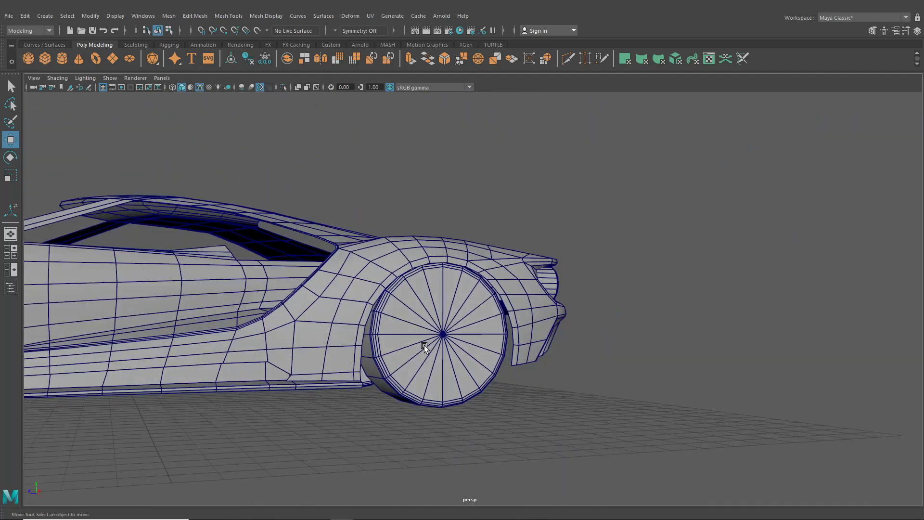
click(325, 373)
alt+drag(383, 351, 461, 318)
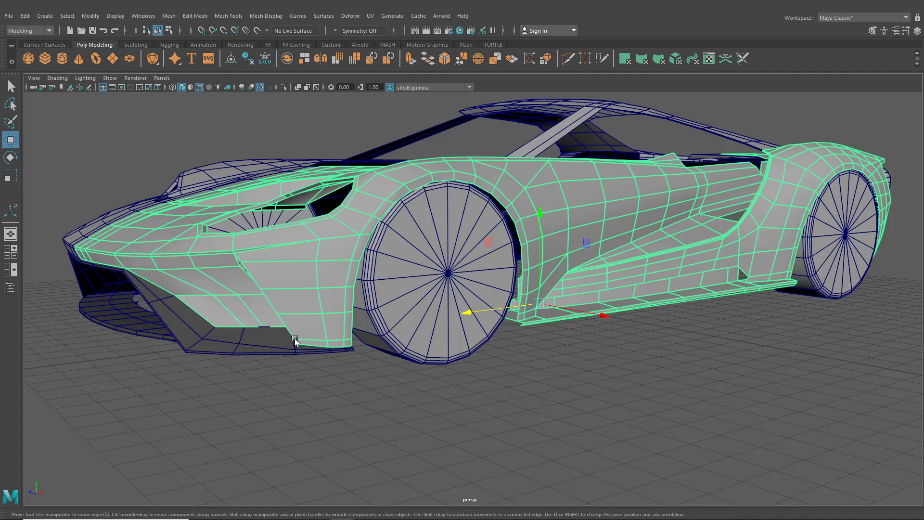
alt+drag(298, 340, 515, 350)
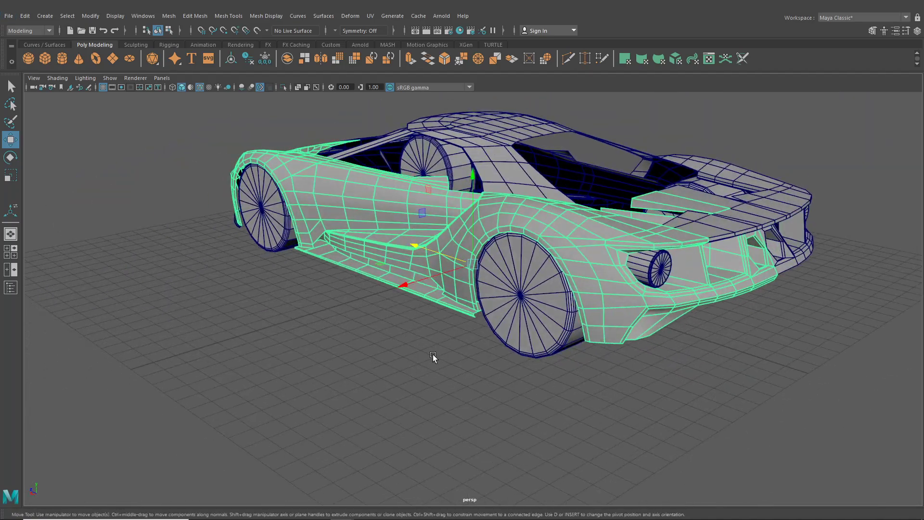
Reselect the car body in vertex mode and nudge two vertex pairs on the rear bumper's lower lip along Y
click(433, 356)
click(525, 313)
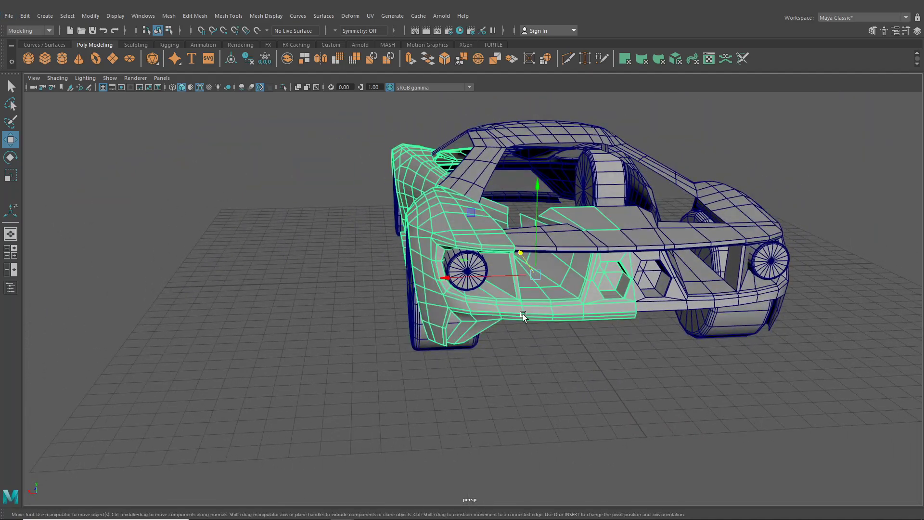
right_click(519, 236)
click(522, 219)
scroll(525, 250, up, 10)
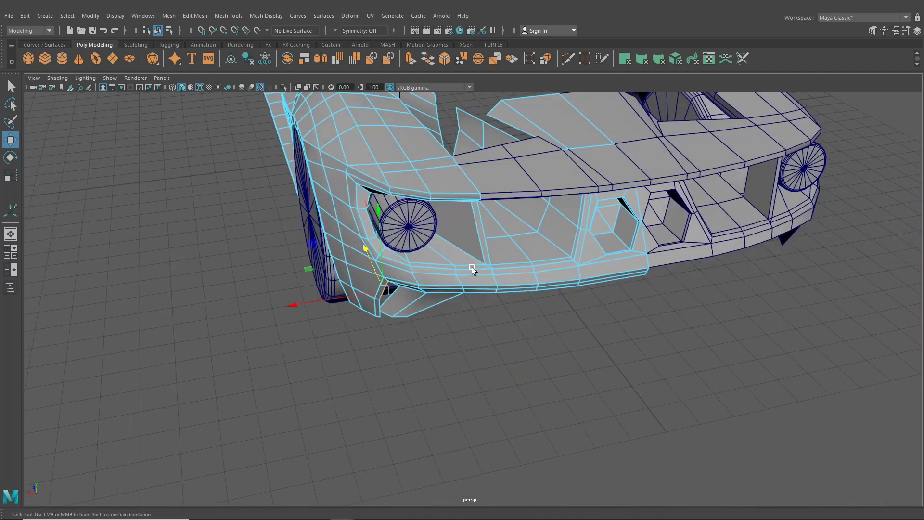
alt+drag(517, 302, 431, 276)
right_click(422, 230)
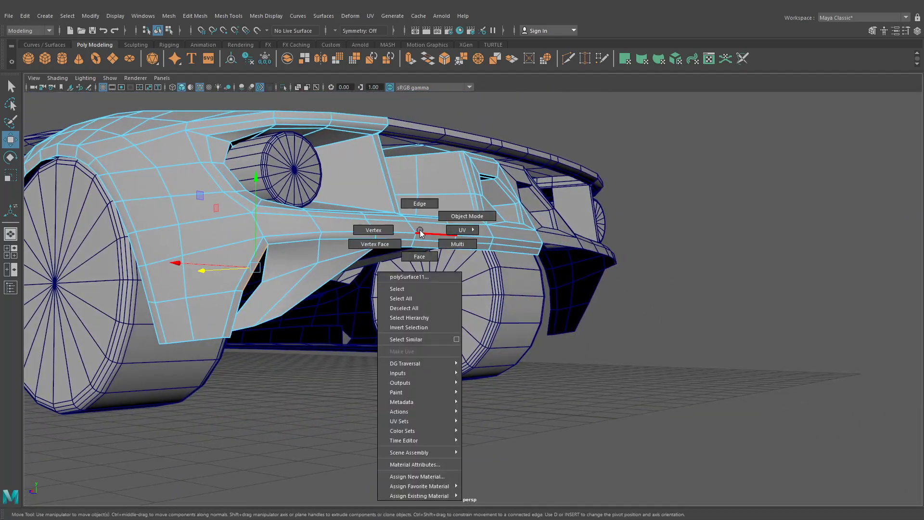
click(388, 241)
alt+right_drag(389, 240, 414, 377)
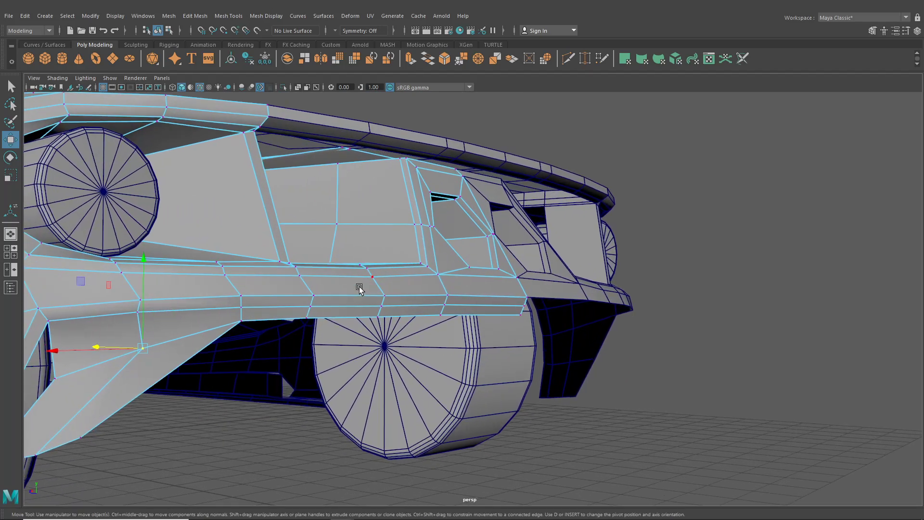
click(380, 305)
drag(383, 267, 384, 270)
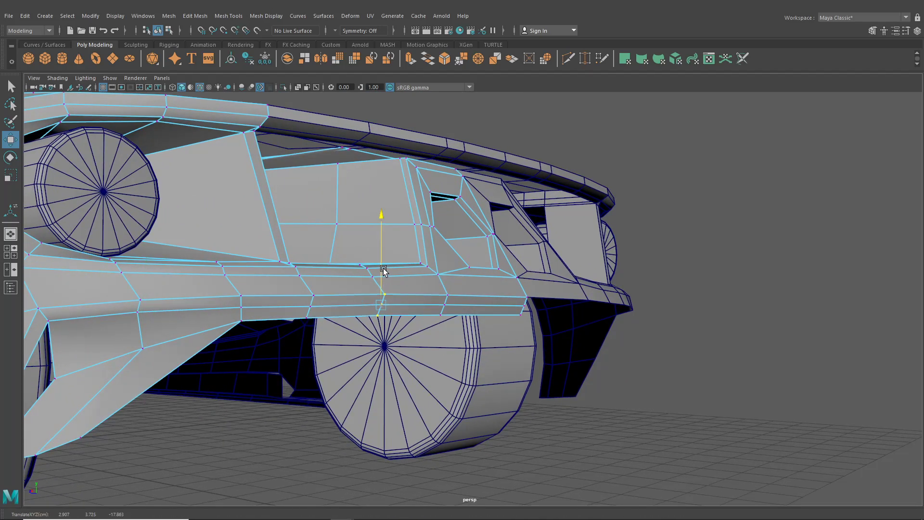
click(310, 300)
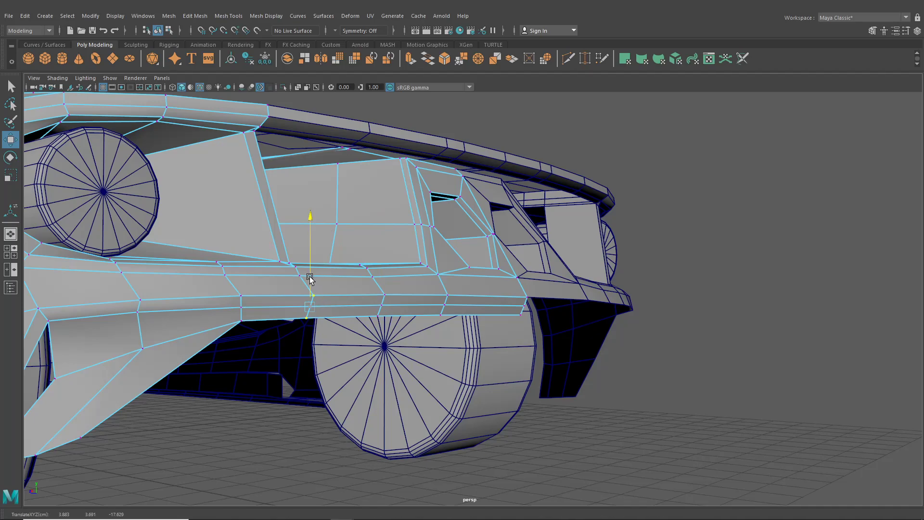
Shift the bumper lip's vertex pairs near the corner panel along X and Z to even out the bumper curve
alt+drag(310, 279, 594, 380)
scroll(540, 360, up, 2)
click(516, 338)
drag(493, 337, 471, 339)
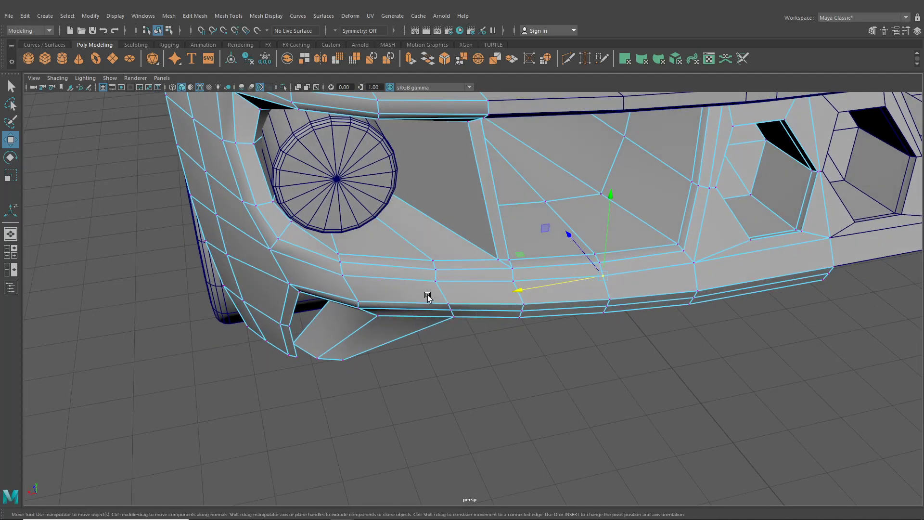
alt+drag(427, 296, 438, 279)
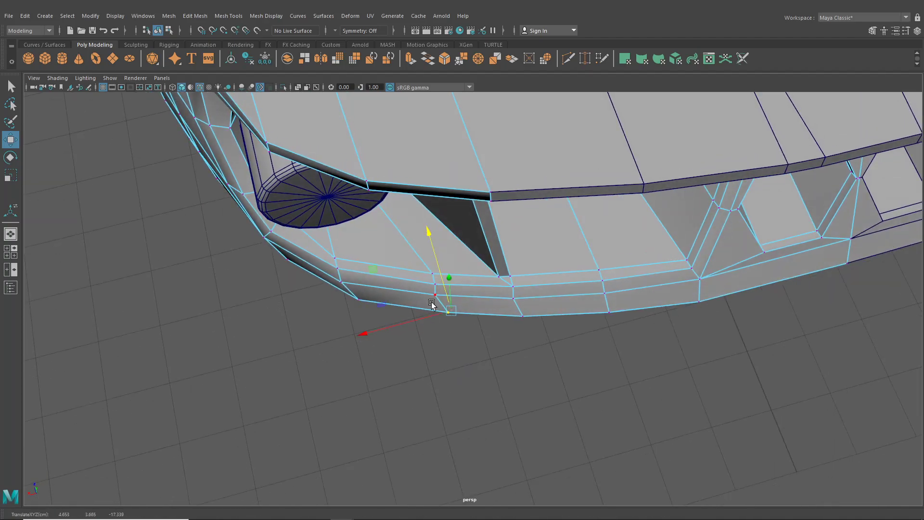
drag(431, 316, 430, 315)
Fit the bumper lip vertices beside the corner panel to the blueprint outline along X in the top view
click(8, 255)
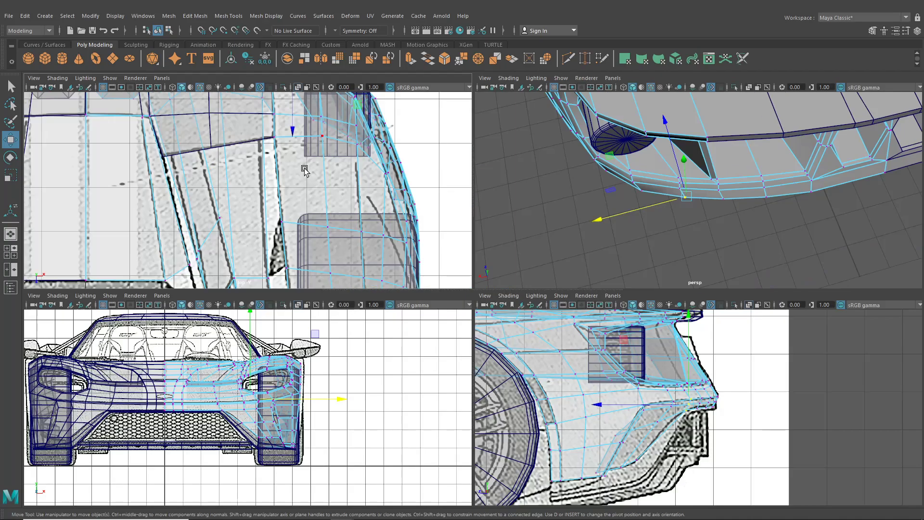
key(space)
scroll(310, 176, down, 5)
alt+middle_drag(310, 193, 209, 303)
scroll(279, 292, up, 4)
scroll(293, 293, up, 1)
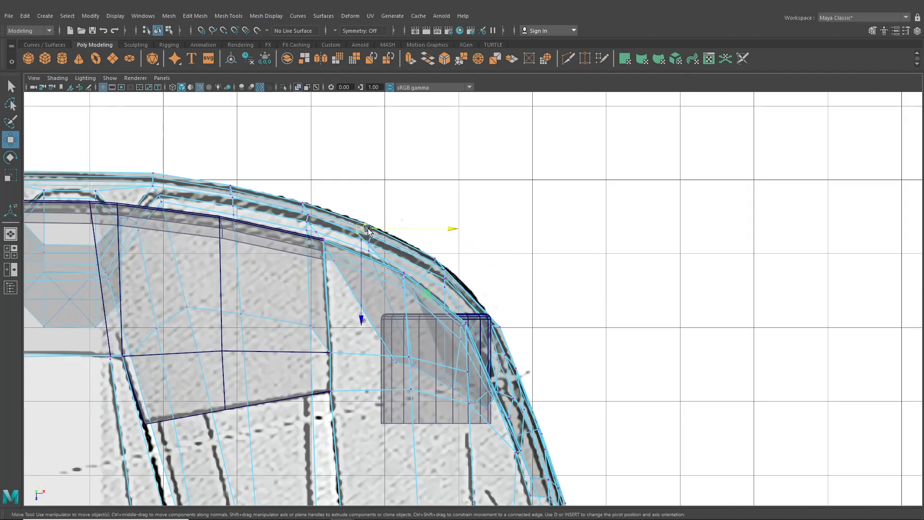
click(367, 228)
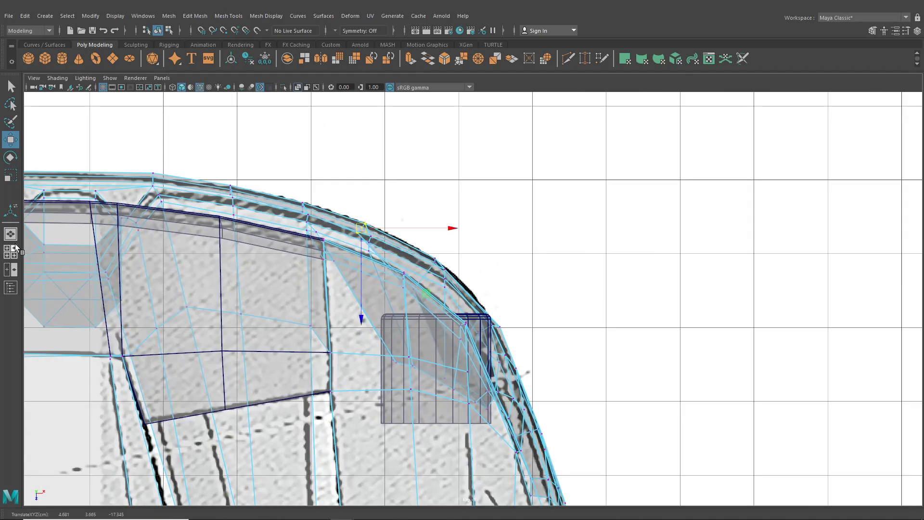
Extrude the bottom edges of the rear bumper lip and corner panel with a local Z translation of about 0.045
click(10, 234)
alt+drag(471, 294, 464, 260)
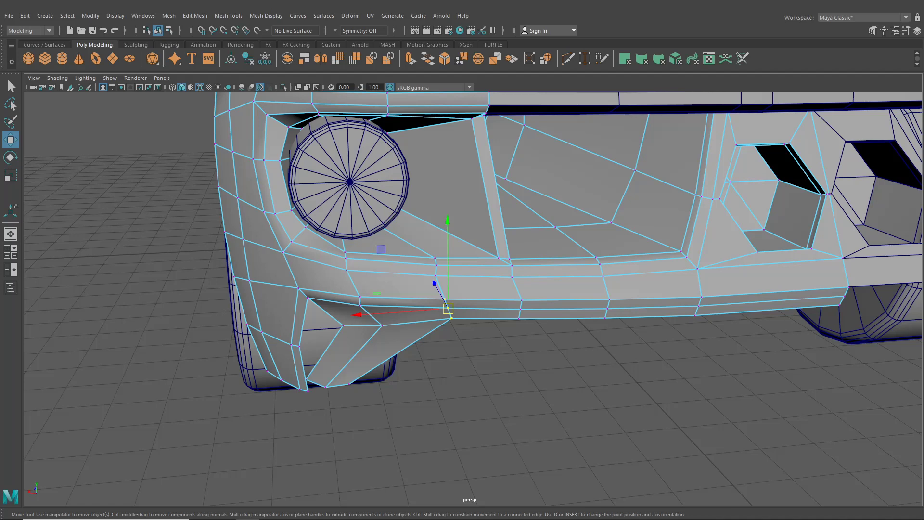
key(q)
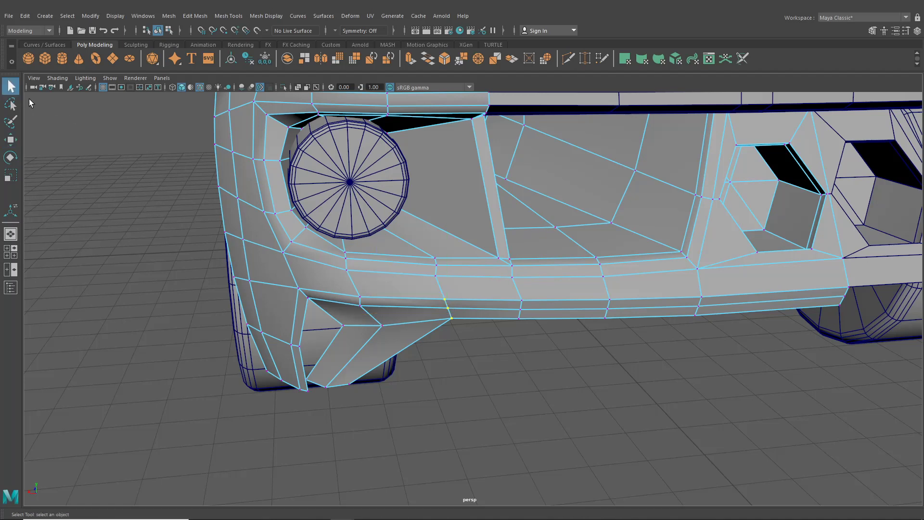
right_click(424, 244)
right_drag(415, 246, 425, 218)
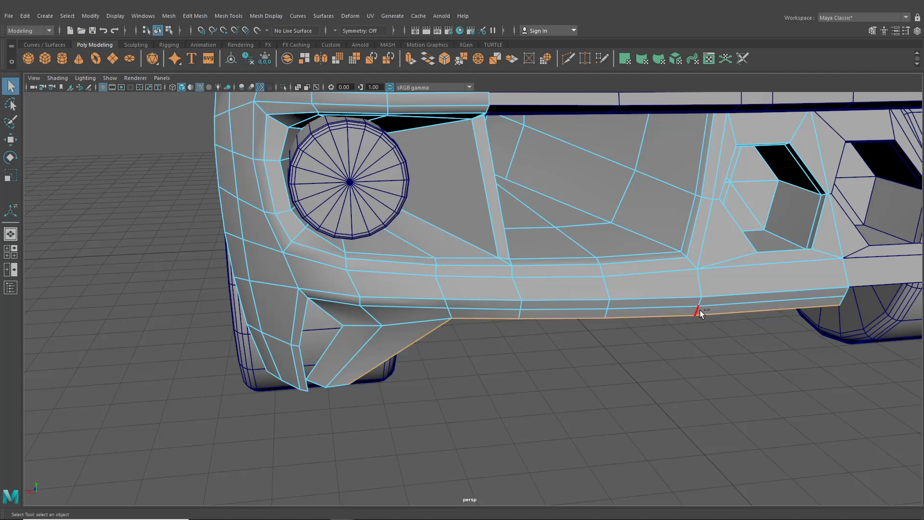
key(ctrl+e)
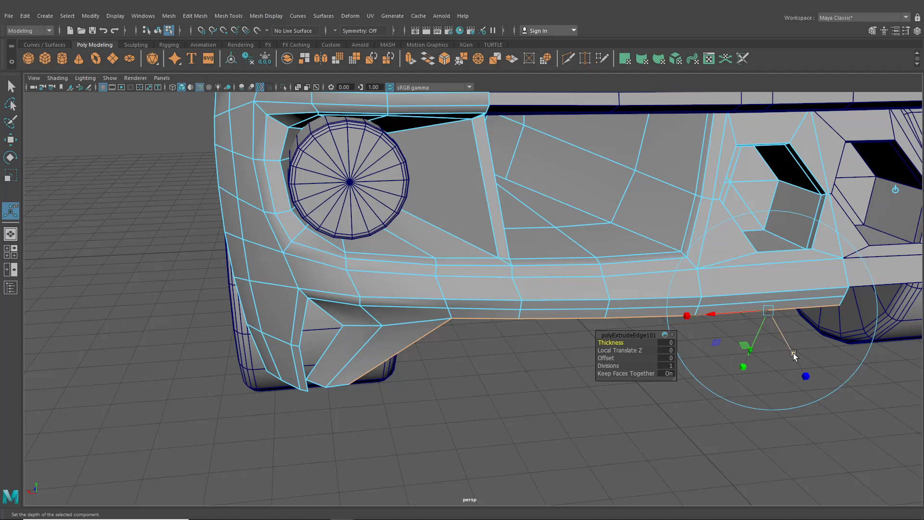
mouse_move(794, 355)
mouse_down()
mouse_move(796, 362)
mouse_move(785, 358)
mouse_up()
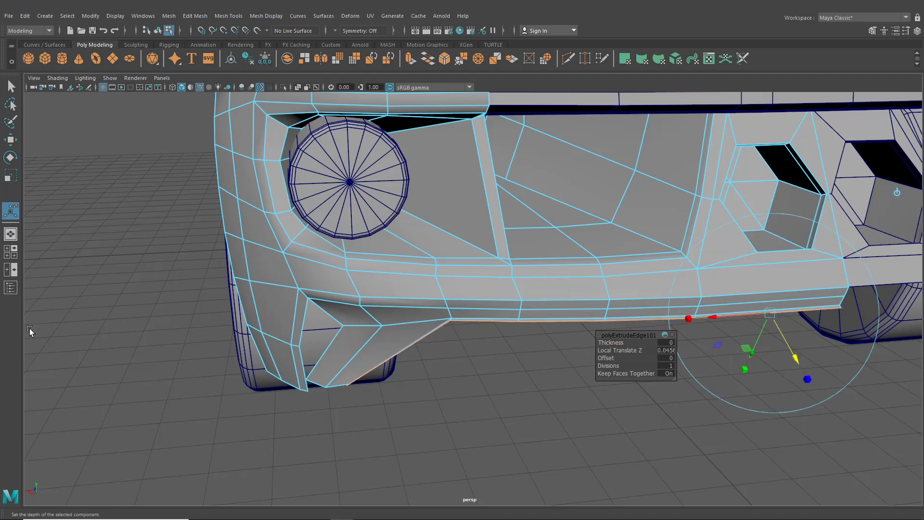
Increase the edge extrusion's local Z translation to about 0.067 to fit the bumper line in the side-view blueprint
click(8, 256)
alt+middle_drag(645, 388, 578, 382)
alt+right_drag(578, 381, 637, 414)
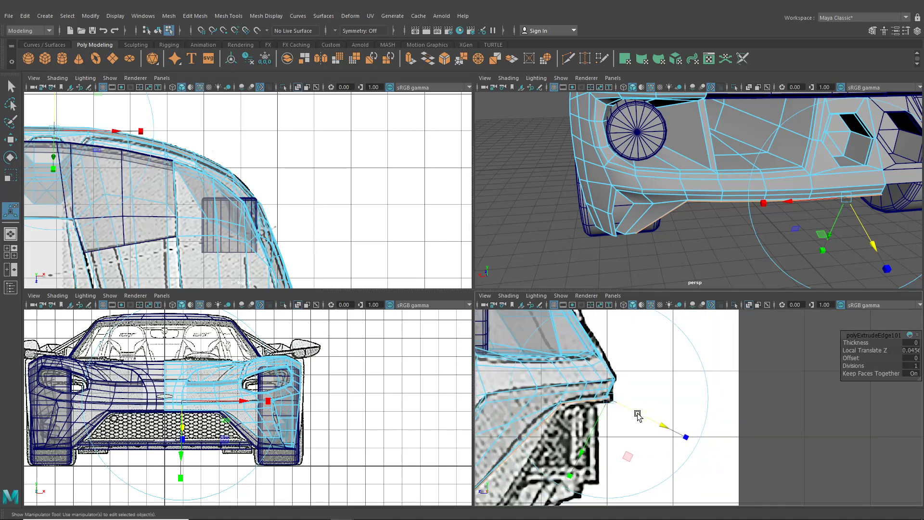
alt+middle_drag(642, 420, 633, 402)
drag(652, 393, 653, 392)
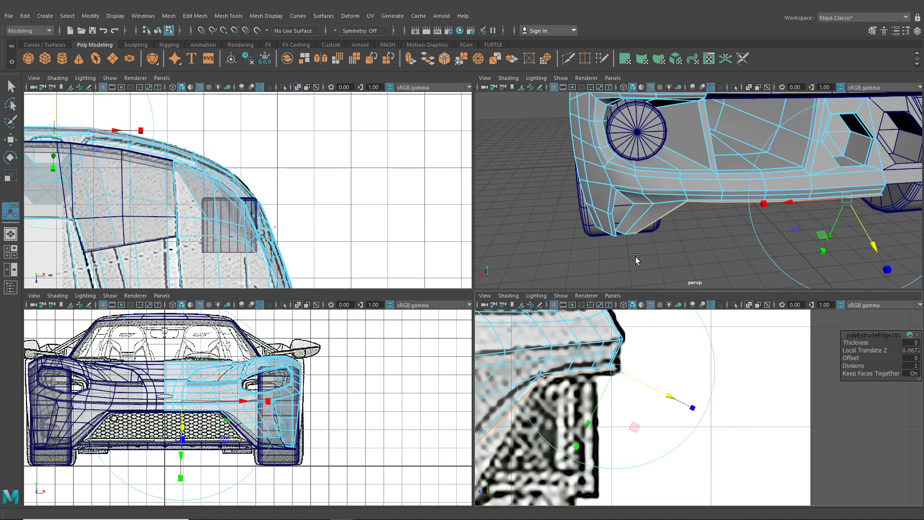
Show the back1 view and move the extruded vertex where the bumper lip meets the corner panel onto the blueprint curve
click(162, 295)
mouse_move(192, 327)
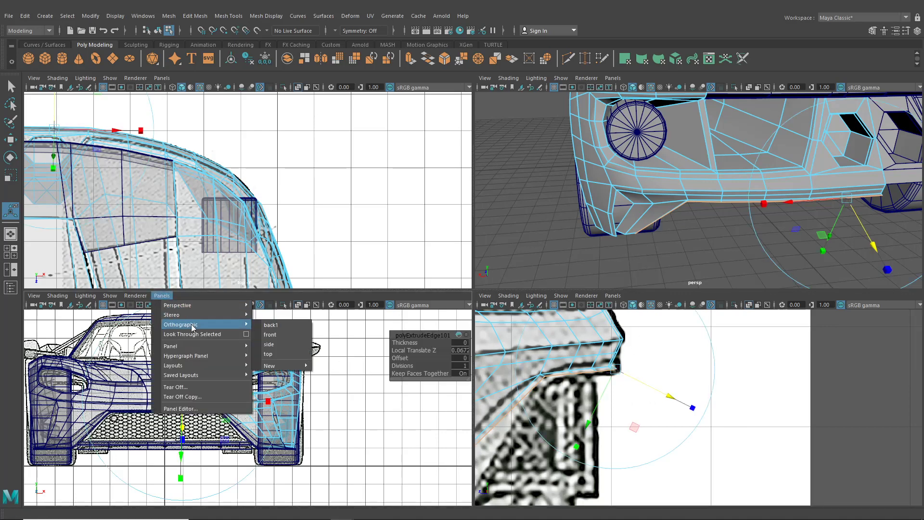
click(280, 329)
right_drag(275, 244, 210, 246)
alt+drag(692, 201, 699, 218)
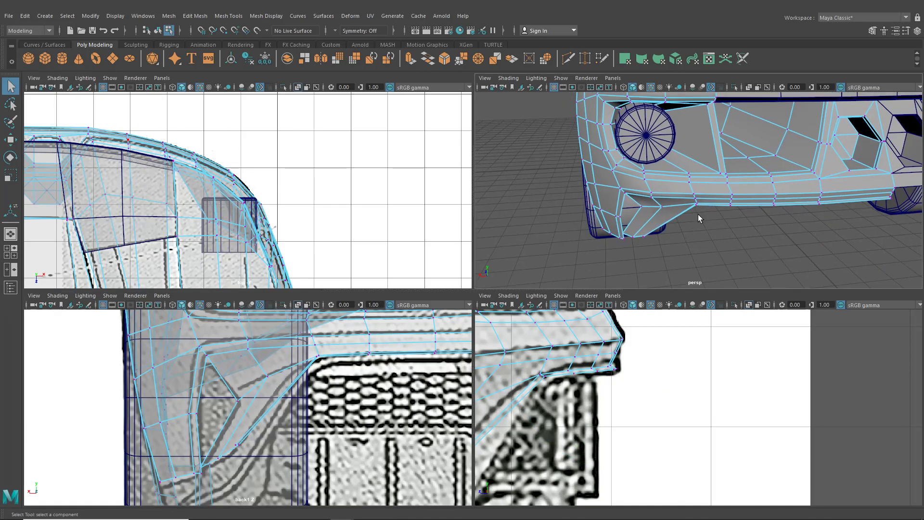
click(12, 142)
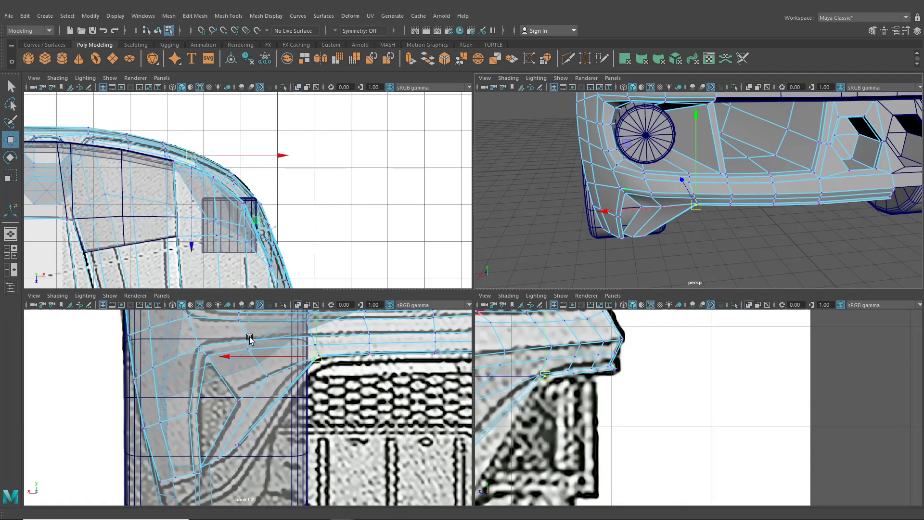
drag(318, 360, 324, 367)
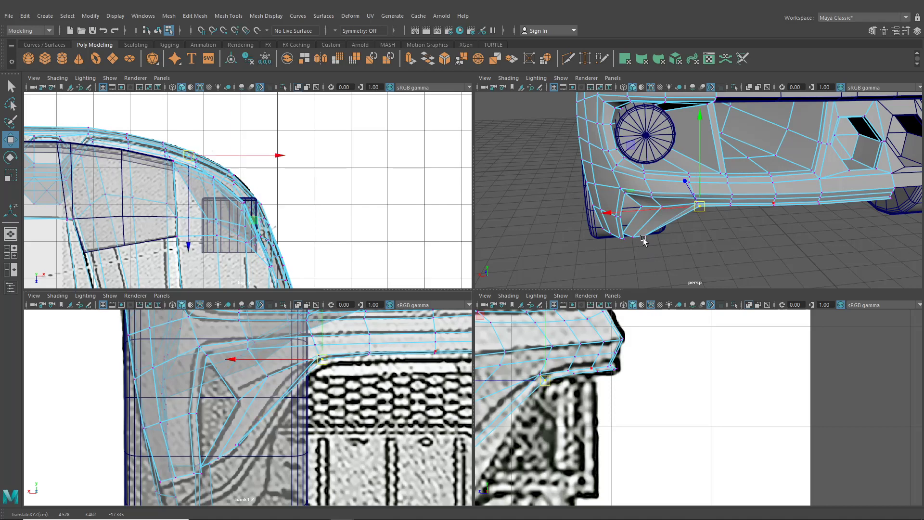
Move the corner panel's lowest extruded vertex inward and down in the back view to widen the new strip
alt+drag(643, 241, 671, 232)
scroll(646, 258, up, 5)
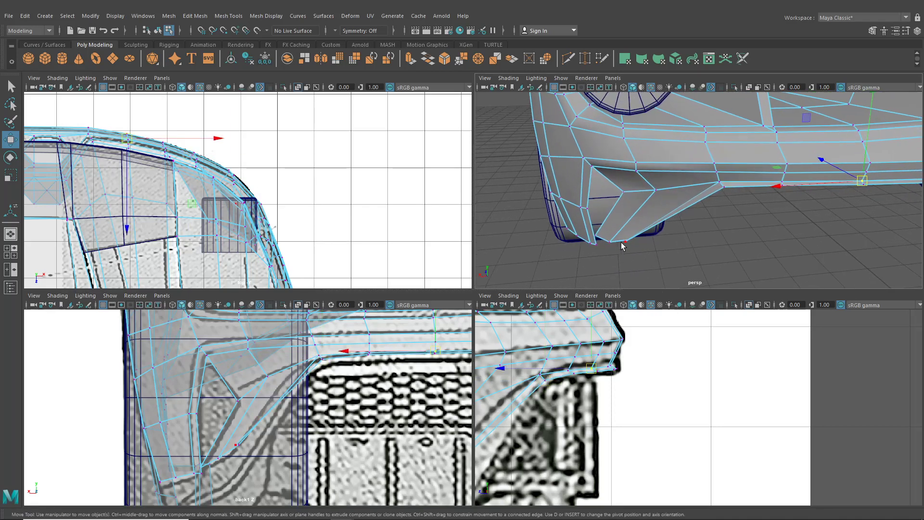
click(624, 242)
alt+middle_drag(242, 444, 248, 447)
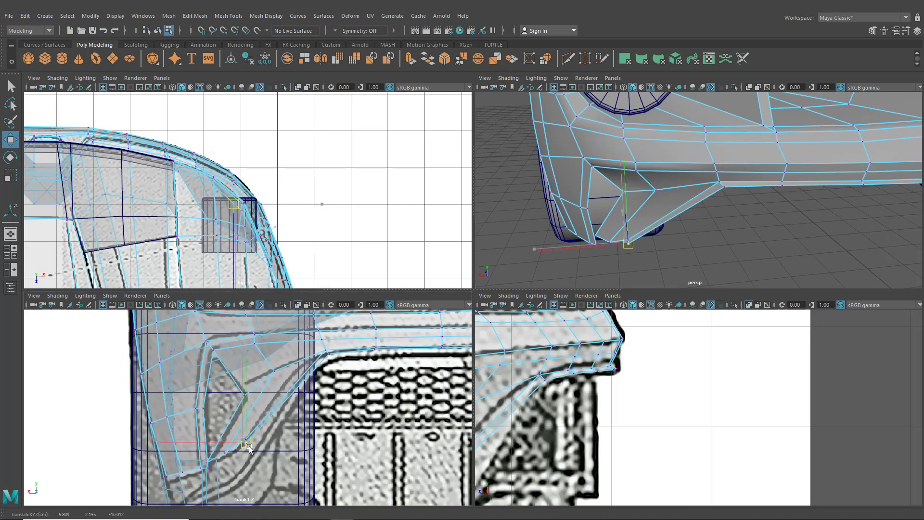
drag(249, 448, 259, 455)
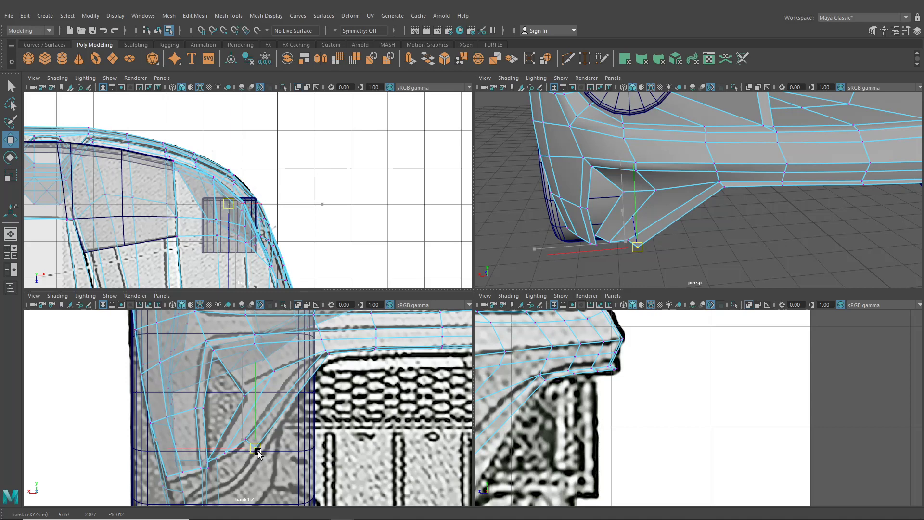
Insert an edge loop across the corner panel and its extruded strip, about midway along the slanted edge
click(228, 16)
click(246, 91)
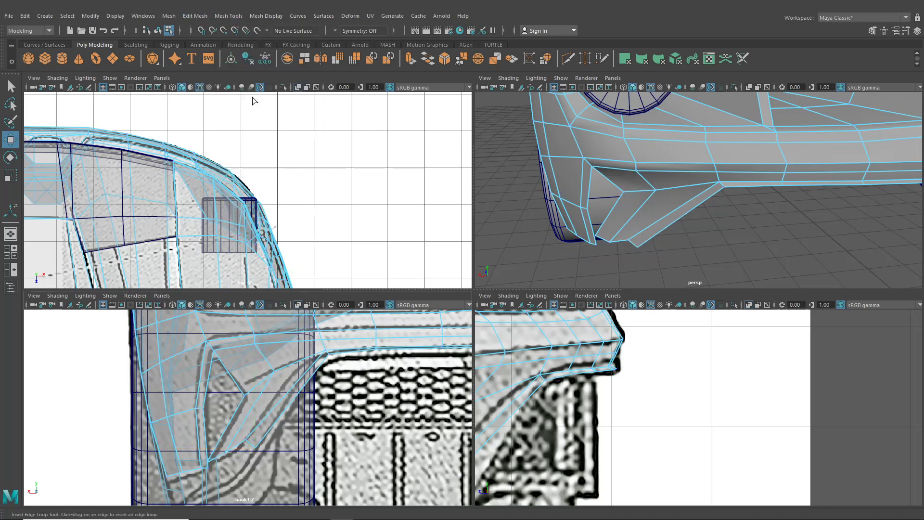
drag(290, 409, 290, 408)
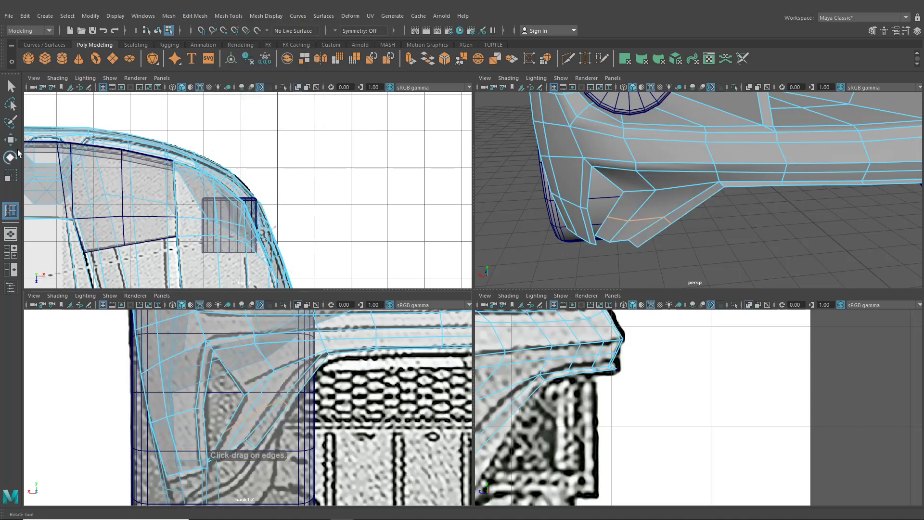
Reposition the new edge loop's vertices in the back view so the corner panel and strip follow the blueprint curve
key(w)
right_drag(291, 368, 240, 245)
alt+middle_drag(270, 379, 313, 363)
scroll(317, 368, up, 2)
click(348, 376)
drag(348, 377, 353, 371)
click(310, 397)
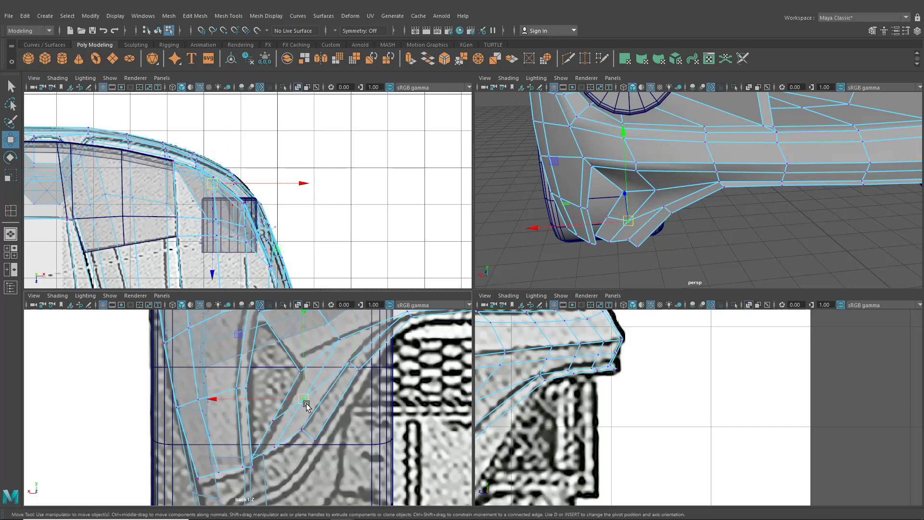
alt+drag(547, 227, 504, 226)
scroll(558, 230, down, 5)
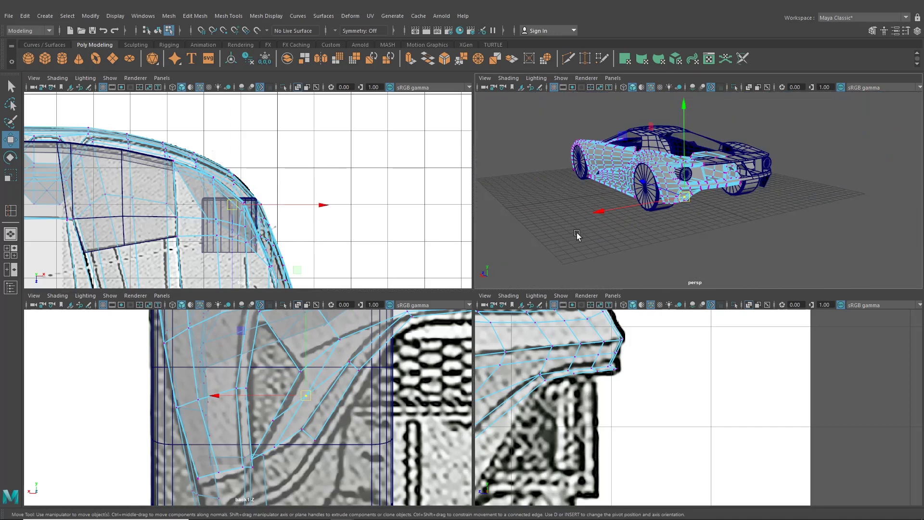
alt+drag(578, 233, 654, 226)
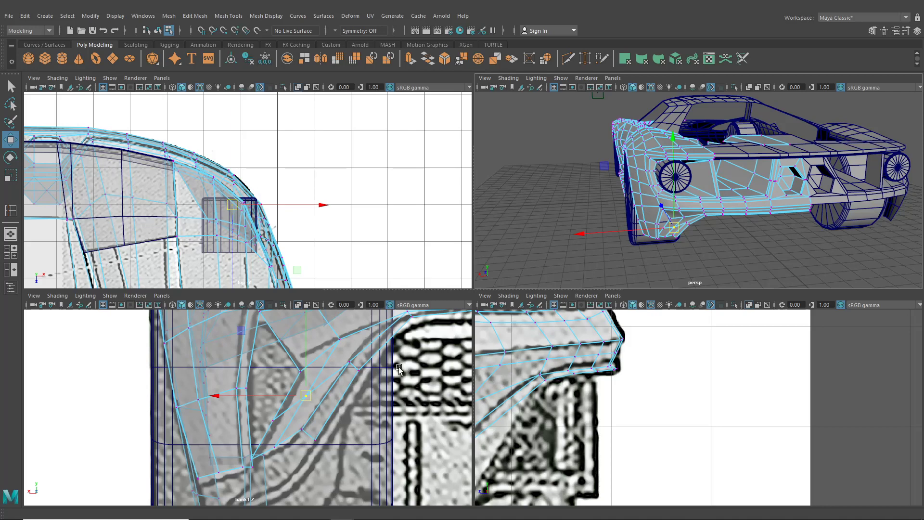
key(space)
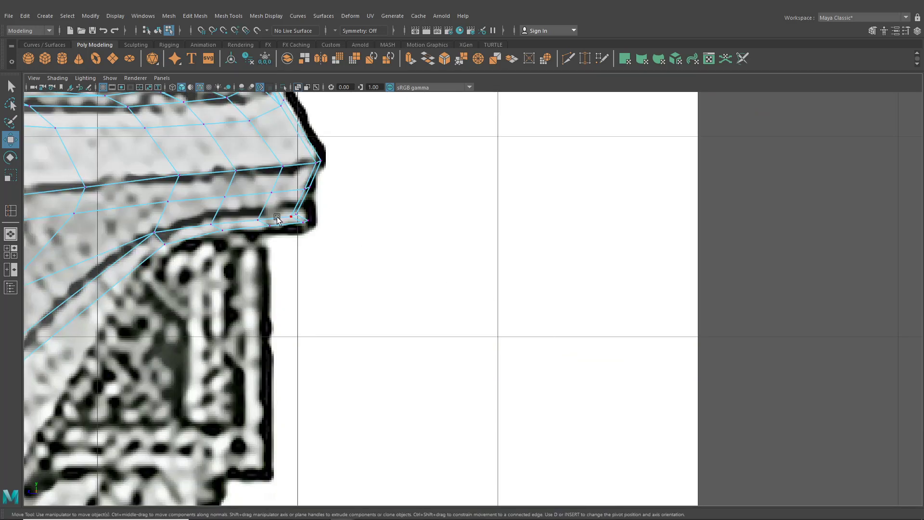
right_drag(277, 217, 273, 190)
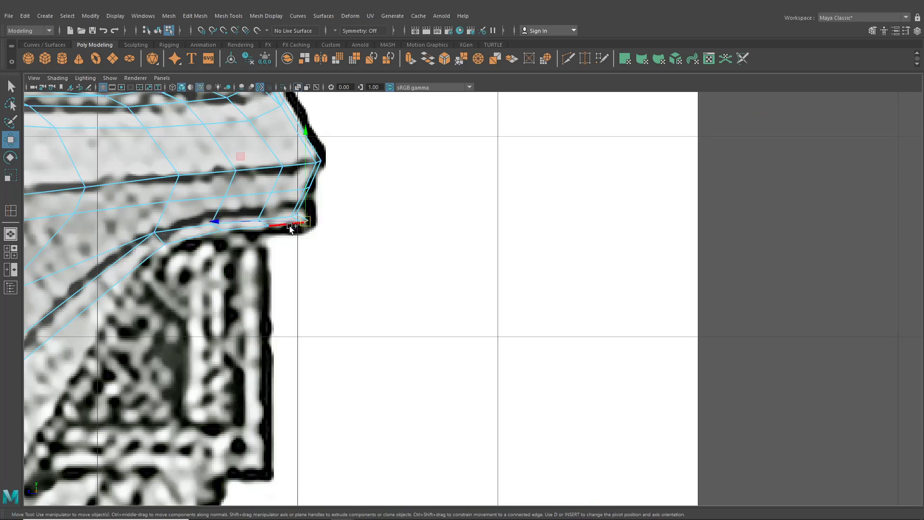
shift+click(289, 225)
shift+click(255, 228)
shift+click(196, 238)
shift+click(153, 255)
alt+middle_drag(177, 284, 336, 273)
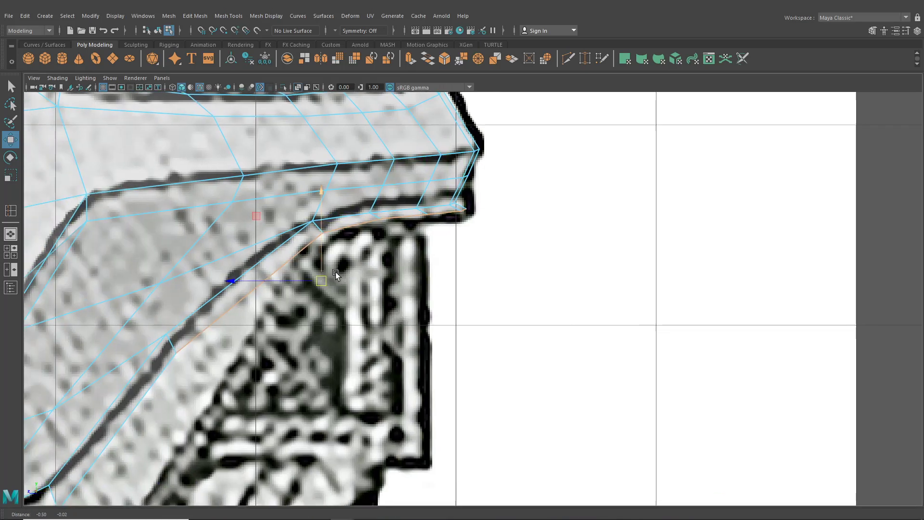
alt+right_drag(250, 375, 1, 292)
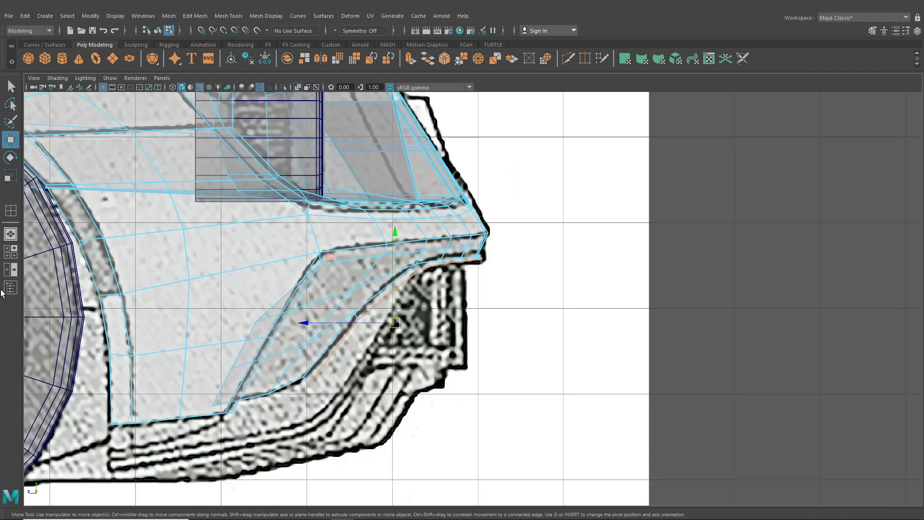
click(8, 238)
alt+drag(383, 348, 192, 324)
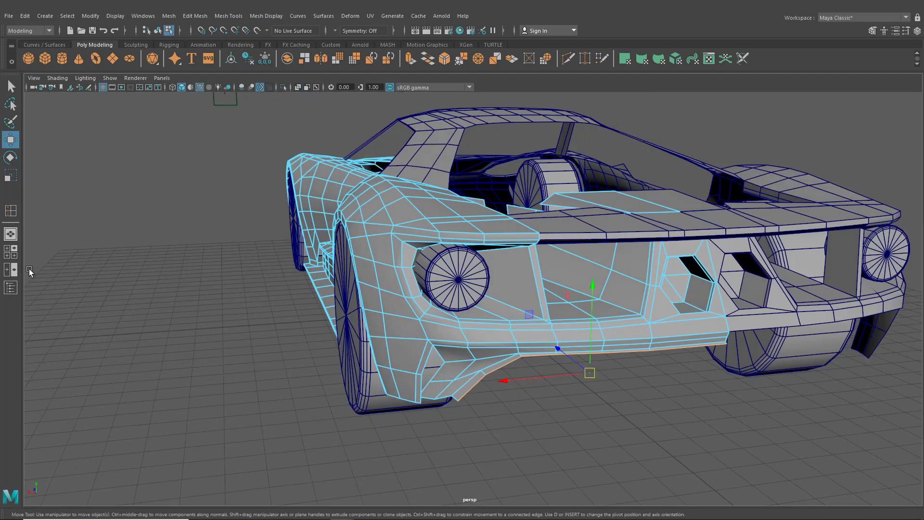
click(10, 258)
key(space)
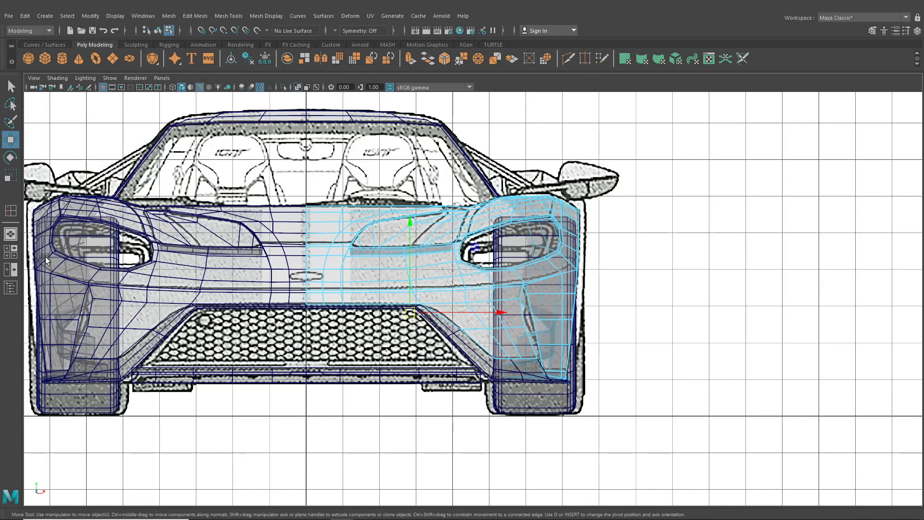
Move the middle and lowest vertices of the corner panel's extruded strip rearward in the side view to match the blueprint line
key(space)
right_drag(553, 244, 506, 244)
click(545, 414)
drag(527, 414, 543, 413)
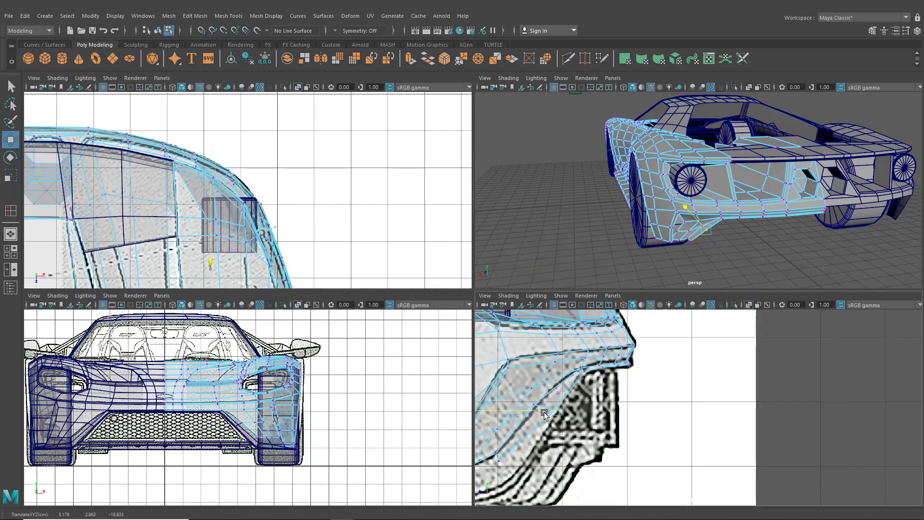
alt+middle_drag(544, 415, 610, 403)
click(553, 435)
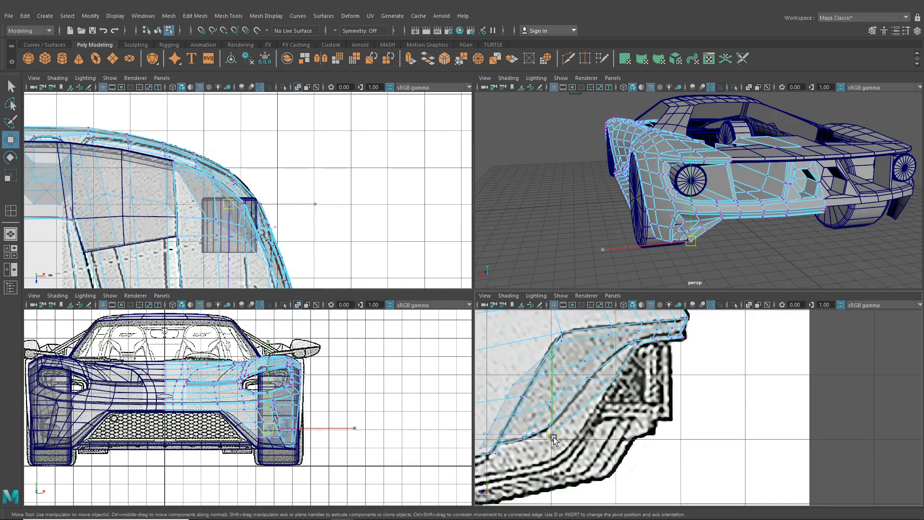
drag(552, 432, 572, 441)
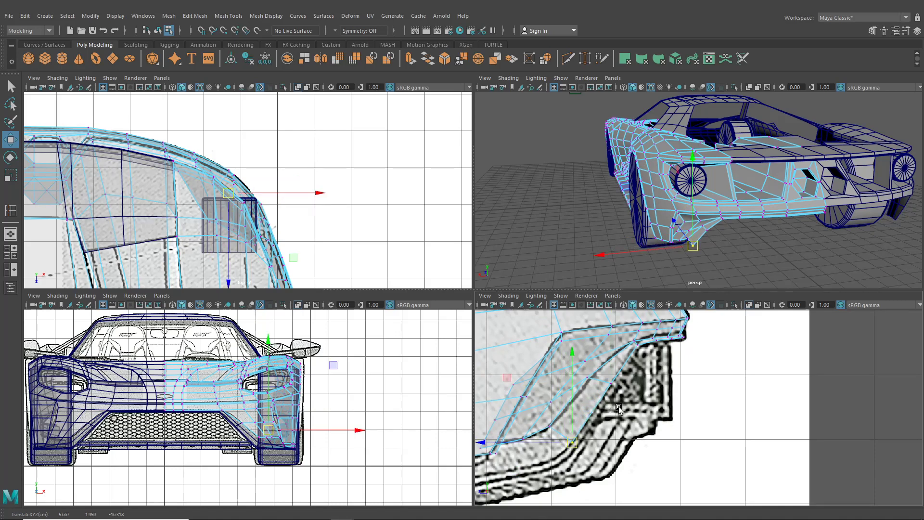
alt+middle_drag(618, 407, 612, 413)
Extrude the lower border edges of the bumper lip and corner strip with a Local Translate Z of about -0.132
right_click(592, 345)
click(583, 230)
click(602, 413)
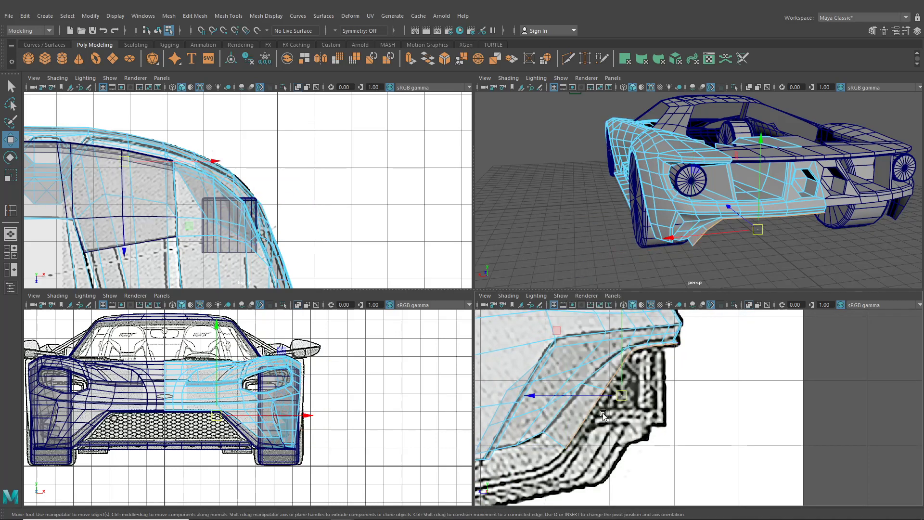
key(ctrl+e)
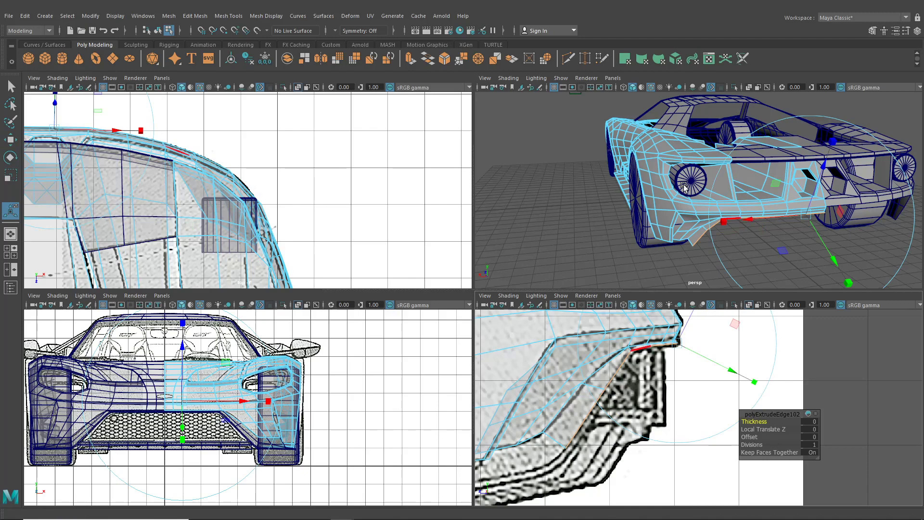
alt+drag(669, 144, 711, 141)
alt+right_drag(712, 141, 748, 167)
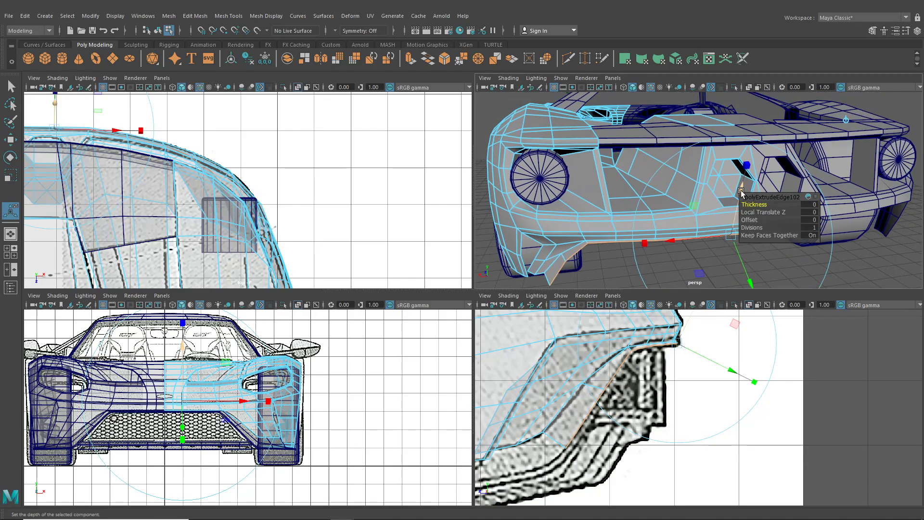
drag(741, 191, 724, 236)
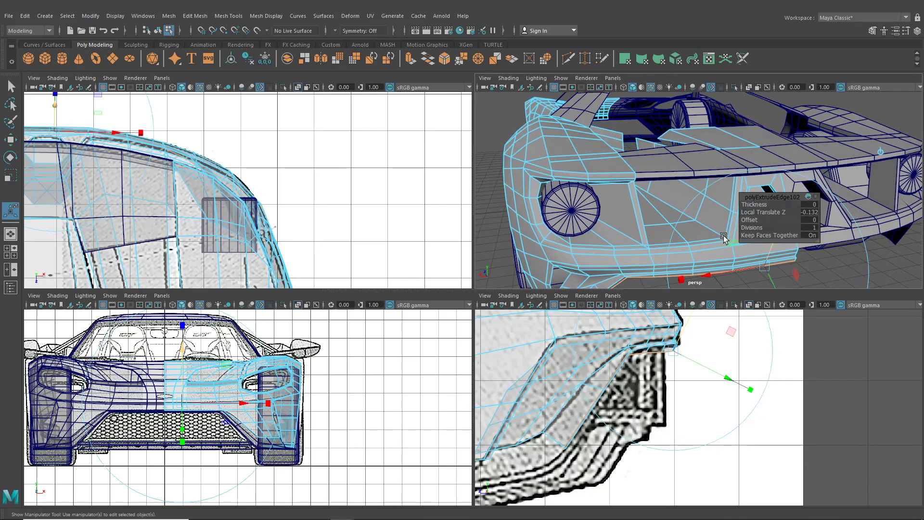
Switch the extrude manipulator to world orientation and shift the extruded border edges slightly along the car's length
click(882, 152)
alt+drag(676, 212, 773, 210)
alt+middle_drag(773, 211, 615, 208)
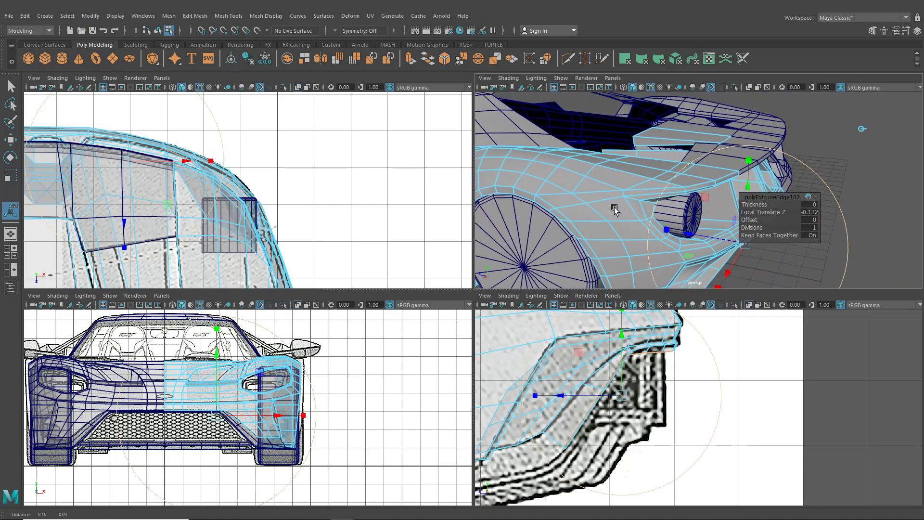
alt+middle_drag(669, 220, 604, 213)
drag(648, 229, 648, 234)
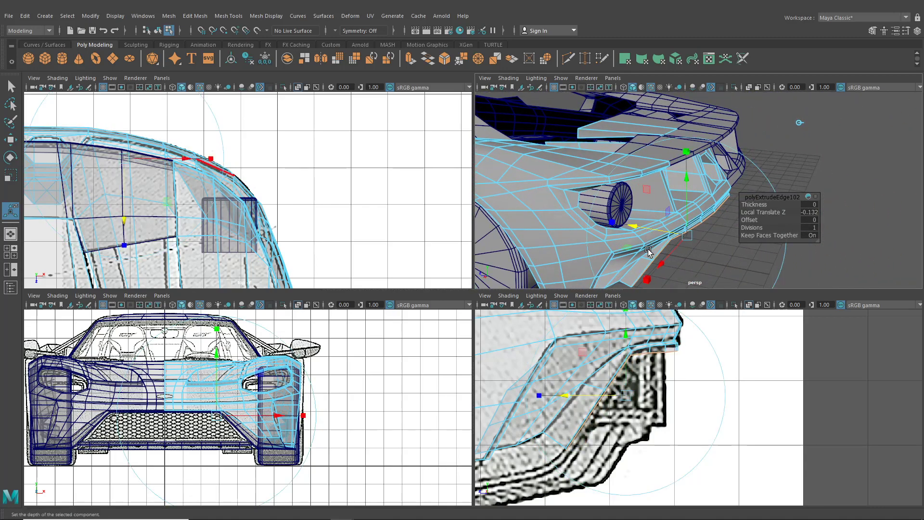
Adjust the bumper lip's newly extruded vertices in the side view so the thin strip follows the blueprint's lower outline
key(space)
mouse_move(399, 247)
right_down()
mouse_move(385, 248)
mouse_move(396, 250)
right_up()
scroll(396, 250, up, 2)
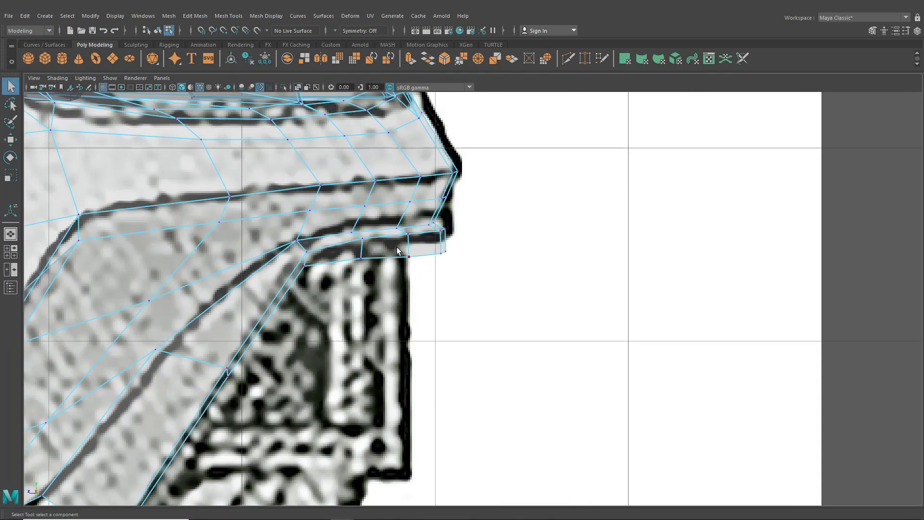
click(11, 139)
drag(432, 255, 363, 259)
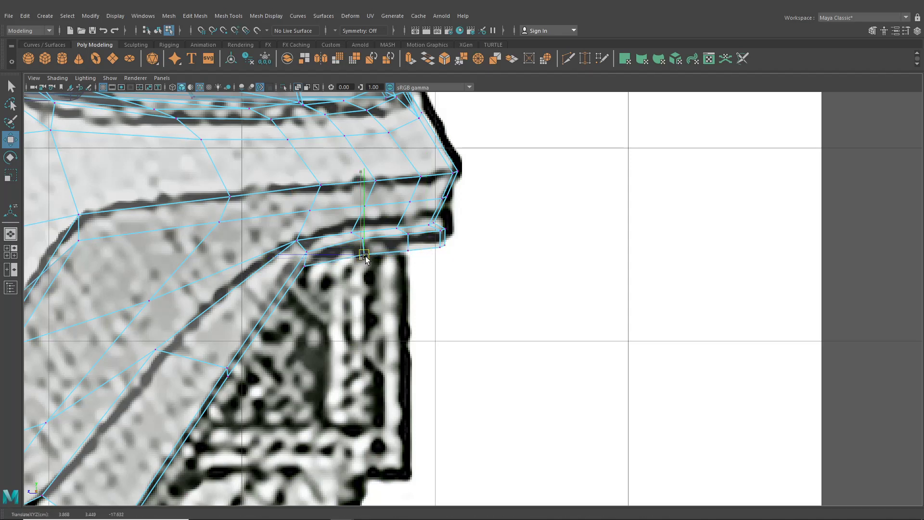
drag(309, 269, 313, 267)
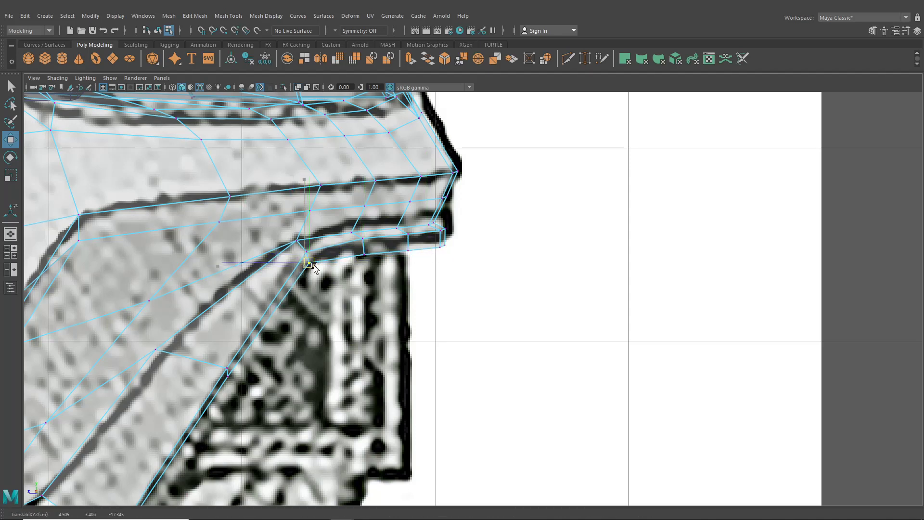
click(359, 242)
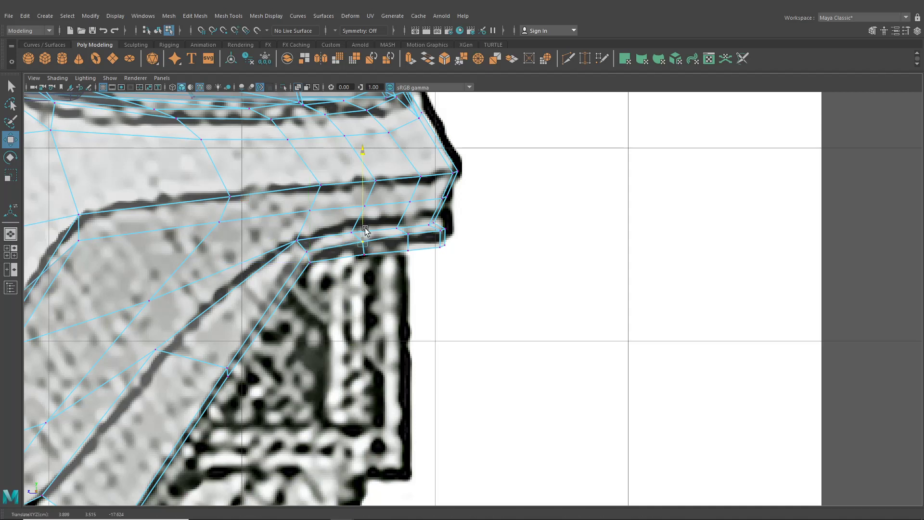
click(407, 234)
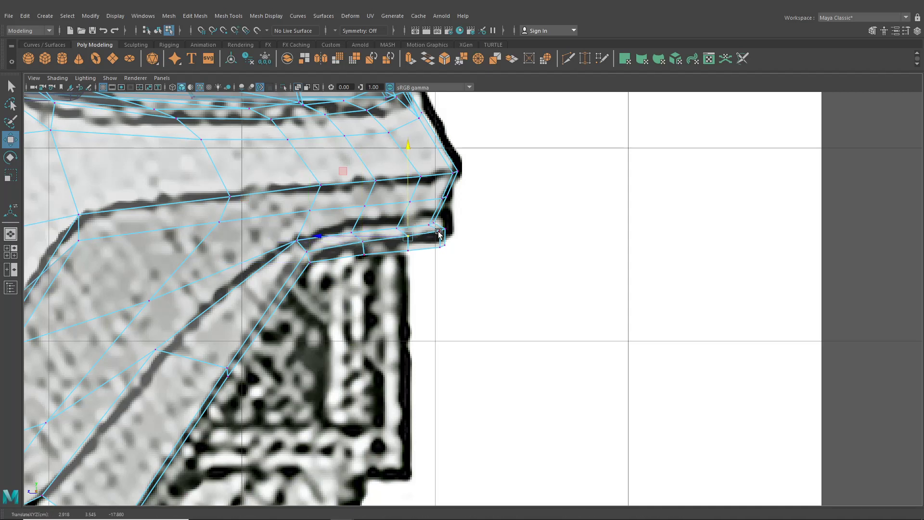
Reposition the middle and lowest vertices of the new strip along the corner panel's slanted edge in the side view
alt+middle_drag(323, 320, 351, 287)
click(256, 337)
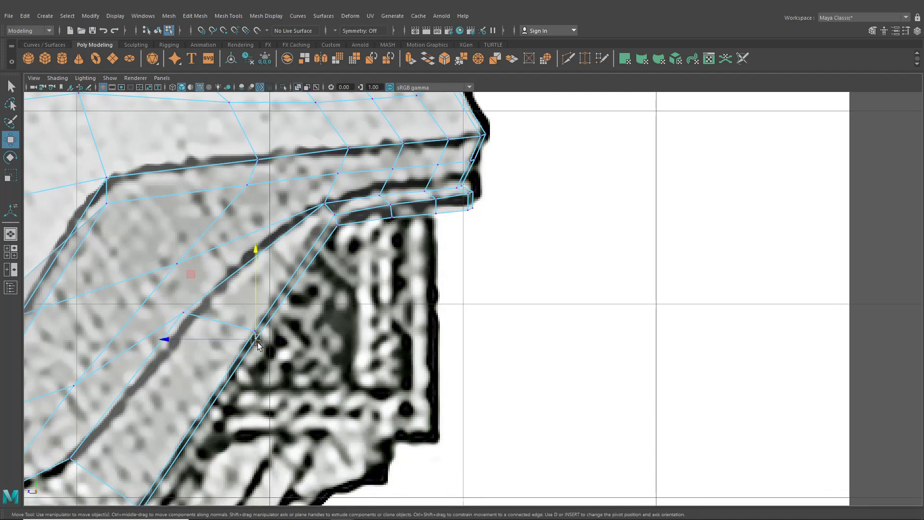
alt+middle_drag(163, 494, 278, 360)
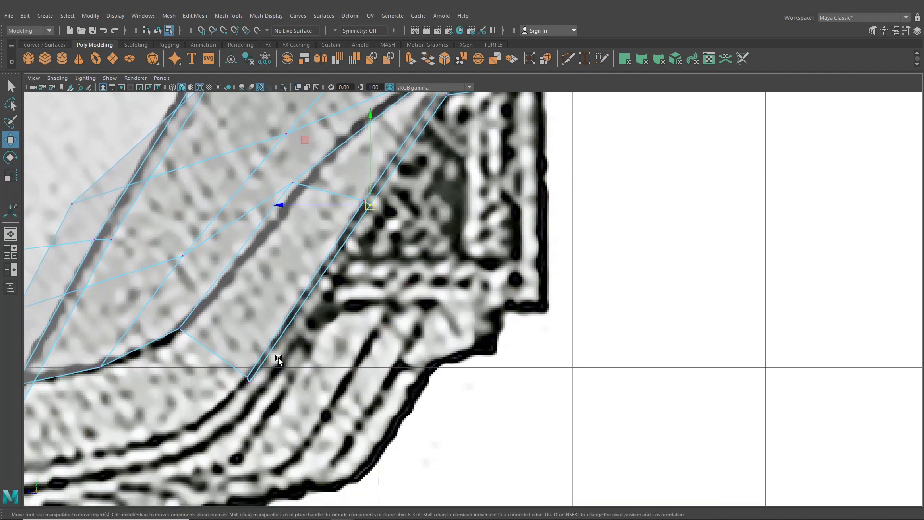
click(259, 382)
scroll(270, 378, down, 4)
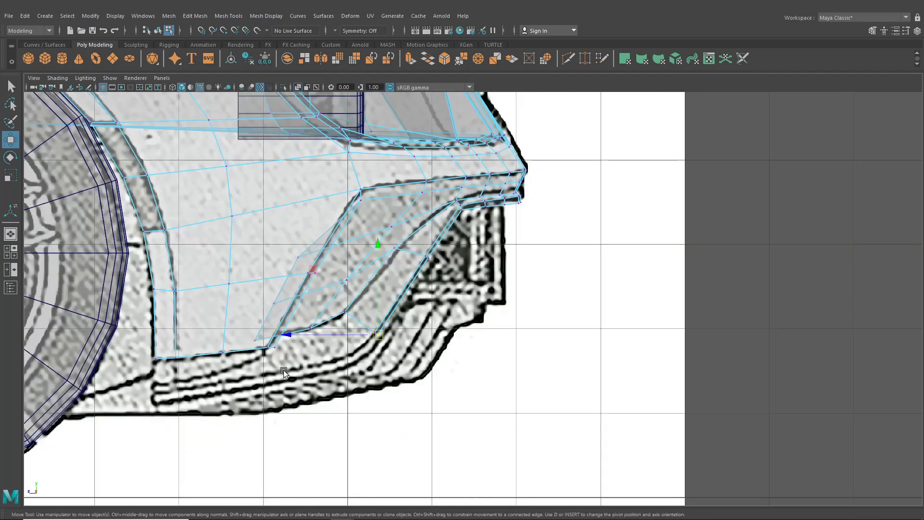
scroll(284, 370, up, 3)
drag(333, 346, 338, 347)
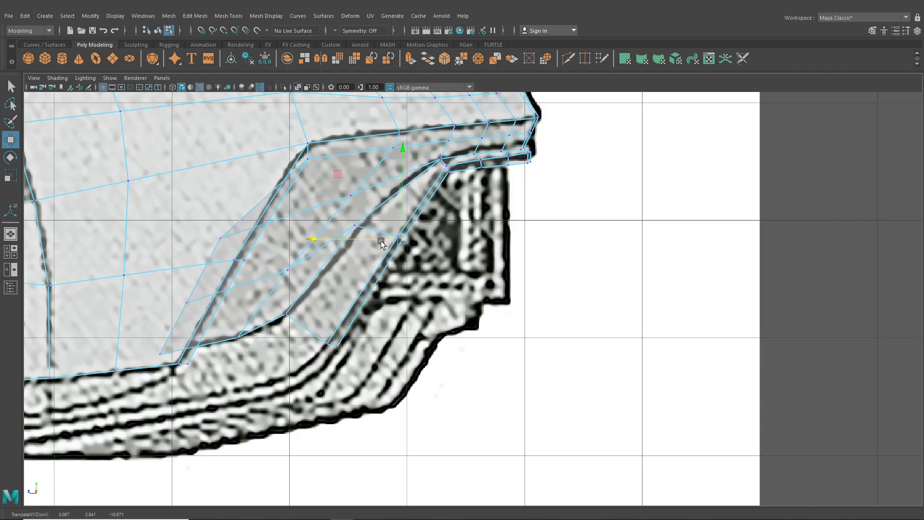
Even out the bumper lip's lower vertices toward the centre line in the perspective view, then return to object mode with nothing selected
click(11, 234)
alt+drag(350, 297, 493, 377)
scroll(492, 377, up, 4)
click(391, 328)
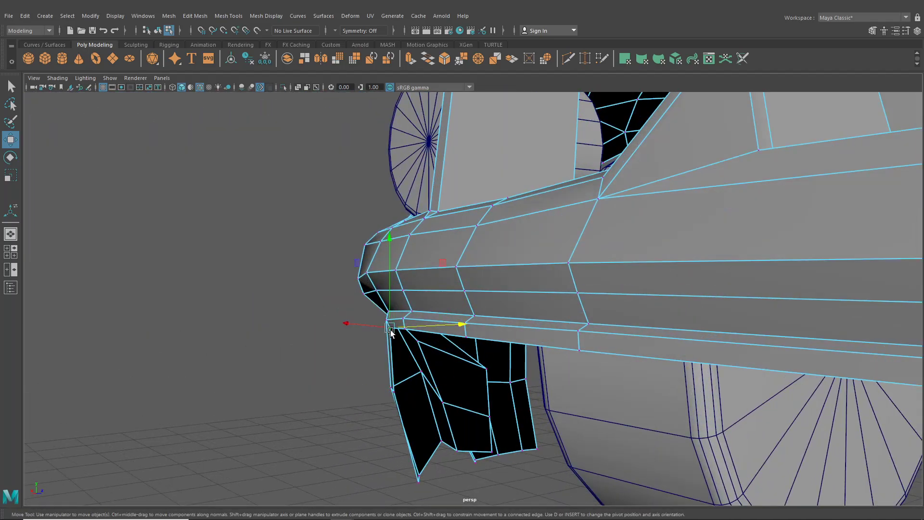
drag(408, 327, 446, 264)
drag(439, 232, 442, 224)
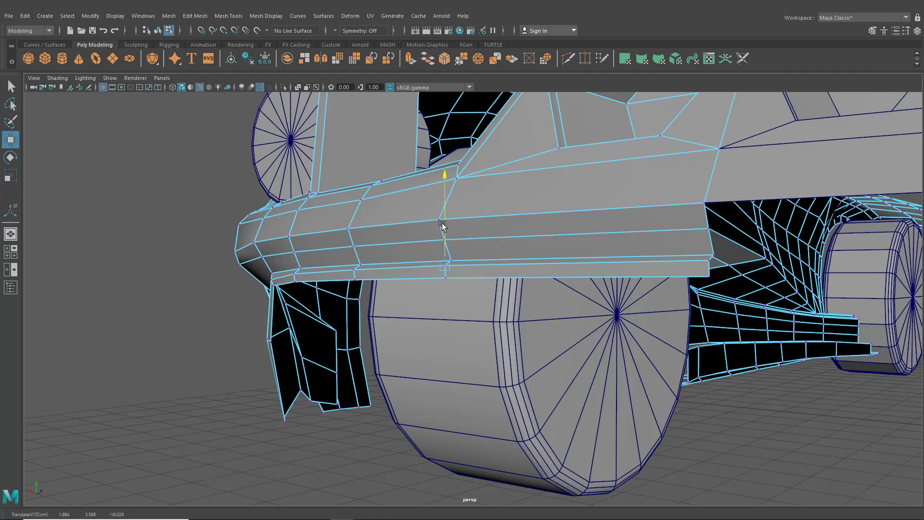
click(709, 260)
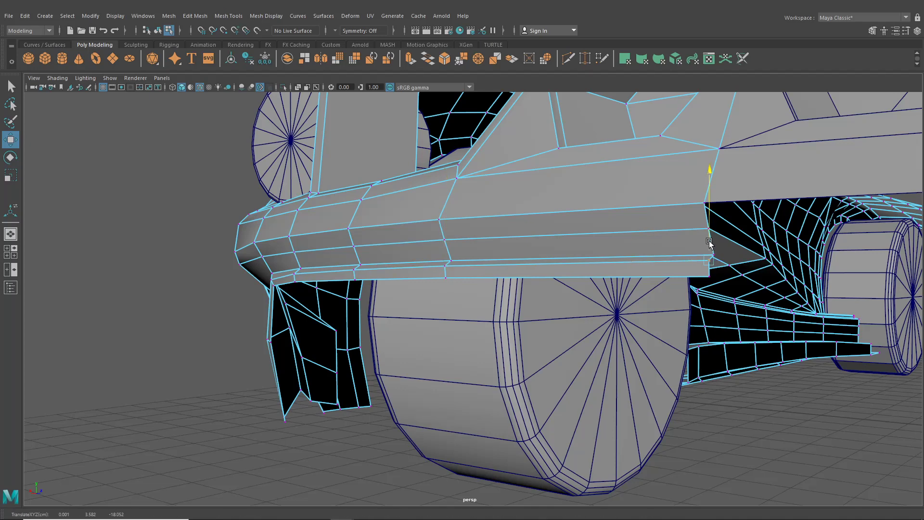
scroll(590, 308, down, 5)
alt+drag(590, 307, 679, 373)
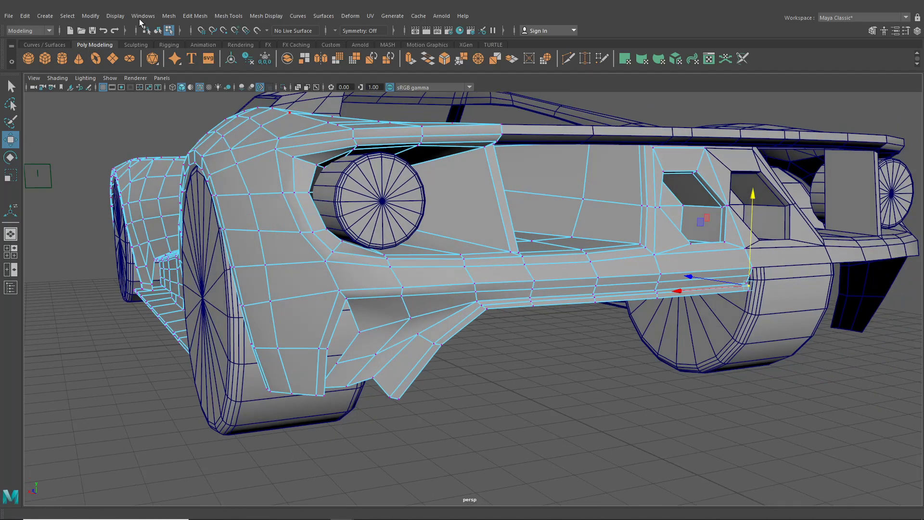
click(158, 30)
click(561, 375)
Examine the whole car body from the rear, above, the side and the front
scroll(539, 360, down, 5)
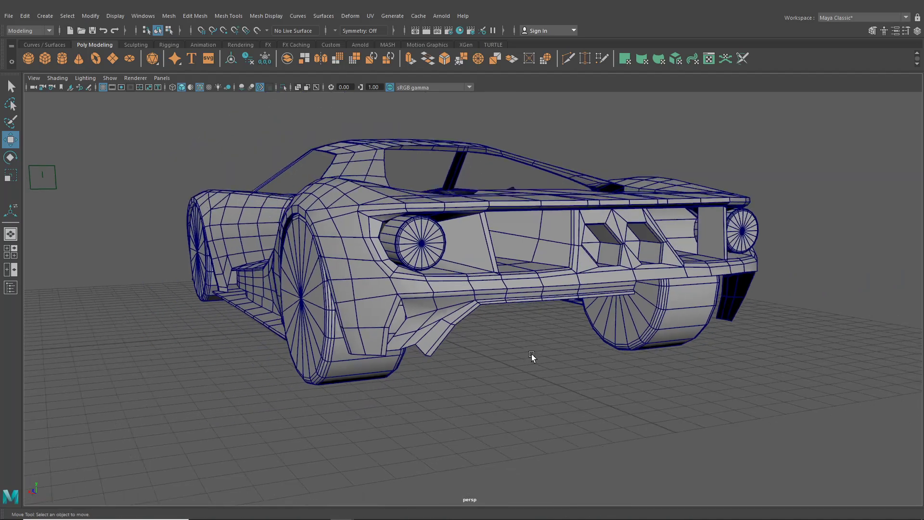
alt+drag(531, 353, 549, 362)
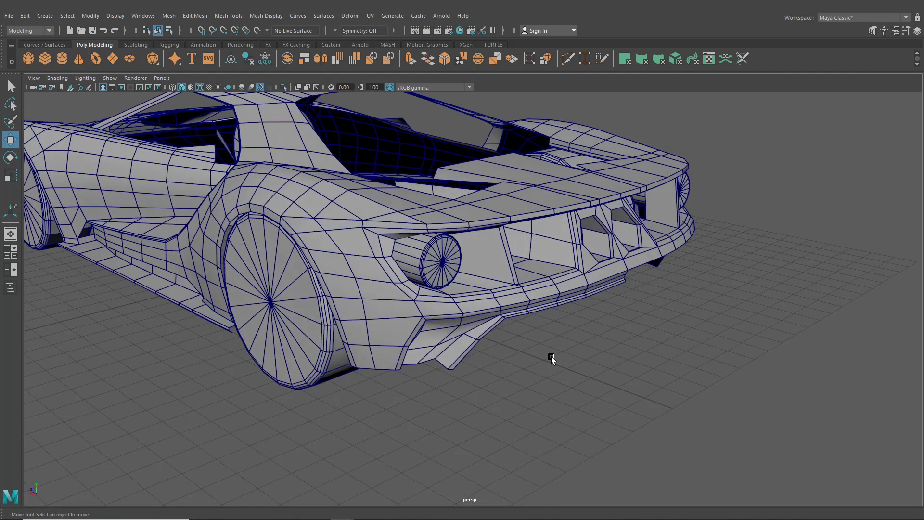
scroll(490, 332, down, 3)
alt+drag(490, 333, 466, 330)
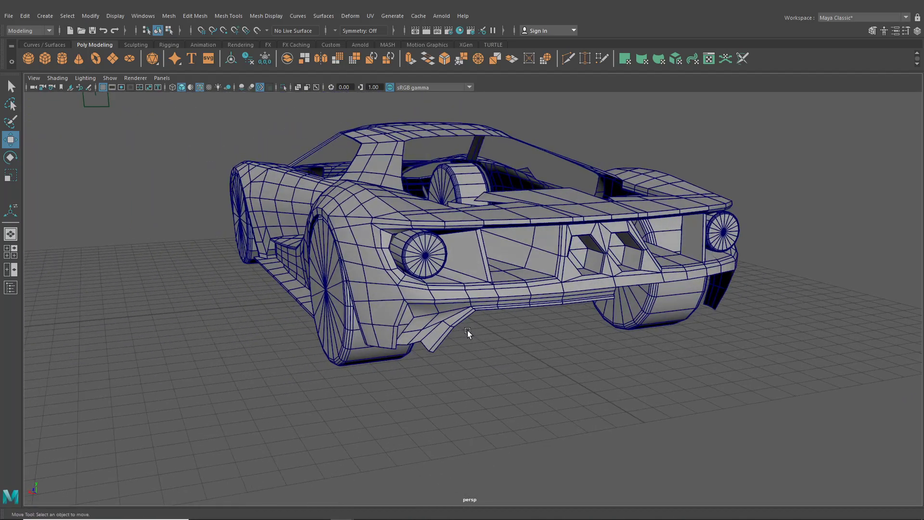
alt+drag(530, 307, 499, 310)
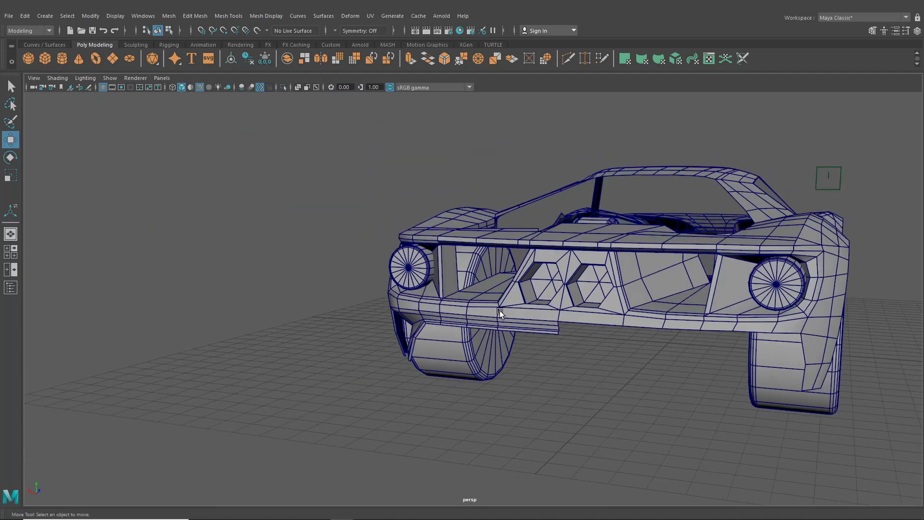
scroll(499, 332, up, 3)
alt+drag(502, 352, 416, 410)
alt+middle_drag(584, 380, 488, 308)
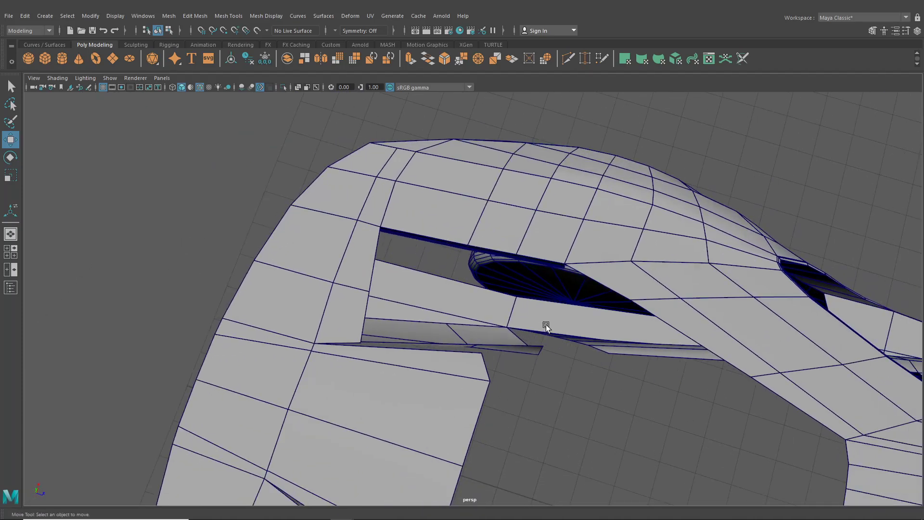
alt+drag(546, 327, 505, 316)
alt+drag(508, 262, 423, 297)
scroll(455, 216, down, 4)
alt+drag(456, 241, 493, 339)
scroll(571, 371, up, 3)
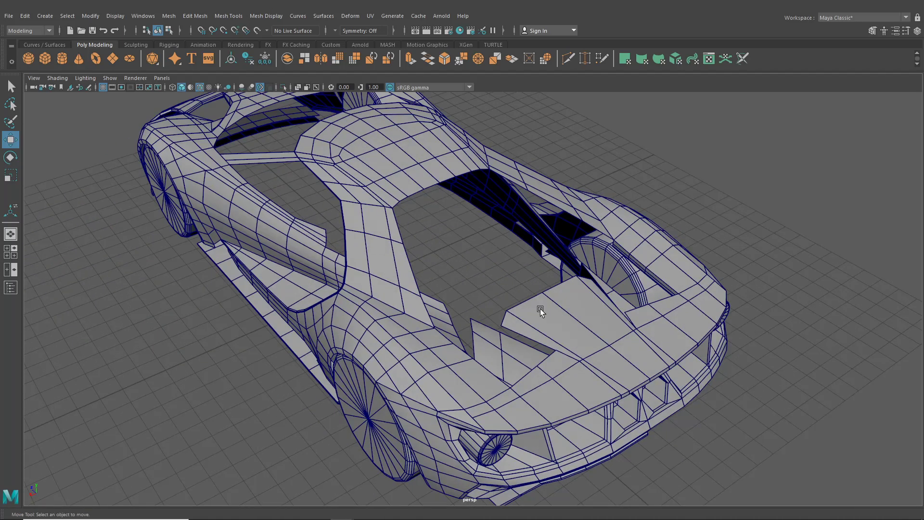
alt+drag(412, 253, 601, 296)
alt+right_drag(602, 295, 536, 313)
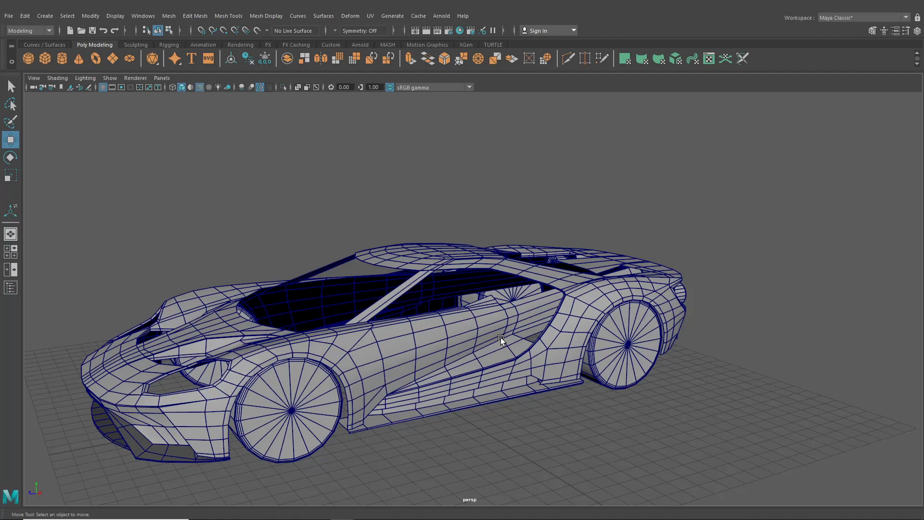
alt+drag(508, 347, 599, 310)
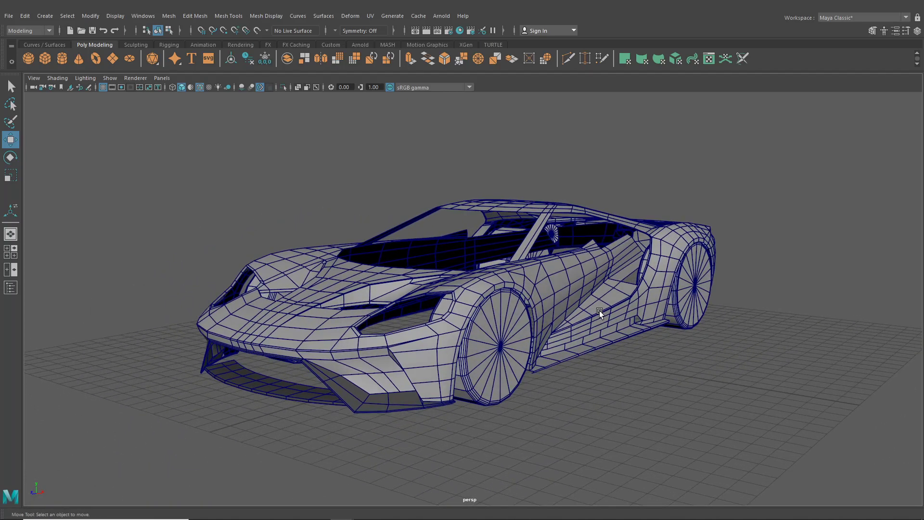